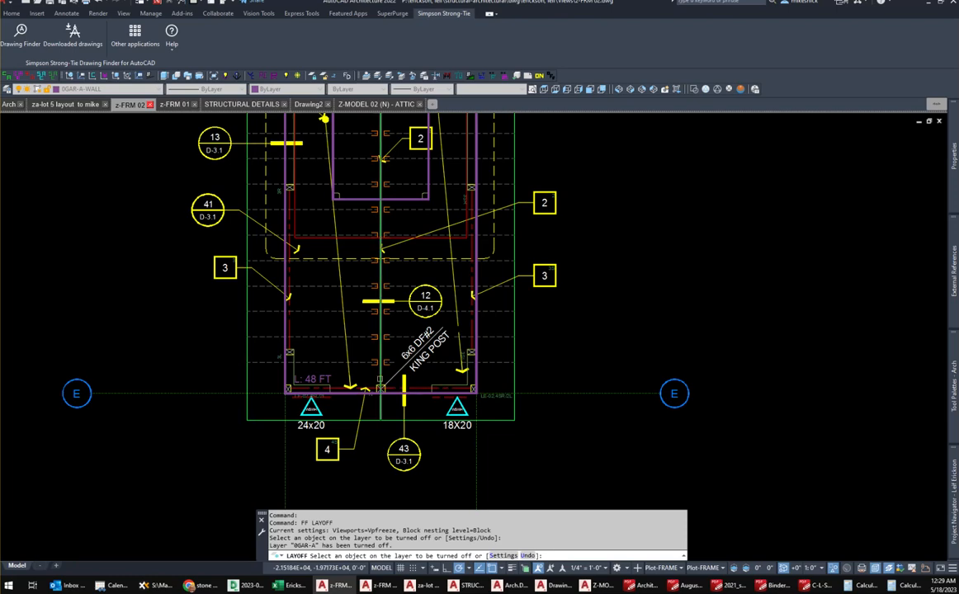
Review the framing plan from grid line E up to grid line A and end the layer-off command.
scroll(303, 238, "up", 2)
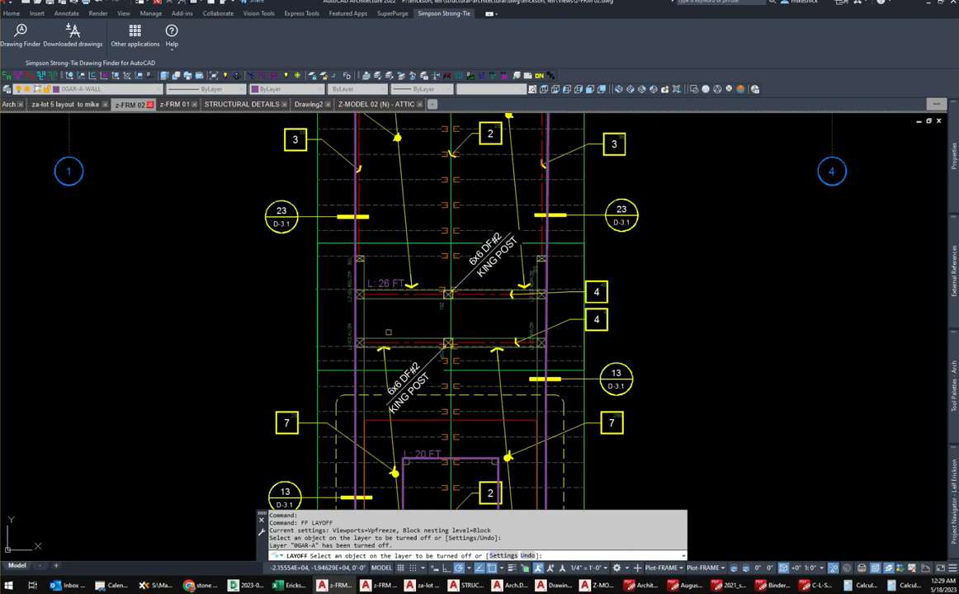
middle_click_drag(361, 298, 370, 376)
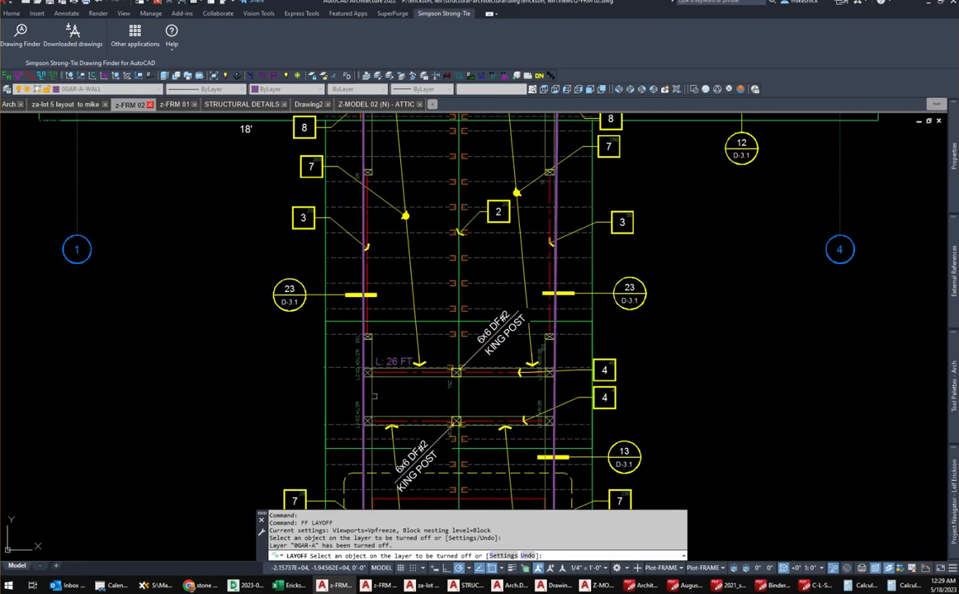
middle_click_drag(417, 292, 434, 429)
scroll(420, 356, "up", 2)
middle_click_drag(399, 309, 425, 474)
scroll(426, 474, "down", 2)
scroll(425, 474, "down", 2)
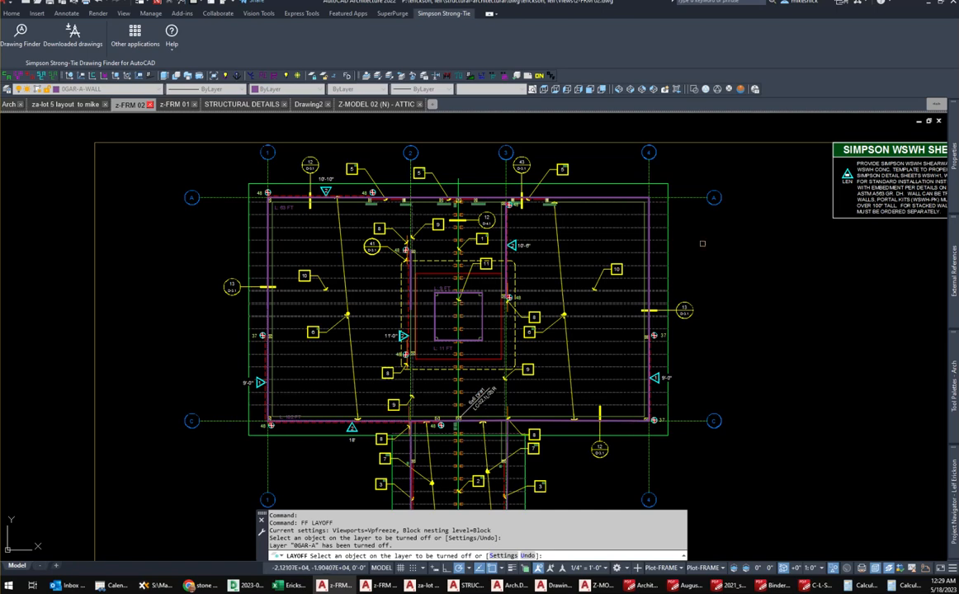
key("Escape")
key("Escape")
key("Escape")
Open the attic model external reference, Z-MODEL 02 (N) - ATTIC, from the framing plan.
scroll(531, 209, "up", 3)
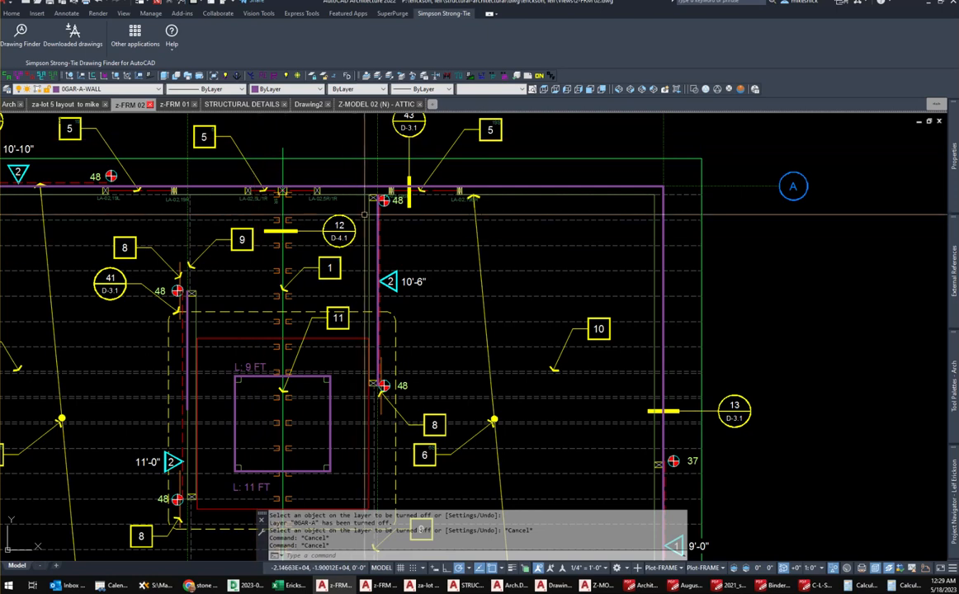
left_click(350, 169)
right_click(350, 170)
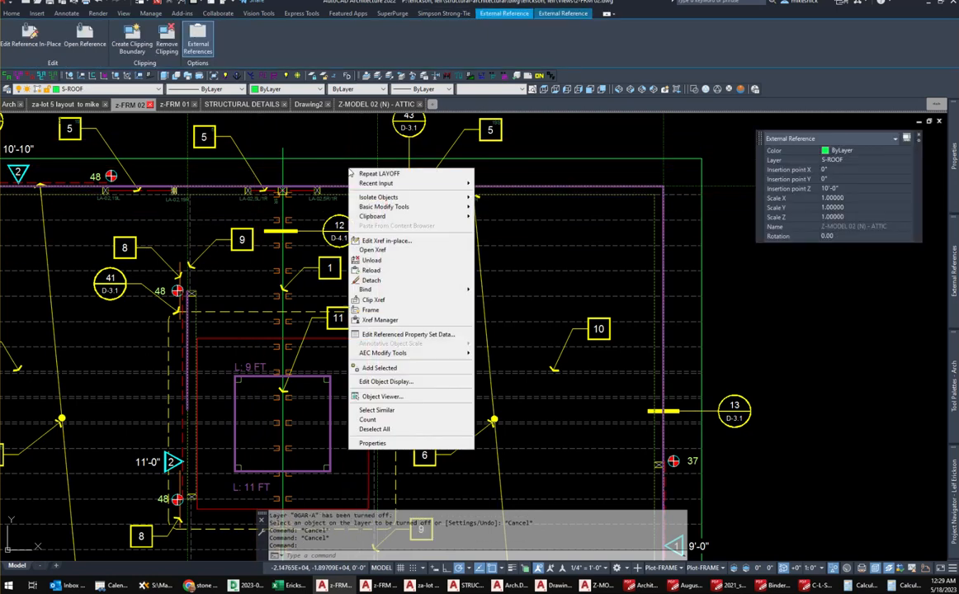
left_click(373, 250)
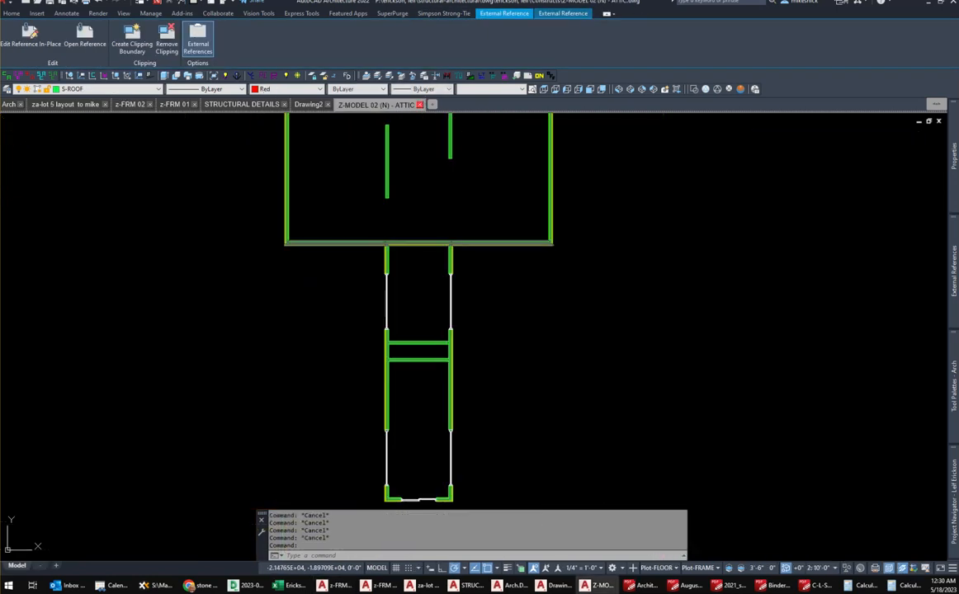
Copy and assign a new wall style to the wing's bottom end wall, named "Stud-06 (n) - 0.500-GWB - Stucco (BLN)".
middle_click_drag(469, 344, 422, 330)
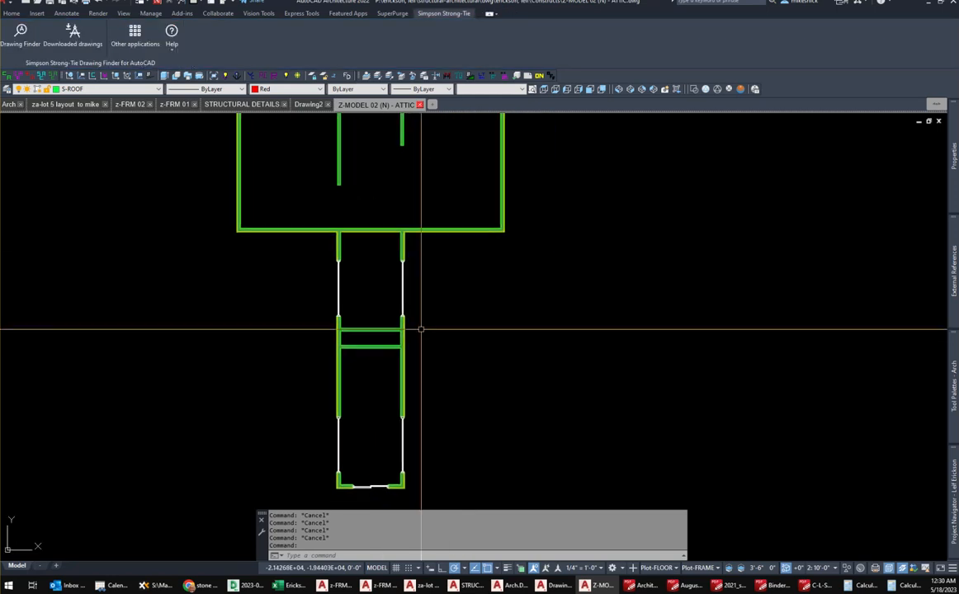
middle_click_drag(394, 383, 381, 289)
scroll(378, 382, "up", 5)
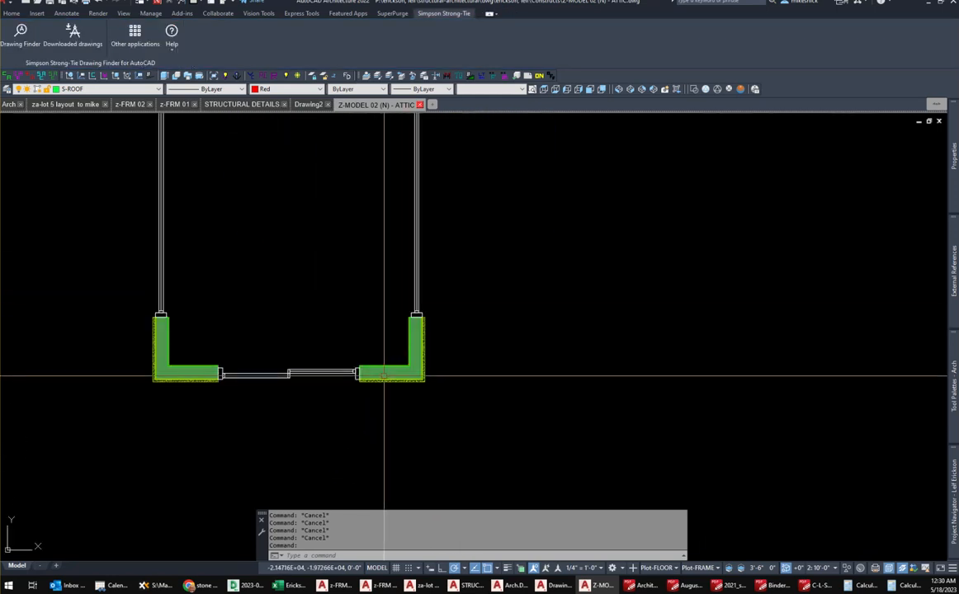
left_click(387, 379)
right_click(369, 327)
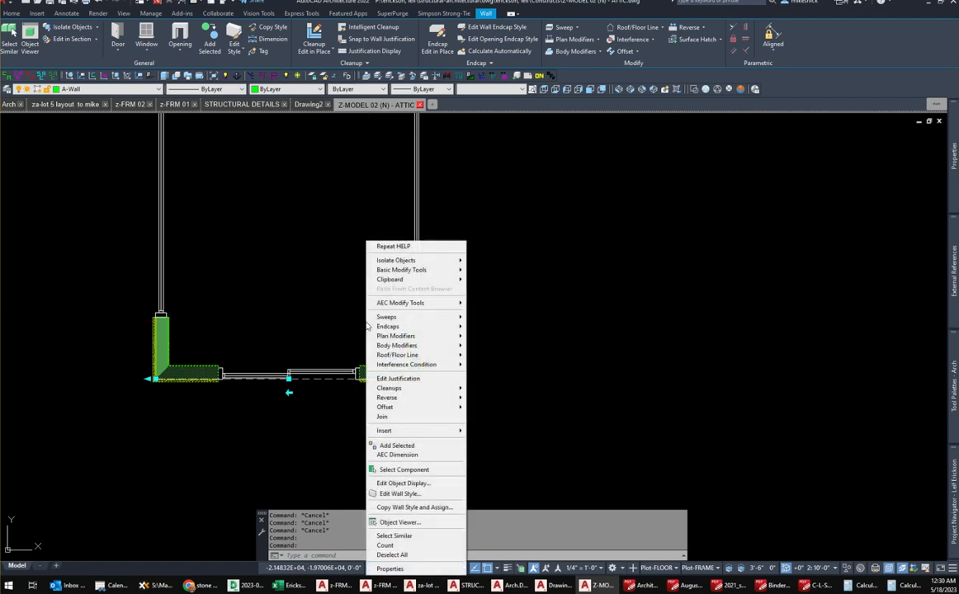
left_click(434, 508)
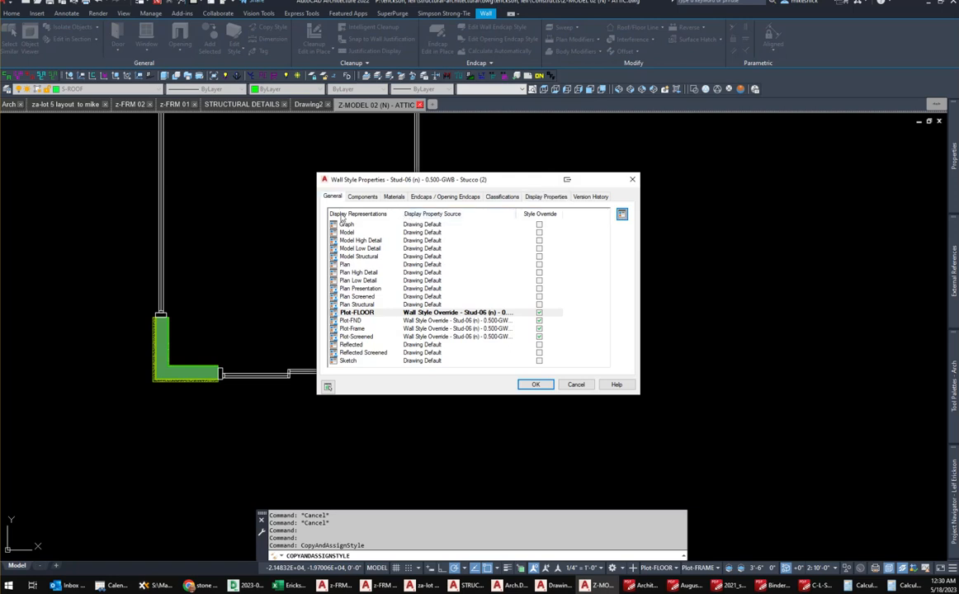
left_click(332, 197)
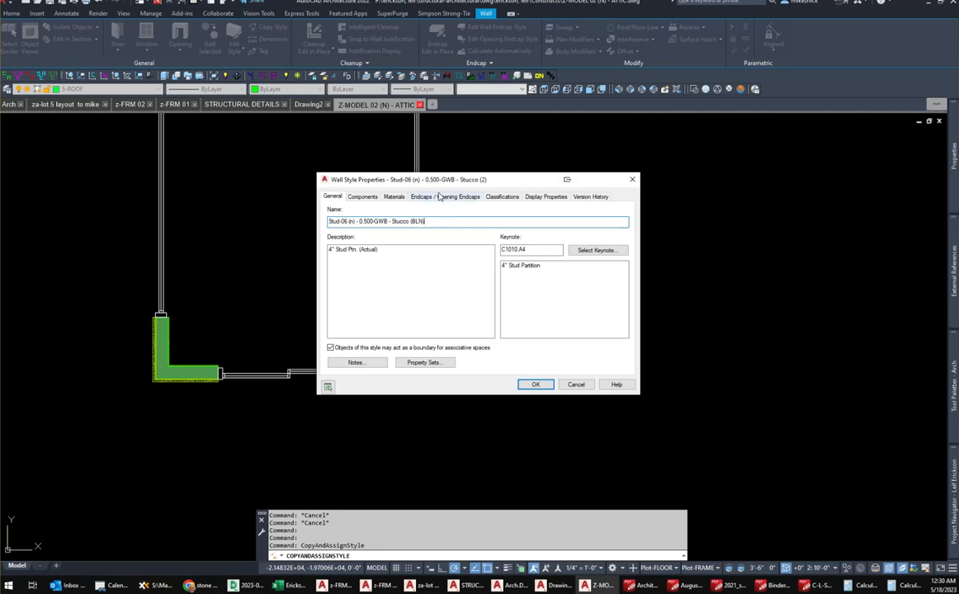
Make the Hatch 3 (Stud) component visible in the new style's Plot-Frame display properties.
left_click(536, 199)
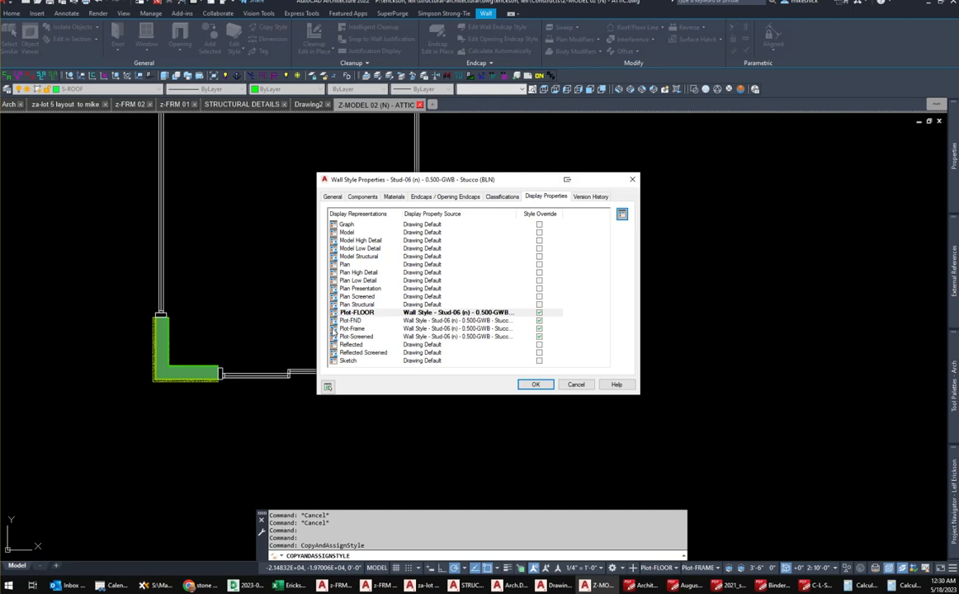
left_click(338, 329)
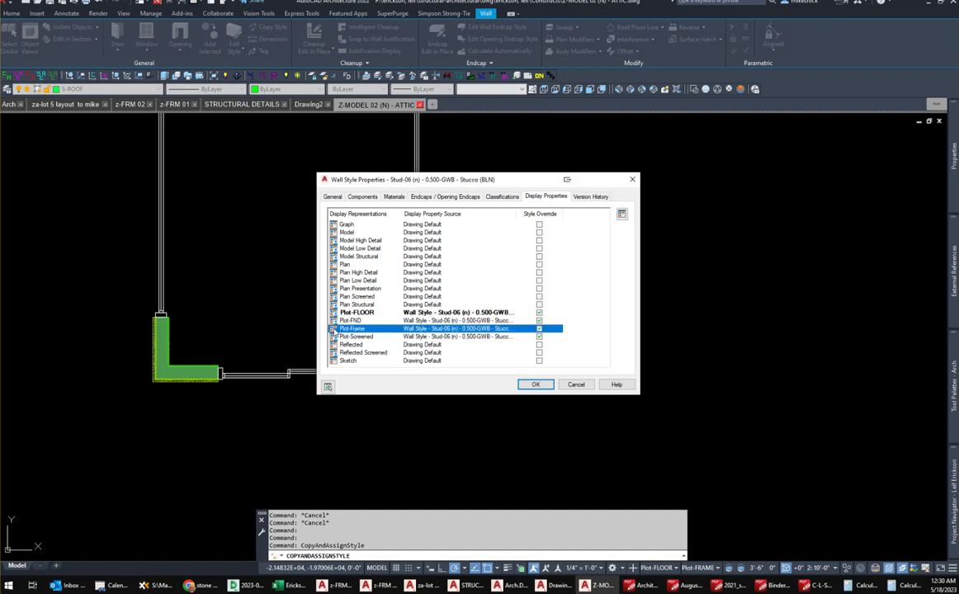
left_click(332, 328)
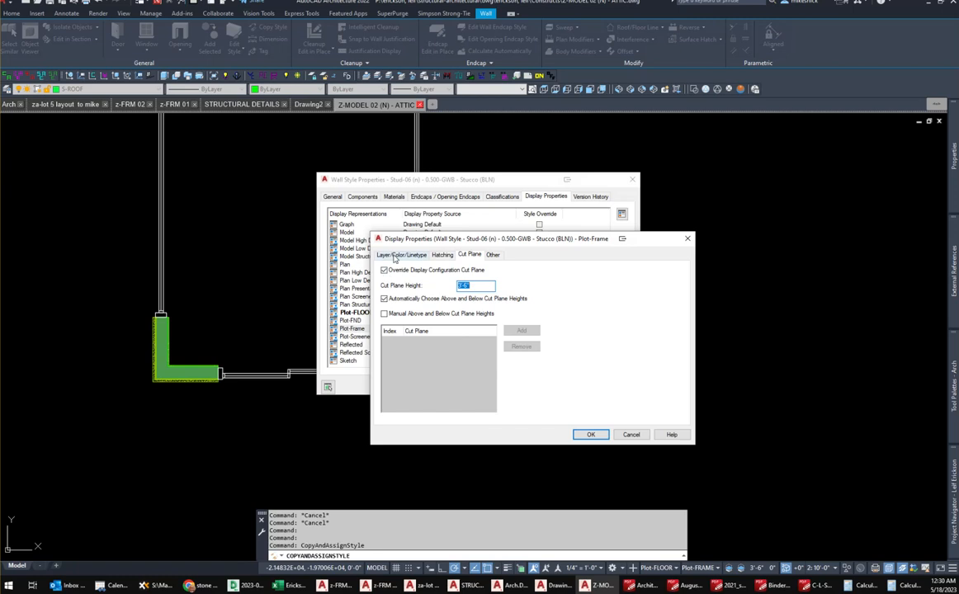
left_click(398, 255)
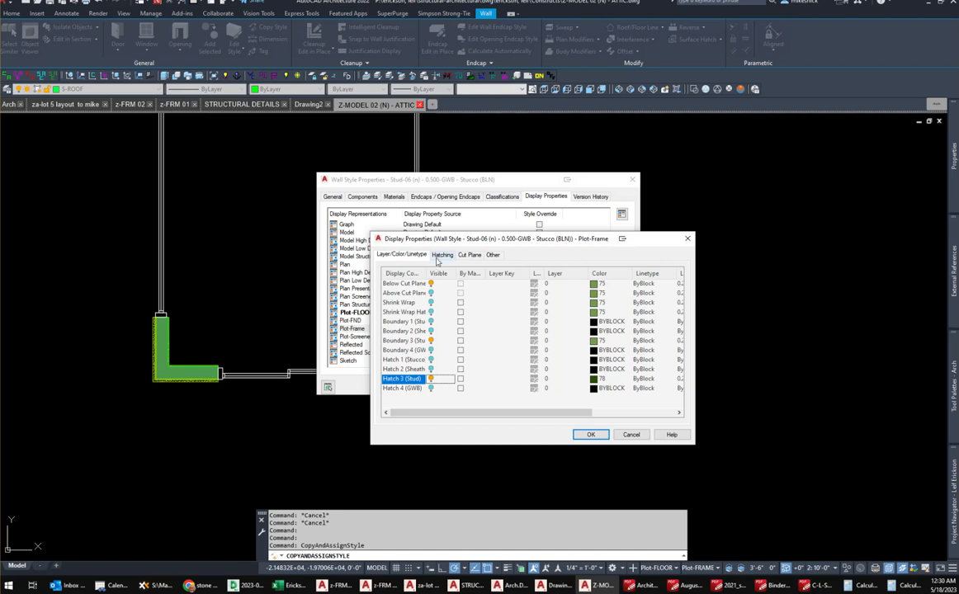
left_click(442, 255)
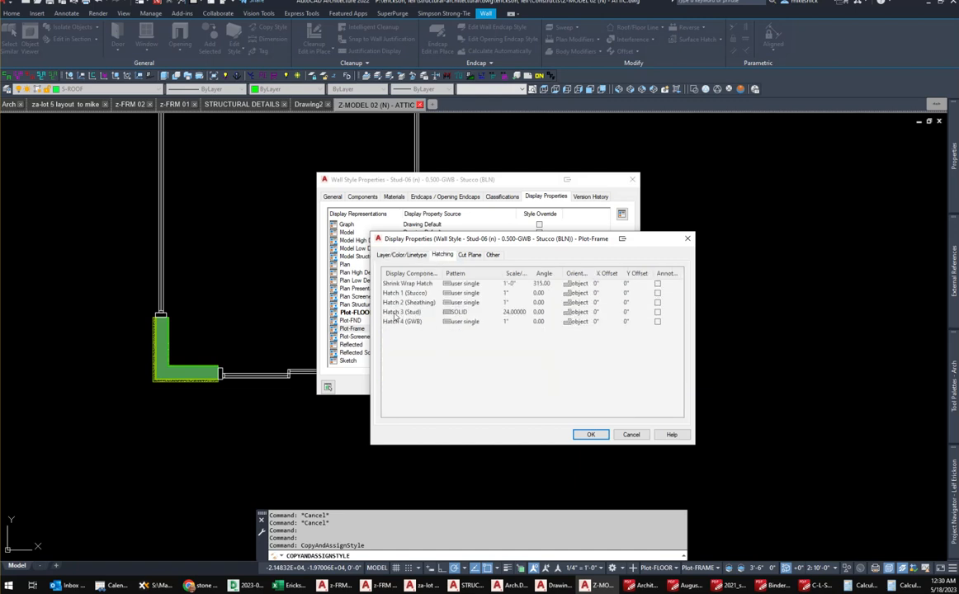
left_click(405, 255)
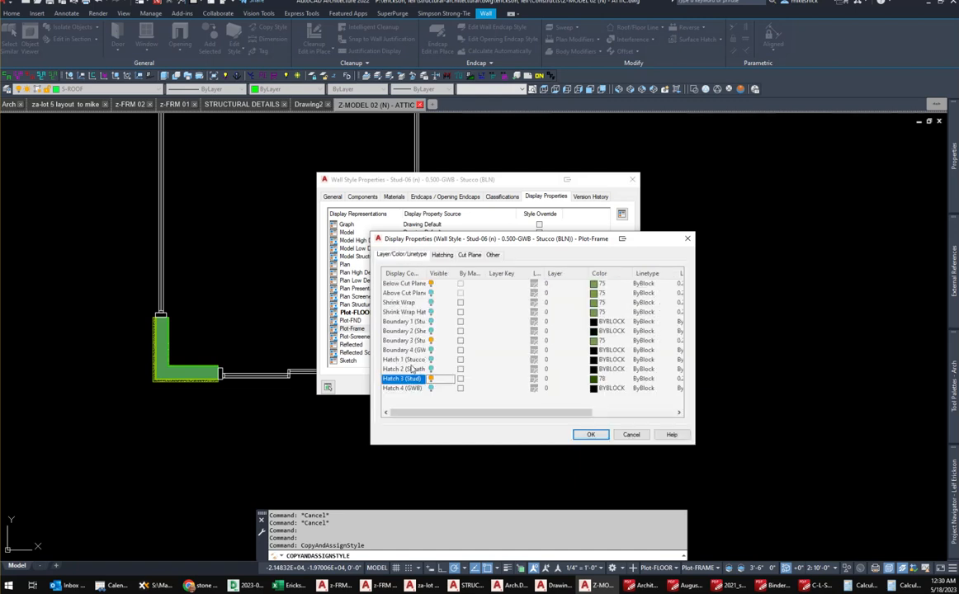
Set the Hatch 3 (Stud) pattern to ANSI31 and accept the wall style changes.
left_click(442, 255)
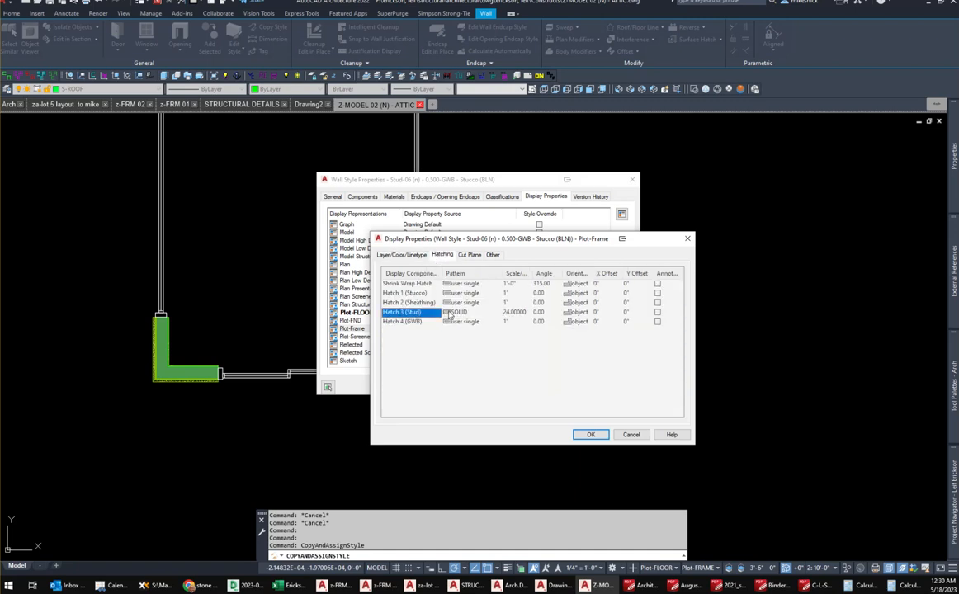
left_click(450, 313)
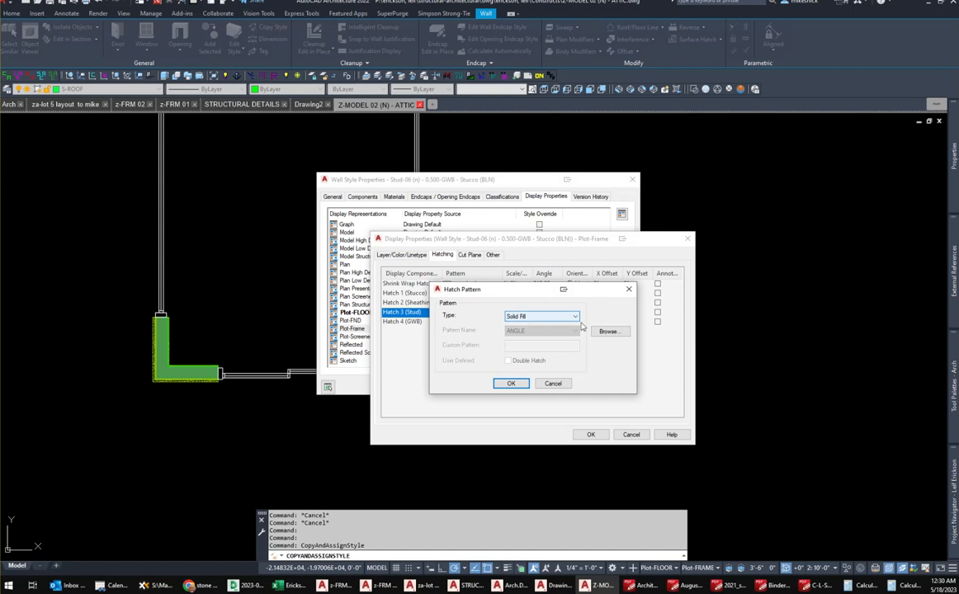
left_click(608, 331)
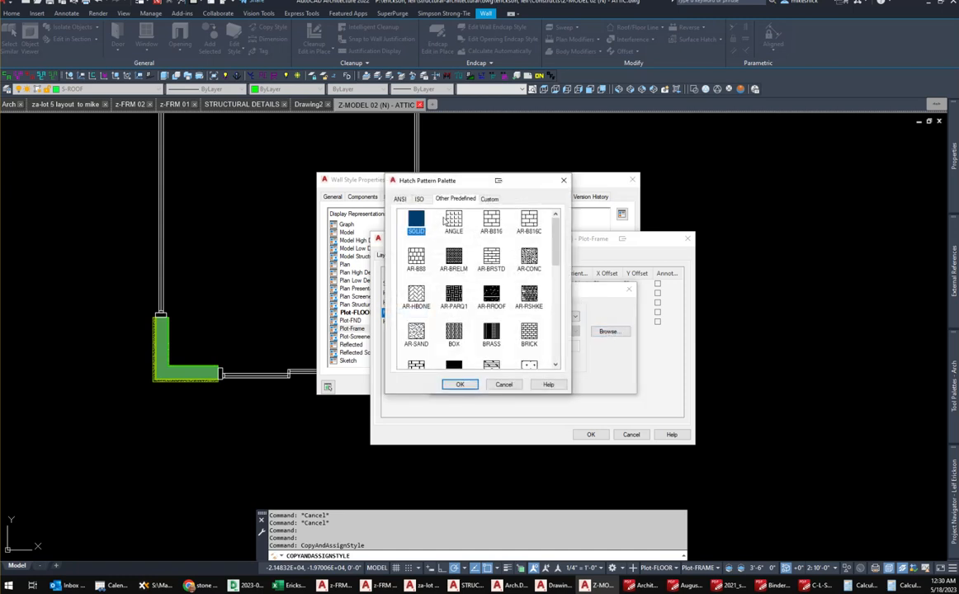
left_click(401, 199)
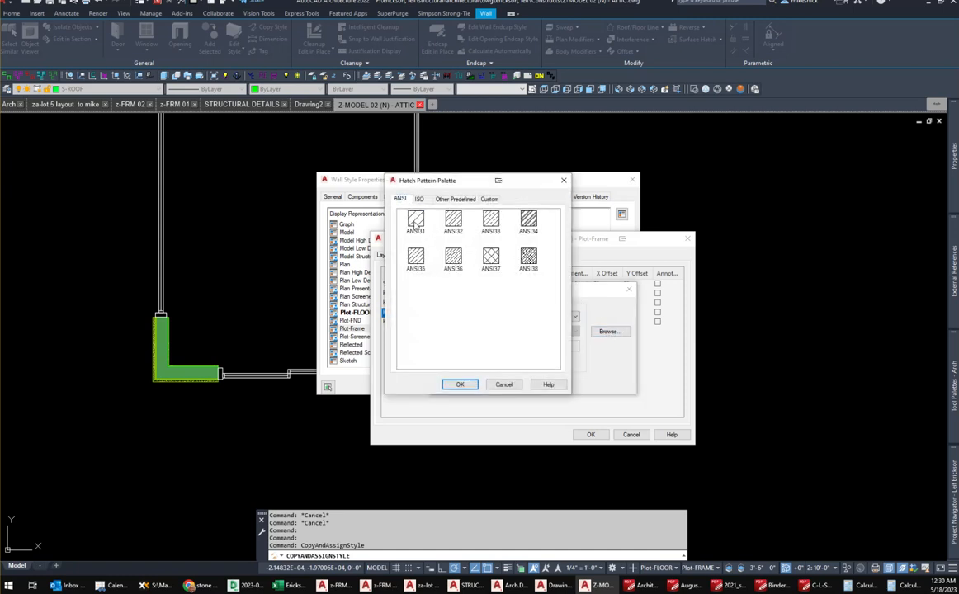
left_click(460, 385)
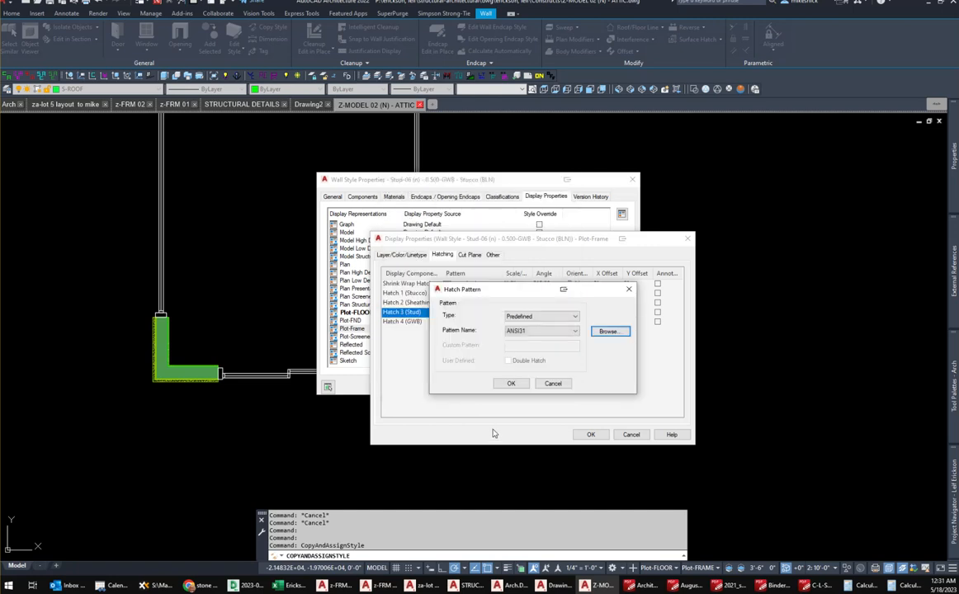
left_click(511, 383)
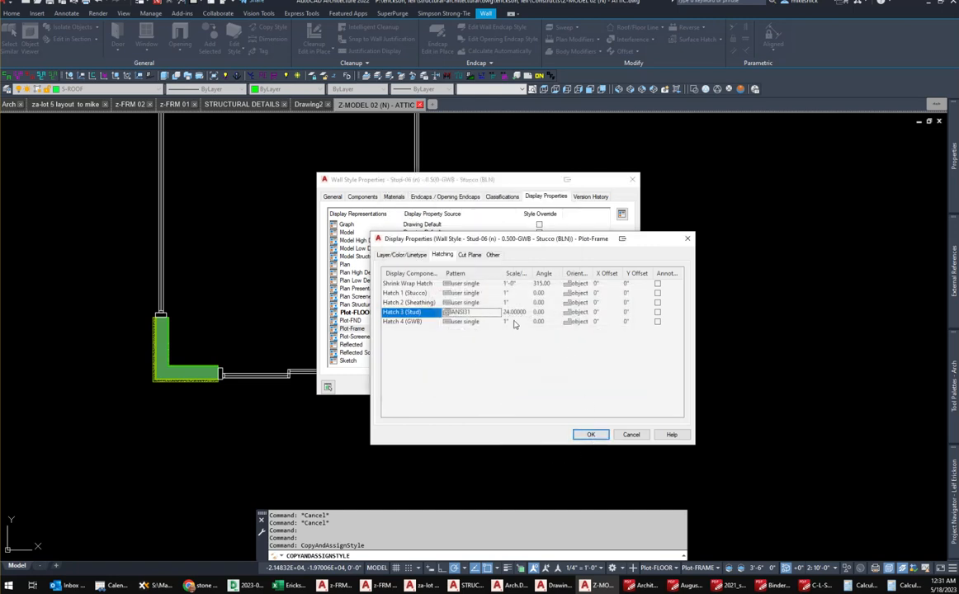
left_click(591, 432)
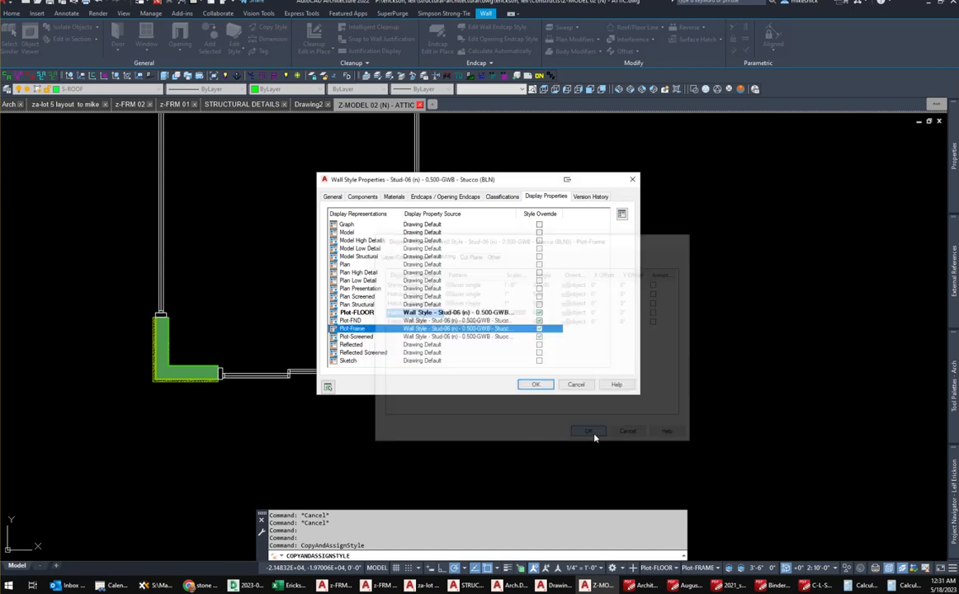
left_click(535, 385)
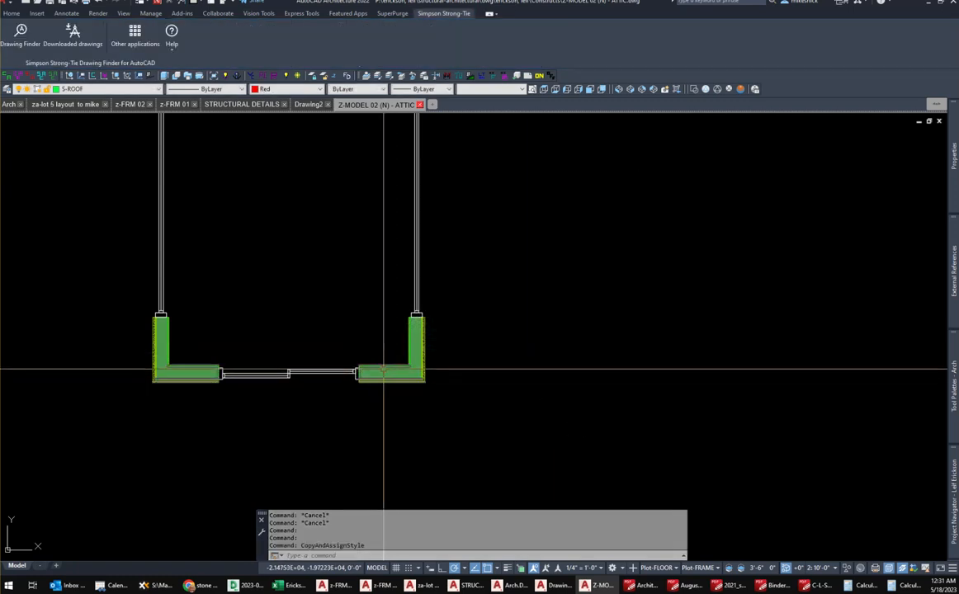
Switch the drawing's display configuration to Plot-FRAME and inspect the hatching on the wing's end wall.
left_click(697, 568)
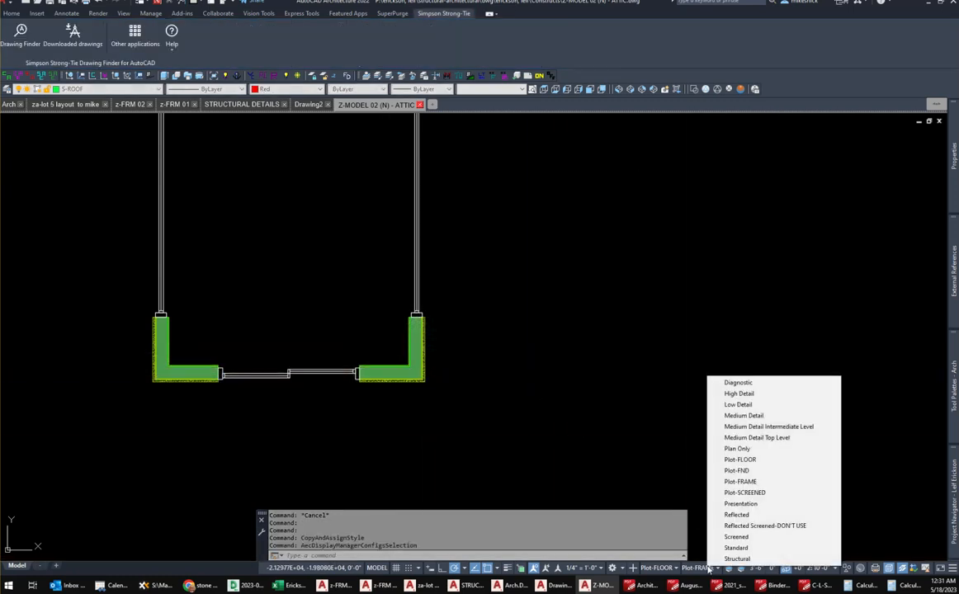
left_click(741, 482)
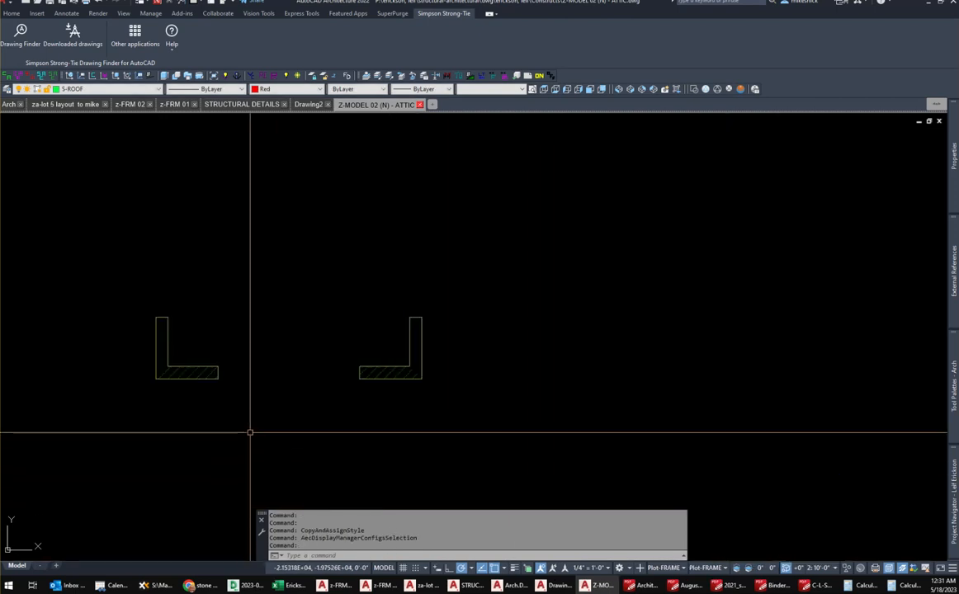
scroll(182, 380, "up", 5)
scroll(184, 407, "down", 3)
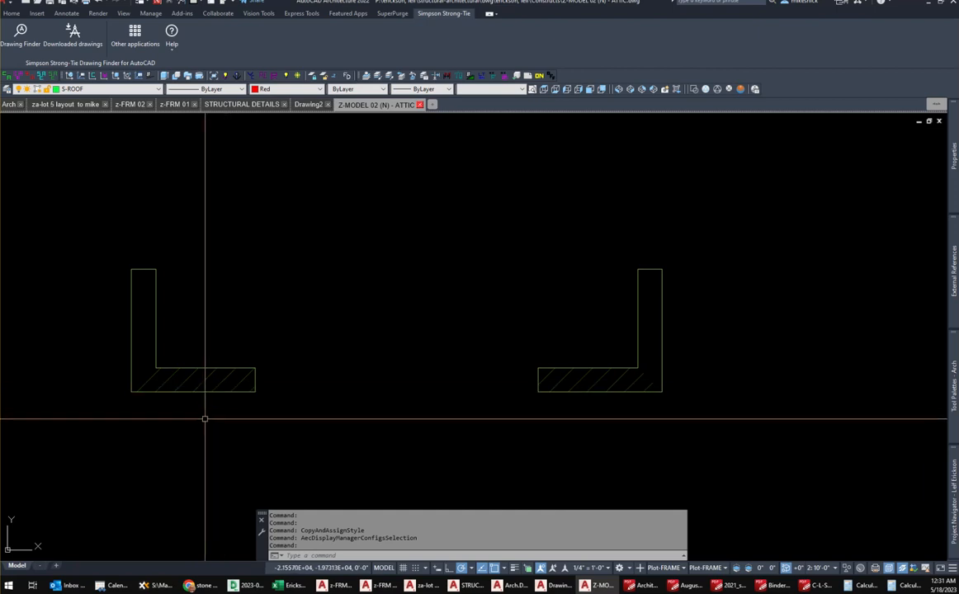
scroll(219, 410, "down", 4)
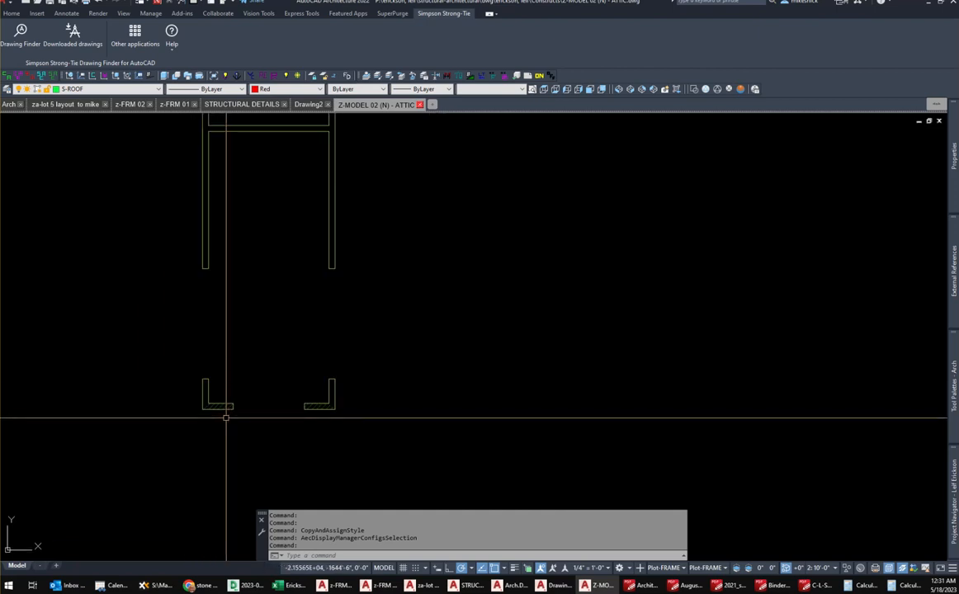
middle_click_drag(225, 400, 291, 486)
scroll(274, 318, "down", 3)
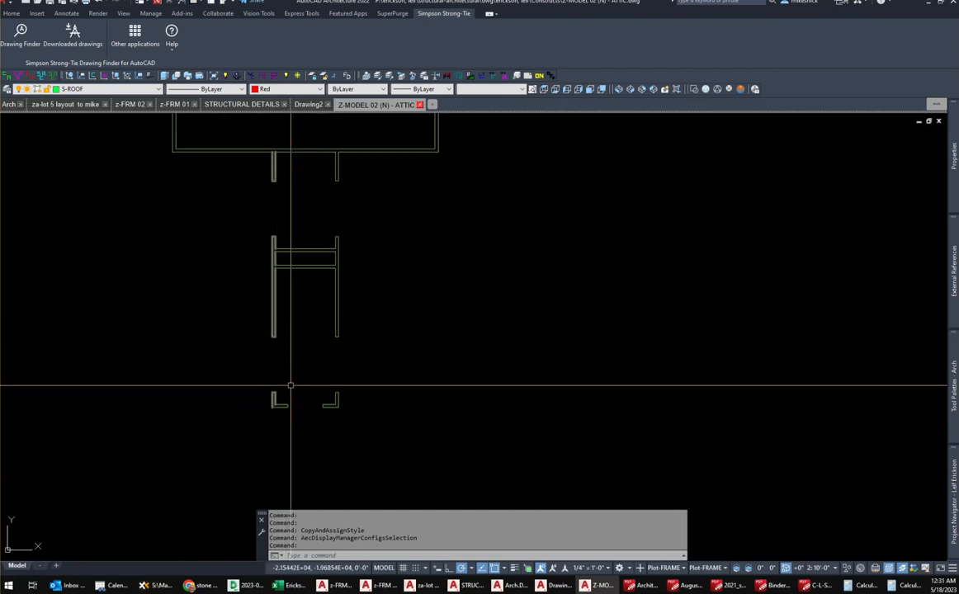
Match the properties of the wing's hatched end wall onto the main building's lower exterior wall.
left_click(229, 150)
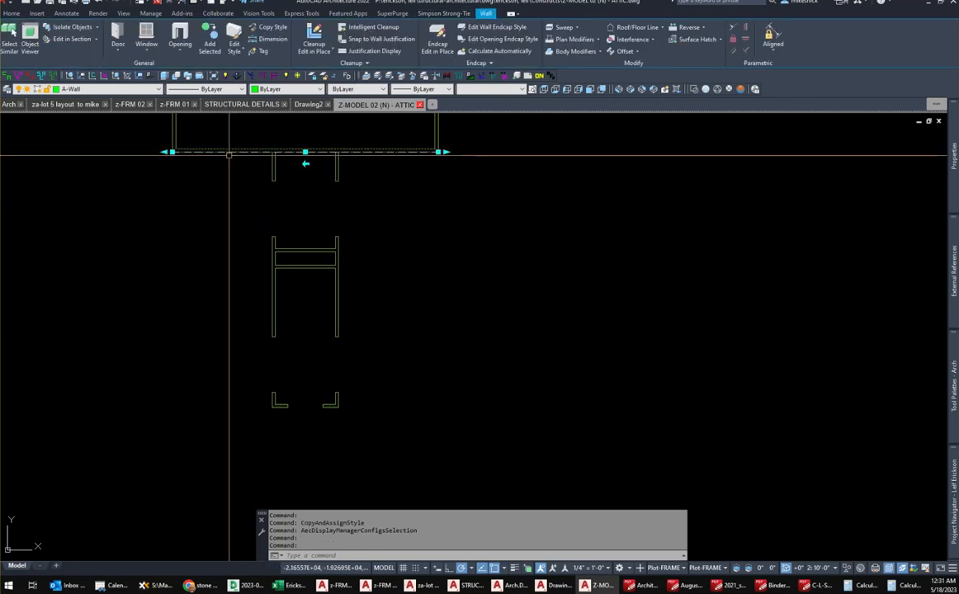
key("Escape")
key("Escape")
type("mm")
key("Return")
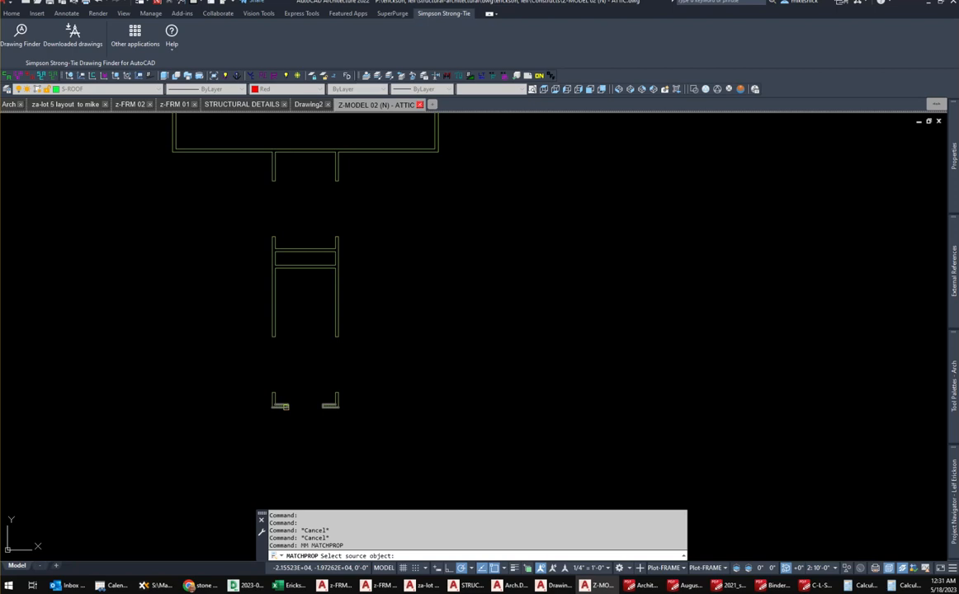
left_click(285, 407)
key("Escape")
Match the hatched lower exterior wall's properties onto the main building's upper exterior wall.
scroll(227, 297, "up", 5)
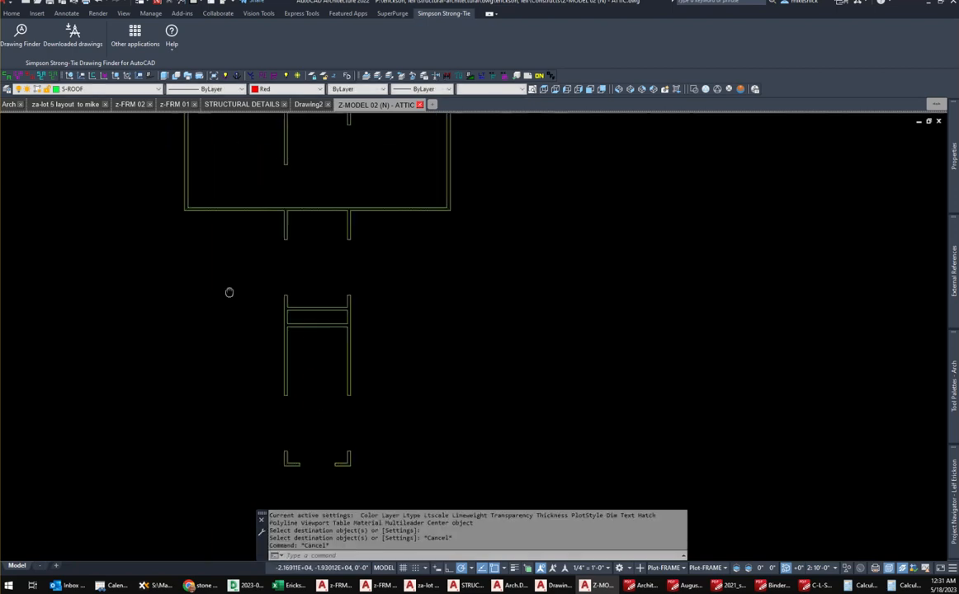
middle_click_drag(514, 315, 286, 351)
scroll(535, 361, "down", 5)
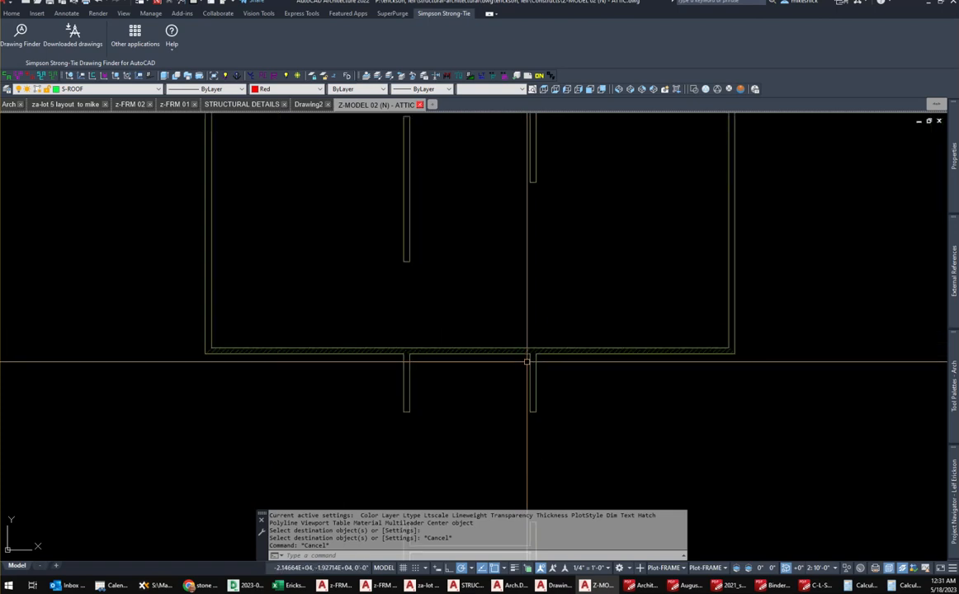
type("mm")
key("Return")
left_click(450, 357)
left_click(404, 204)
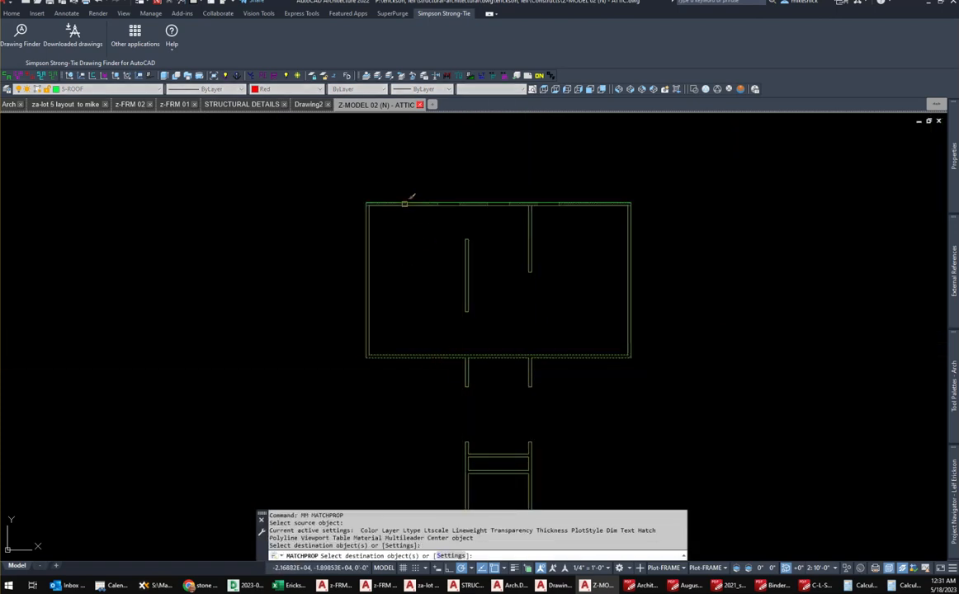
key("Escape")
key("Escape")
key("Escape")
Switch the attic model's display configuration to Plot-FLOOR.
scroll(411, 201, "up", 4)
scroll(393, 244, "down", 4)
middle_click_drag(482, 407, 401, 191)
scroll(402, 248, "up", 3)
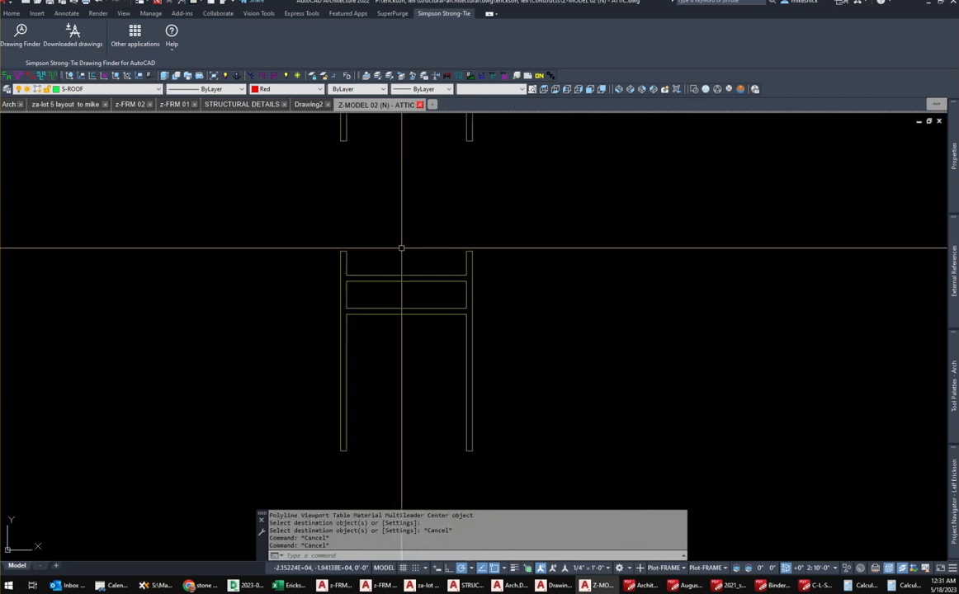
left_click(664, 568)
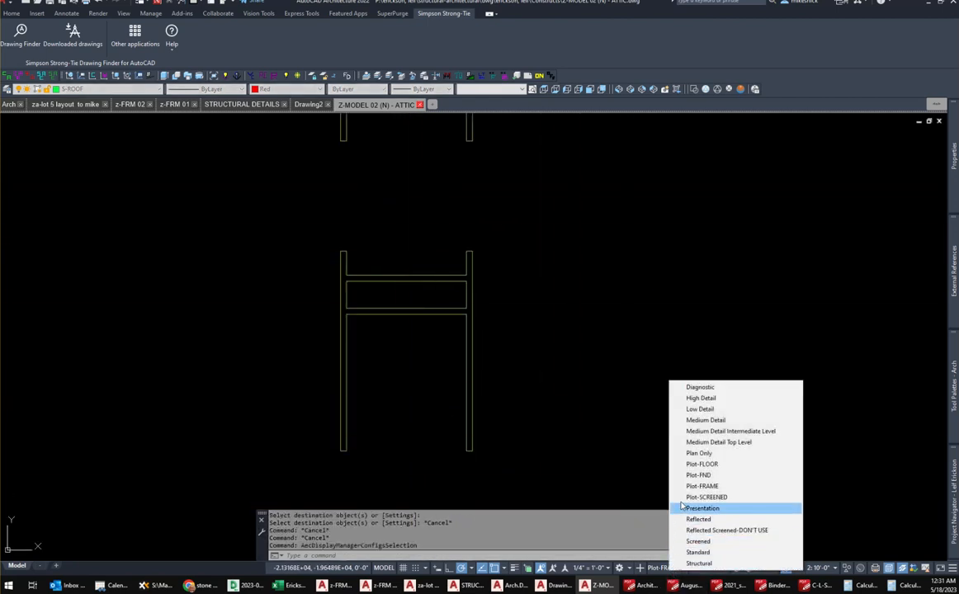
left_click(702, 464)
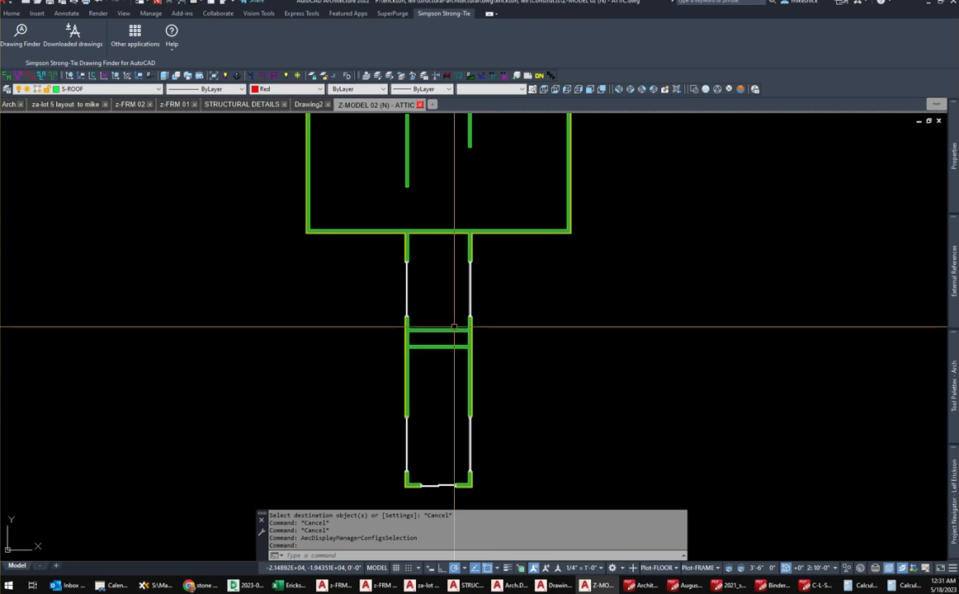
Examine the wall layers where the wing's side walls meet the main building's lower exterior wall.
scroll(461, 231, "up", 4)
scroll(429, 275, "down", 2)
middle_click_drag(463, 427, 429, 318)
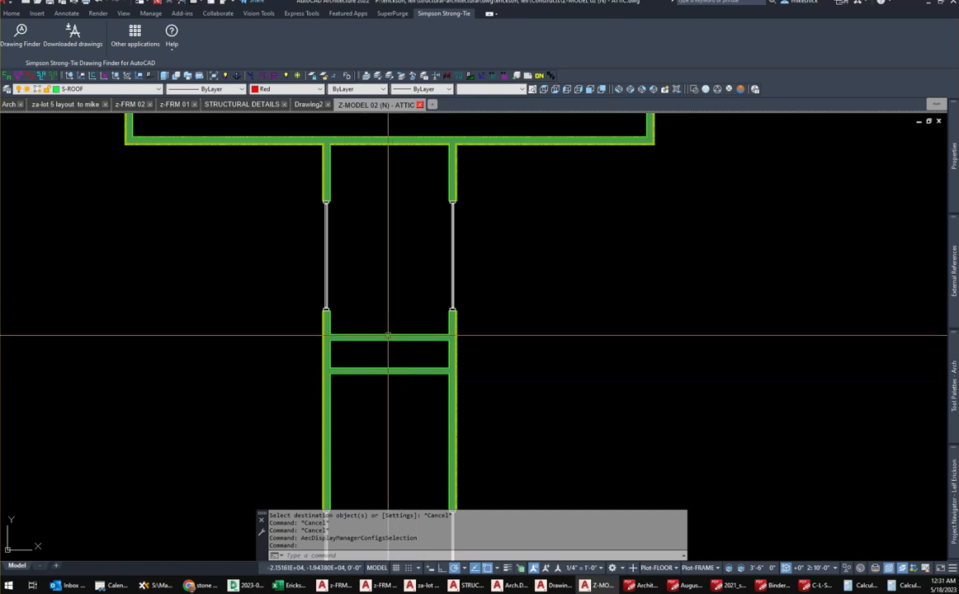
middle_click_drag(403, 375, 396, 434)
middle_click_drag(363, 224, 361, 265)
scroll(335, 251, "up", 3)
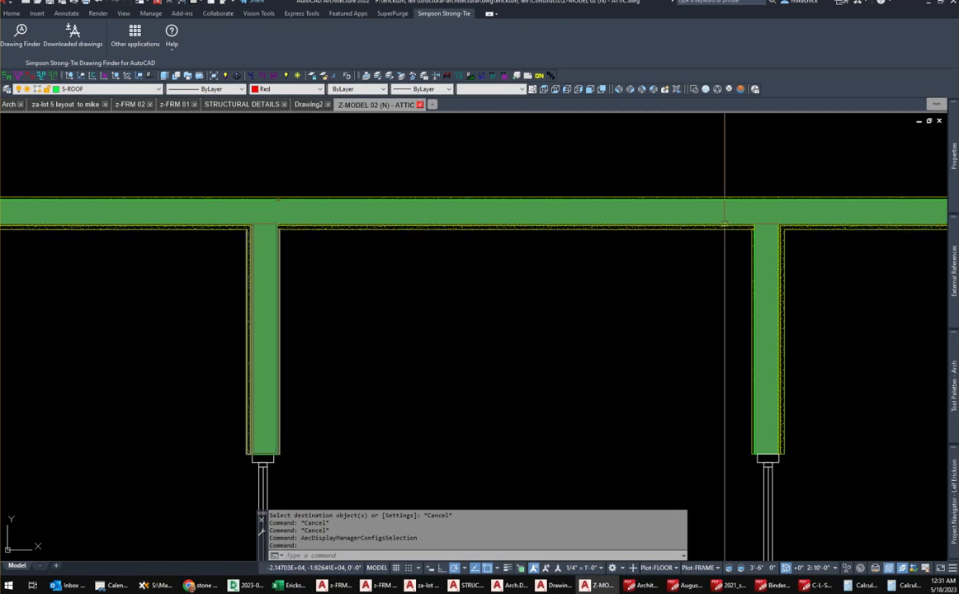
scroll(451, 248, "down", 3)
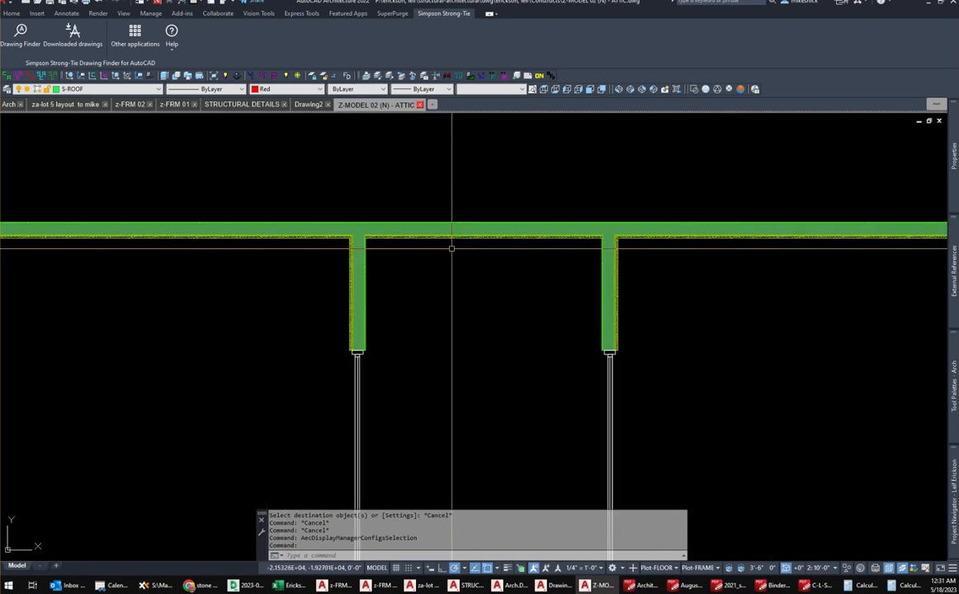
scroll(465, 309, "down", 5)
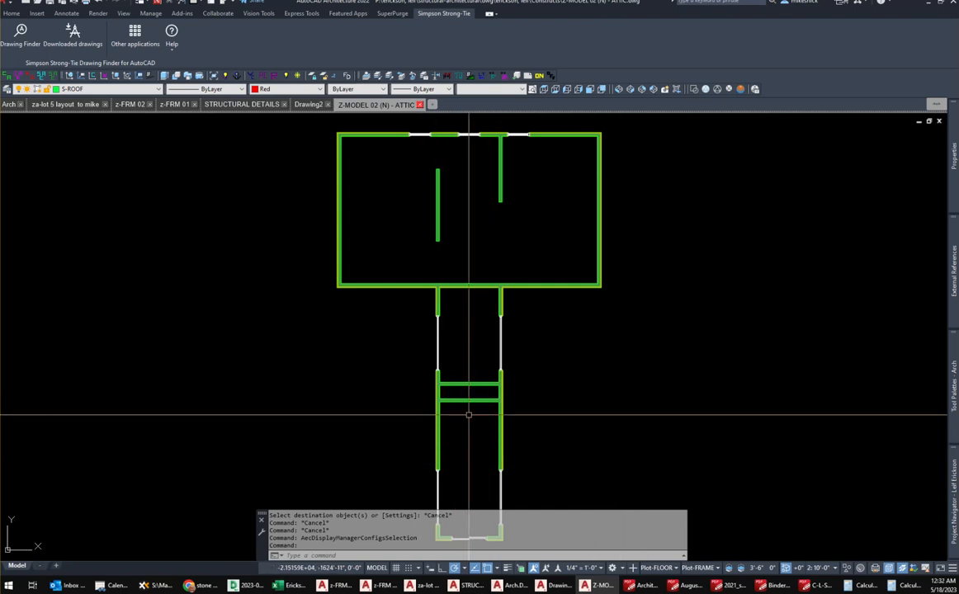
Check how far the wing's two long side walls run past the pair of cross walls.
scroll(466, 413, "up", 4)
middle_click_drag(435, 375, 414, 272)
middle_click_drag(406, 381, 398, 343)
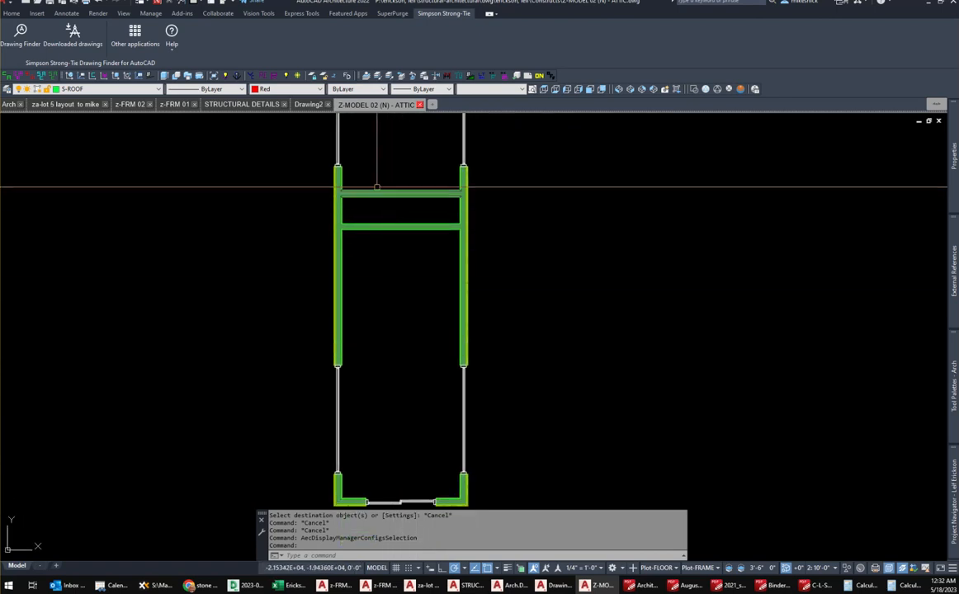
scroll(338, 208, "up", 3)
left_click(339, 213)
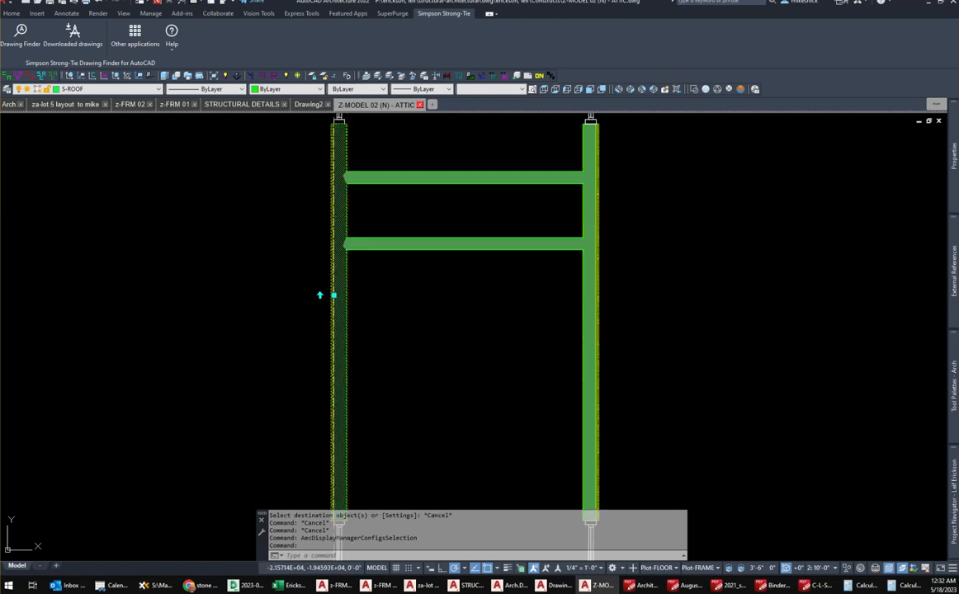
left_click(599, 219)
key("Escape")
key("Escape")
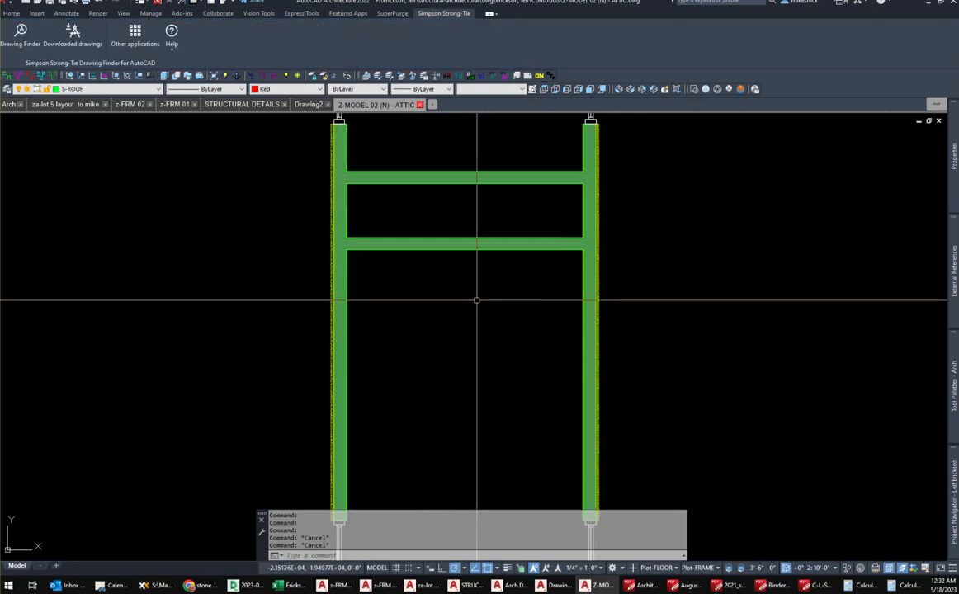
Break the wing's left side wall at the lower face of the lower cross wall.
type("ba")
key("Return")
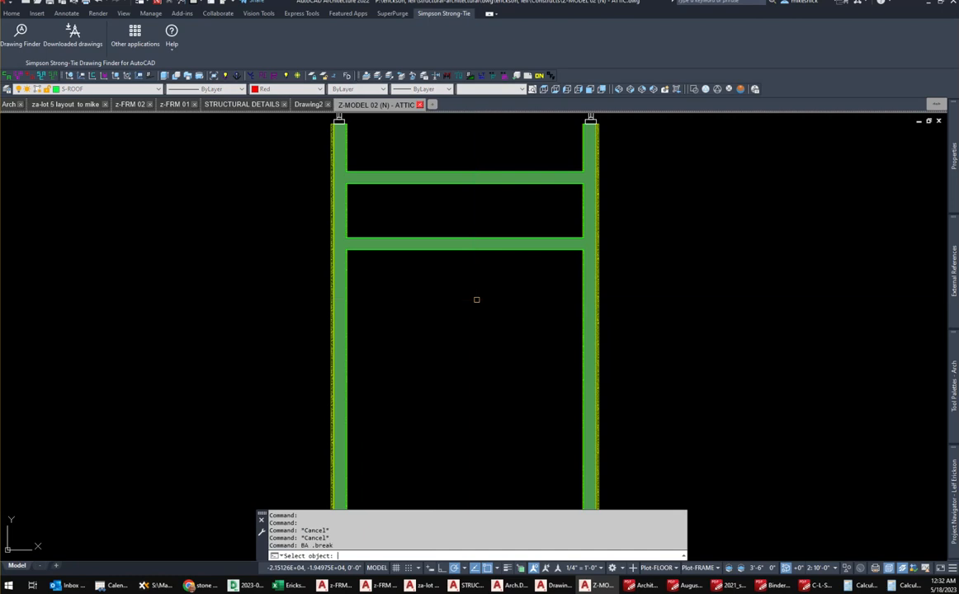
left_click(337, 252)
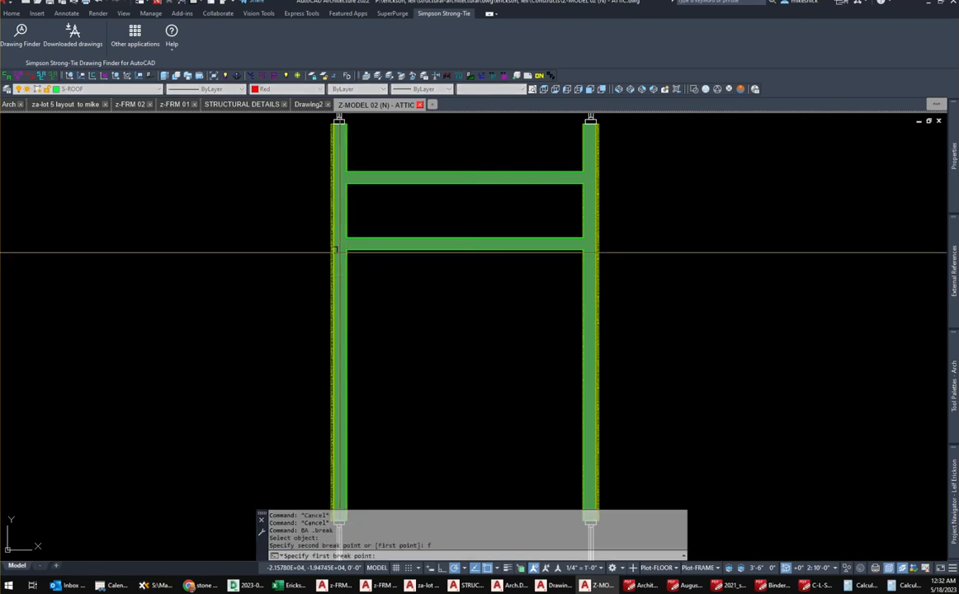
scroll(338, 251, "up", 5)
type("f")
key("Return")
scroll(368, 246, "up", 6)
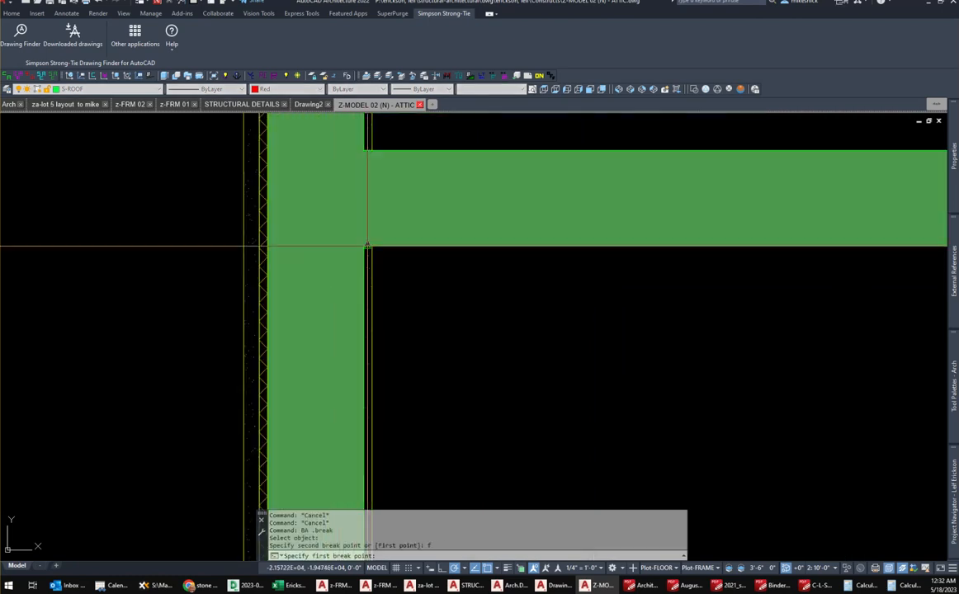
left_click(375, 244)
scroll(369, 322, "down", 5)
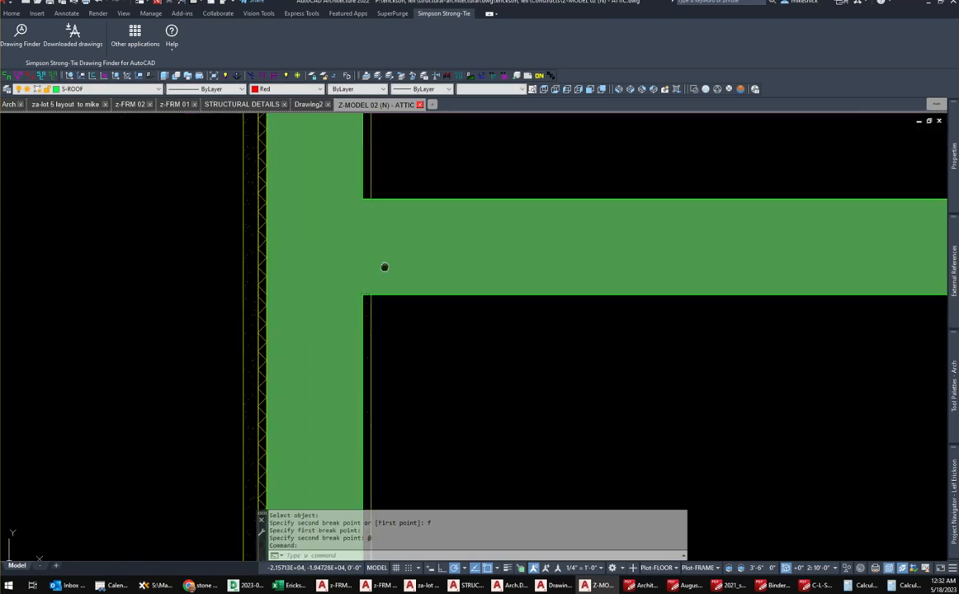
Break the wing's left side wall at the upper face of the upper cross wall and check the separated segment.
middle_click_drag(383, 267, 388, 362)
key("Return")
left_click(380, 268)
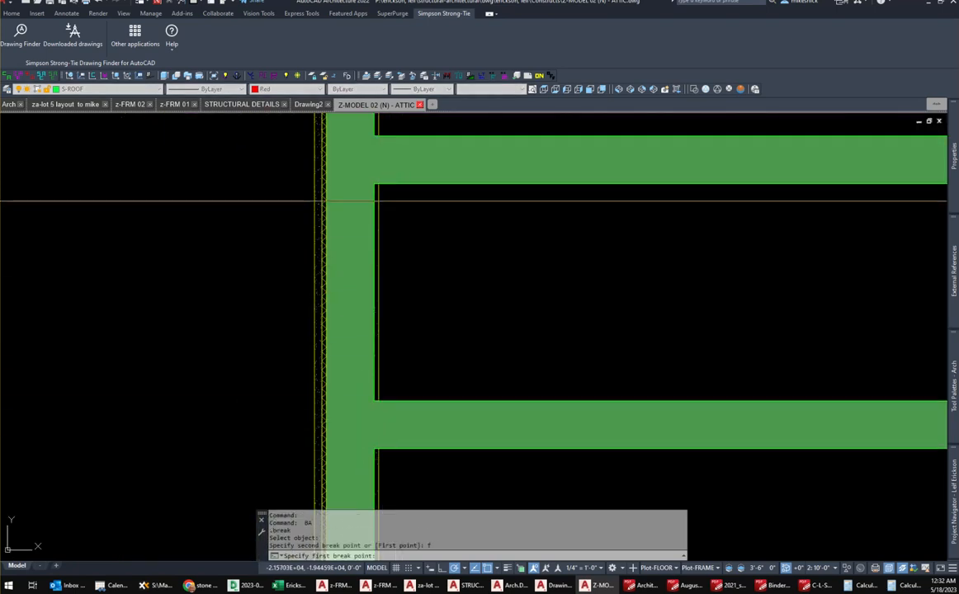
middle_click_drag(393, 199, 396, 333)
left_click(381, 277)
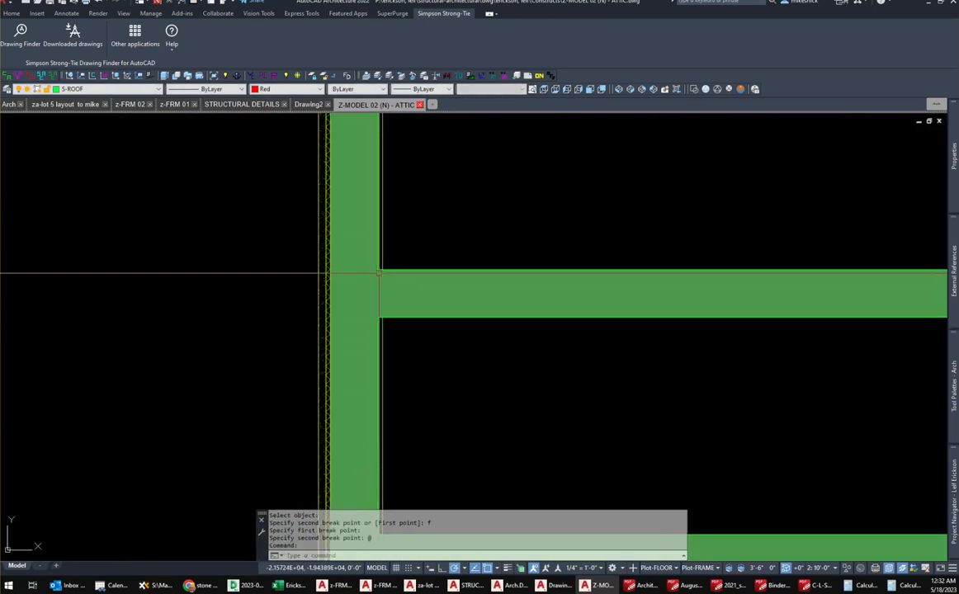
left_click(386, 349)
left_click(339, 363)
scroll(361, 279, "down", 5)
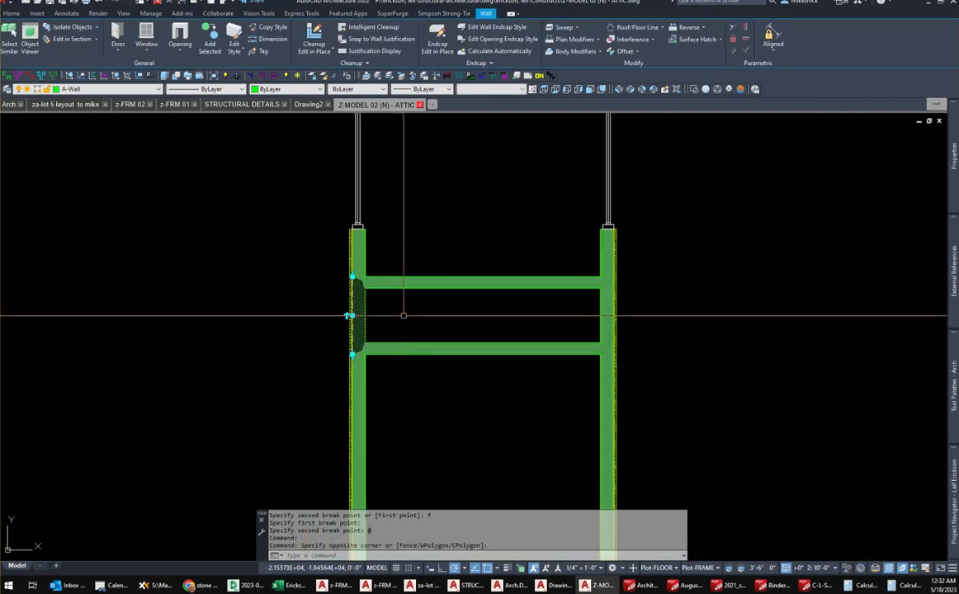
key("Escape")
Break the wing's right side wall at the lower face of the lower cross wall.
type("ba")
key("Return")
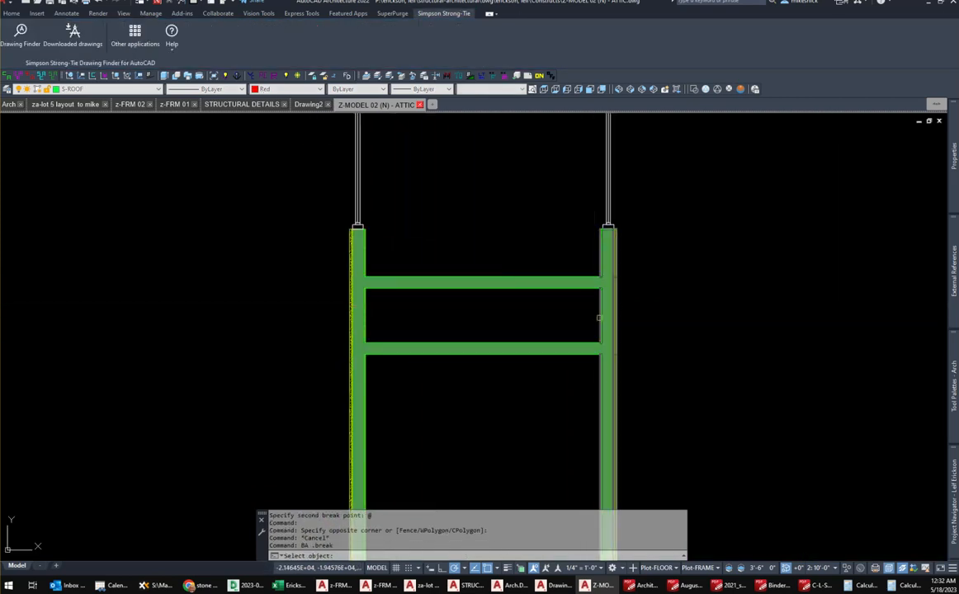
left_click(601, 321)
type("f")
key("Return")
scroll(611, 366, "up", 3)
scroll(609, 362, "up", 3)
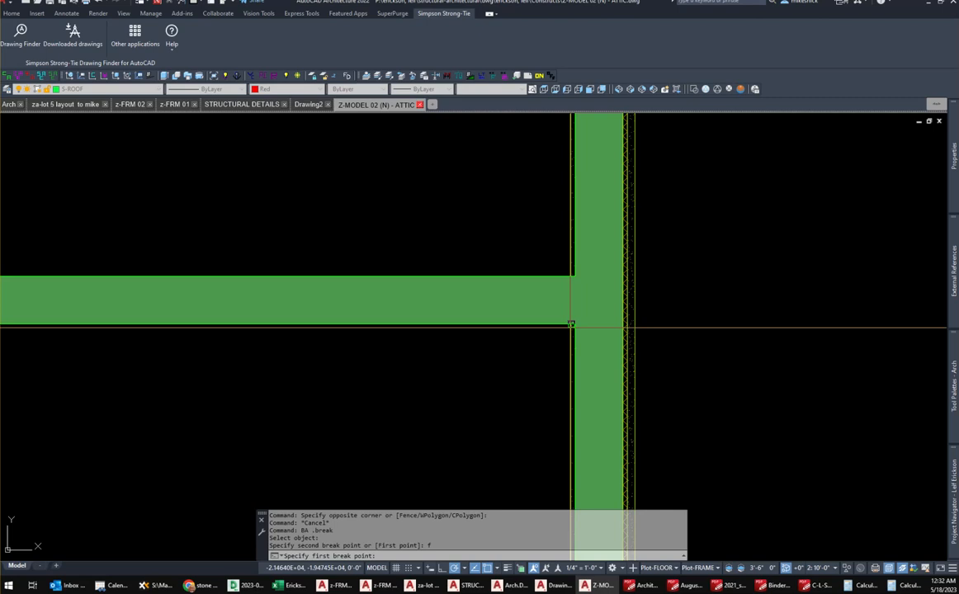
left_click(572, 326)
scroll(496, 425, "down", 5)
Break the wing's right side wall at the upper face of the upper cross wall.
key("Return")
left_click(522, 357)
scroll(516, 336, "up", 3)
left_click(567, 322)
type("@")
key("Return")
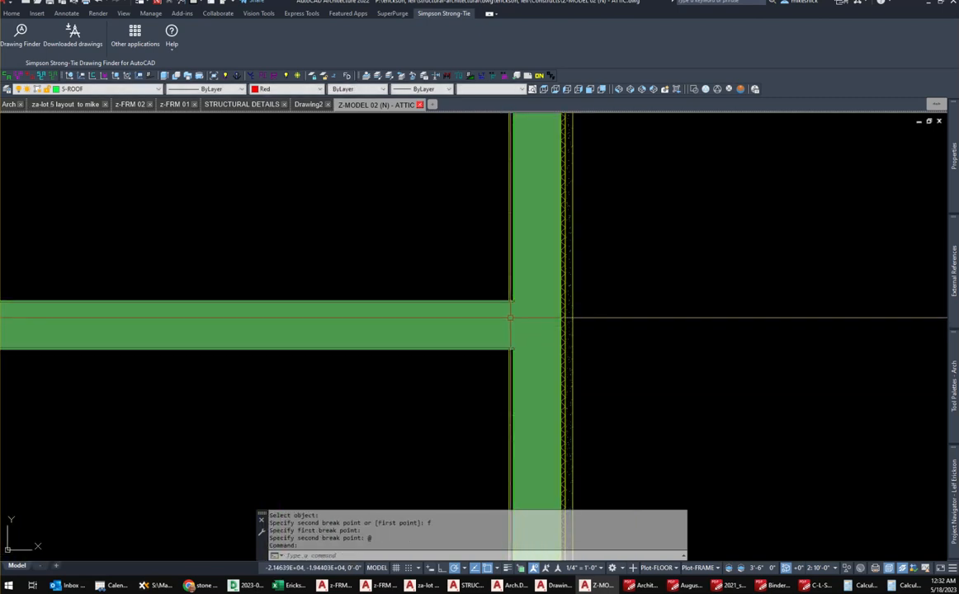
Match the properties of the wing's end wall onto the lower cross wall.
scroll(514, 347, "down", 5)
type("mm")
key("Return")
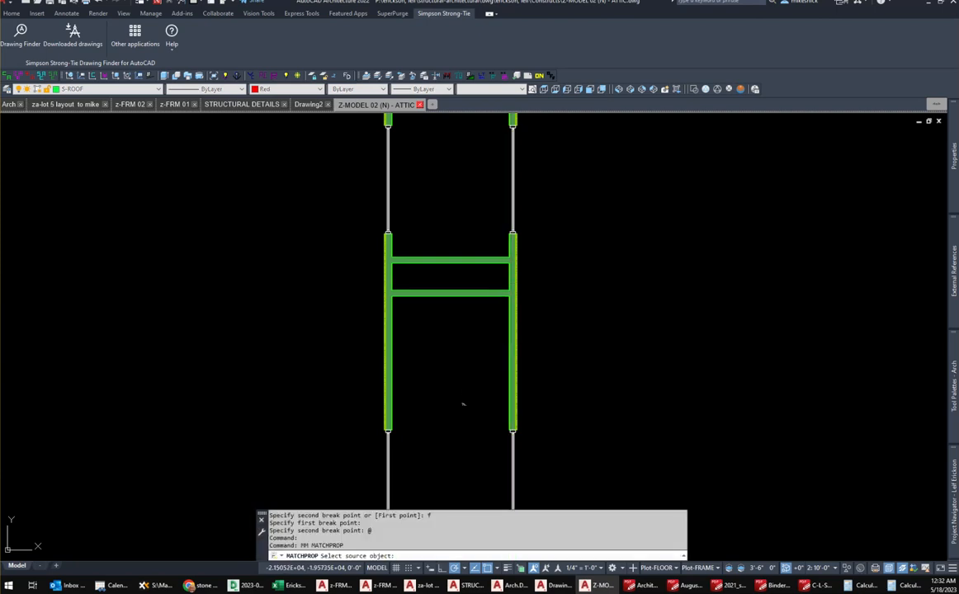
middle_click_drag(457, 509, 429, 363)
scroll(465, 403, "up", 2)
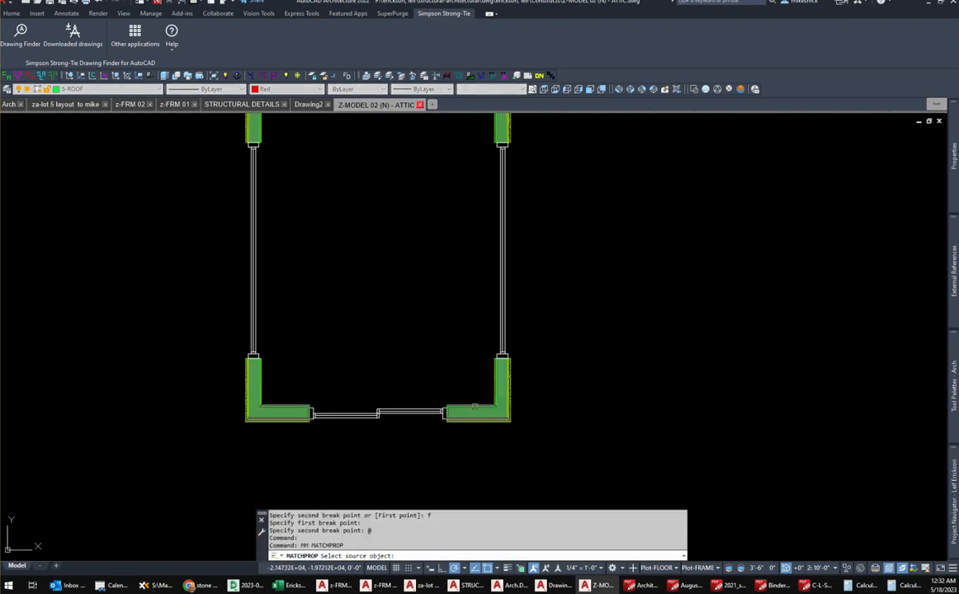
left_click(474, 406)
scroll(454, 263, "down", 2)
middle_click_drag(455, 262, 447, 400)
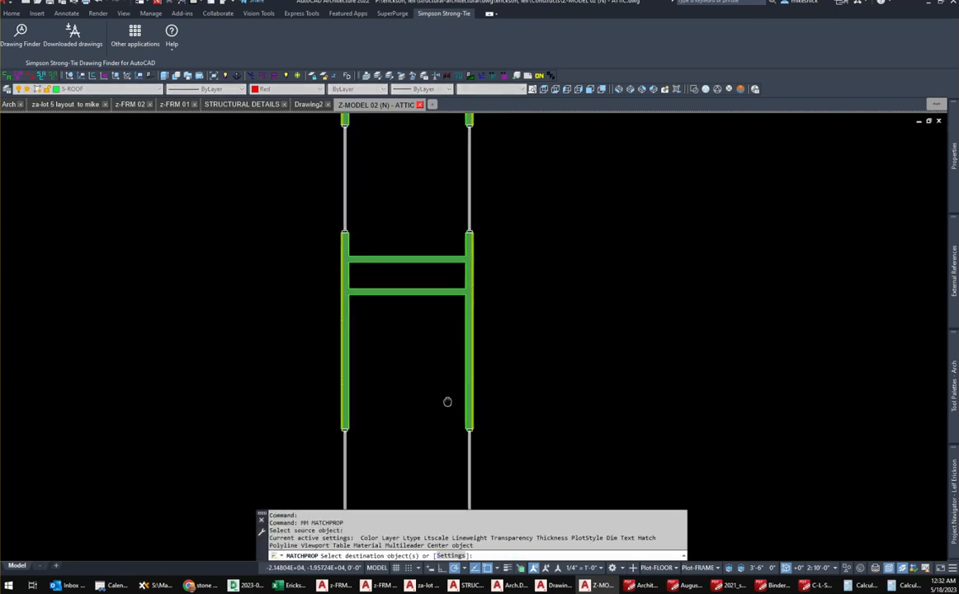
left_click(412, 293)
Apply the same matched properties to the upper cross wall and both side wall segments between the cross walls.
scroll(355, 276, "up", 2)
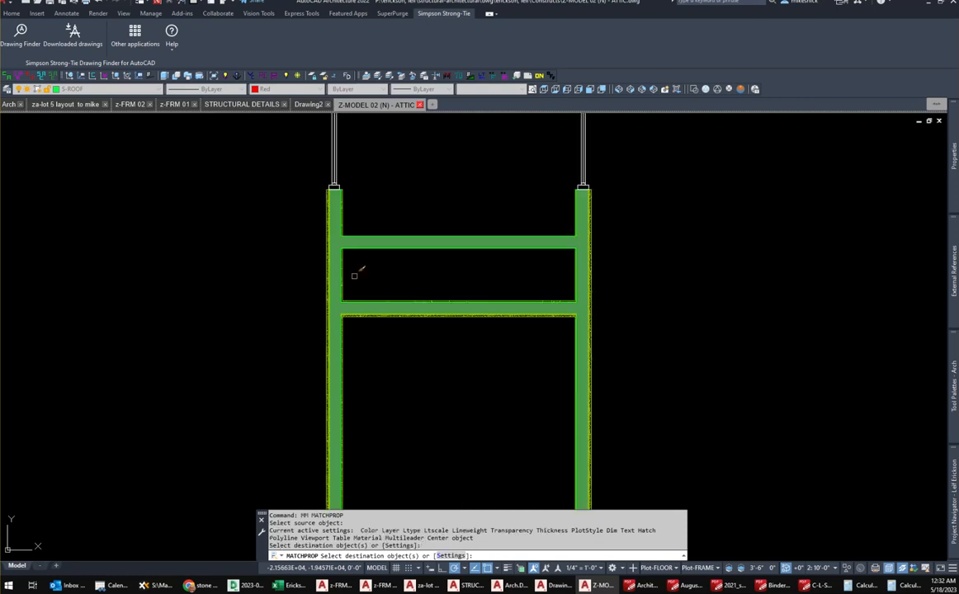
left_click(343, 283)
left_click(375, 242)
left_click(576, 279)
key("Escape")
key("Escape")
key("Escape")
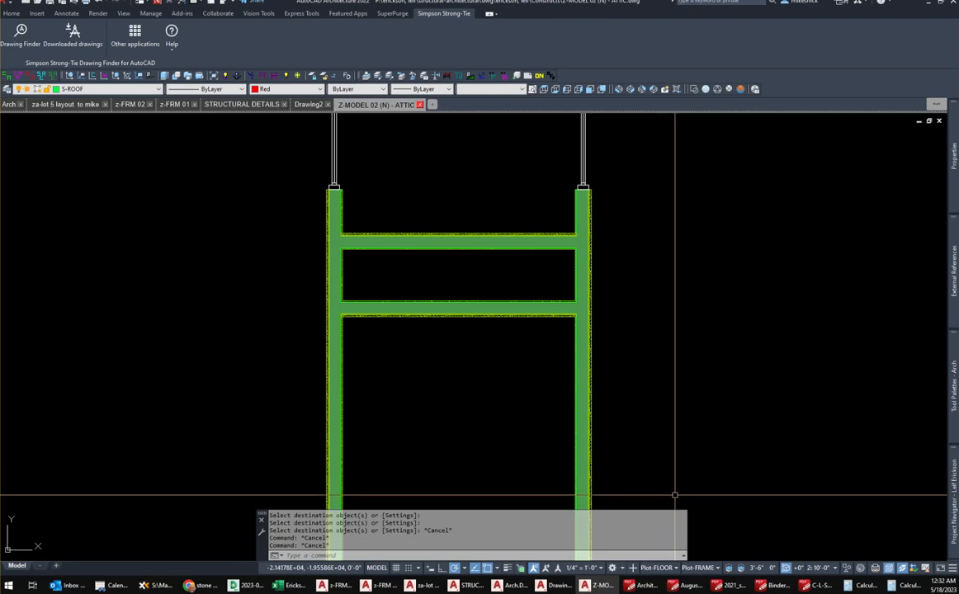
Switch the display configuration back to Plot-FRAME and inspect the hatching around the wing's cross walls.
left_click(696, 568)
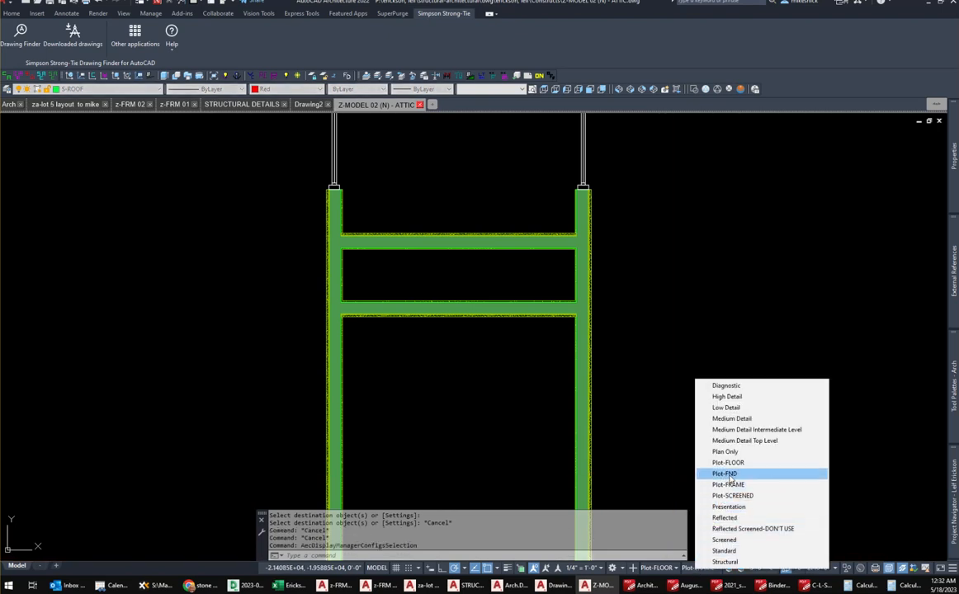
left_click(730, 484)
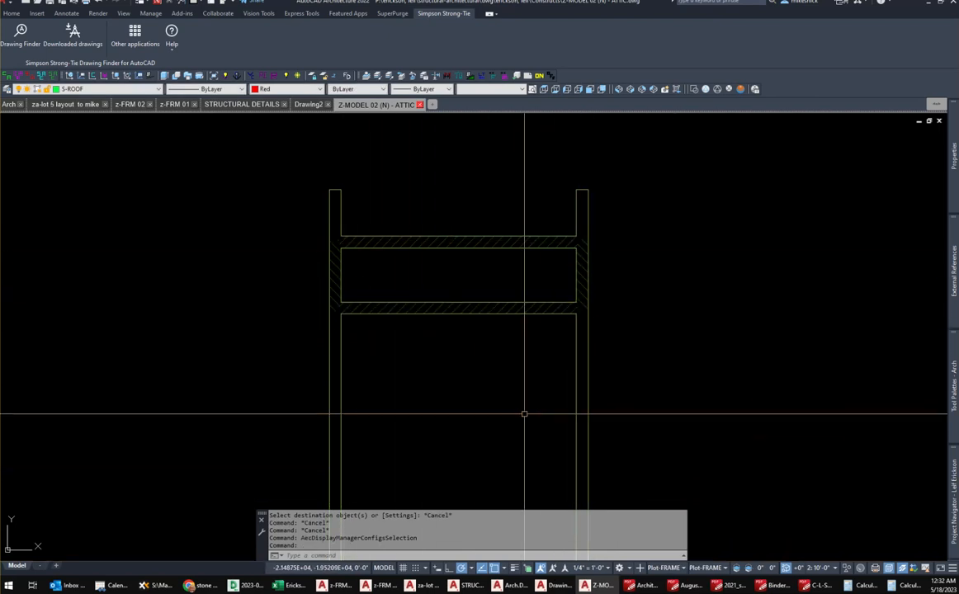
key("Escape")
key("Escape")
key("Escape")
scroll(525, 414, "down", 3)
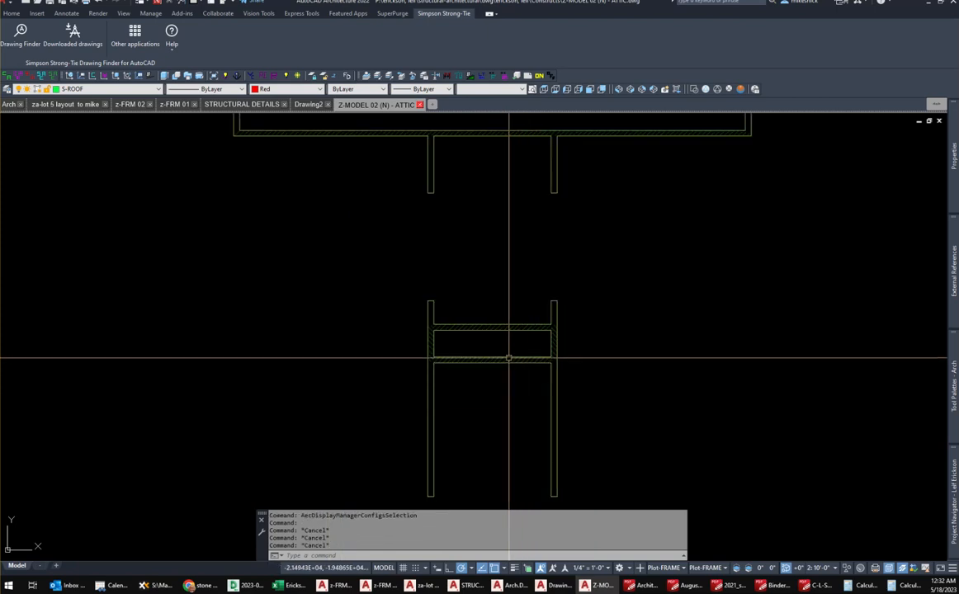
Save the attic model, reload its modified xref in the z-FRM 02 drawing and inspect the hatched walls there.
left_click(50, 4)
left_click(132, 105)
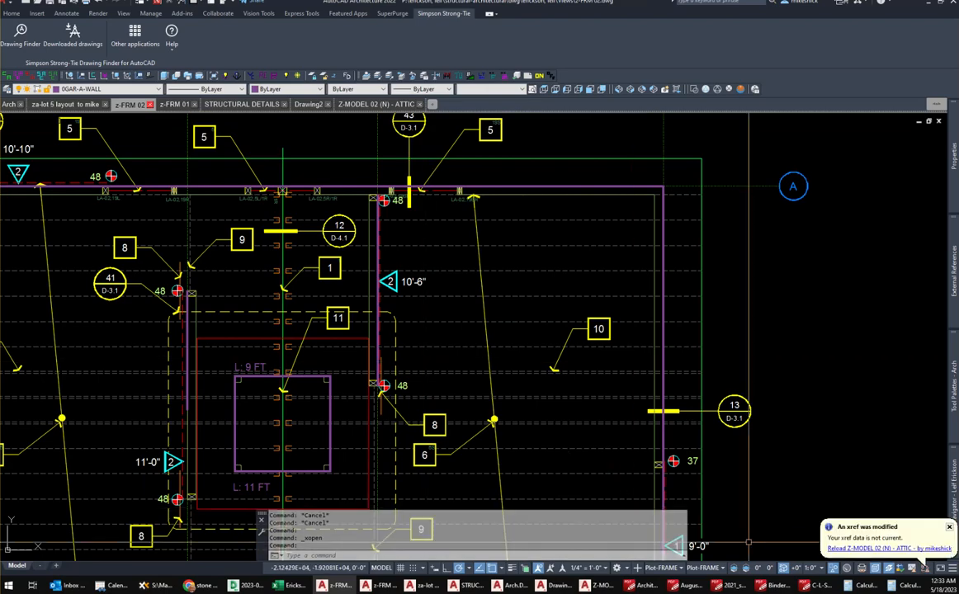
left_click(846, 550)
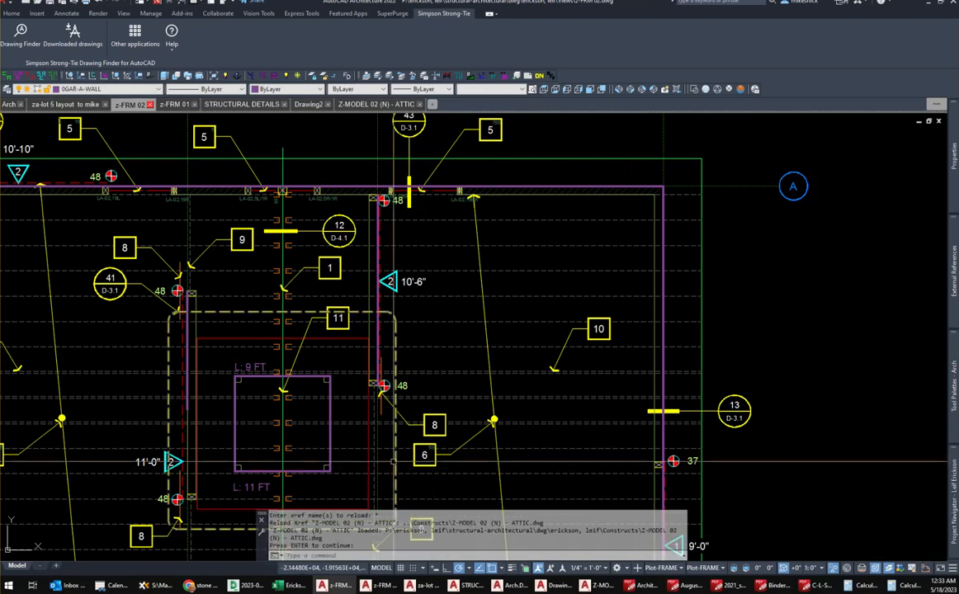
scroll(338, 389, "up", 6)
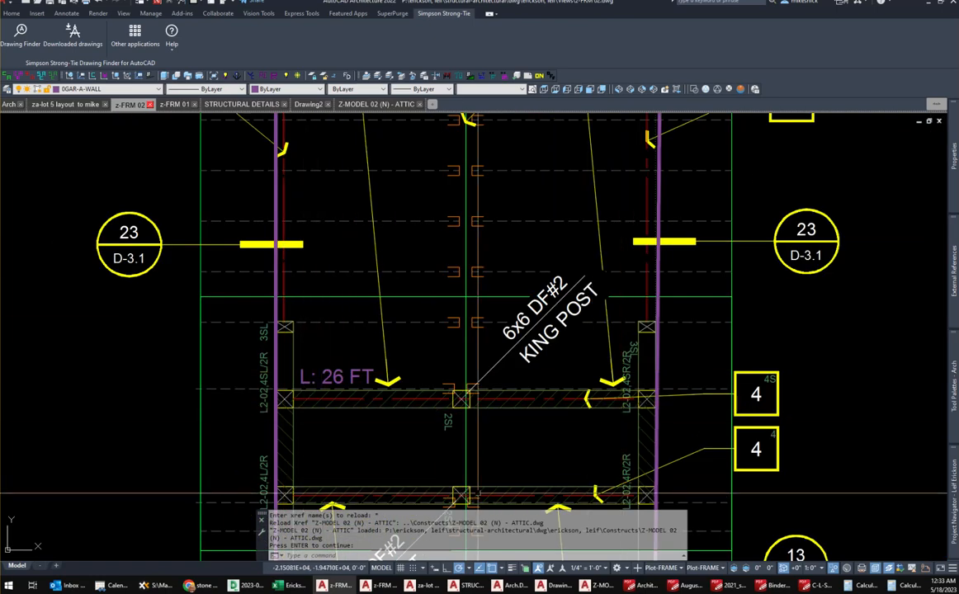
middle_click_drag(326, 459, 288, 307)
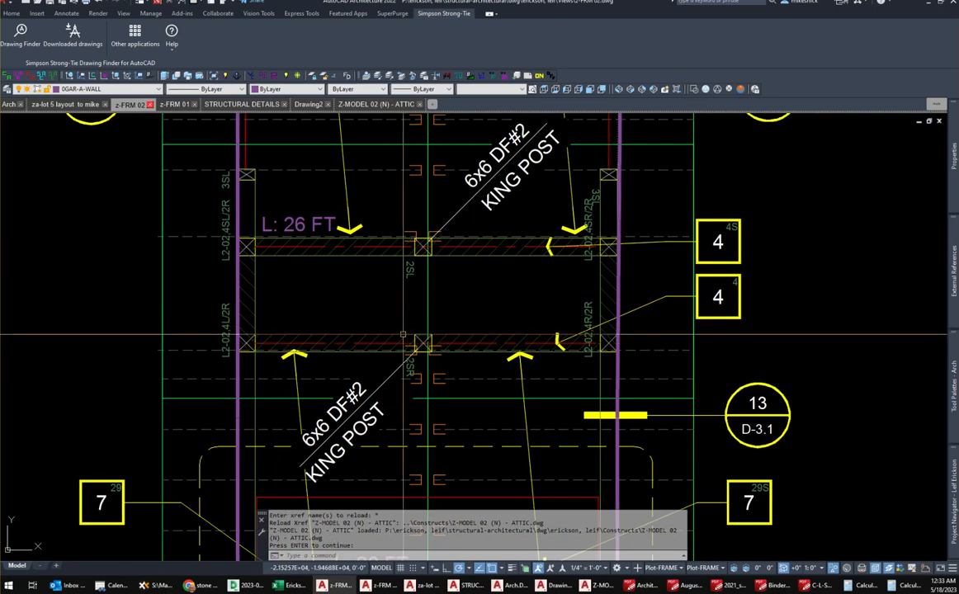
Copy the hatched lower cross wall from the attic model to the clipboard and return to the z-FRM 02 drawing.
left_click(376, 105)
scroll(494, 371, "up", 3)
middle_click_drag(505, 397, 477, 321)
key("ctrl+c")
left_click(483, 317)
left_click(444, 246)
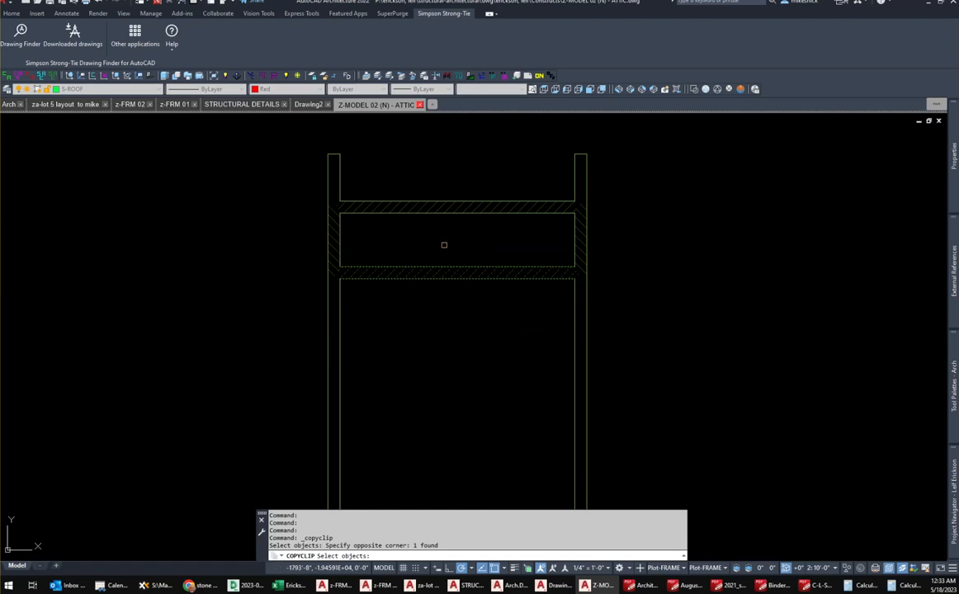
key("Return")
left_click(128, 105)
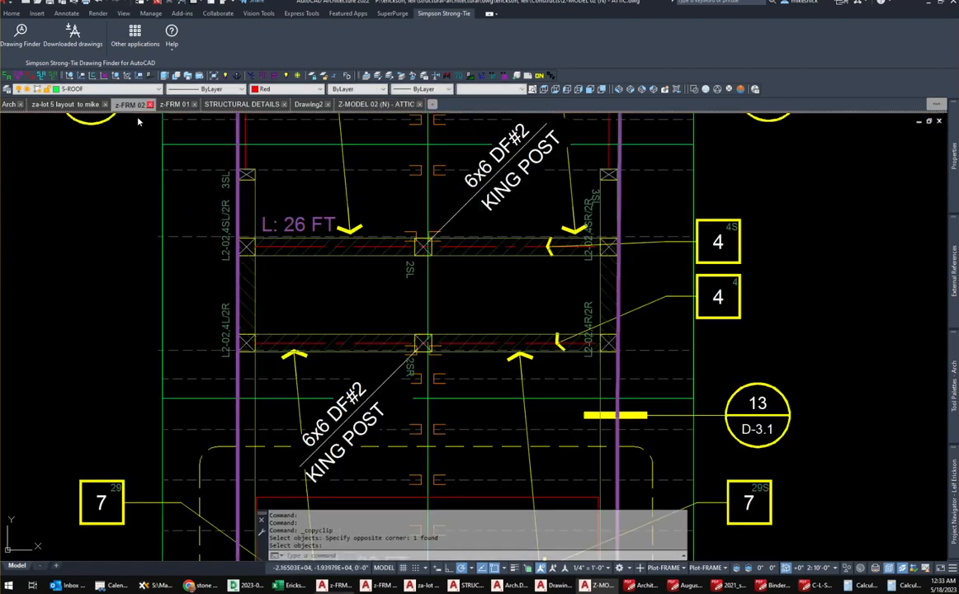
Insert the Legend block from the framing notes tool palette between the framing plan and the notes column.
scroll(569, 372, "down", 5)
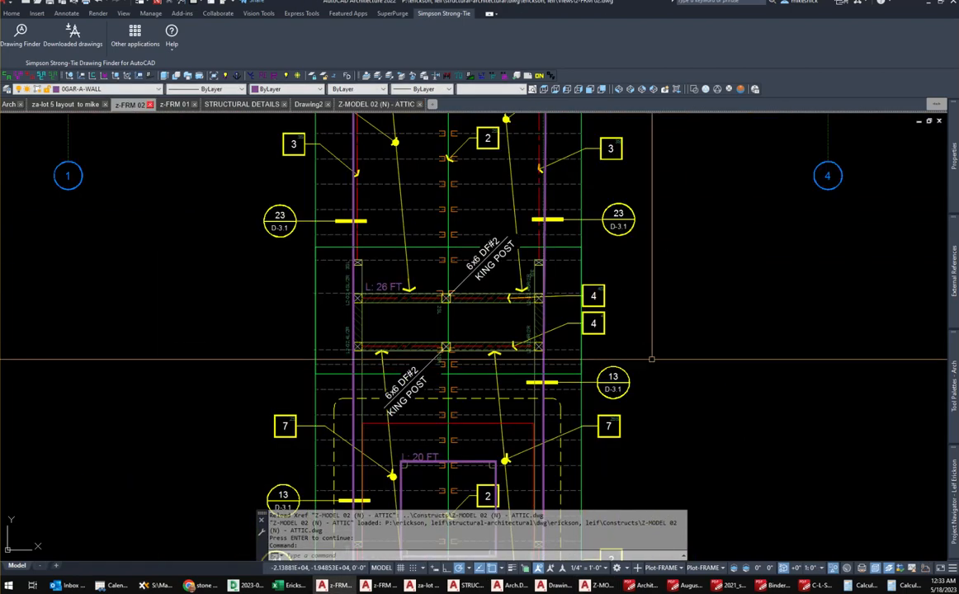
middle_click_drag(664, 350, 332, 326)
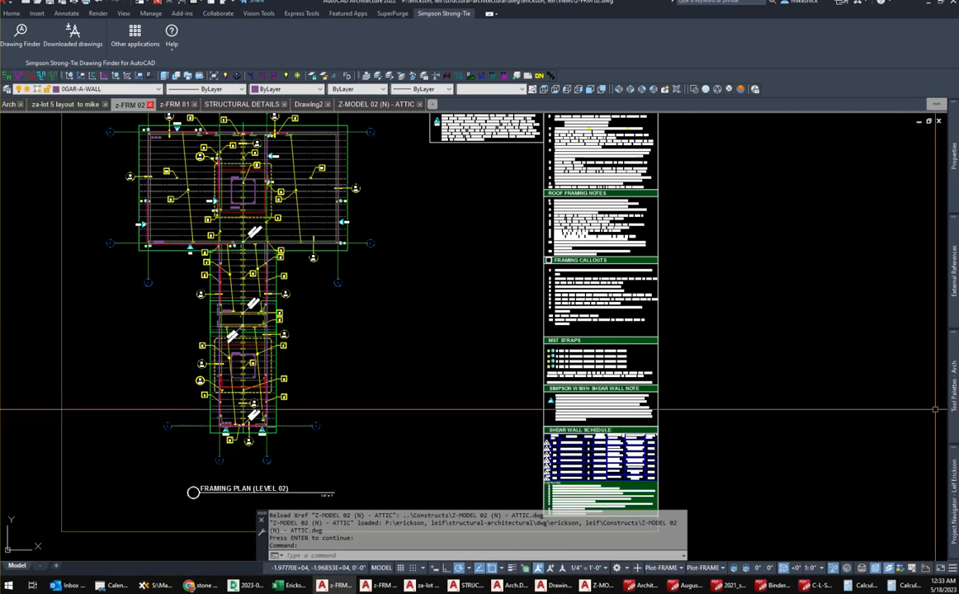
mouse_move(952, 408)
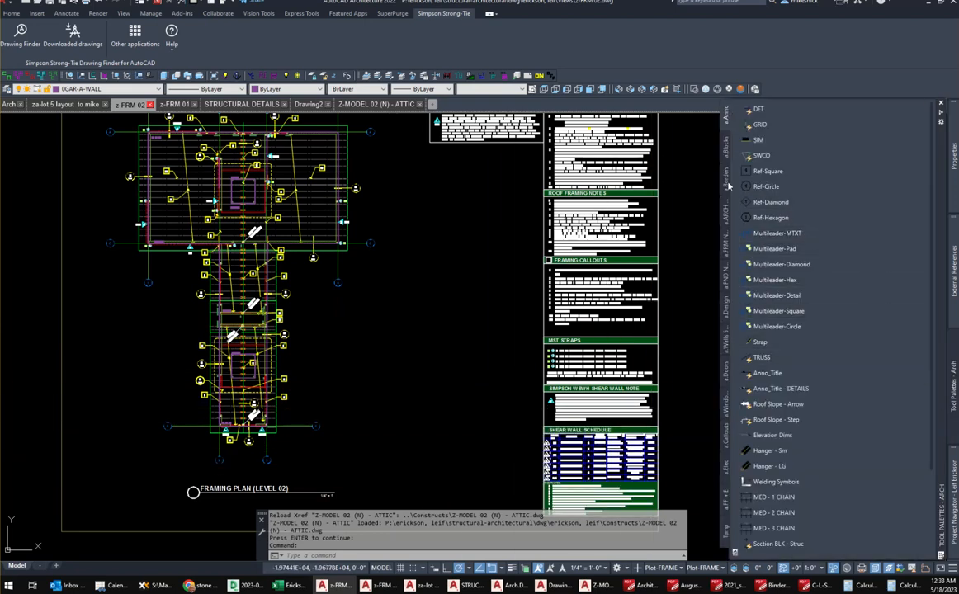
left_click(726, 245)
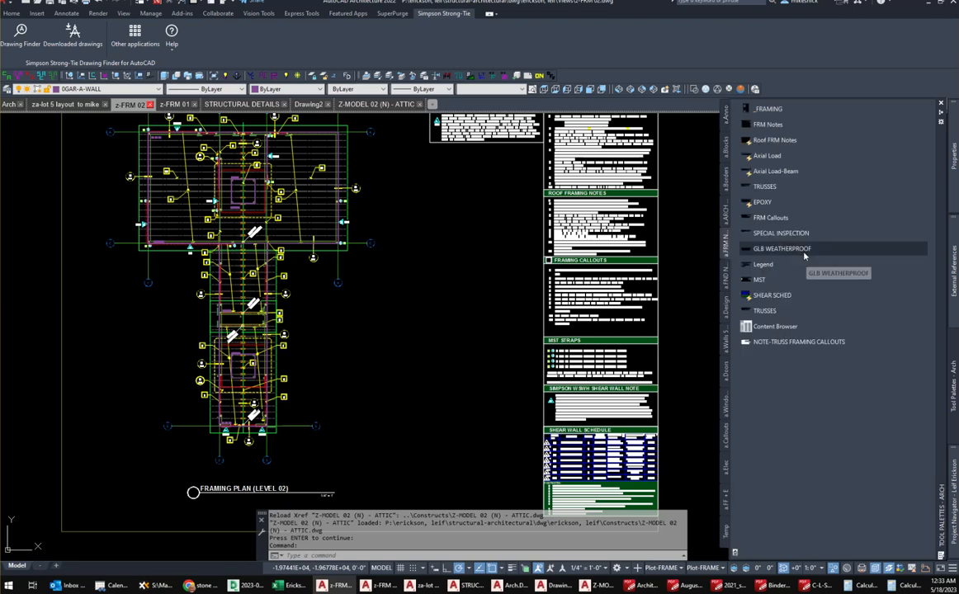
left_click(763, 265)
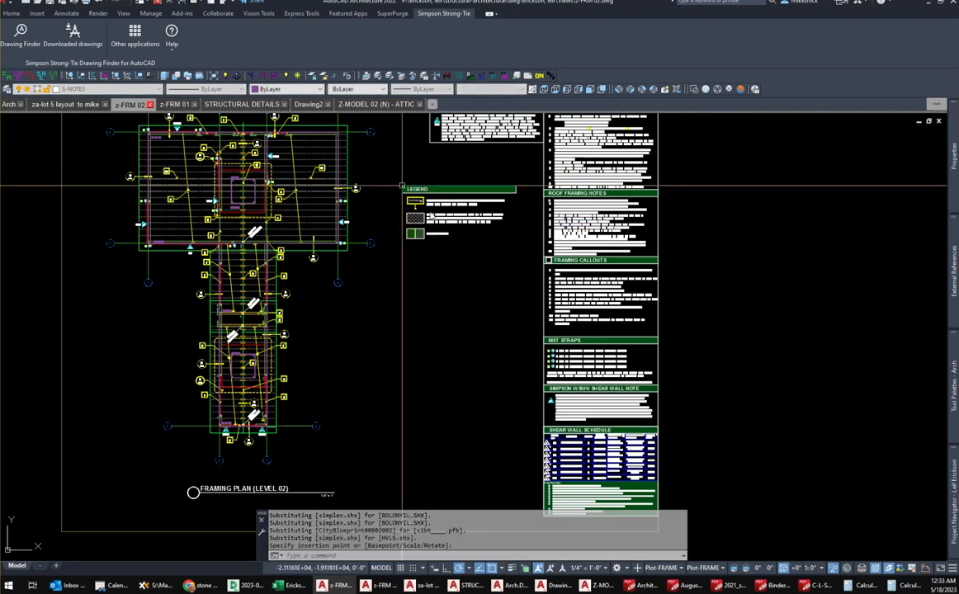
scroll(420, 205, "up", 2)
scroll(431, 227, "down", 2)
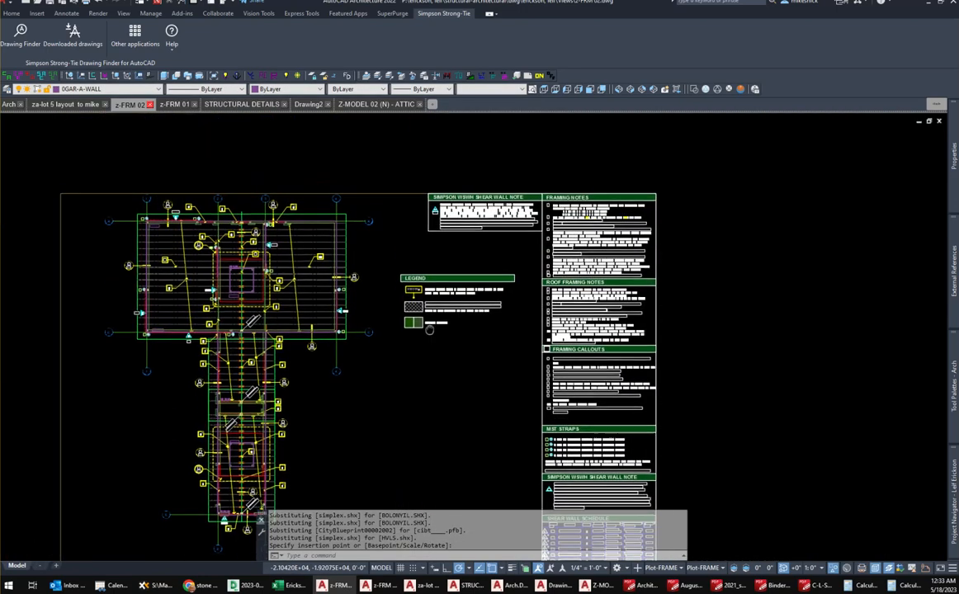
Explode the inserted legend block into separate objects.
scroll(496, 236, "up", 2)
scroll(563, 245, "down", 2)
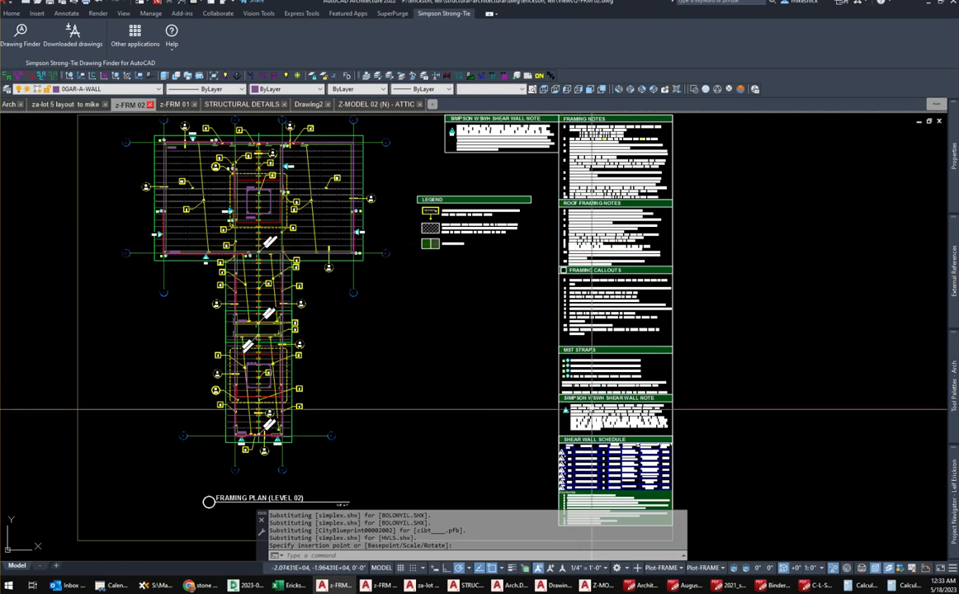
scroll(455, 240, "up", 3)
type("E")
key("Return")
left_click(439, 282)
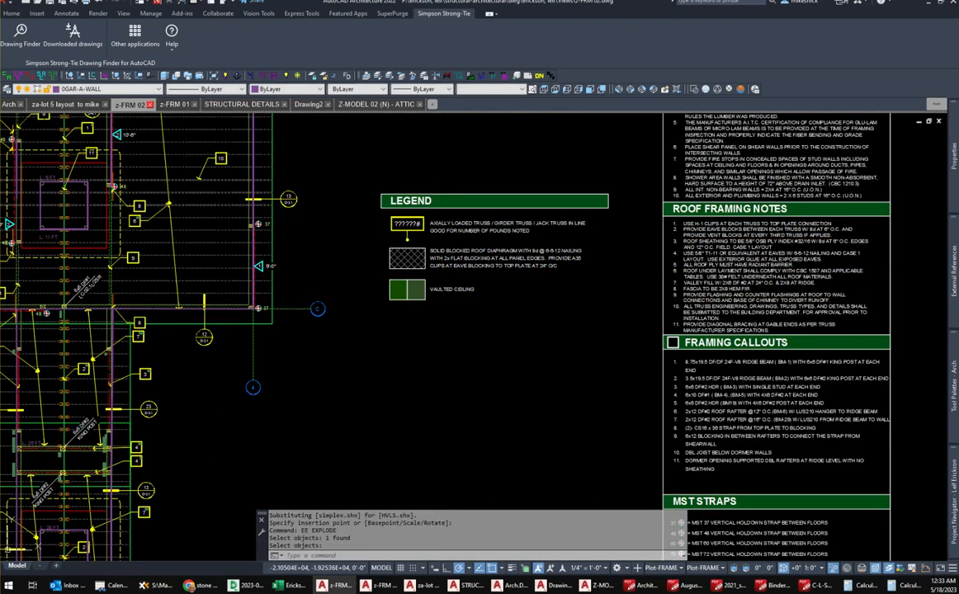
Paste the copied hatched wall just below the legend's vaulted ceiling entry.
key("ctrl+v")
left_click(372, 322)
scroll(383, 316, "up", 3)
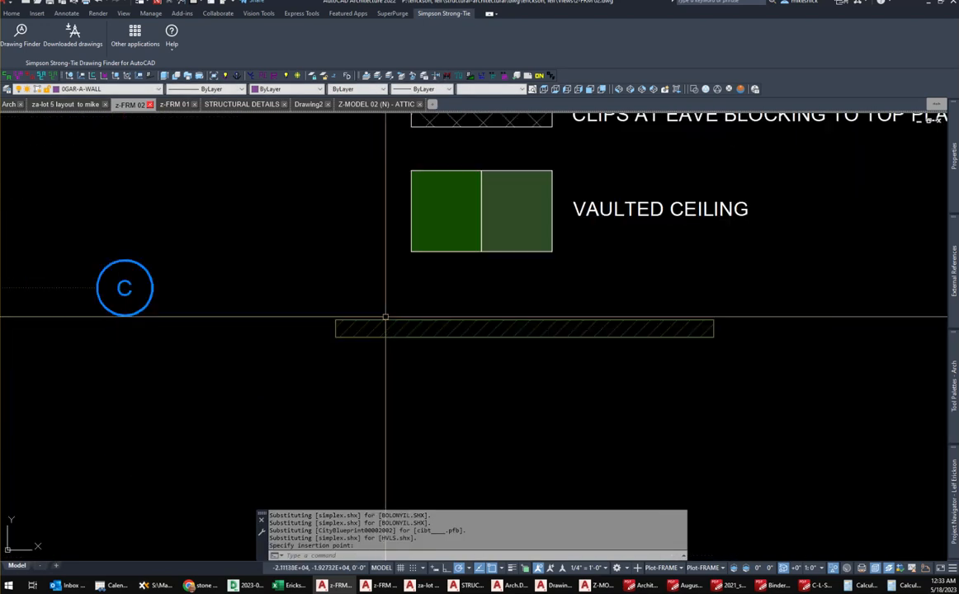
key("Escape")
key("Escape")
key("Escape")
Move the pasted wall by its end midpoint onto the axially loaded truss symbol in the legend's first row.
type("m")
key("Return")
left_click(436, 358)
left_click(360, 306)
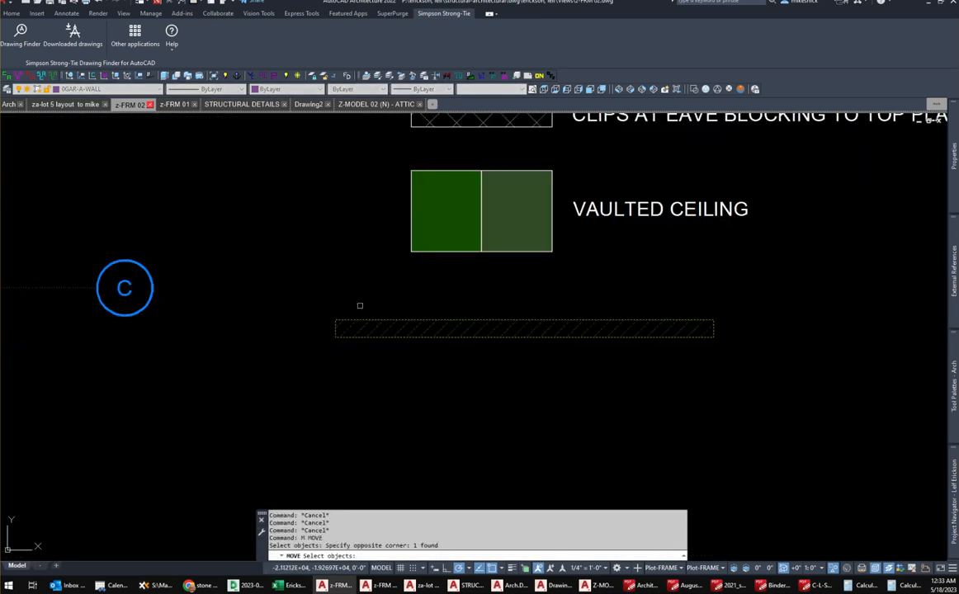
key("Return")
left_click(335, 329)
middle_click_drag(443, 242, 415, 412)
scroll(433, 244, "down", 2)
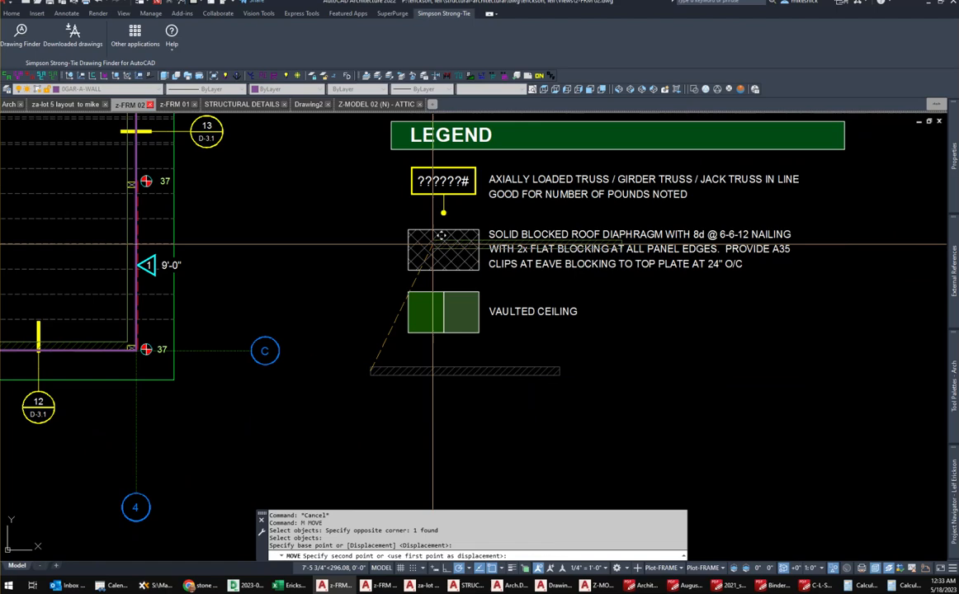
scroll(432, 244, "up", 6)
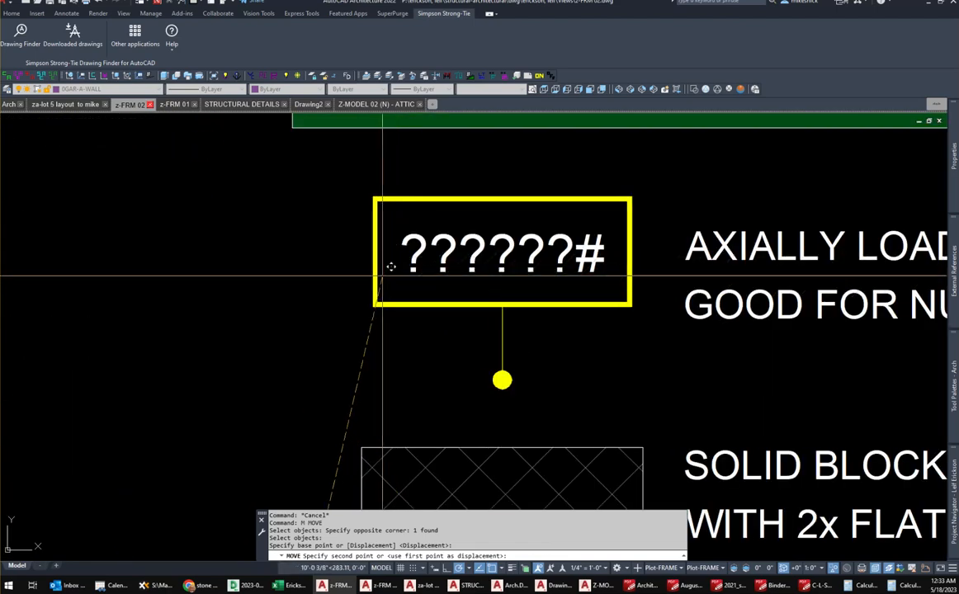
left_click(381, 251)
scroll(578, 289, "down", 3)
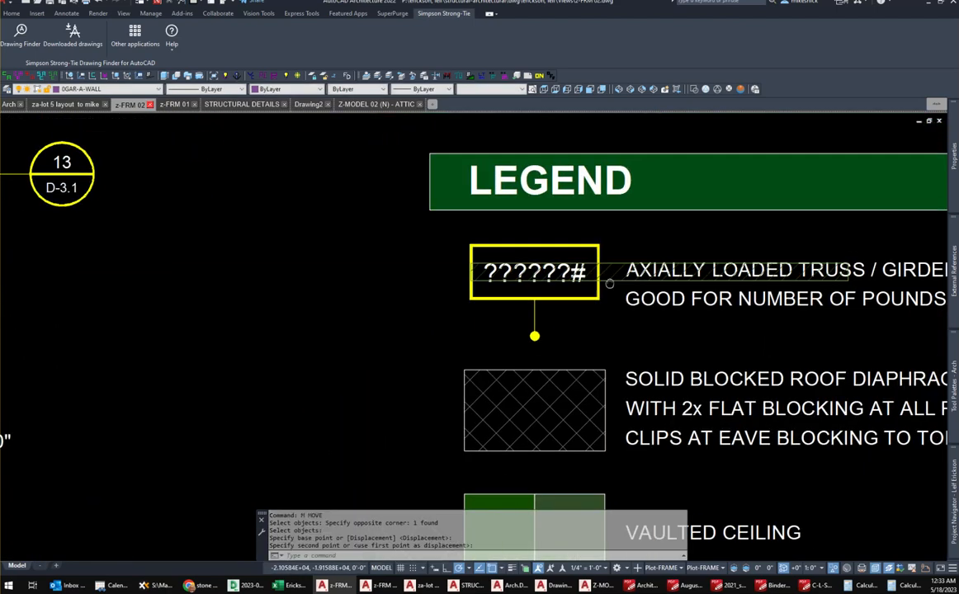
scroll(609, 284, "down", 3)
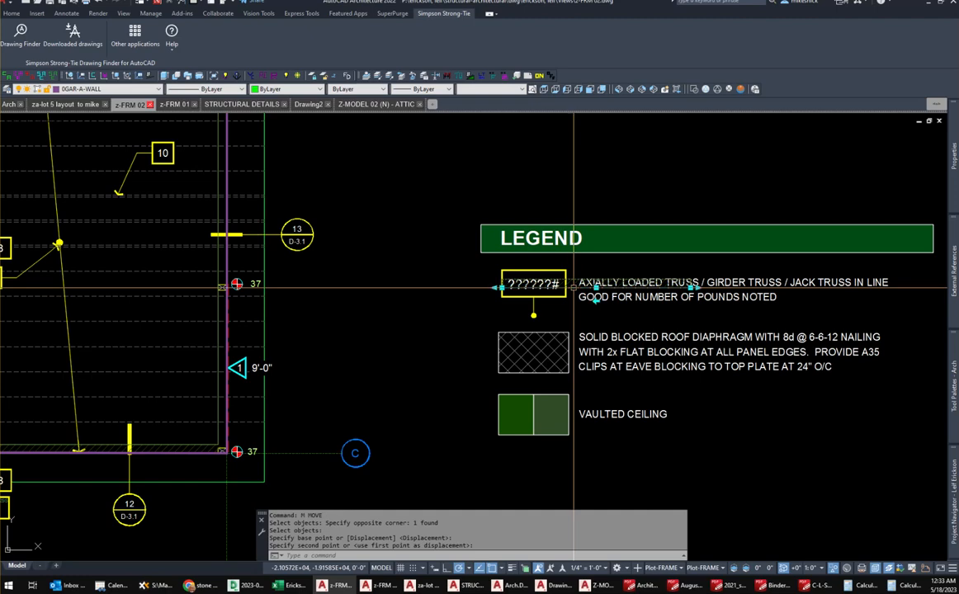
Shorten the hatched wall so its far end lines up with the edge of the legend symbols below.
left_click(697, 288)
scroll(566, 282, "up", 3)
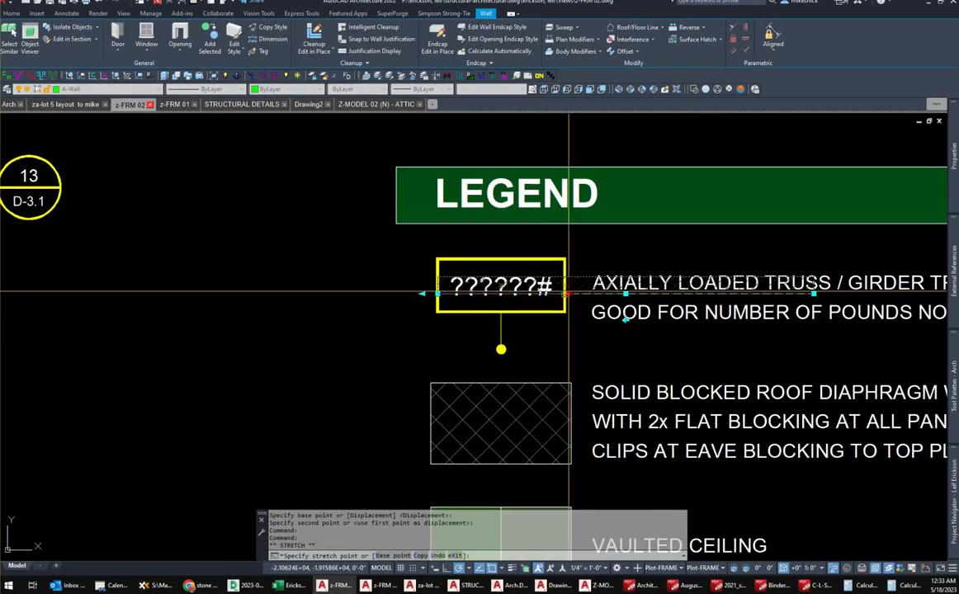
left_click(578, 293)
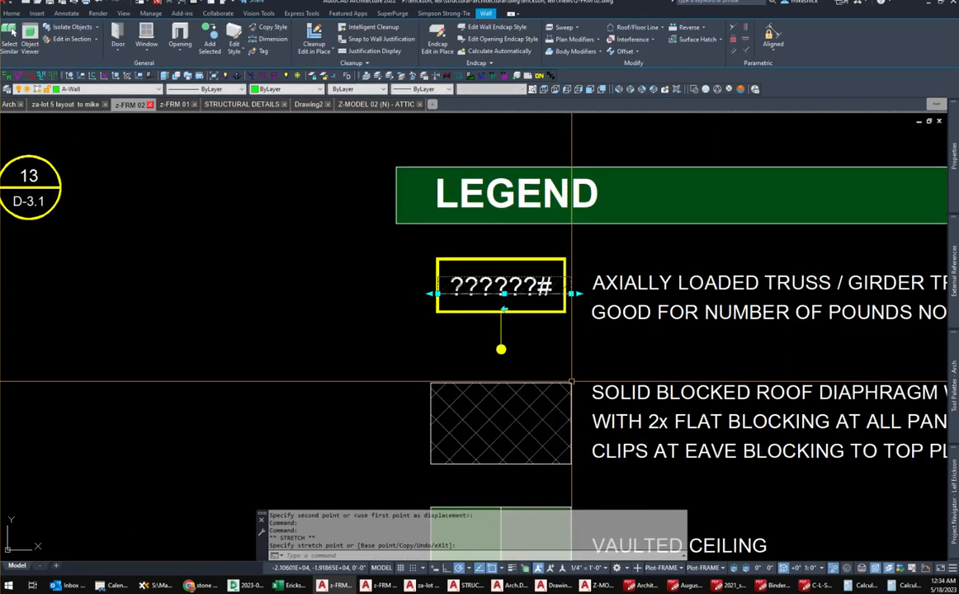
key("Escape")
middle_click_drag(508, 326, 430, 216)
key("Escape")
Erase the yellow axially loaded truss symbol from the legend's first row.
type("e")
key("space")
left_click(429, 219)
left_click(390, 259)
key("space")
scroll(480, 267, "down", 3)
middle_click_drag(480, 258, 500, 280)
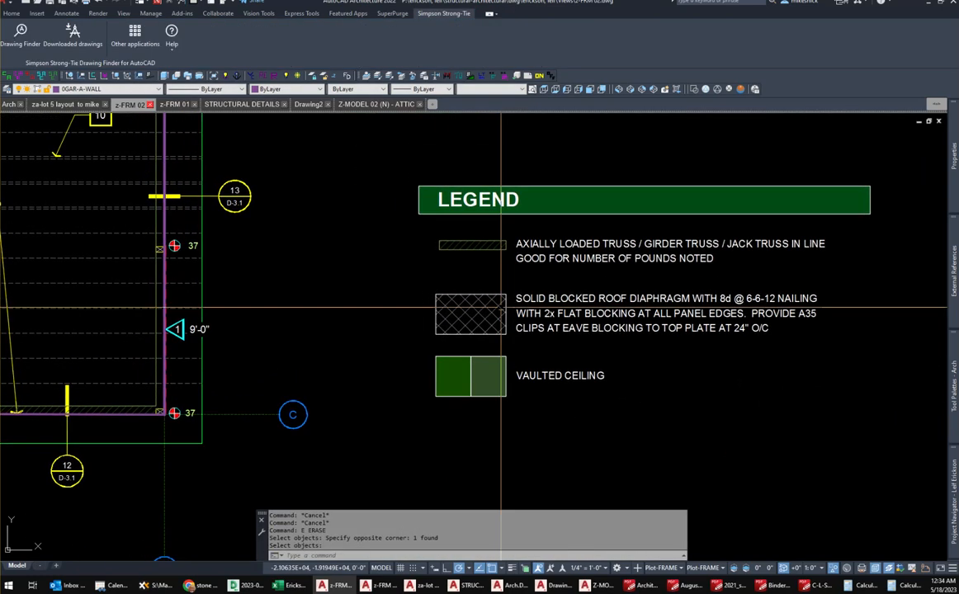
key("Escape")
key("Escape")
key("Escape")
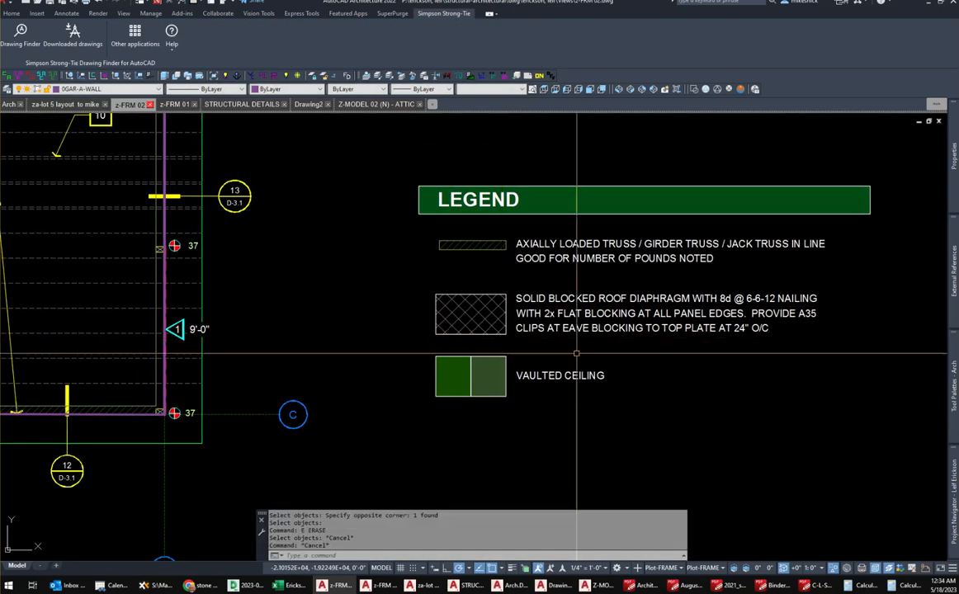
Move the solid blocked roof diaphragm and vaulted ceiling entries up by one legend row.
type("m")
key("space")
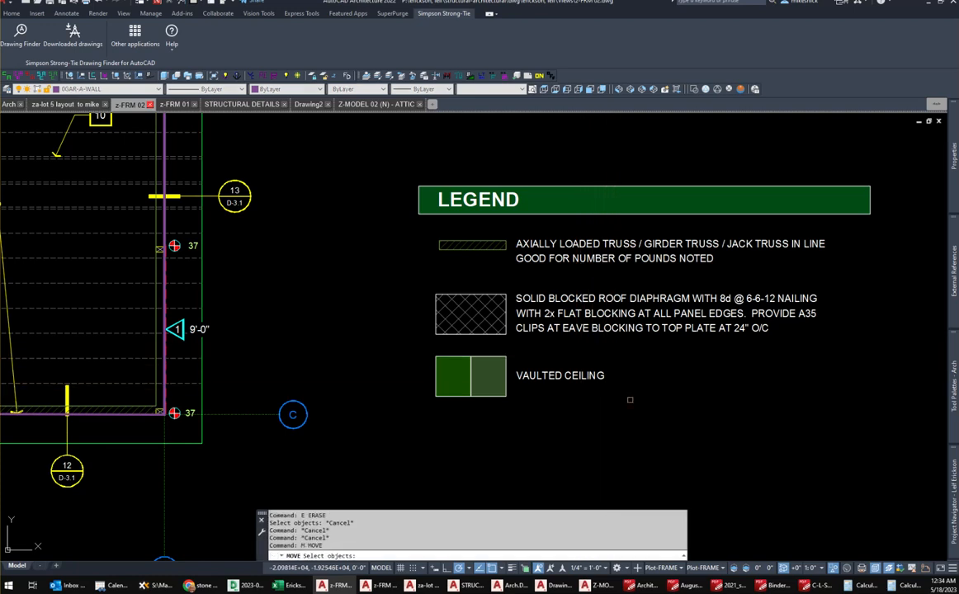
left_click(636, 405)
left_click(426, 289)
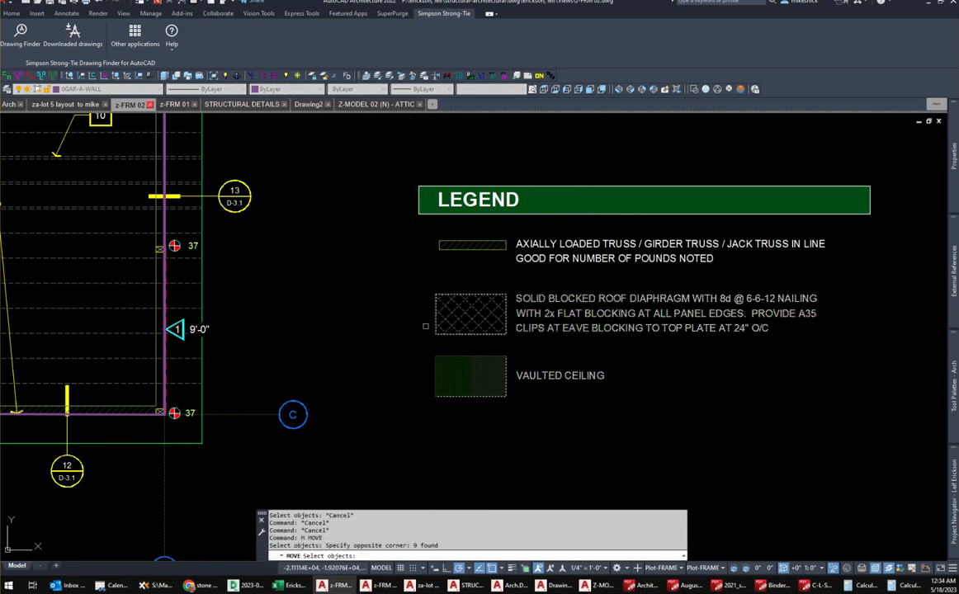
left_click(436, 376)
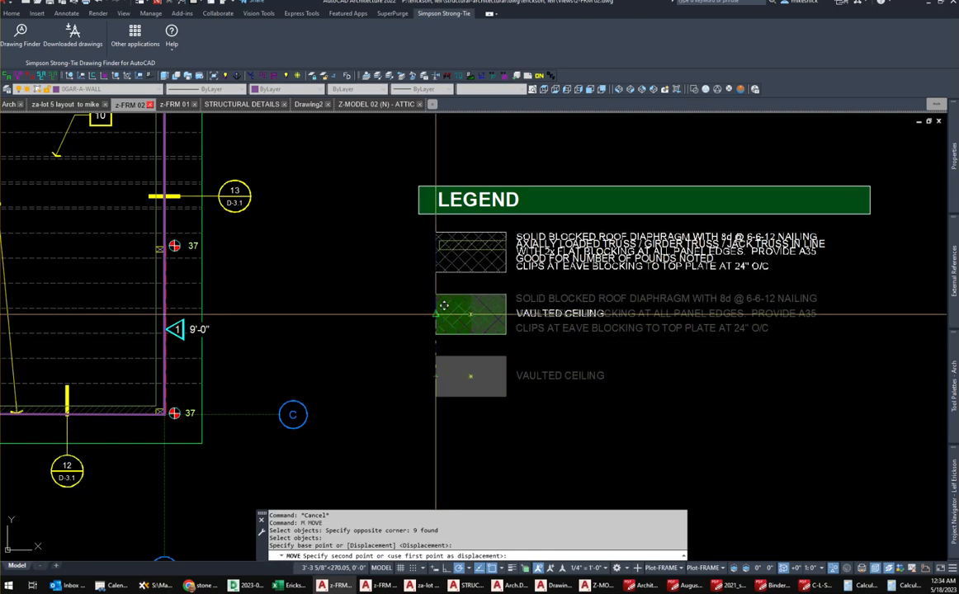
key("Escape")
key("Escape")
Erase the solid blocked roof diaphragm's crosshatched symbol and its description text from the legend.
scroll(474, 315, "up", 4)
type("e")
key("space")
left_click(483, 323)
left_click(439, 297)
key("space")
middle_click_drag(513, 314, 454, 319)
left_click(462, 307)
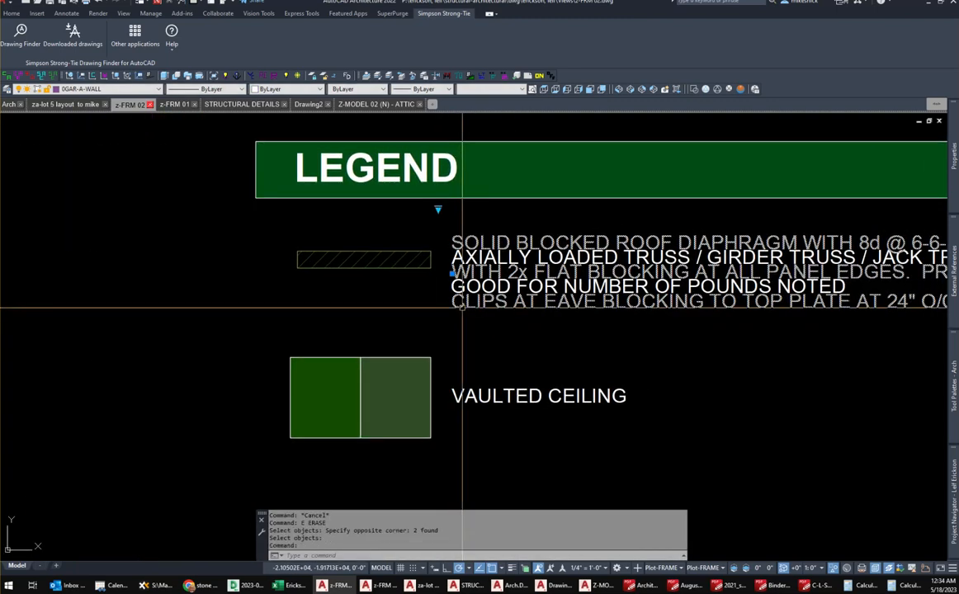
key("Delete")
scroll(457, 315, "down", 3)
middle_click_drag(442, 315, 412, 318)
Replace the axially loaded truss description with "2X6 @ 16" O/C BALLOON FRAMED WALL".
type("ed")
key("space")
left_click(431, 297)
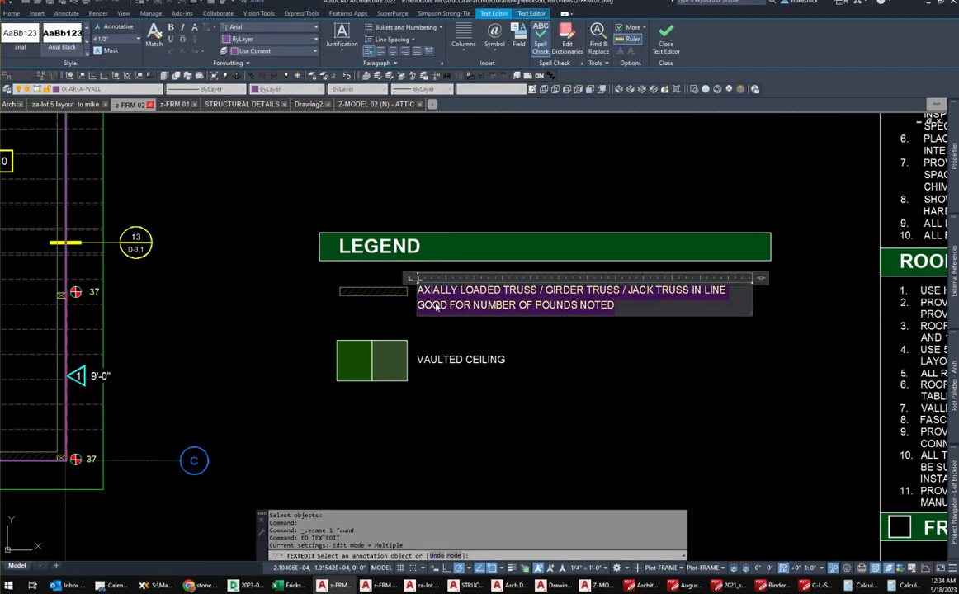
type("2X")
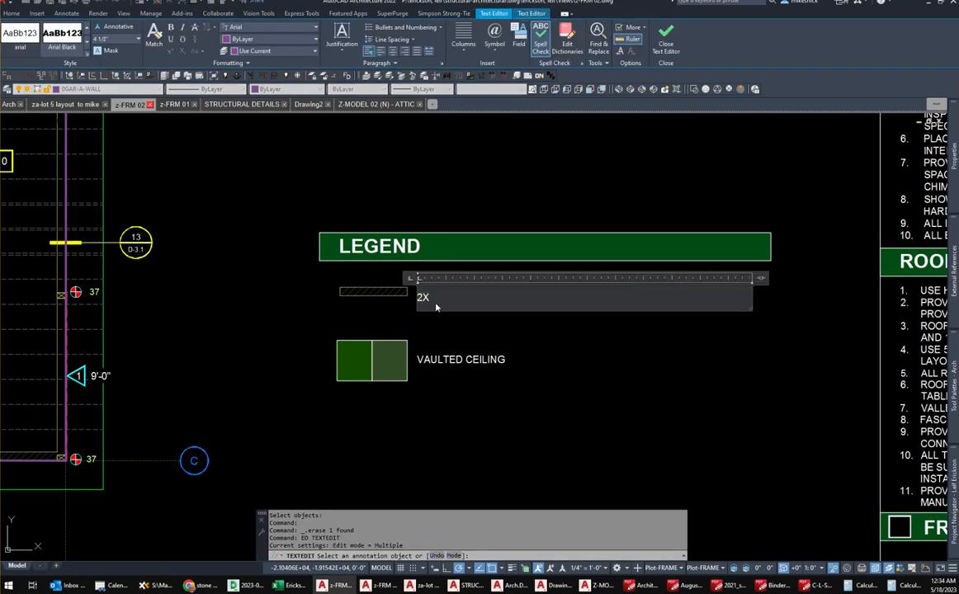
type("6 BALLO")
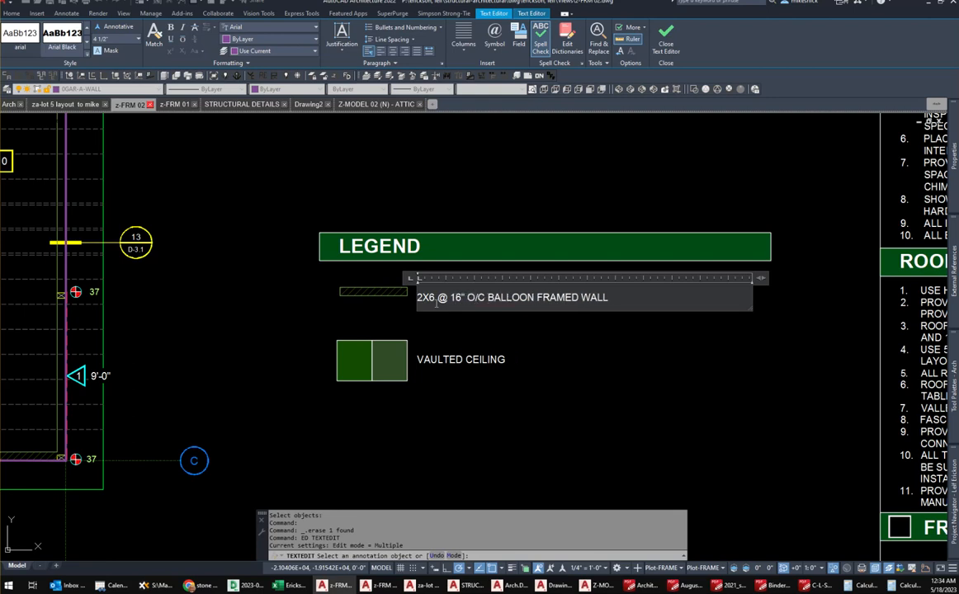
left_click(647, 358)
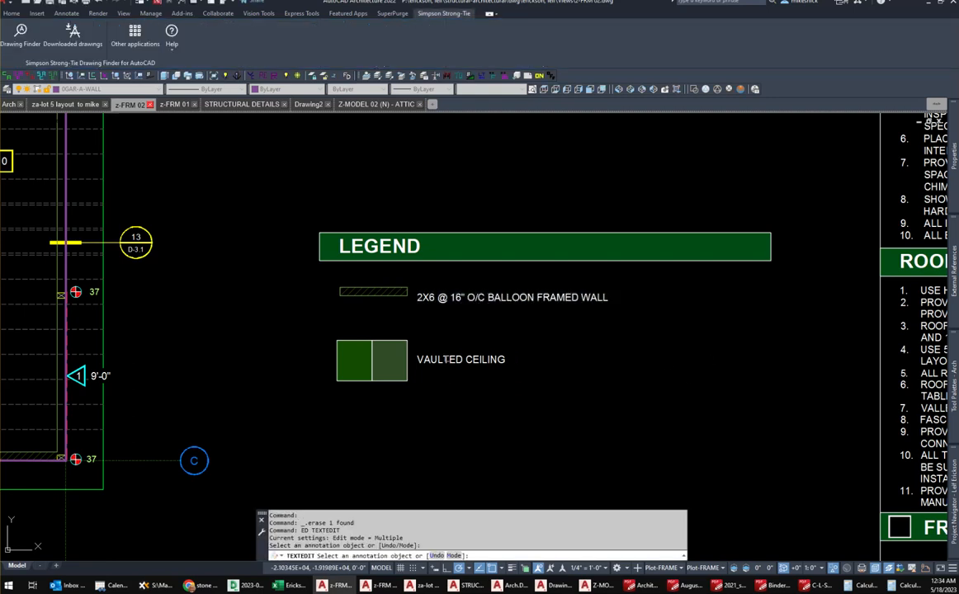
key("Escape")
key("Escape")
Move the balloon framed wall text up to align vertically with the hatched wall symbol.
scroll(446, 312, "up", 3)
left_click(381, 284)
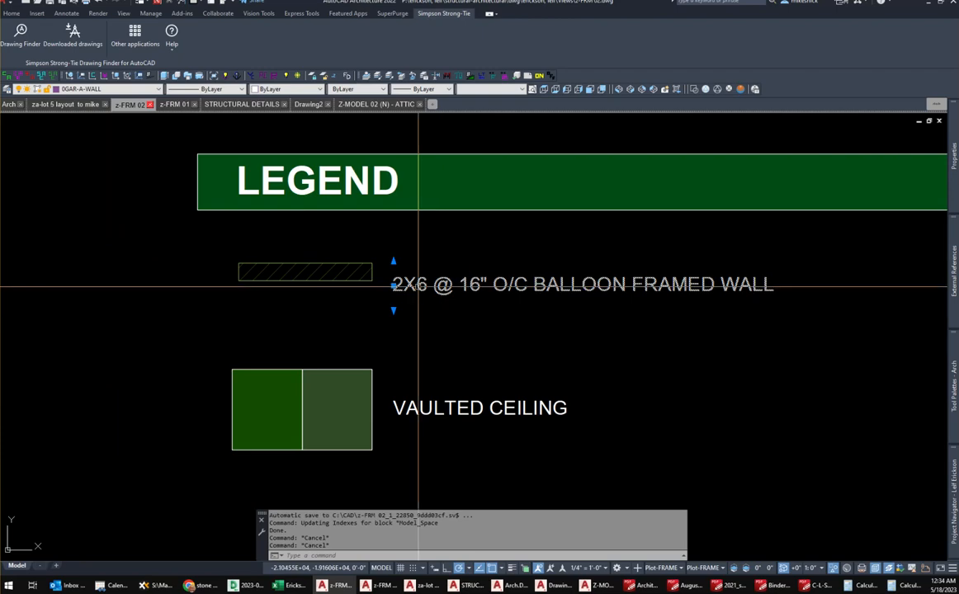
left_click(393, 284)
scroll(392, 262, "up", 3)
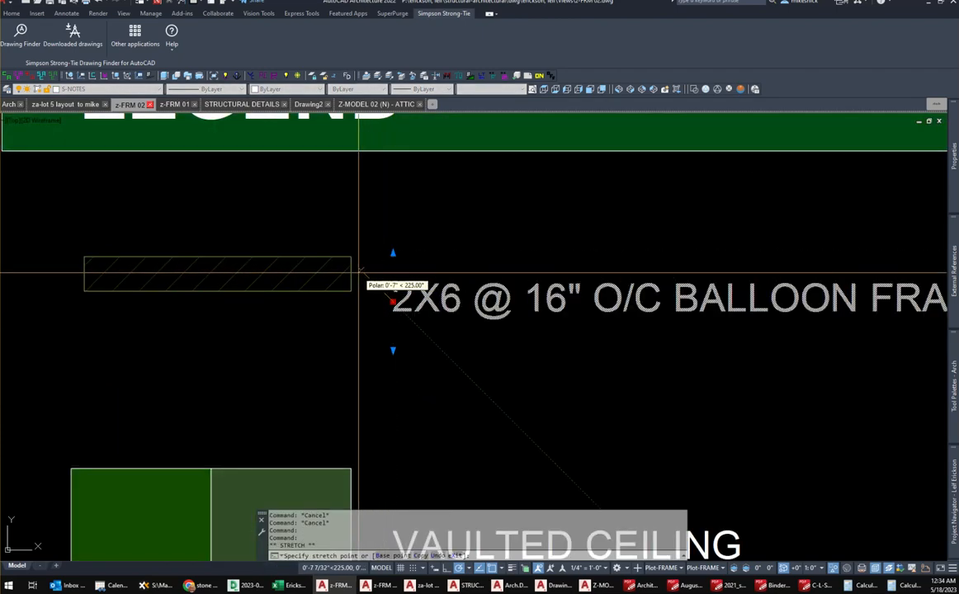
left_click(392, 274)
key("Escape")
key("Escape")
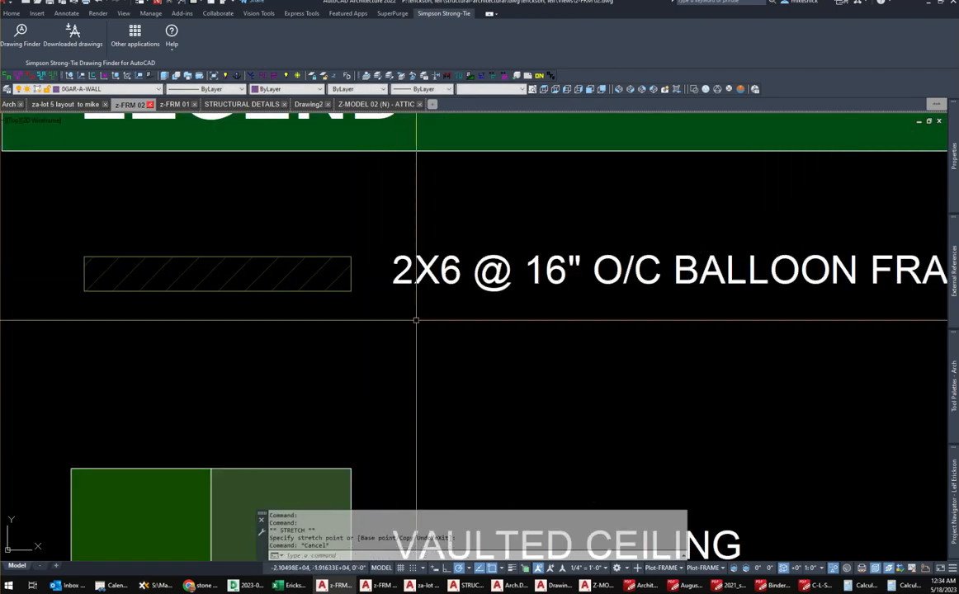
Move the whole legend directly beneath the upper Simpson WSWH shear wall note, aligned with its border.
scroll(417, 318, "down", 3)
key("m")
key("Return")
scroll(422, 314, "down", 5)
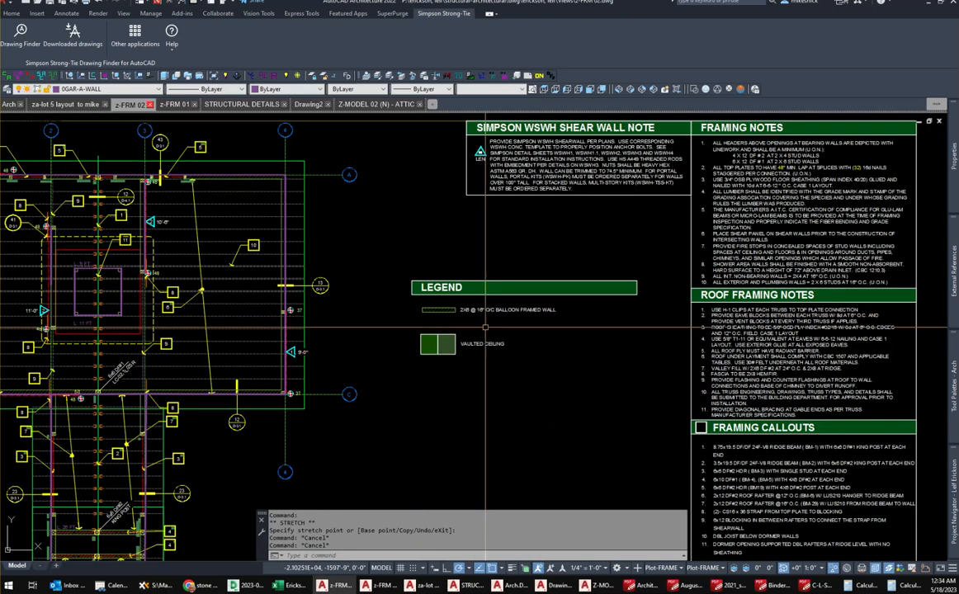
left_click(559, 385)
left_click(405, 277)
key("Return")
left_click(412, 282)
left_click(477, 228)
key("Escape")
key("Escape")
key("Escape")
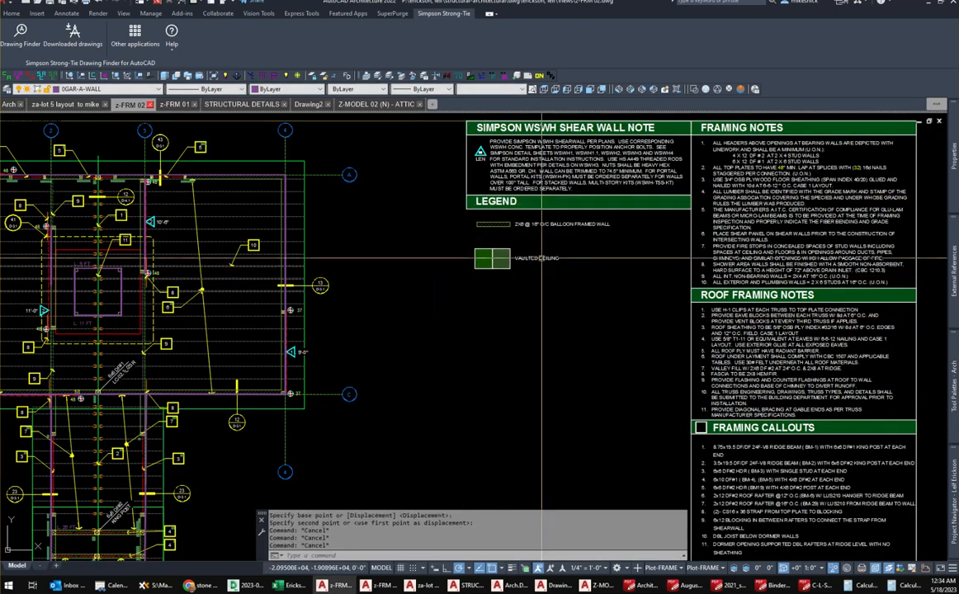
Draw a rectangle around the legend entries, from the header's lower corner to just below the vaulted ceiling row.
type("rec")
key("Return")
left_click(467, 209)
right_click(595, 289, "shift")
left_click(623, 353)
left_click(688, 288)
key("Escape")
key("Escape")
key("Escape")
Match the properties of the shear wall note's border onto the new legend rectangle.
type("mm")
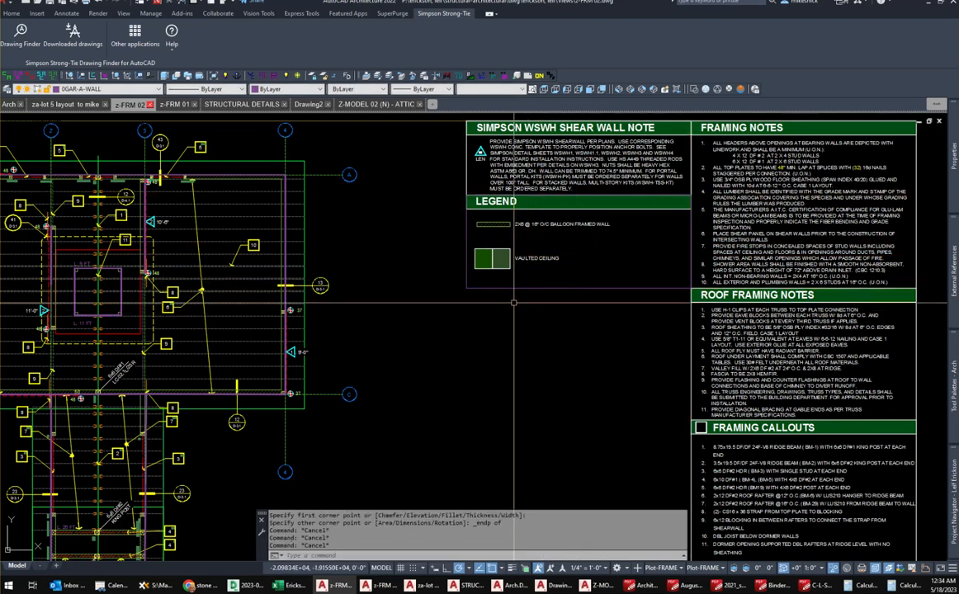
key("Return")
left_click(464, 177)
left_click(467, 251)
key("Escape")
key("Escape")
key("Escape")
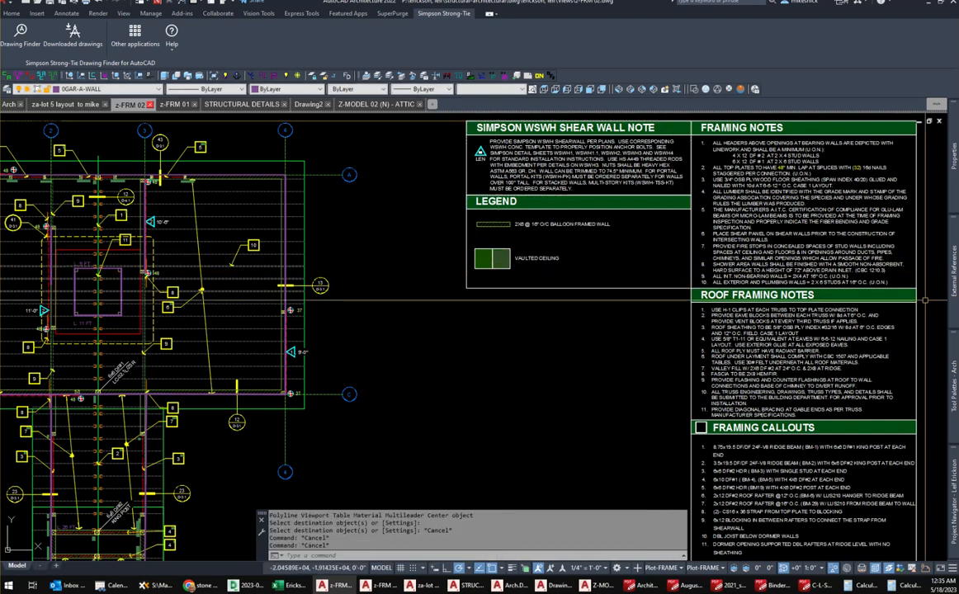
Examine the finished legend, the hatched attic walls and the dormer opening in the framing plan.
scroll(475, 321, "down", 3)
scroll(476, 321, "up", 3)
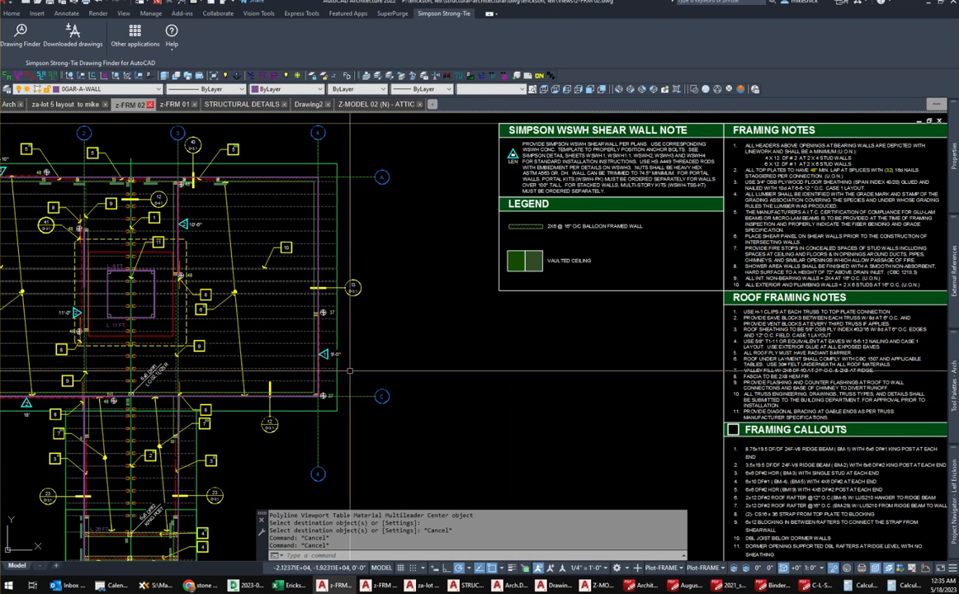
scroll(290, 404, "up", 6)
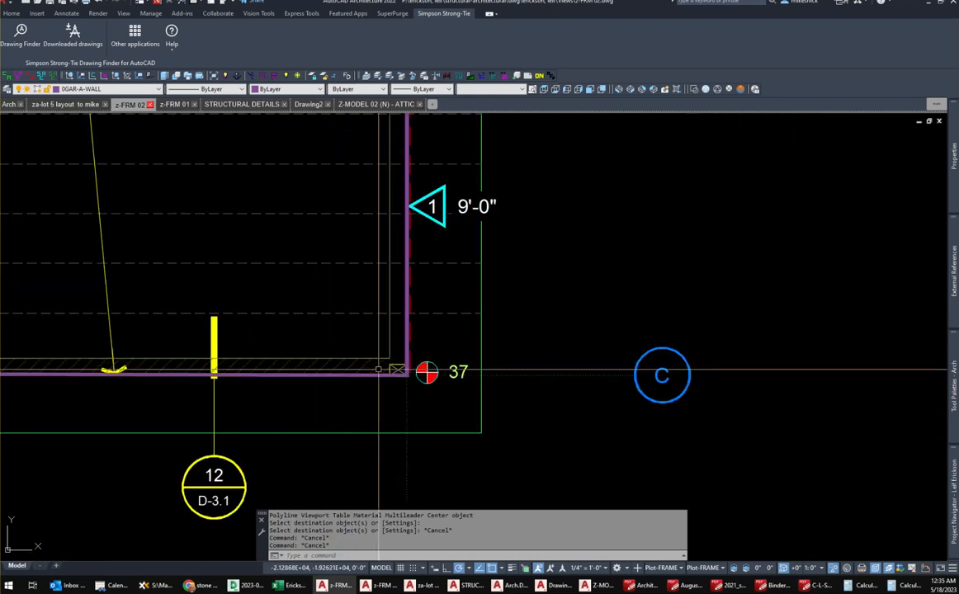
scroll(373, 366, "down", 3)
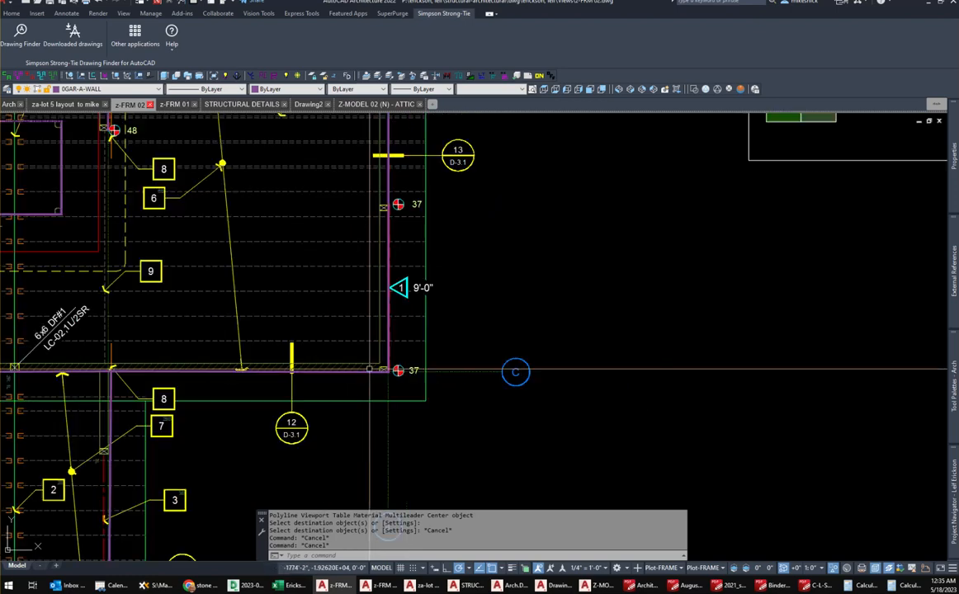
middle_click_drag(535, 318, 668, 377)
middle_click_drag(751, 355, 525, 394)
scroll(635, 354, "down", 3)
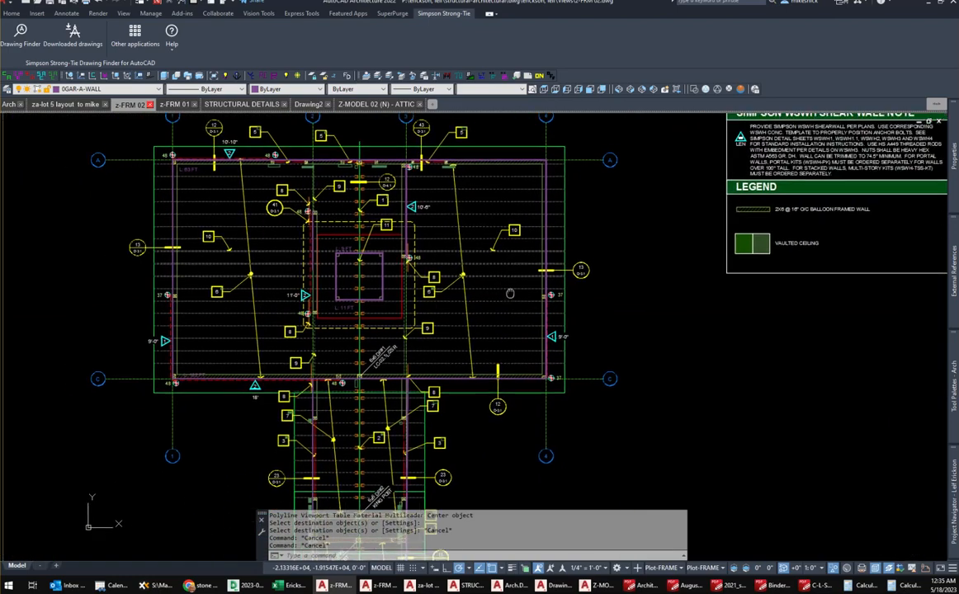
scroll(388, 296, "up", 5)
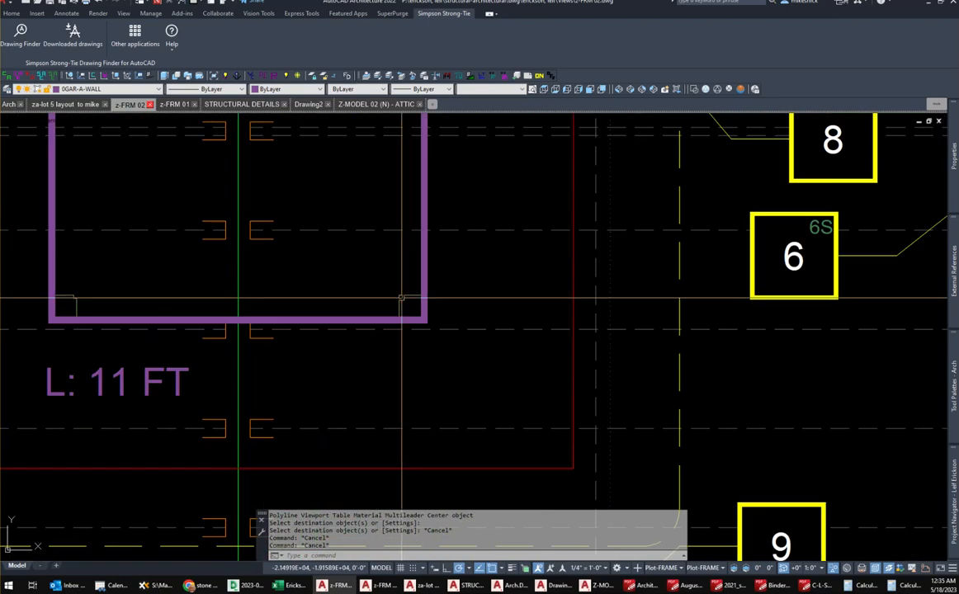
Override the host drawing's display configuration for the Z-MODEL 02 (N) - DORMER external reference at the central dormer.
left_click(402, 297)
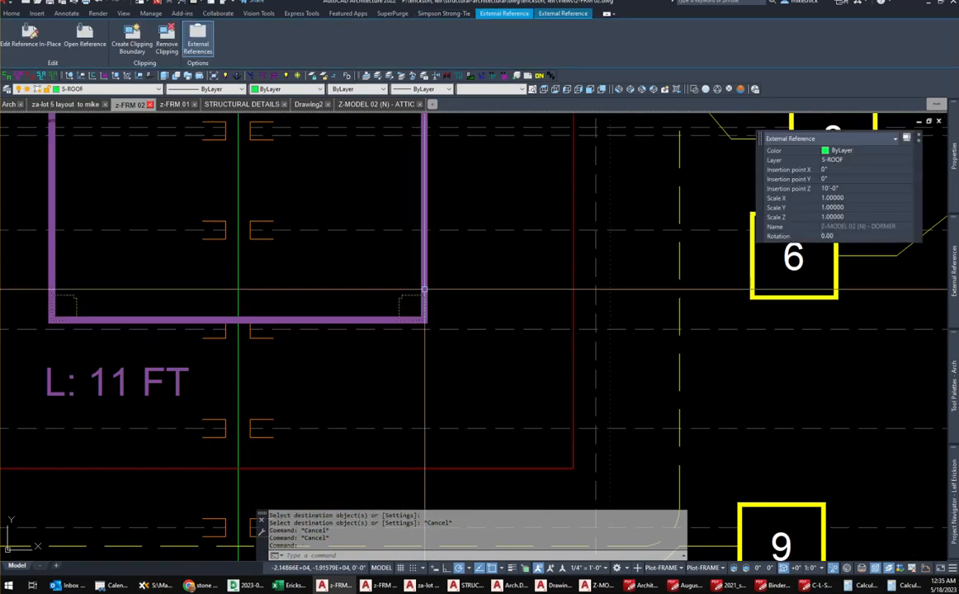
scroll(397, 293, "down", 3)
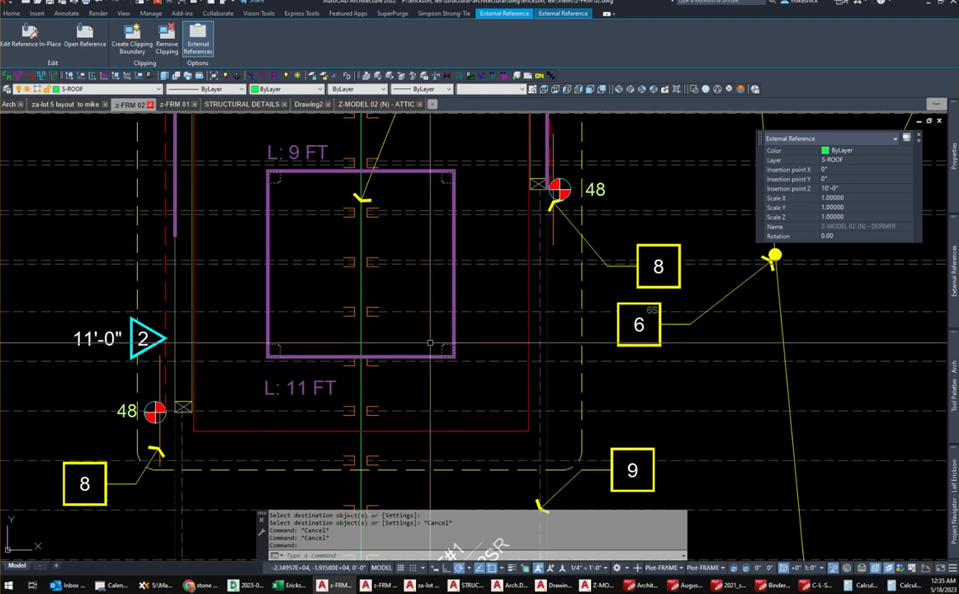
scroll(429, 251, "down", 3)
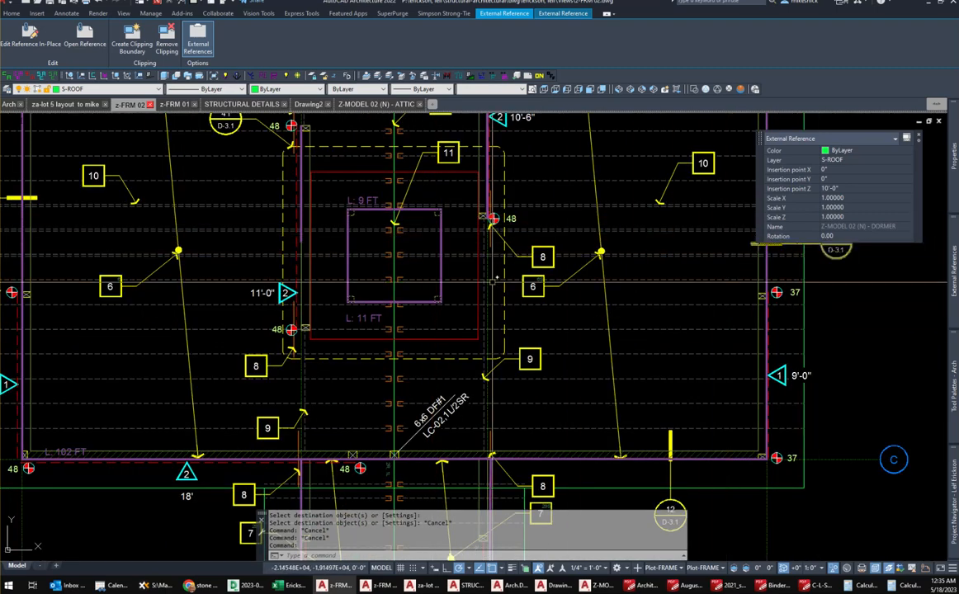
scroll(424, 302, "up", 3)
right_click(427, 295)
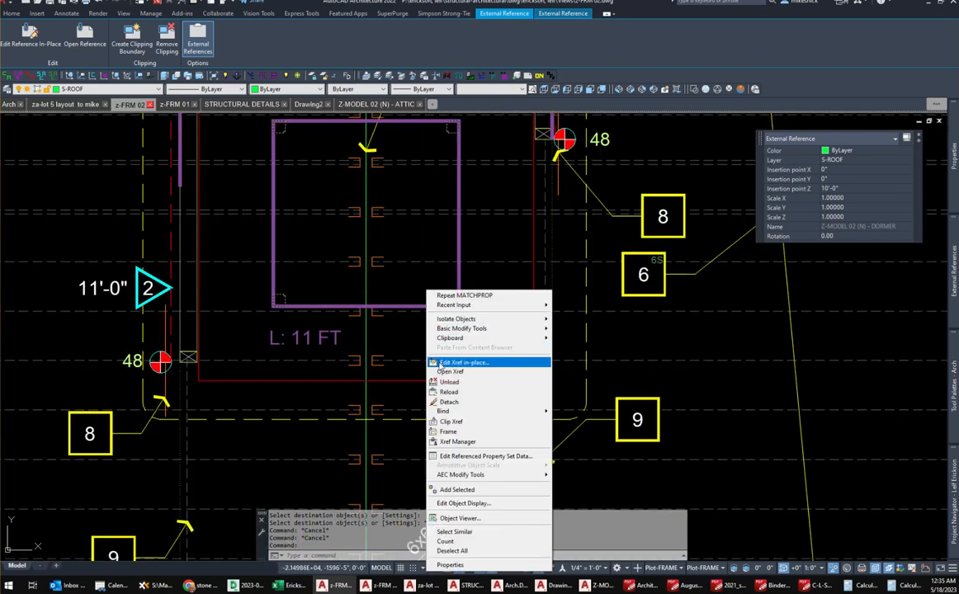
left_click(466, 504)
left_click(390, 238)
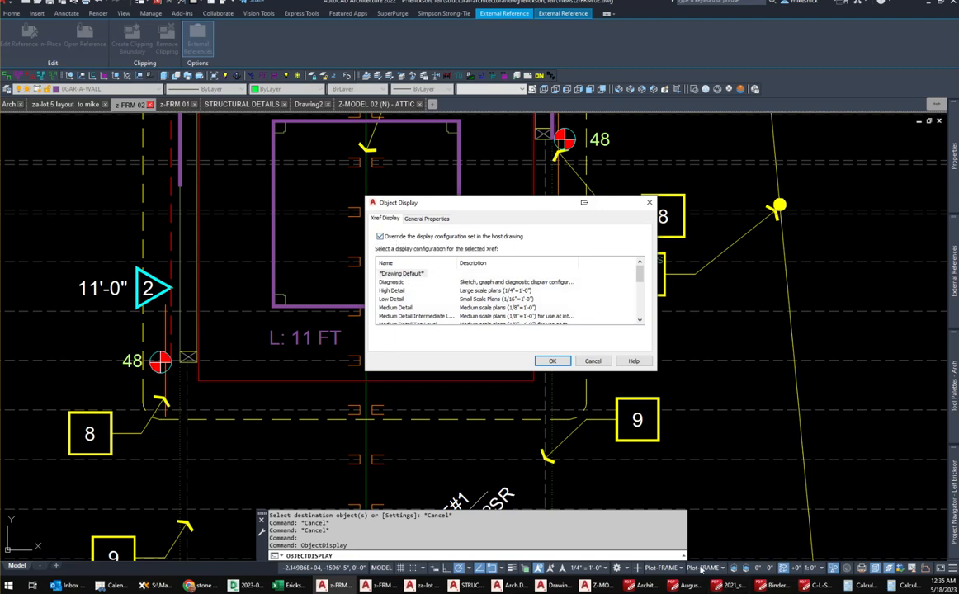
scroll(641, 313, "down", 3)
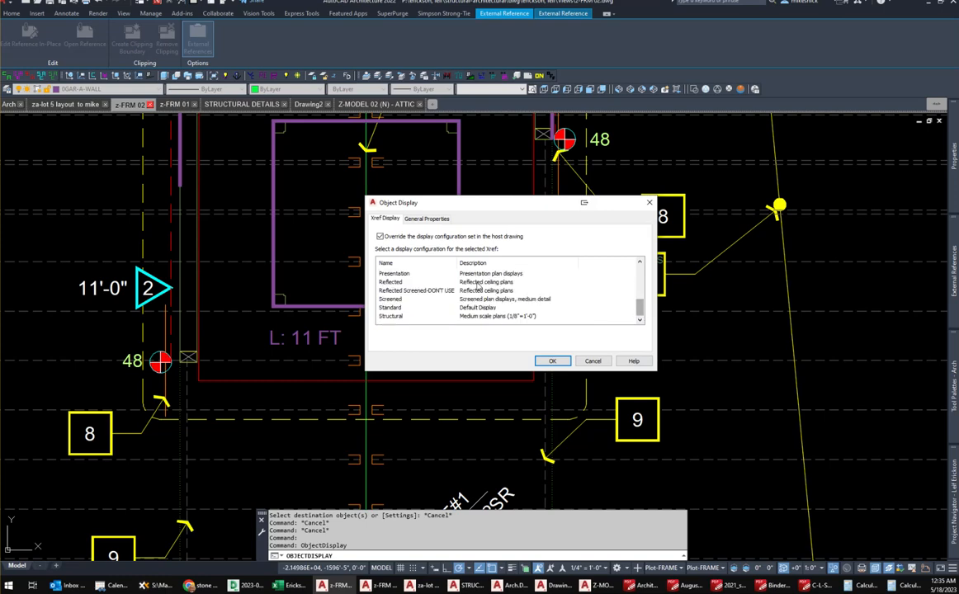
left_click(557, 364)
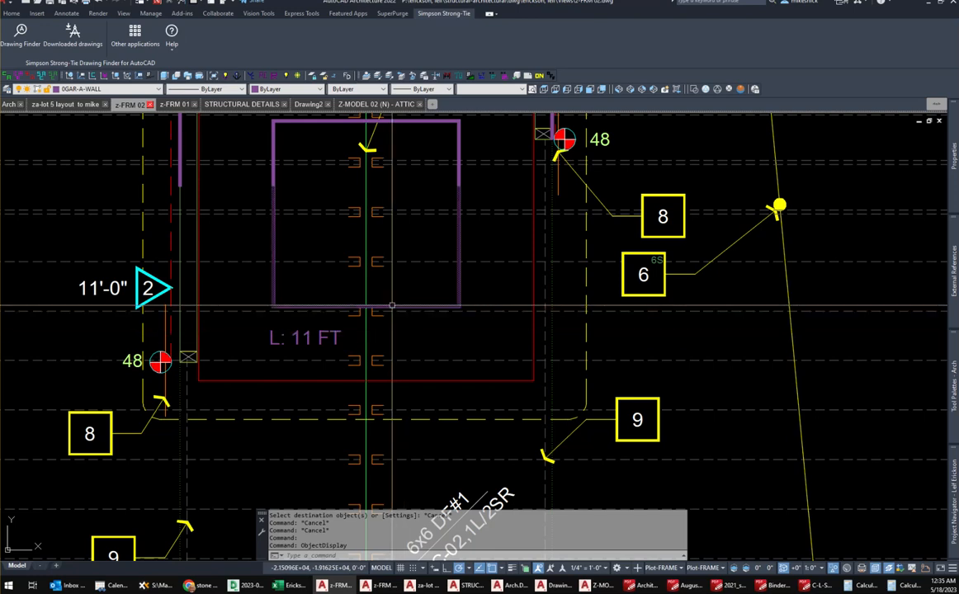
Open the Z-MODEL 02 (N) - DORMER construct from the project's constructs.
mouse_move(953, 495)
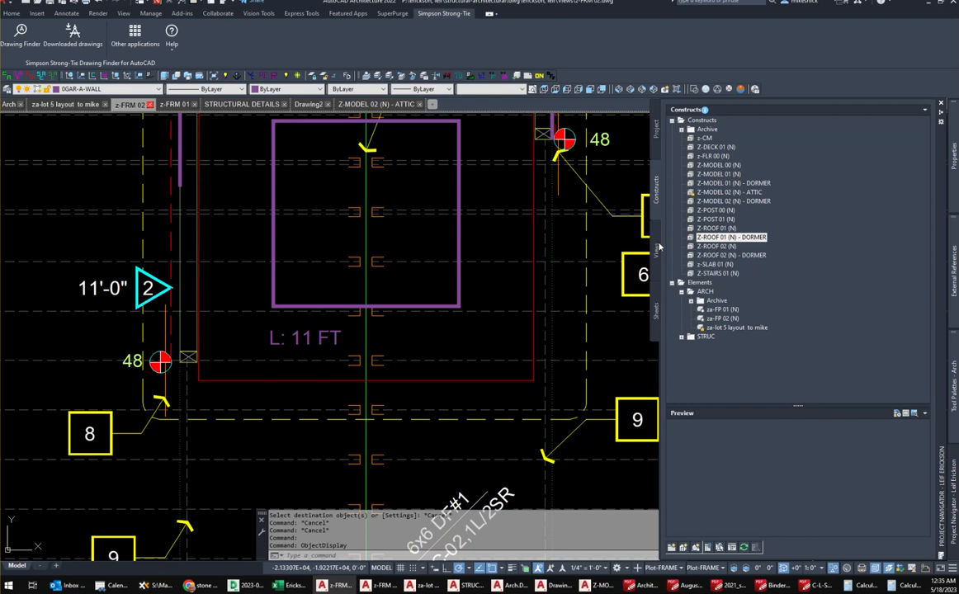
double_click(721, 201)
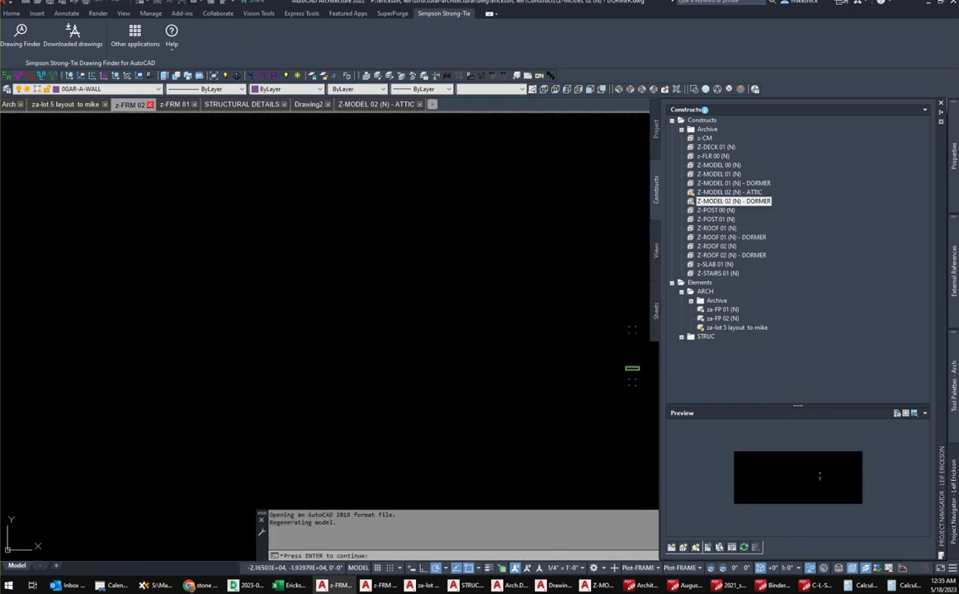
key("Return")
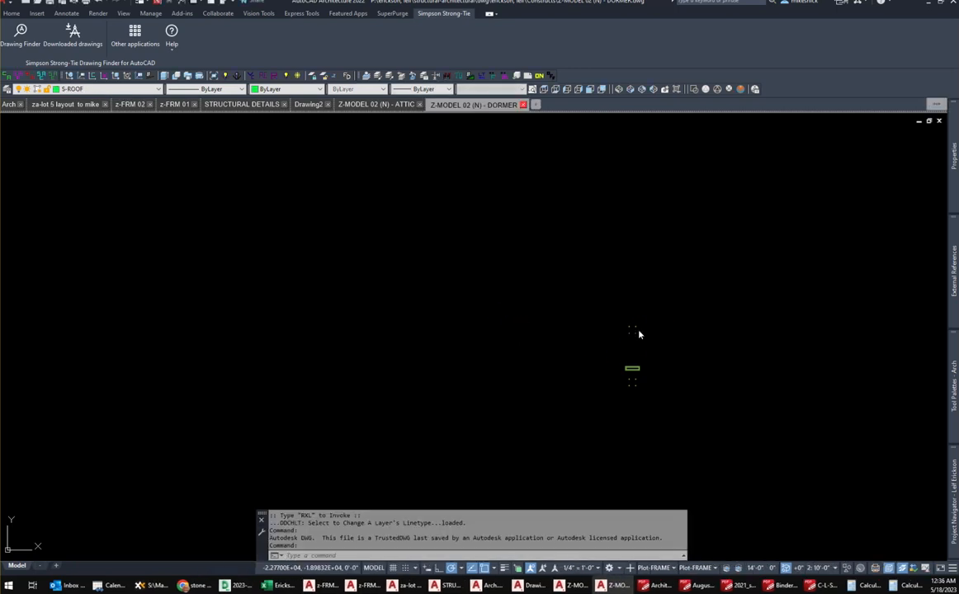
Check the display representation overrides in the Stud-04 (n) wall style of the dormer's lower wall.
scroll(637, 332, "up", 1)
scroll(638, 332, "up", 3)
left_click(618, 352)
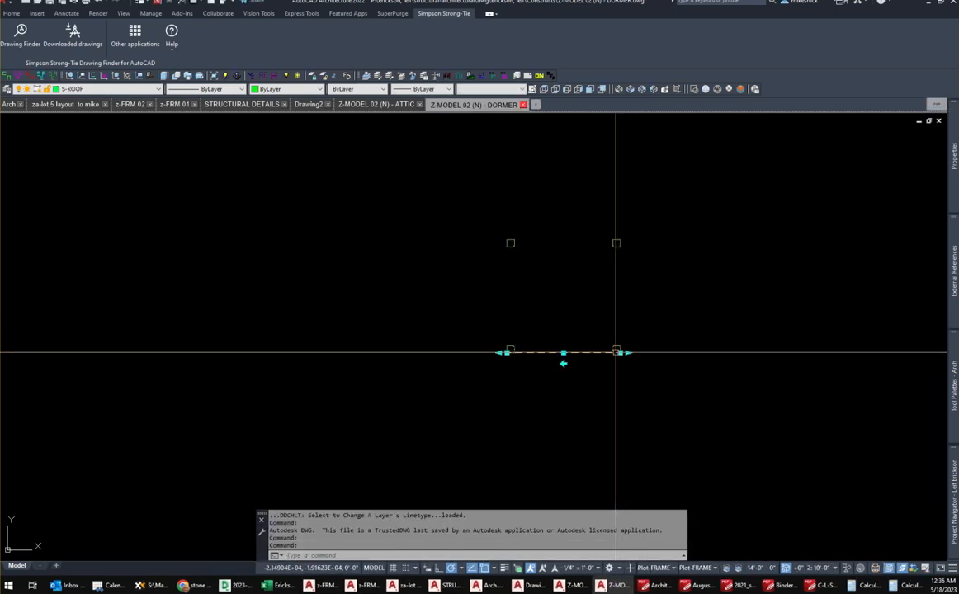
right_click(571, 300)
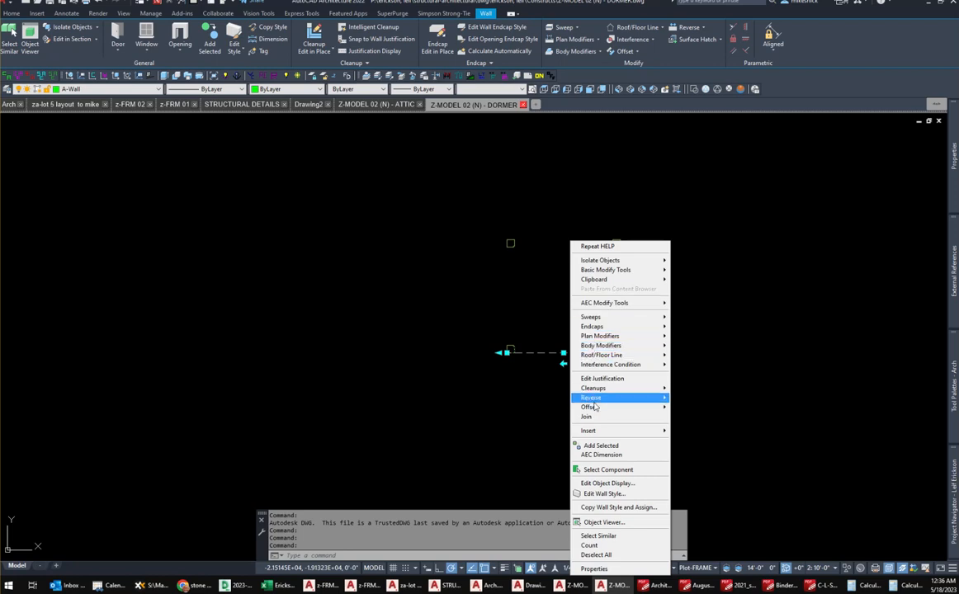
left_click(609, 494)
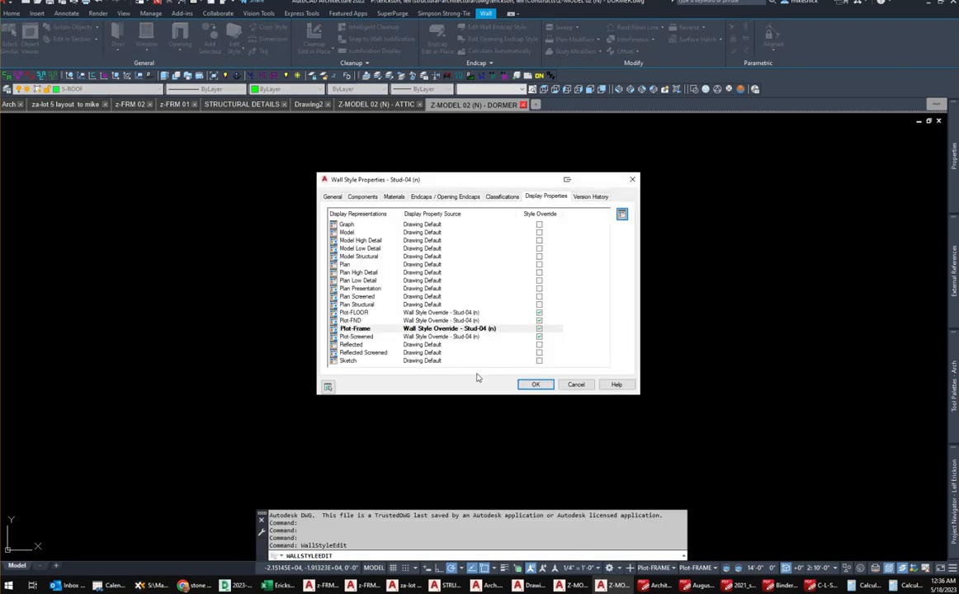
left_click(536, 385)
key("Escape")
key("Escape")
Switch the dormer construct's display configuration to Plot-SCREENED and centre the dormer walls in view.
left_click(694, 568)
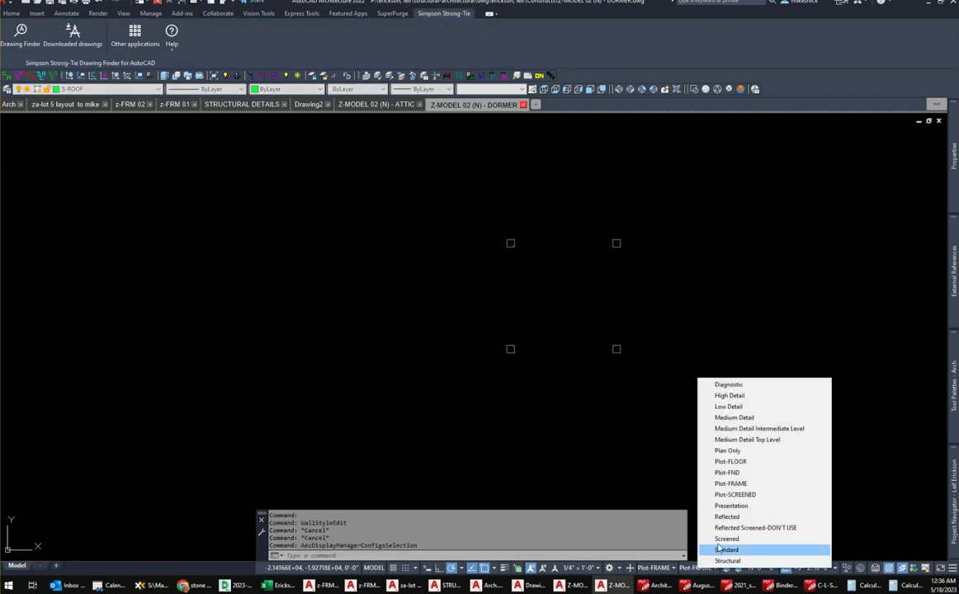
scroll(625, 451, "down", 3)
middle_click_drag(625, 451, 496, 349)
scroll(484, 317, "up", 3)
key("Escape")
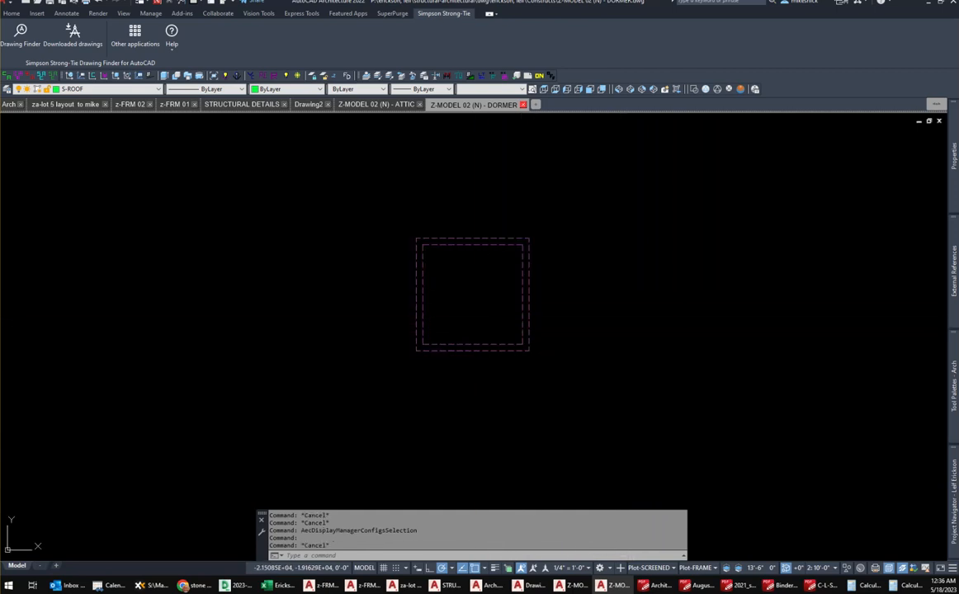
Check the hatching and cut plane settings in the Stud-04 (n) wall style's Plot-Screened override.
left_click(511, 351)
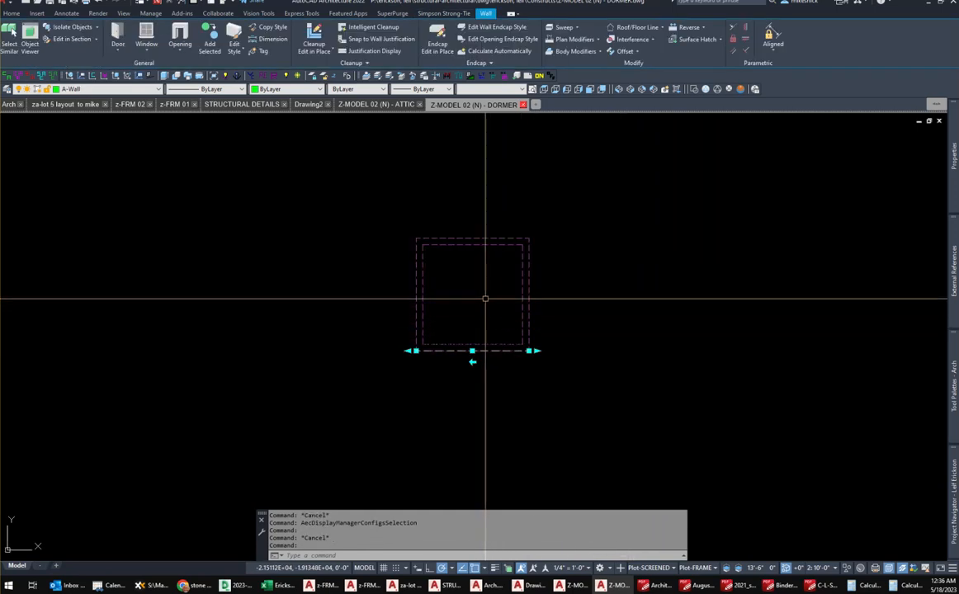
right_click(487, 300)
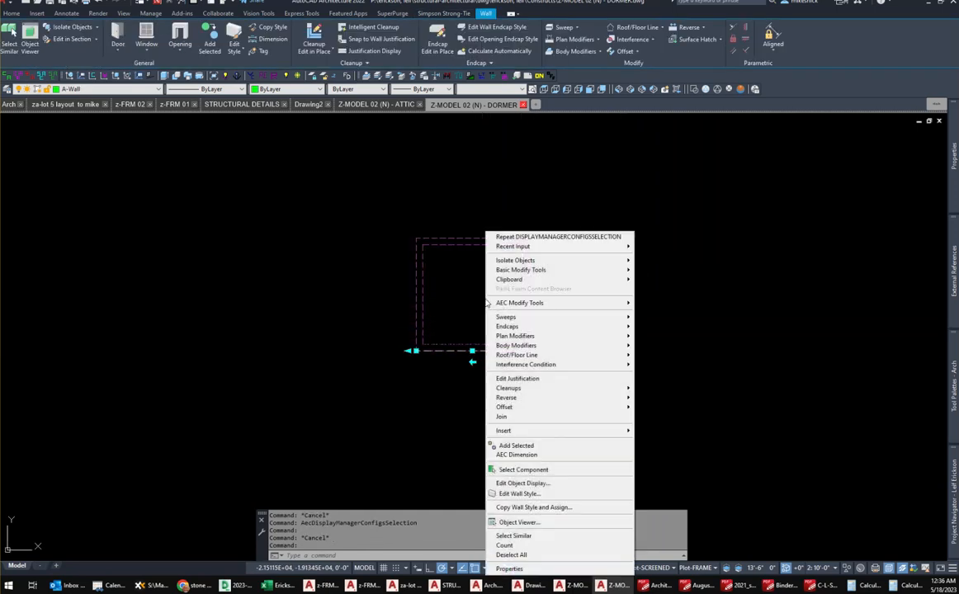
left_click(525, 495)
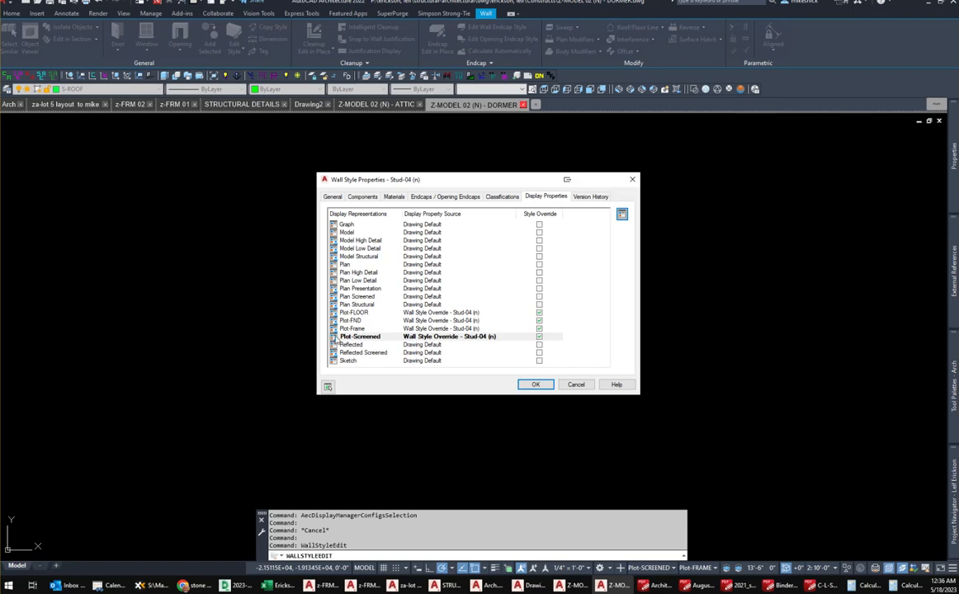
double_click(336, 337)
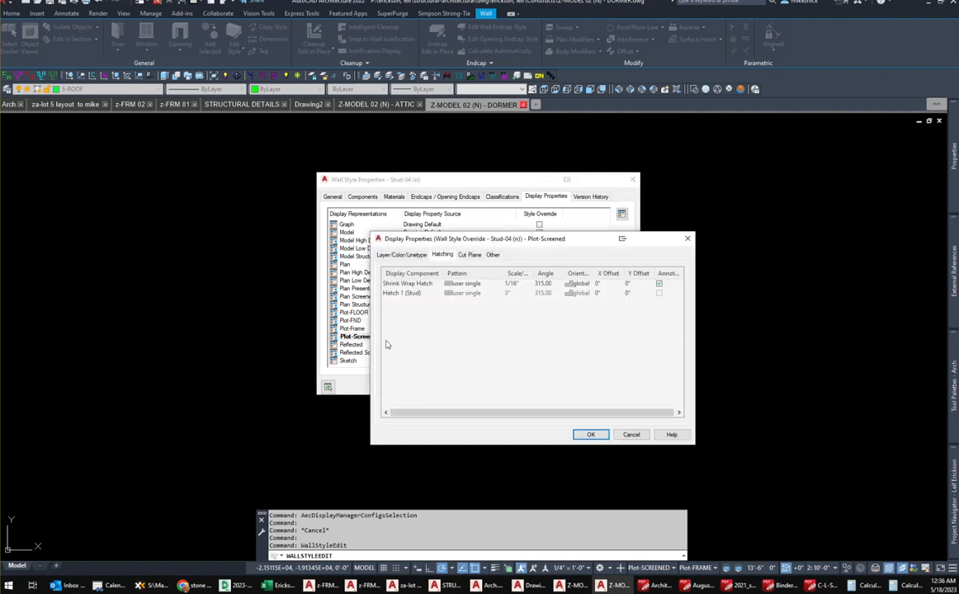
left_click(470, 255)
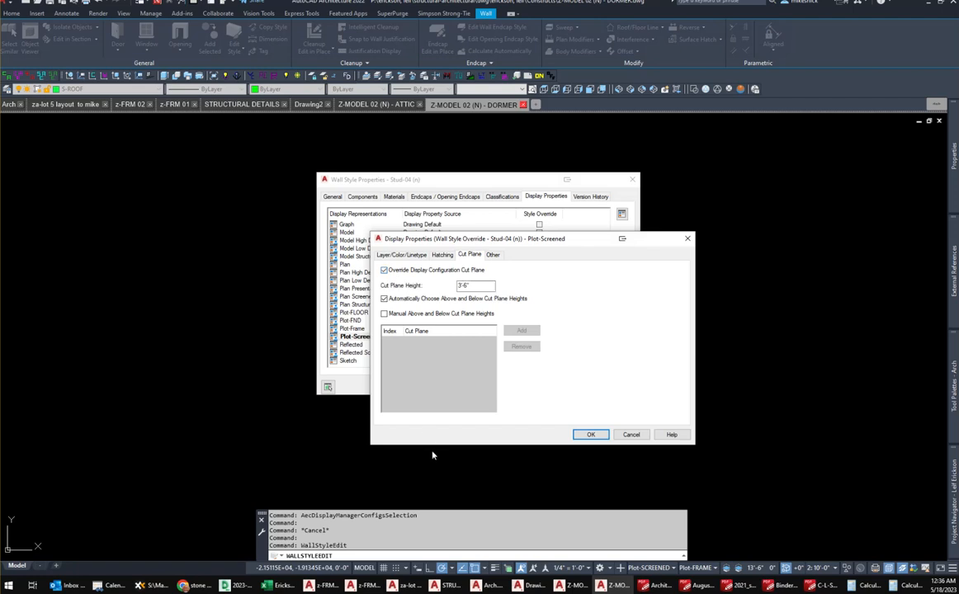
left_click(588, 435)
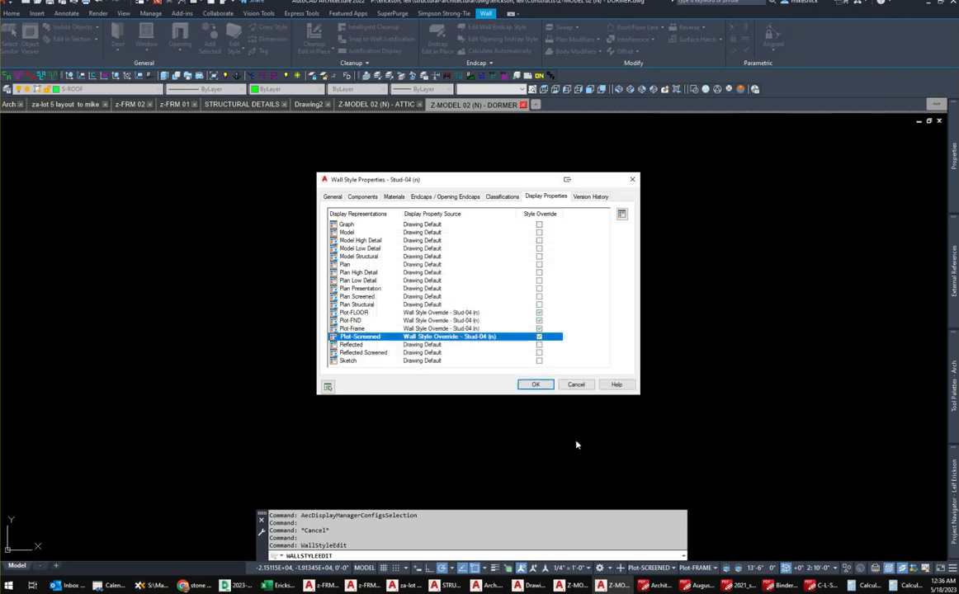
left_click(535, 385)
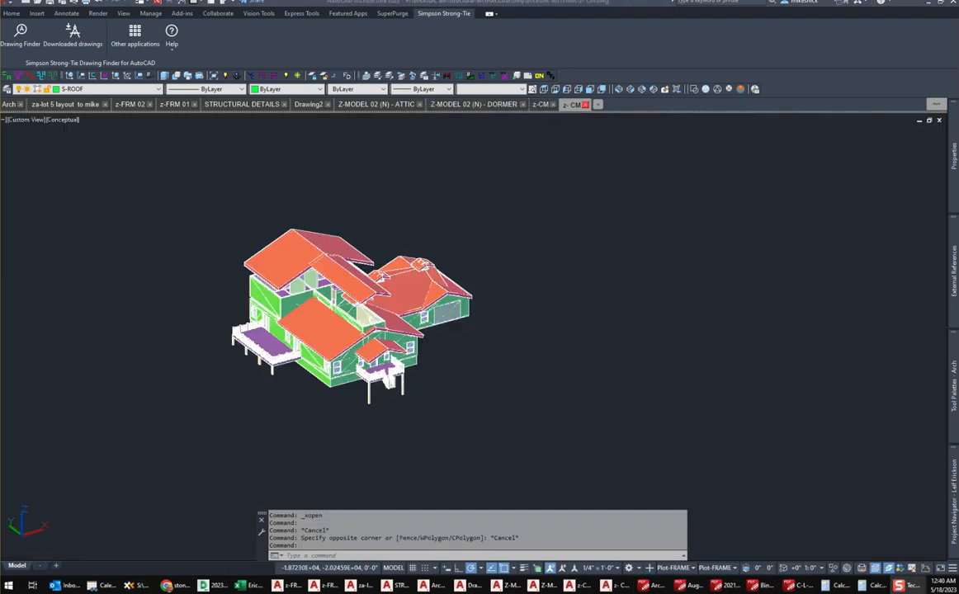
key("Escape")
key("Escape")
key("Escape")
right_click(189, 290)
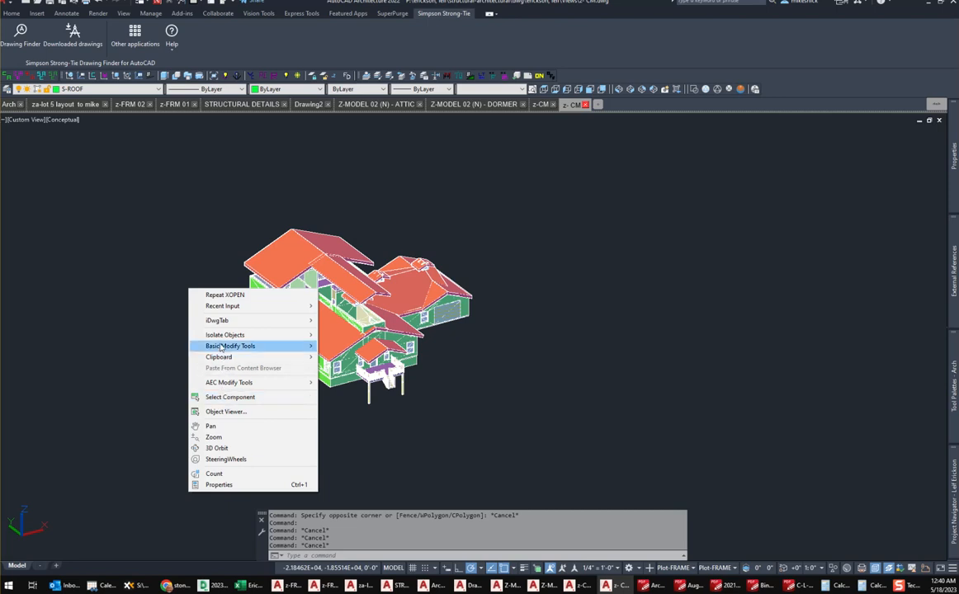
key("Escape")
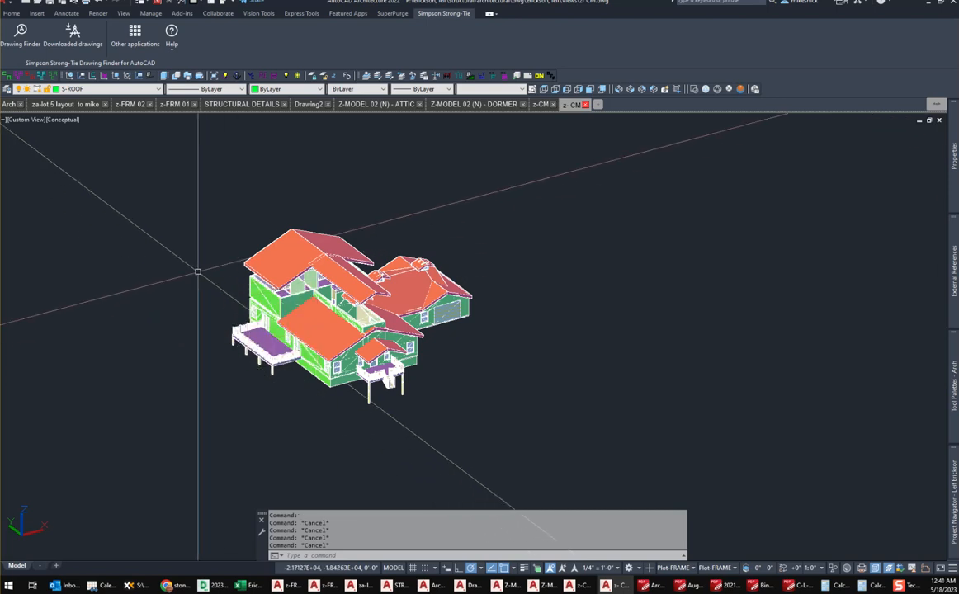
Open the Z-MODEL 02 (N) - ATTIC external reference from the attic walls in the 3D house model.
scroll(199, 270, "up", 3)
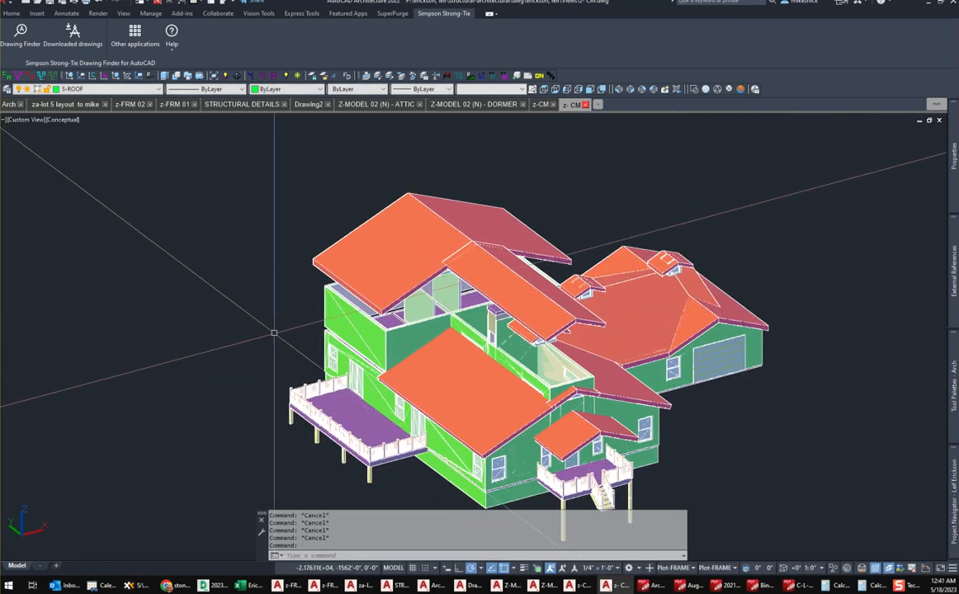
left_click(344, 312)
key("Escape")
key("Escape")
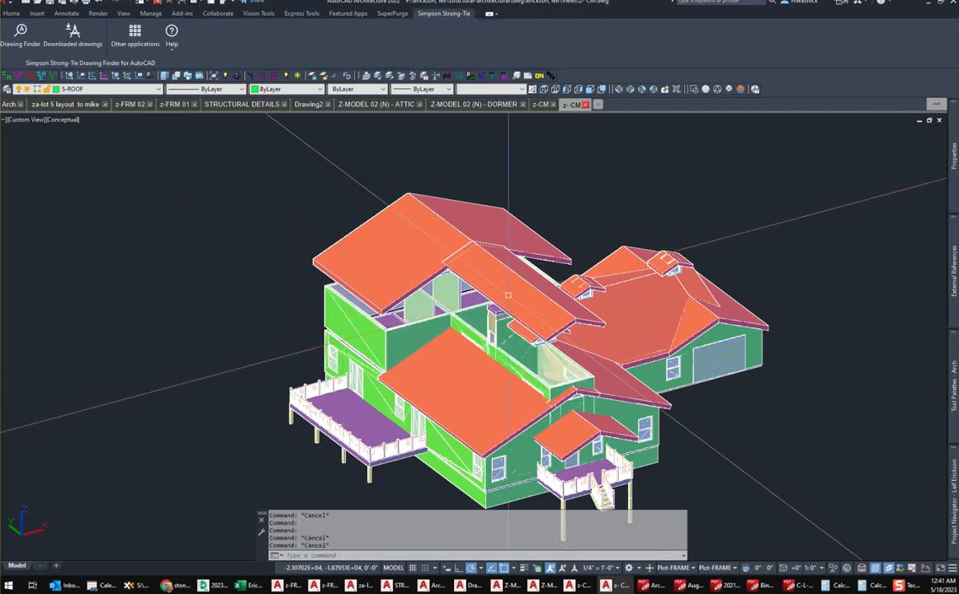
left_click(344, 312)
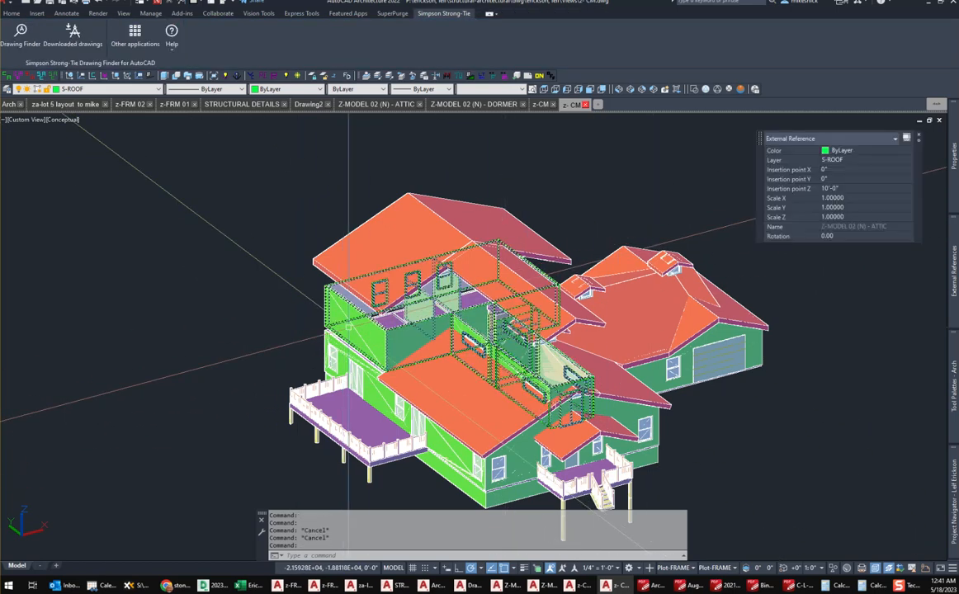
right_click(232, 311)
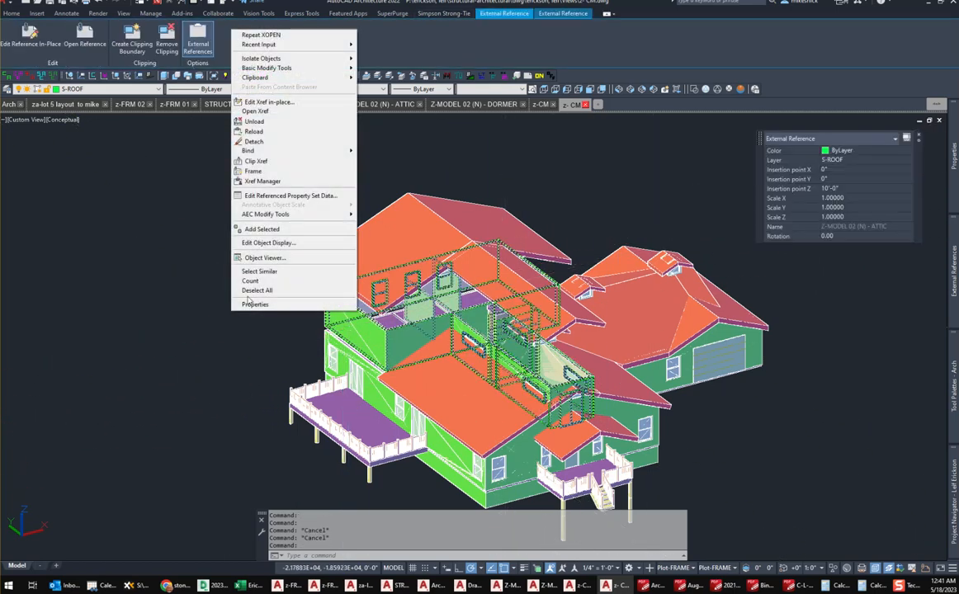
left_click(256, 111)
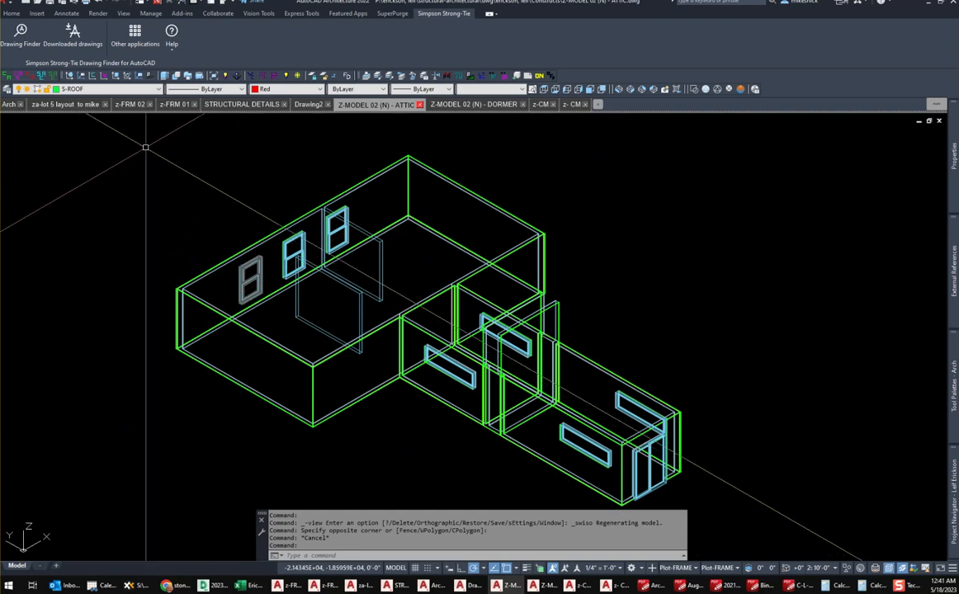
Check the attic wall height dimension in the building section of the za-lot 5 layout drawing.
left_click(63, 105)
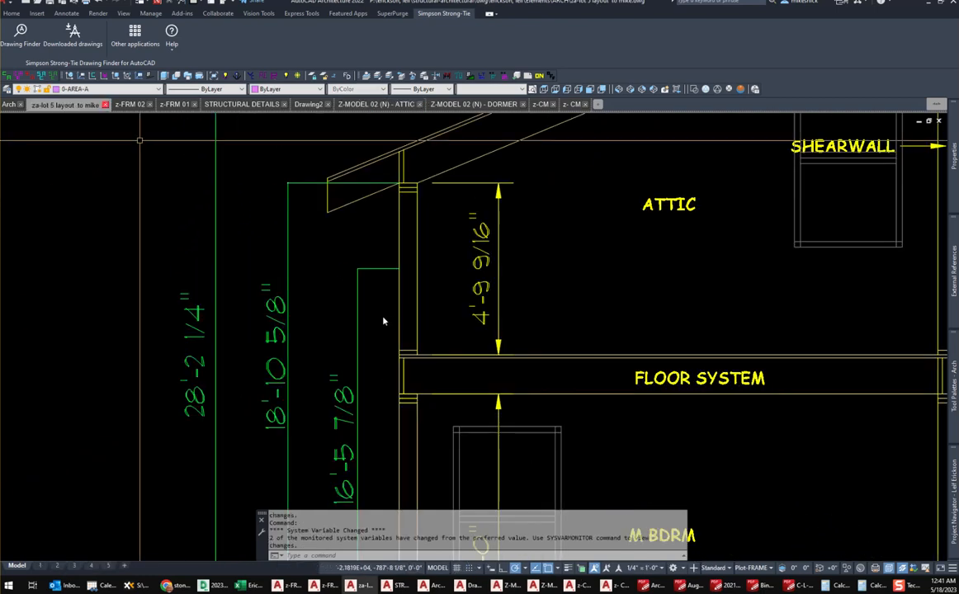
scroll(383, 321, "down", 3)
scroll(383, 321, "down", 3)
scroll(383, 322, "up", 5)
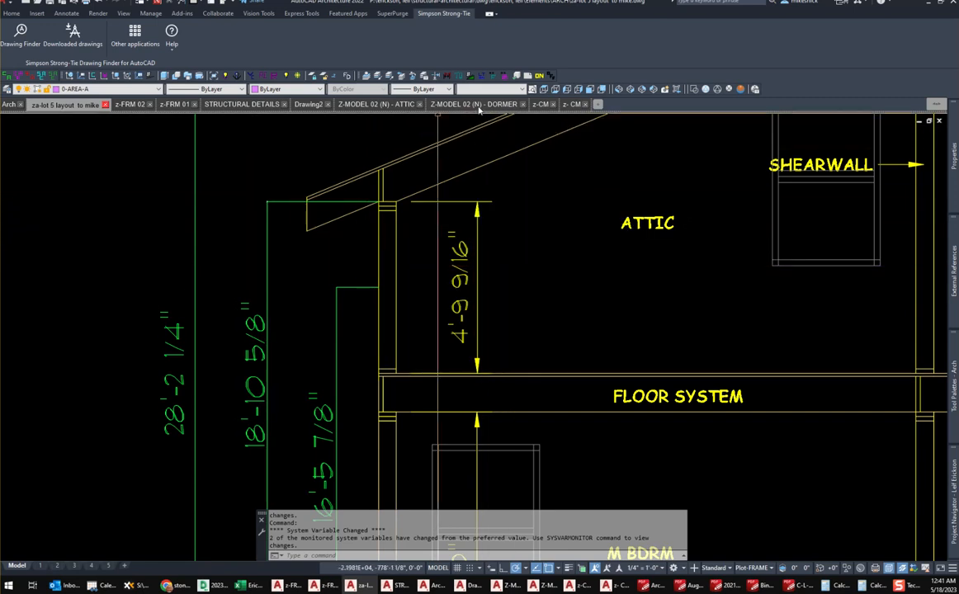
Set the base height of the four outer walls in Z-MODEL 02 (N) - ATTIC to 4'-9 9/16".
left_click(388, 106)
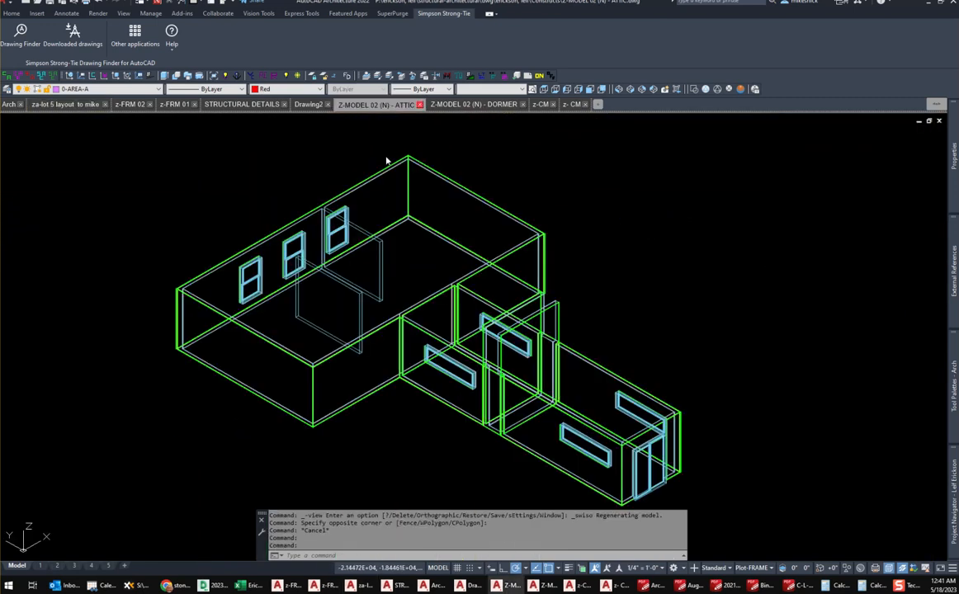
left_click(299, 380)
left_click(238, 390)
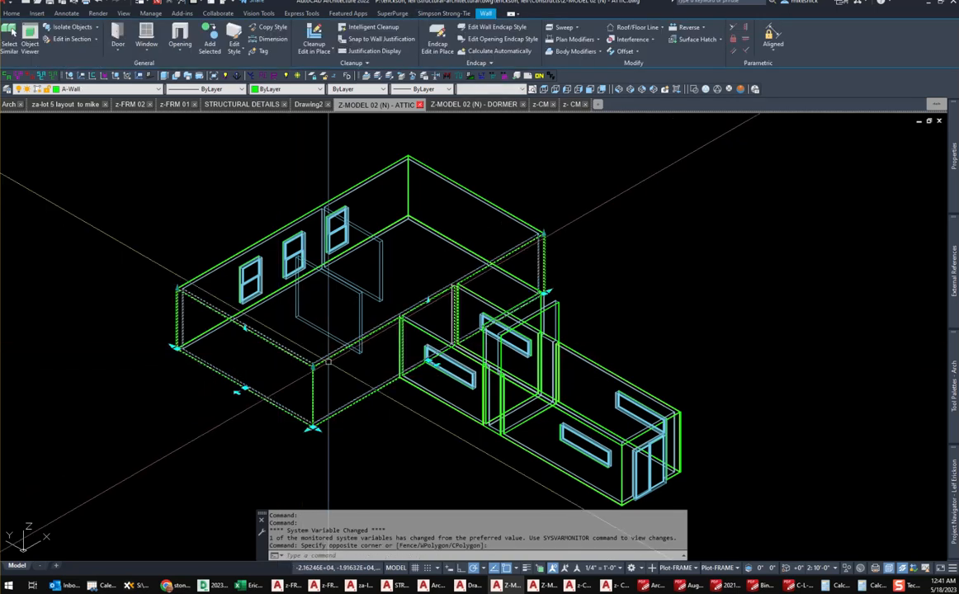
left_click(214, 273)
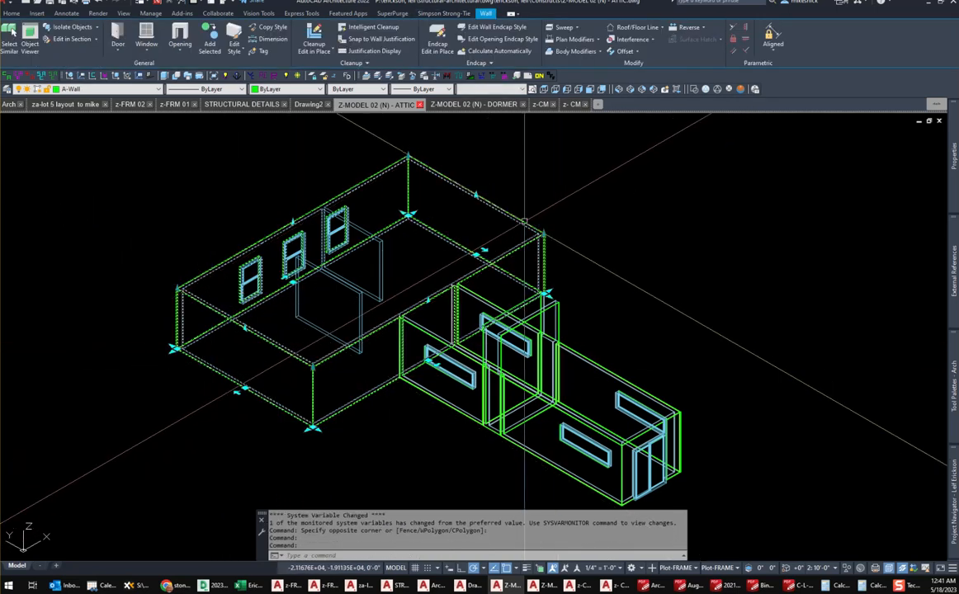
left_click(523, 221)
mouse_move(955, 189)
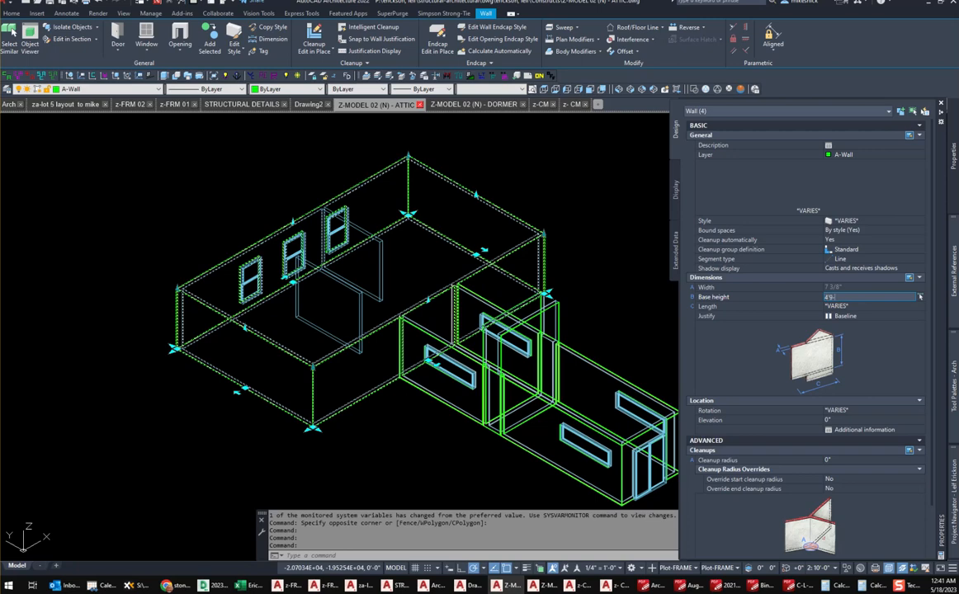
key("Tab")
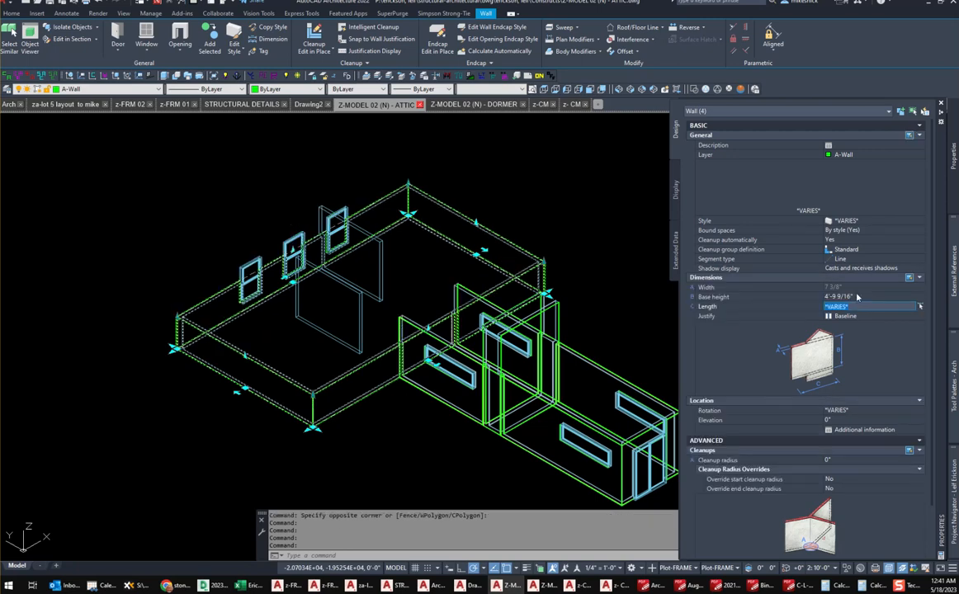
key("Escape")
key("Escape")
key("Escape")
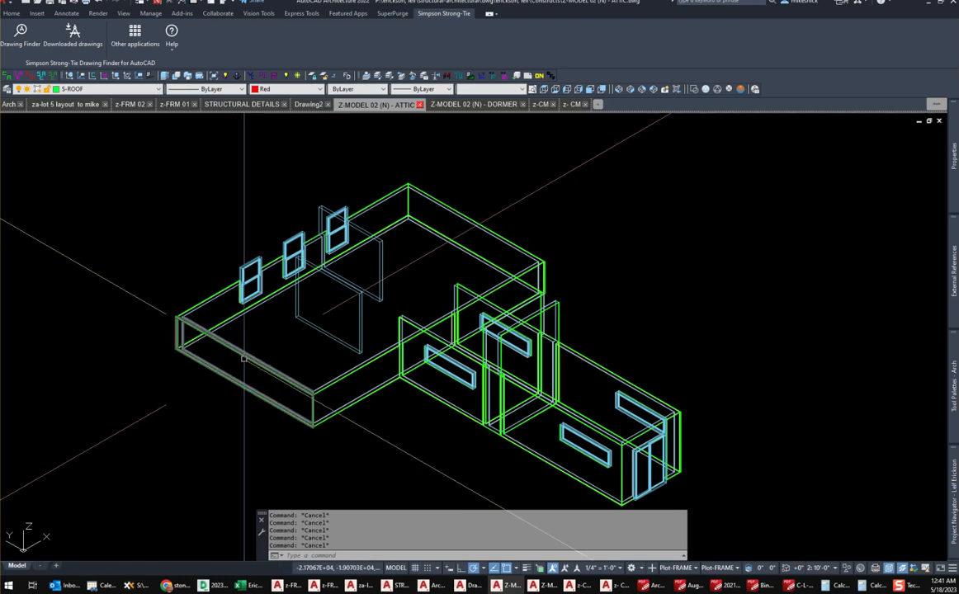
Attach the Z-ROOF 02 (N) construct to the attic drawing as an external reference.
mouse_move(954, 422)
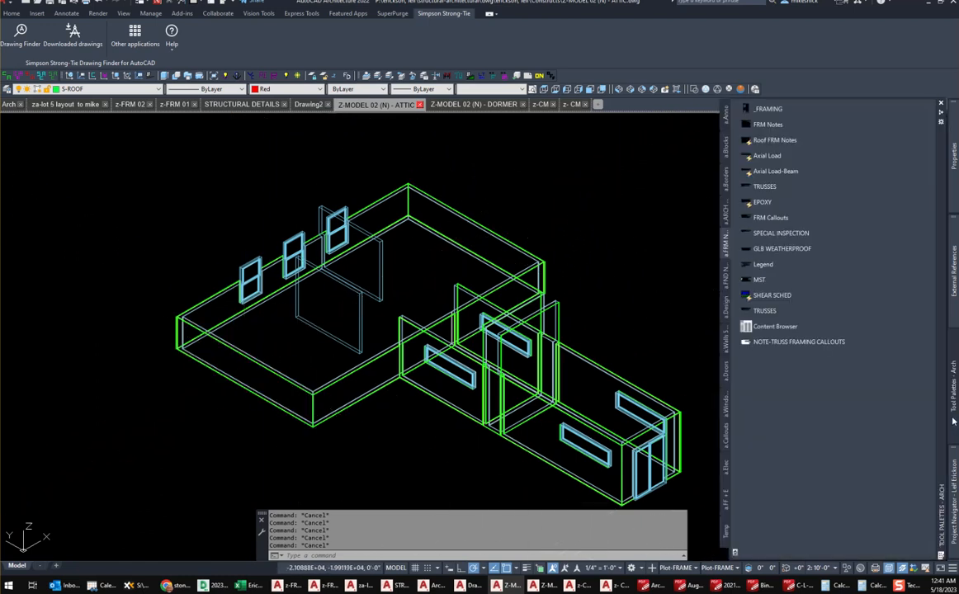
left_click(726, 123)
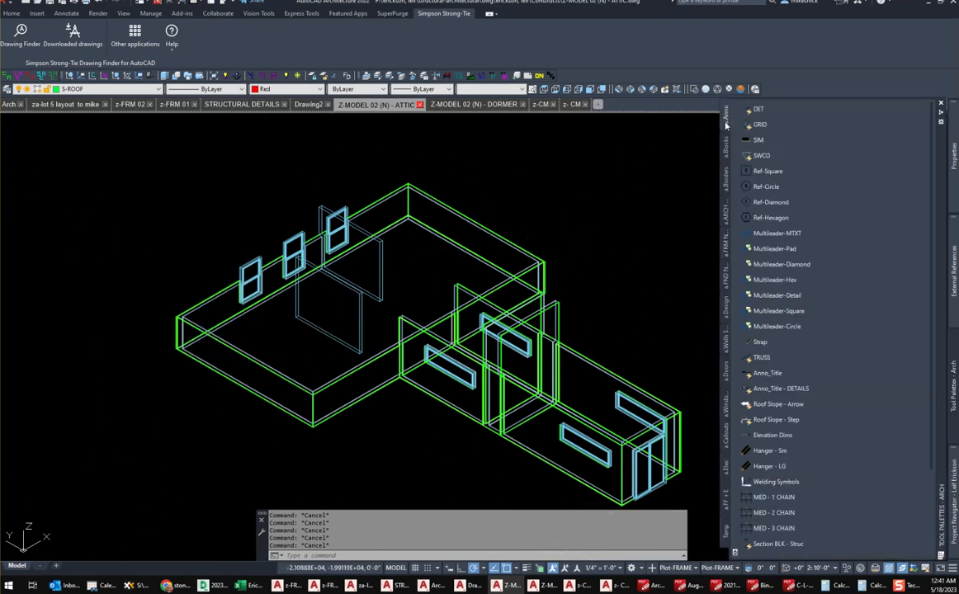
mouse_move(950, 496)
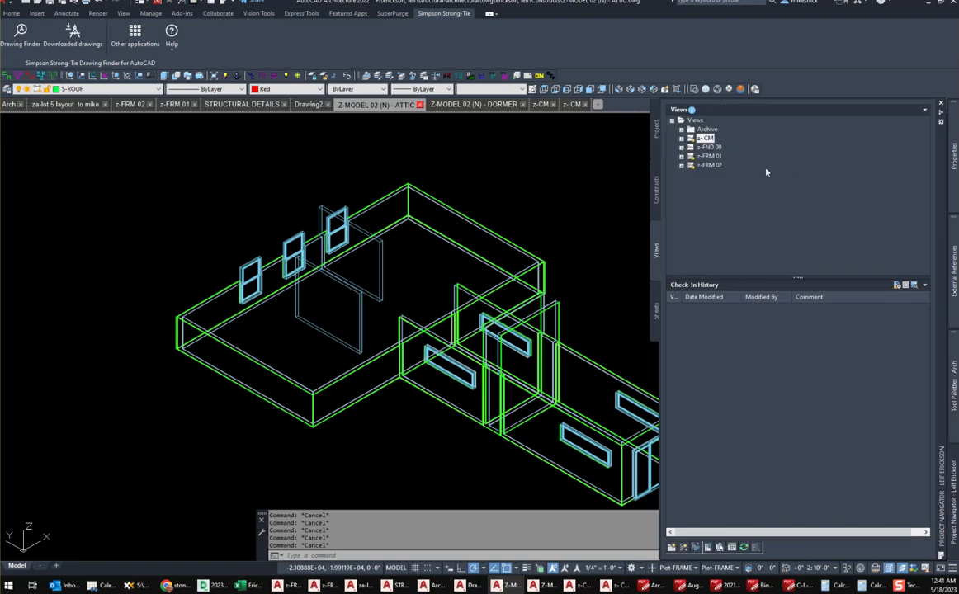
left_click(654, 190)
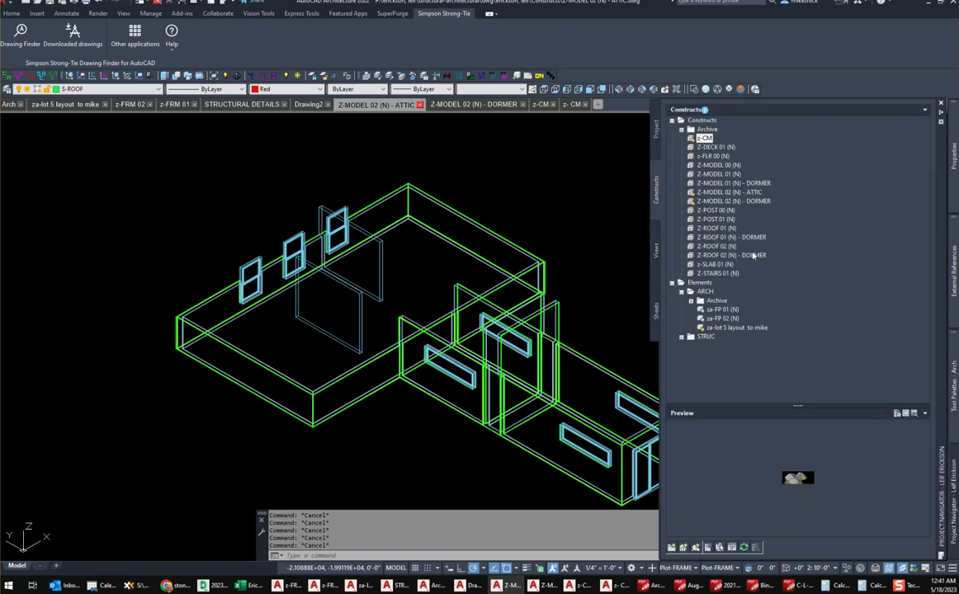
left_click(713, 248)
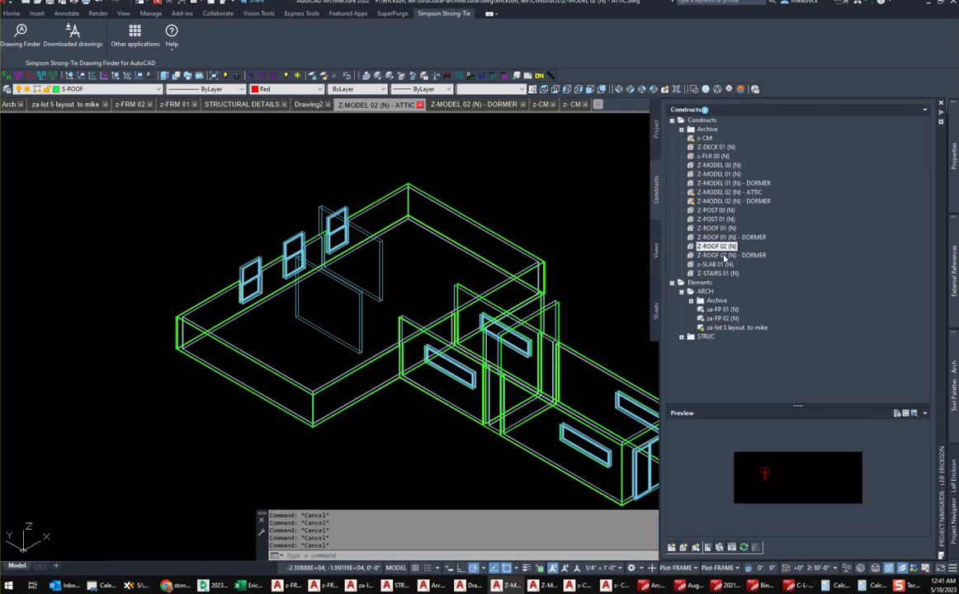
mouse_move(723, 251)
left_mouse_down()
mouse_move(399, 295)
mouse_move(401, 305)
left_mouse_up()
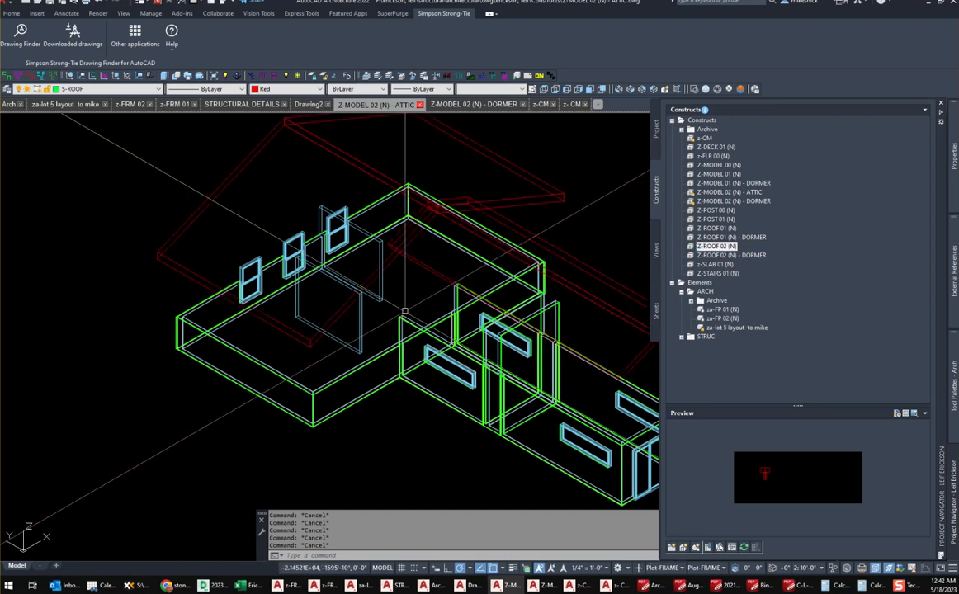
Examine the roof over the attic walls in a southwest isometric view with Conceptual shading.
left_click(545, 89)
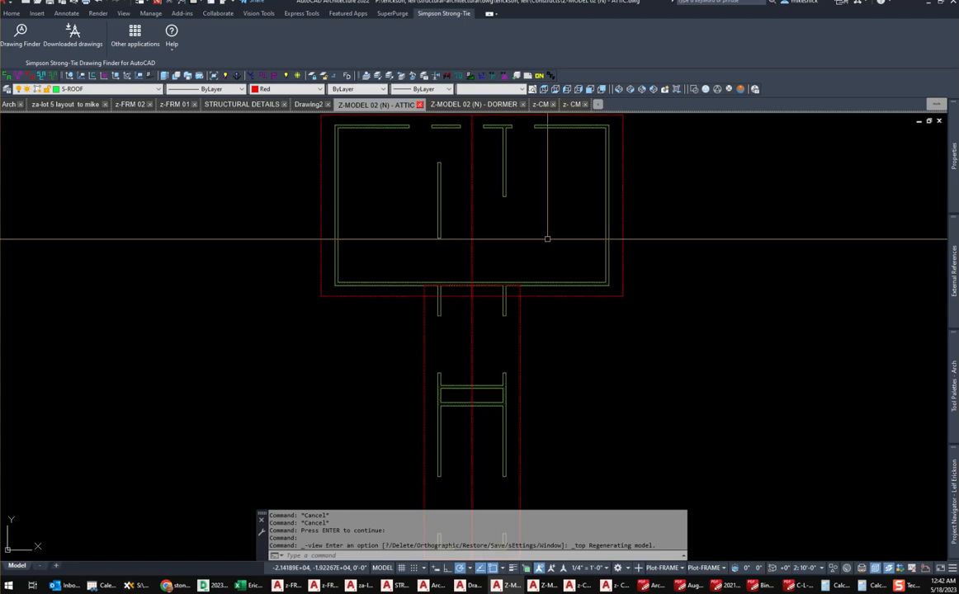
left_click(621, 89)
left_click(729, 89)
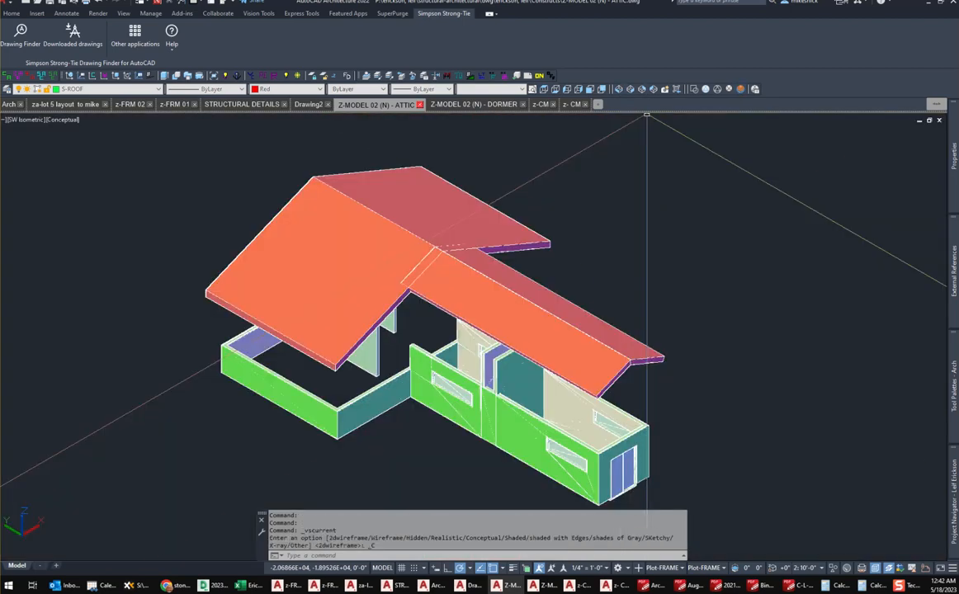
scroll(376, 379, "up", 3)
scroll(371, 365, "down", 3)
middle_click_drag(371, 365, 412, 359)
key("Escape")
key("Escape")
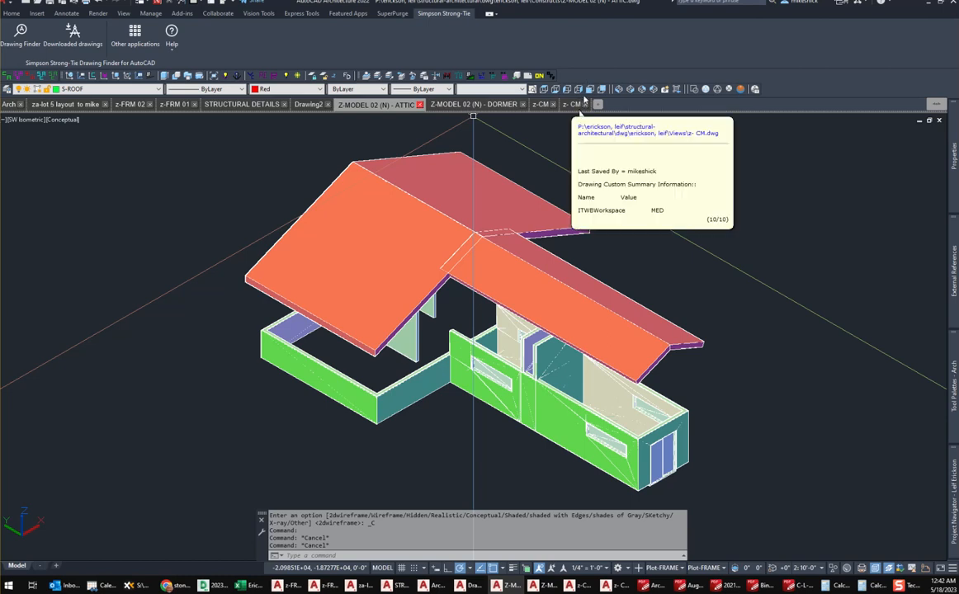
Show the model in a 2D wireframe front view and open the Z-ROOF 02 (N) reference for in-place editing.
left_click(590, 89)
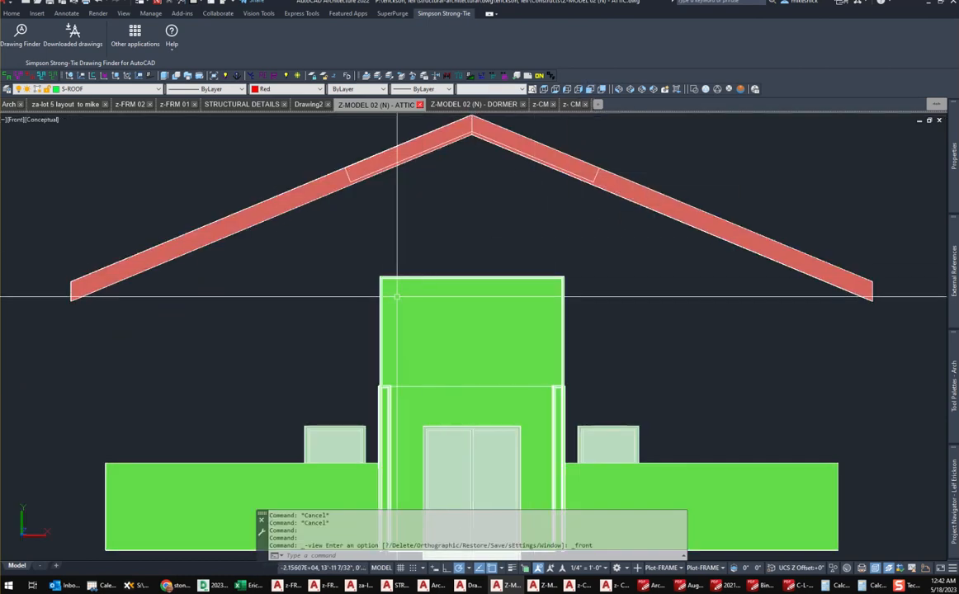
middle_click_drag(392, 282, 450, 203)
middle_click_drag(353, 204, 353, 264)
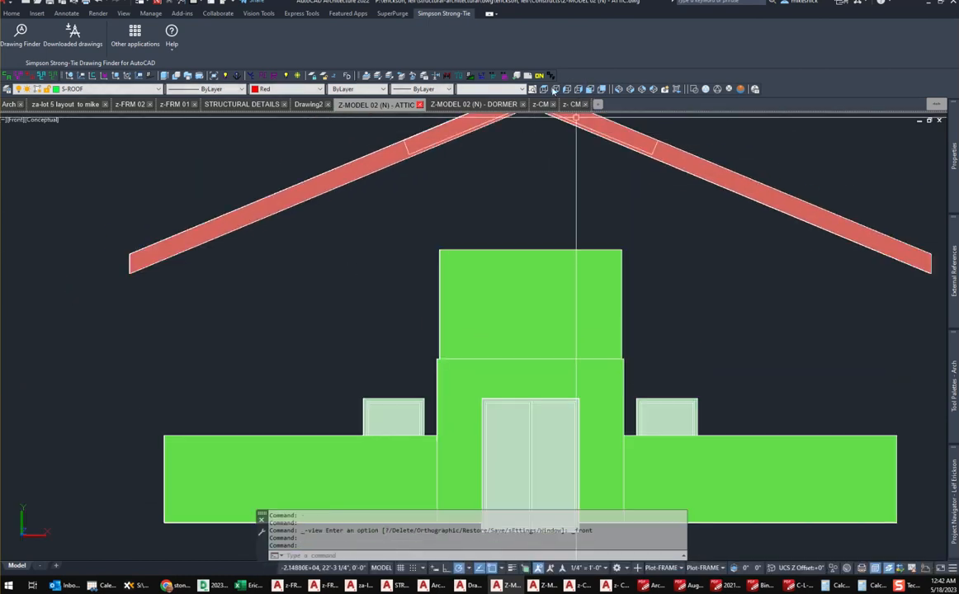
left_click(694, 89)
middle_click_drag(358, 293, 441, 328)
scroll(440, 314, "down", 3)
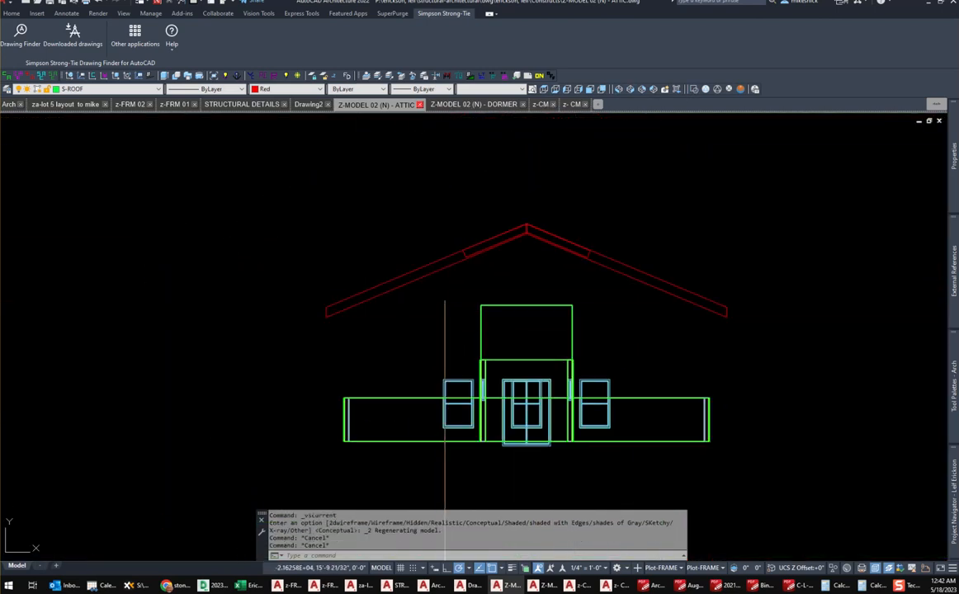
left_click(420, 269)
right_click(408, 225)
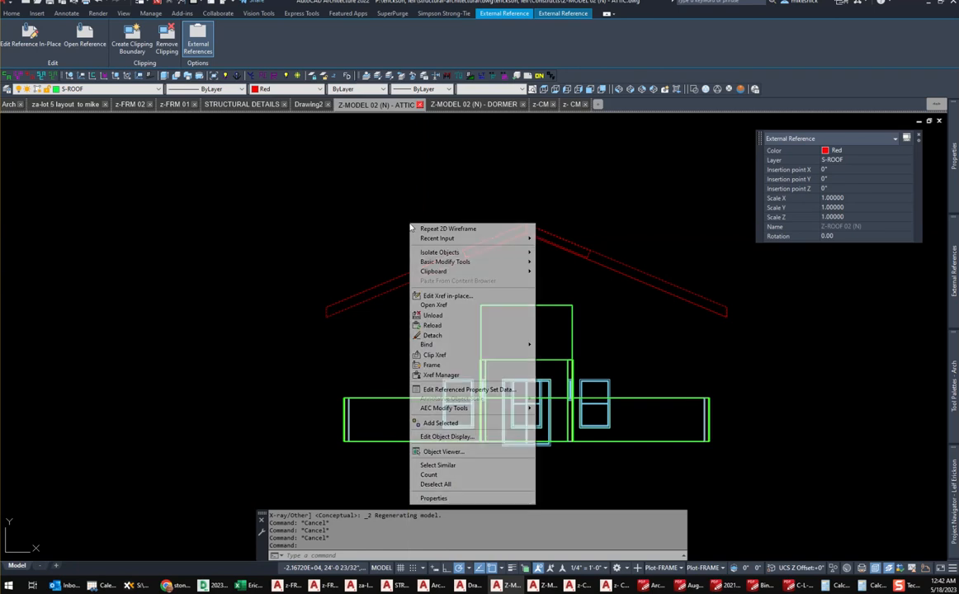
left_click(429, 298)
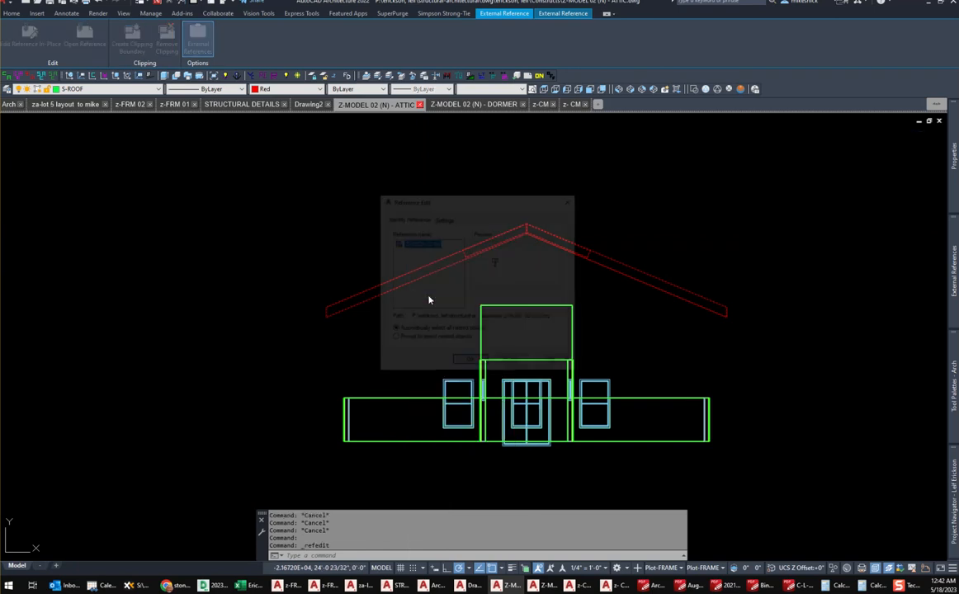
left_click(469, 364)
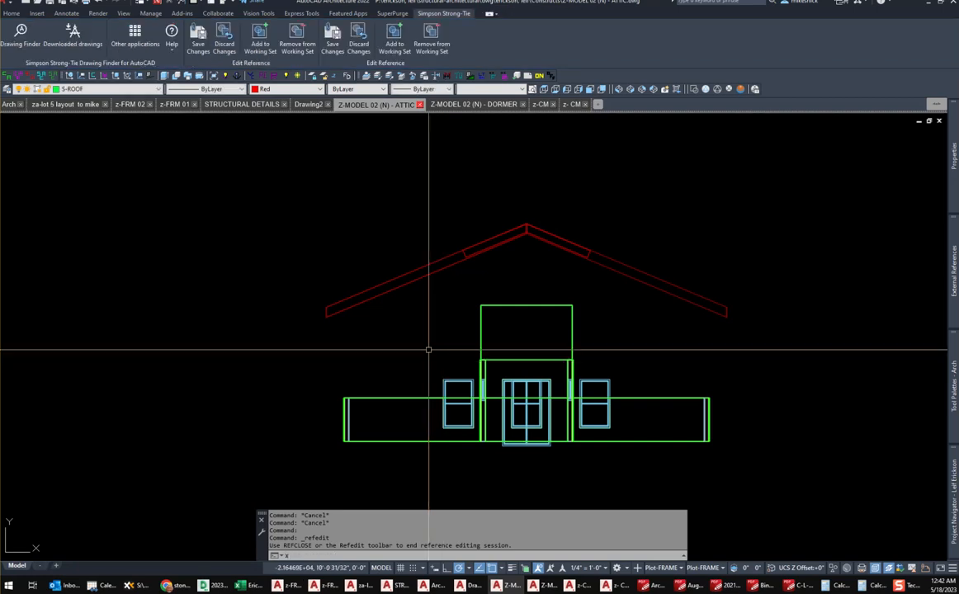
Draw a construction line along the top surface of the left roof slope, starting at its eave corner.
type("xl")
key("Return")
left_click(330, 310)
right_click(499, 201, "shift")
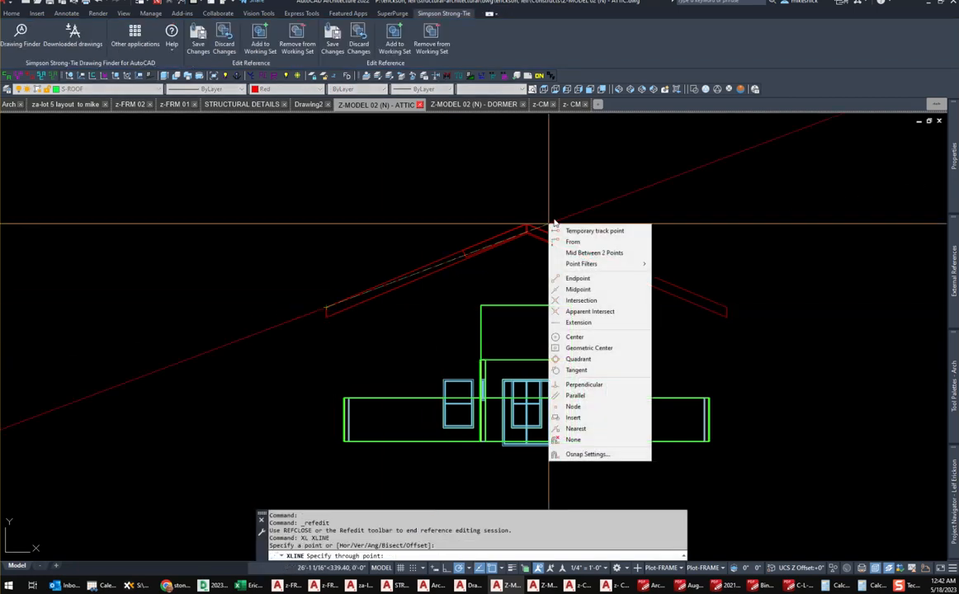
left_click(578, 279)
scroll(526, 223, "up", 5)
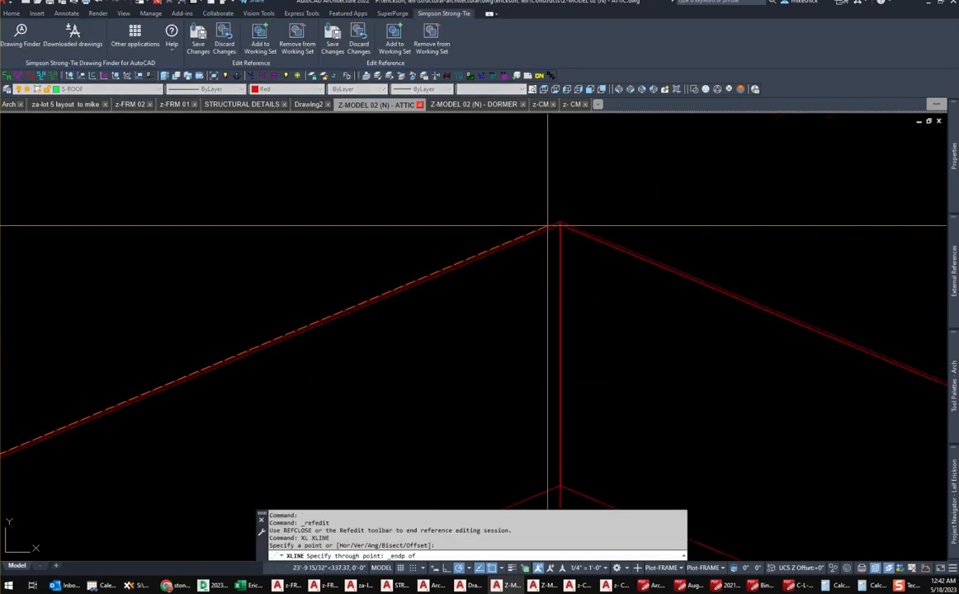
scroll(713, 214, "up", 6)
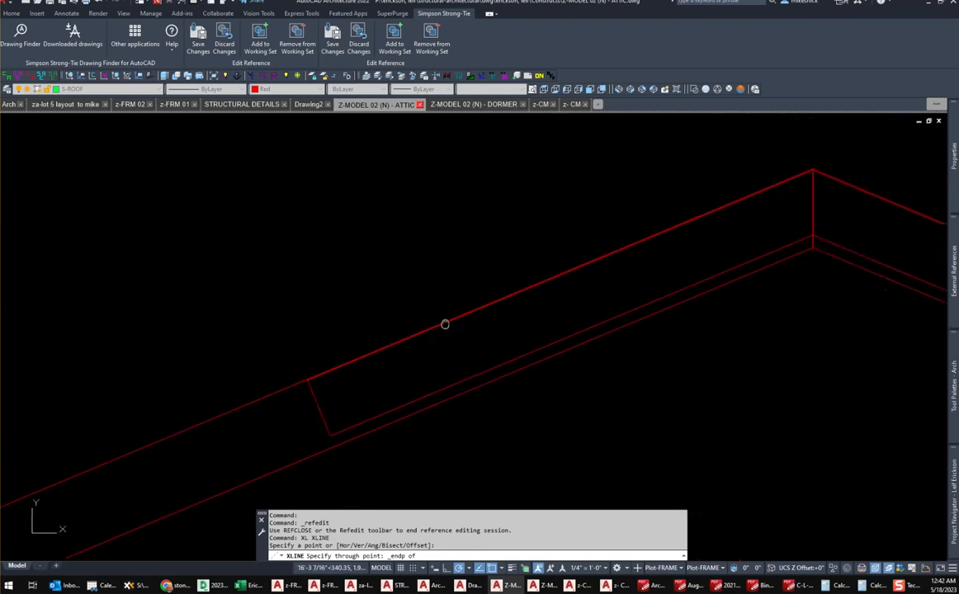
scroll(408, 355, "up", 3)
right_click(413, 364, "shift")
left_click(455, 334)
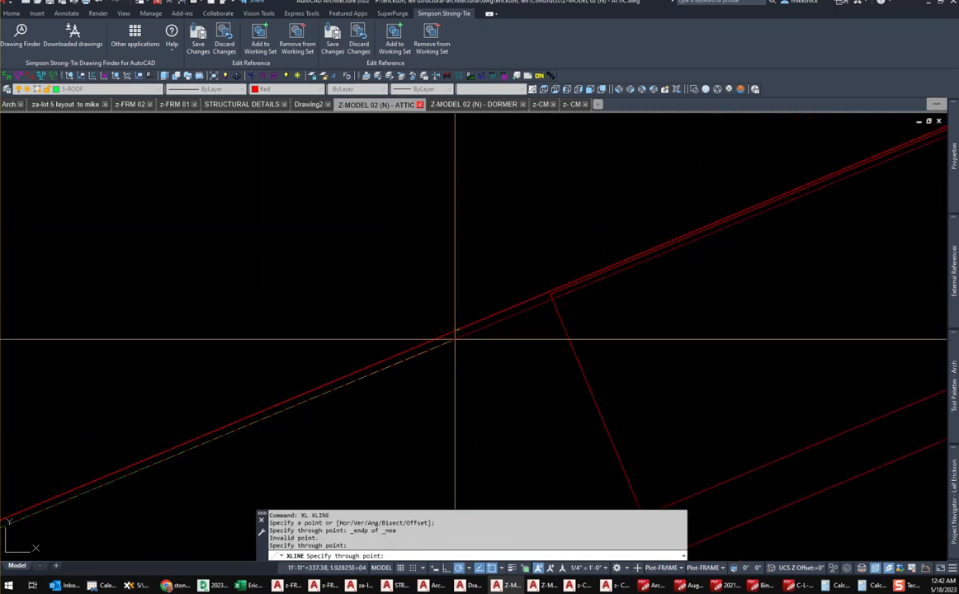
scroll(442, 359, "down", 6)
key("Escape")
key("Escape")
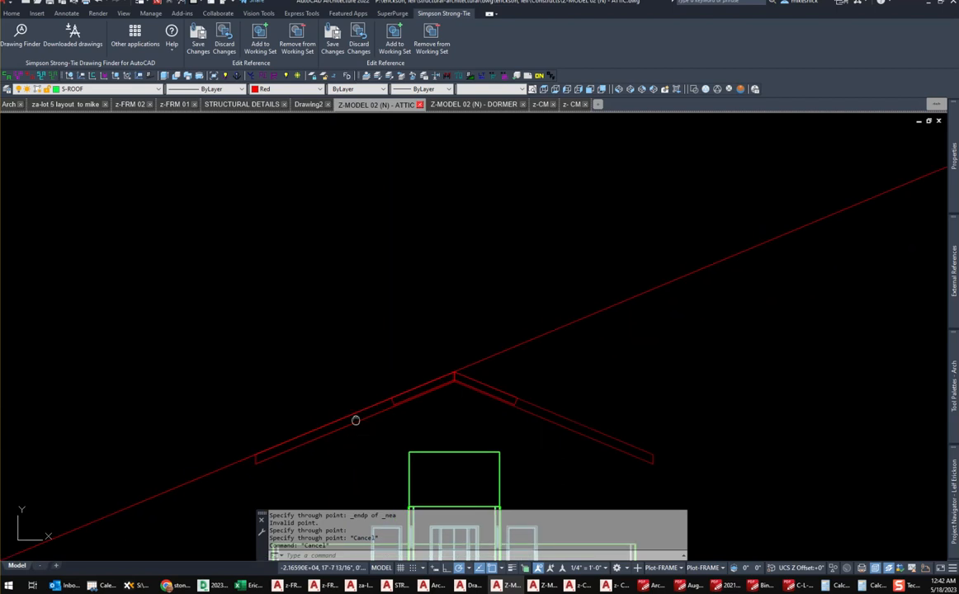
type("xl")
key("Return")
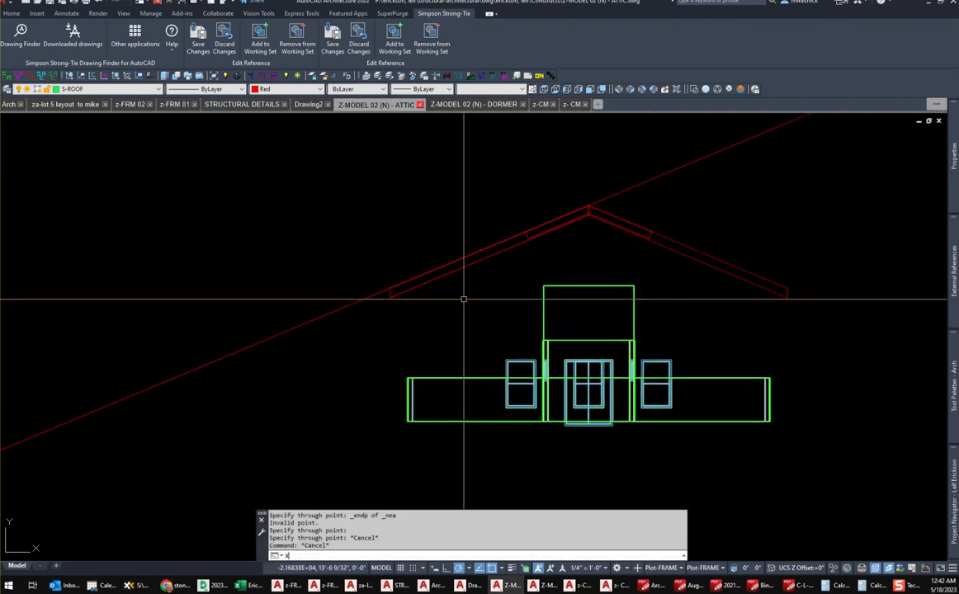
scroll(405, 376, "up", 5)
key("Escape")
key("Escape")
key("Escape")
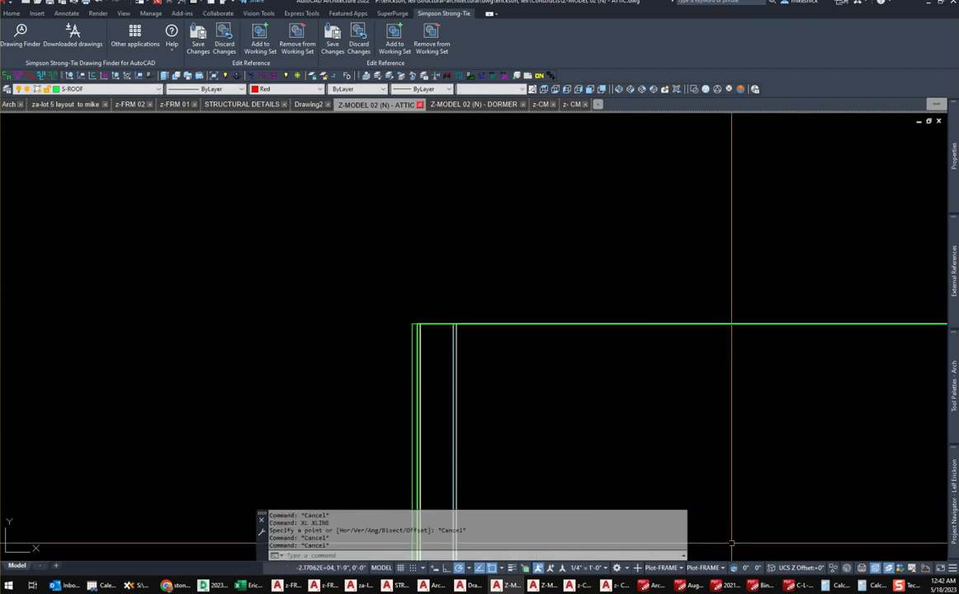
Apply the Plot-FRAME display configuration and draw a vertical construction line from the framing edge at the left attic wall's upper outer corner.
left_click(701, 568)
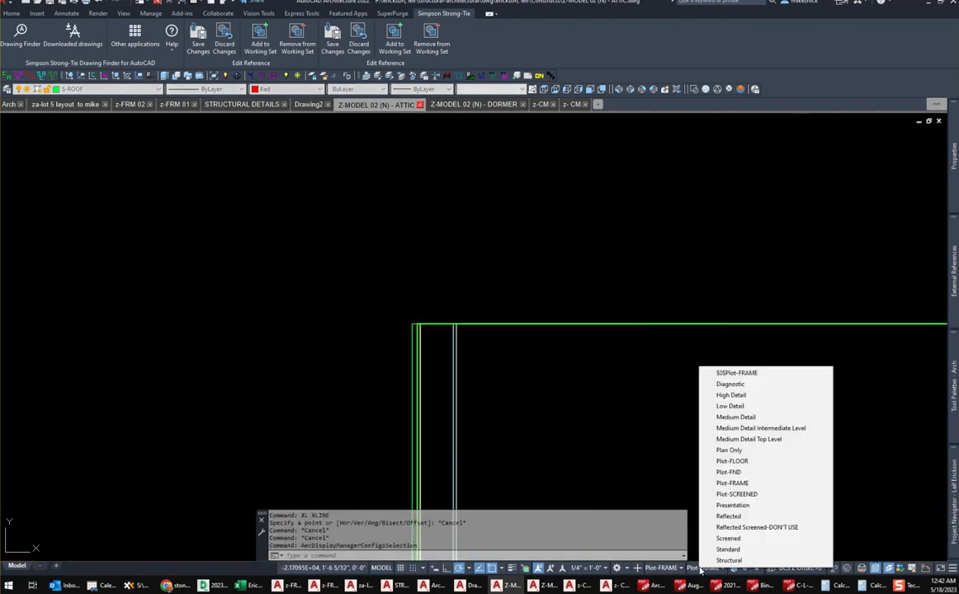
left_click(733, 484)
key("Escape")
key("Escape")
type("xl")
key("Return")
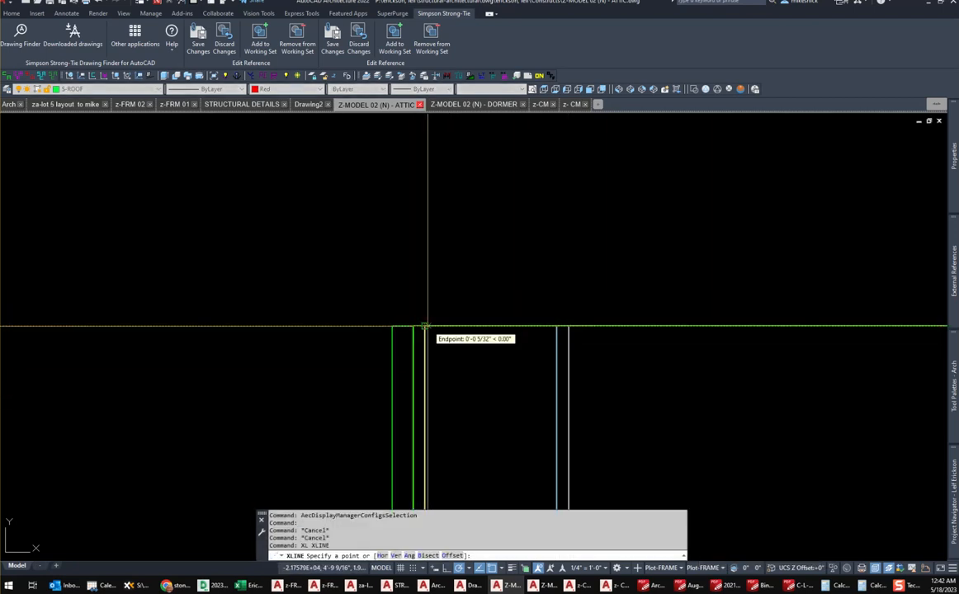
left_click(419, 327)
left_click(419, 299)
key("Return")
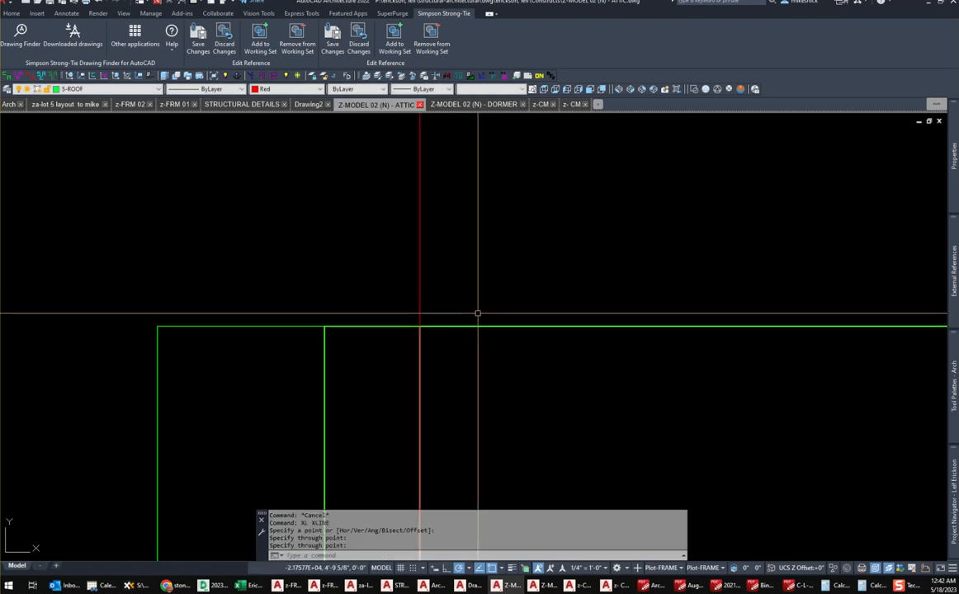
scroll(486, 293, "down", 7)
scroll(495, 277, "down", 5)
key("Escape")
key("Escape")
key("Escape")
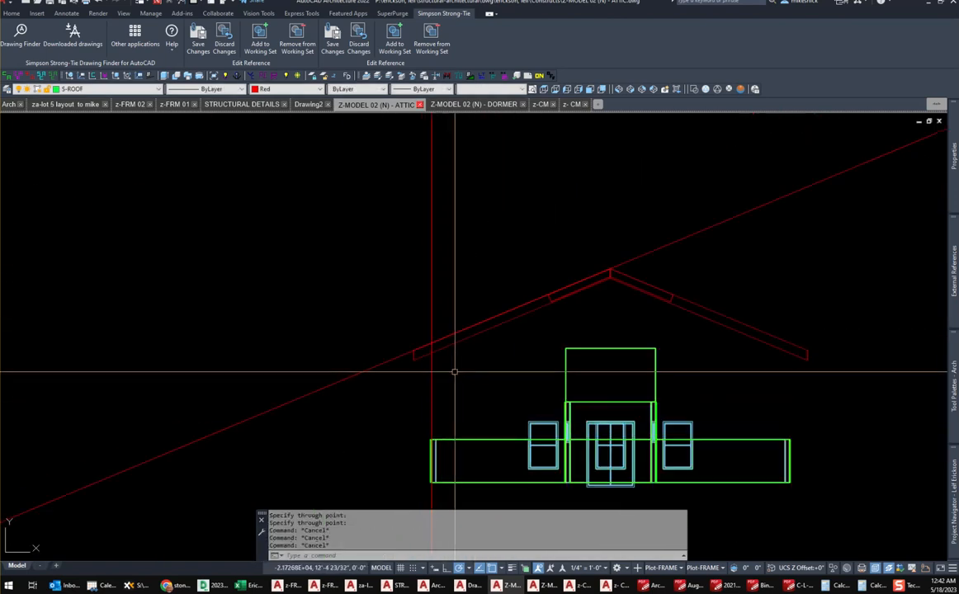
Move the roof slopes from the apparent intersection of the two construction lines to the left attic wall's upper outer framing corner.
type("m")
key("Return")
left_click(616, 285)
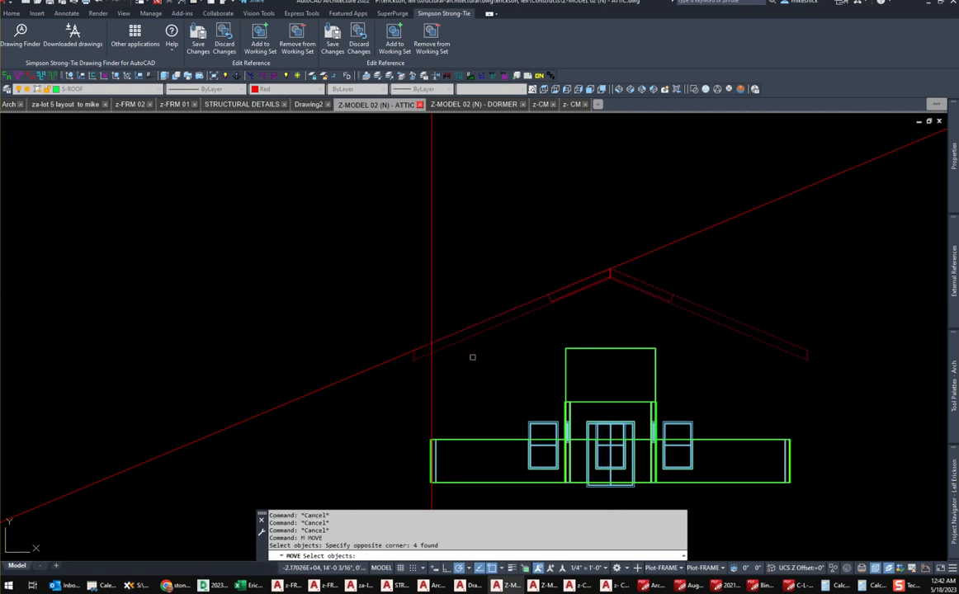
key("Return")
scroll(431, 361, "up", 3)
right_click(474, 388, "shift")
key("a")
left_click(432, 412)
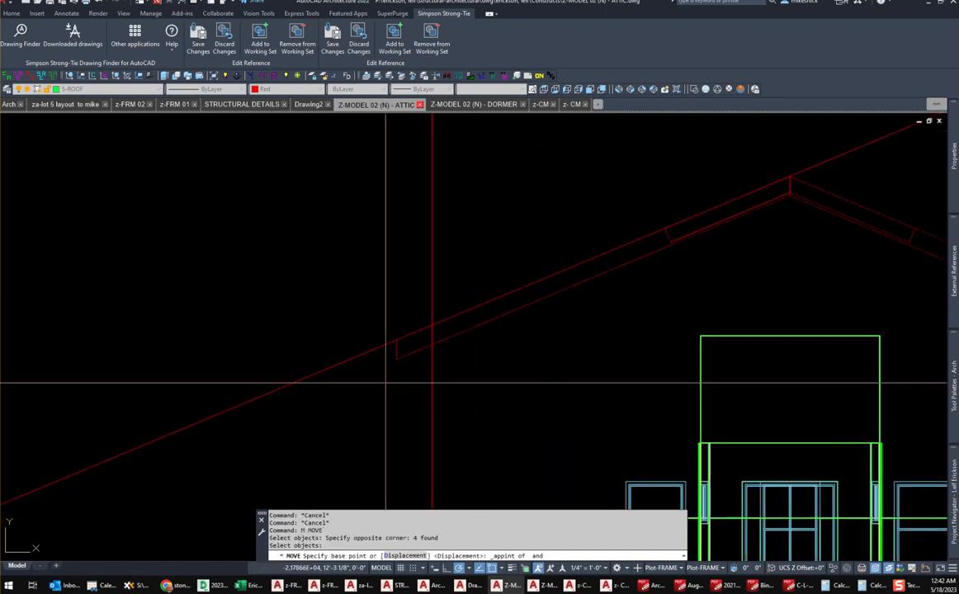
left_click(355, 357)
middle_click_drag(431, 435, 394, 270)
right_click(426, 285, "shift")
key("e")
scroll(398, 343, "up", 4)
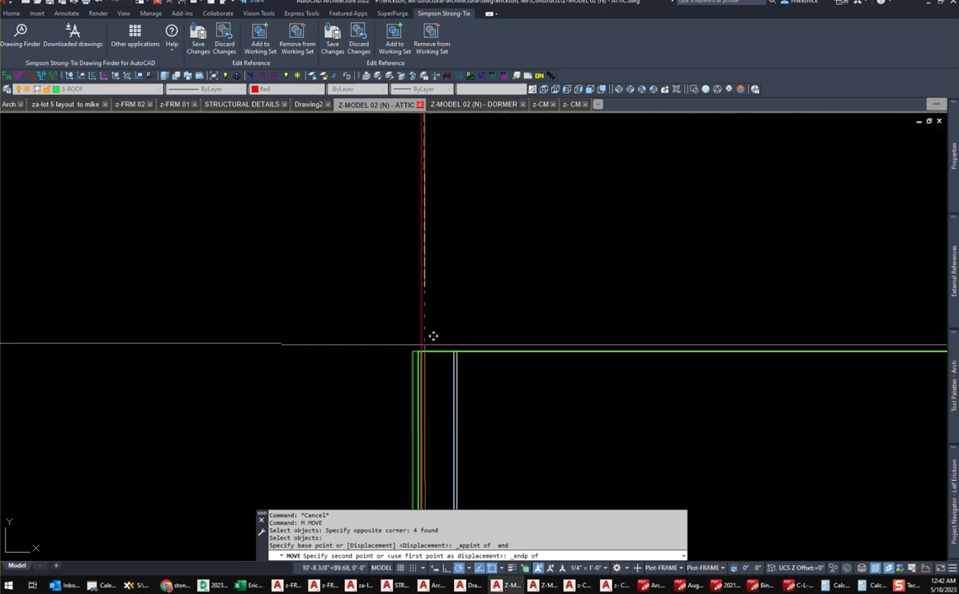
left_click(430, 338)
scroll(361, 382, "down", 4)
scroll(361, 382, "down", 4)
key("Escape")
key("Escape")
key("Escape")
key("Escape")
key("Escape")
scroll(469, 325, "down", 2)
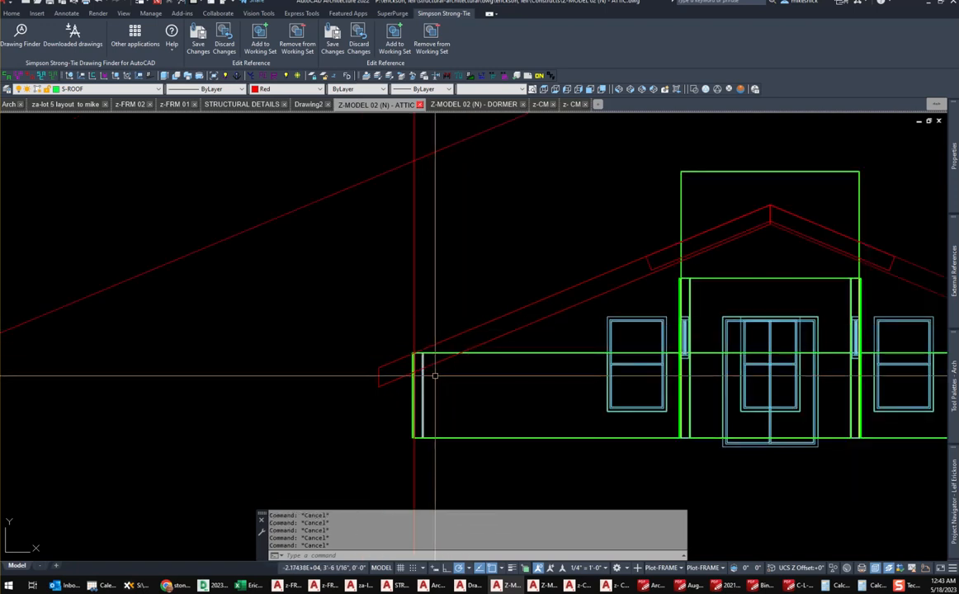
scroll(431, 354, "up", 3)
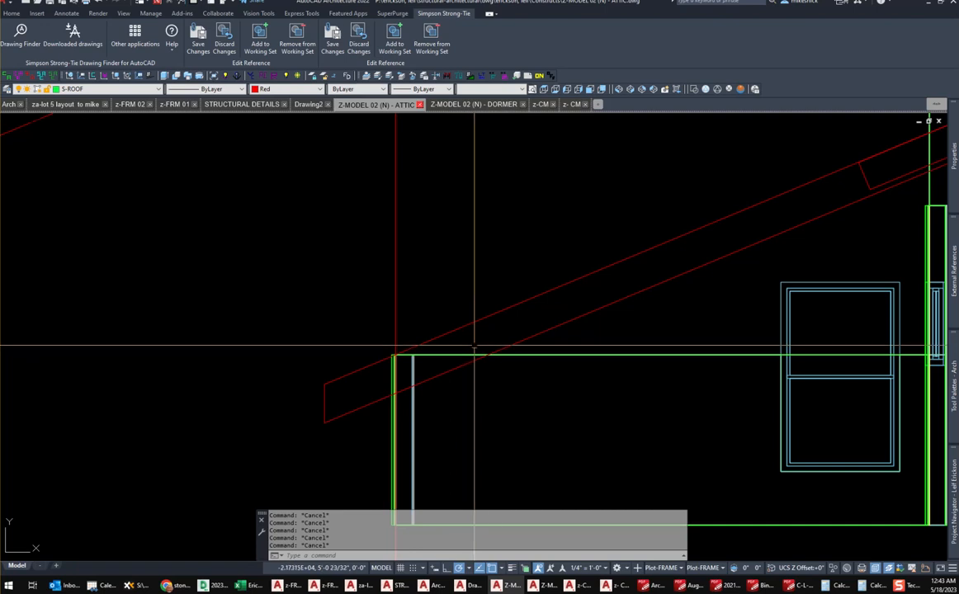
scroll(570, 342, "down", 3)
type("m")
key("Return")
left_click(564, 314)
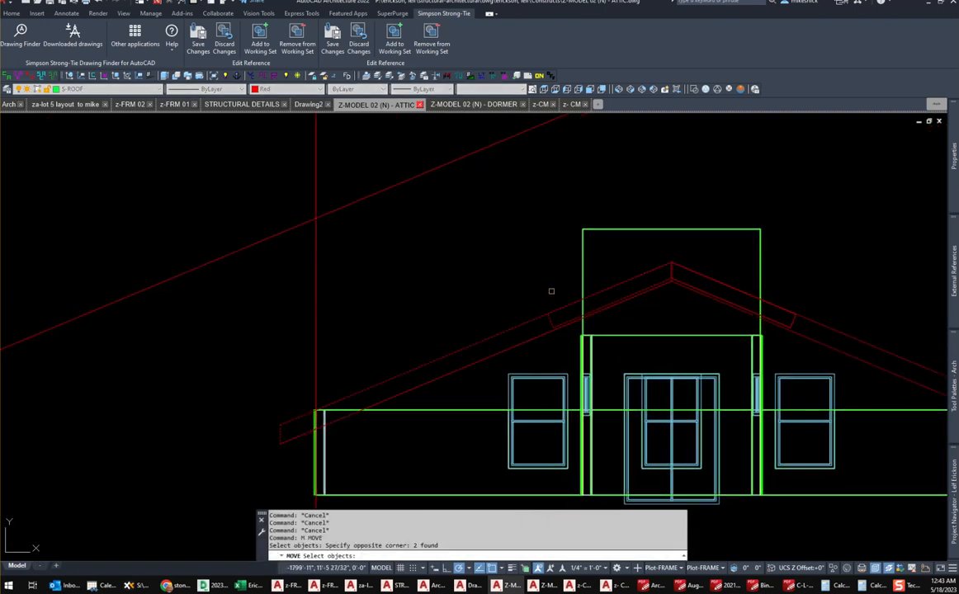
key("Escape")
key("Escape")
key("Escape")
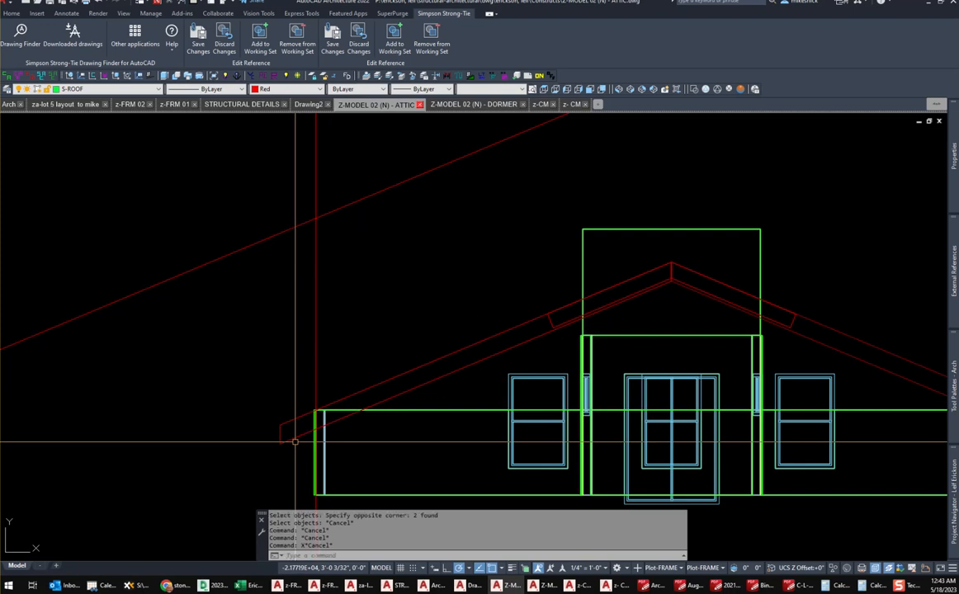
key("Escape")
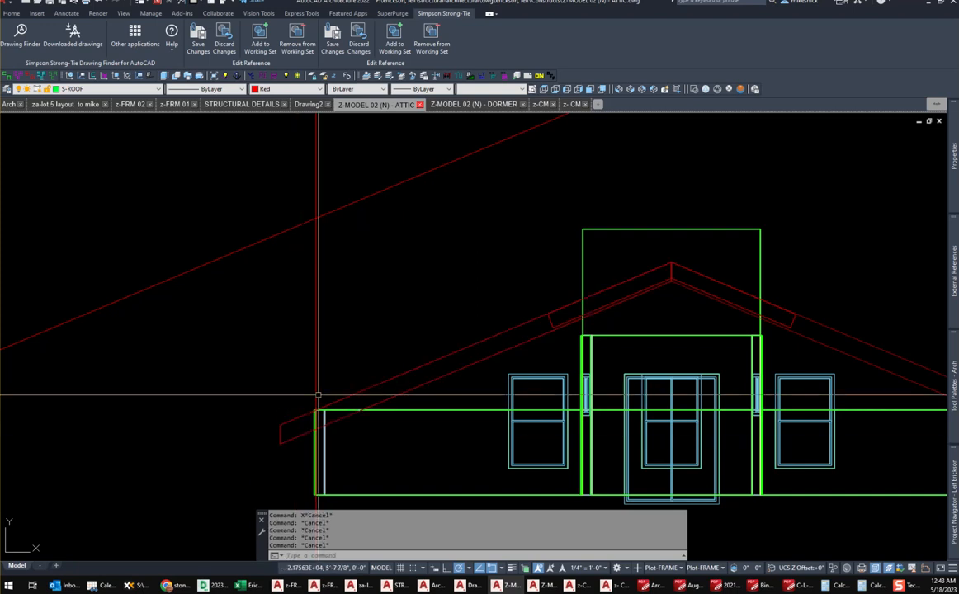
Undo the last move of the roof slopes.
type("u")
key("Return")
key("Return")
key("Return")
scroll(321, 403, "down", 2)
scroll(337, 392, "up", 3)
scroll(375, 330, "down", 2)
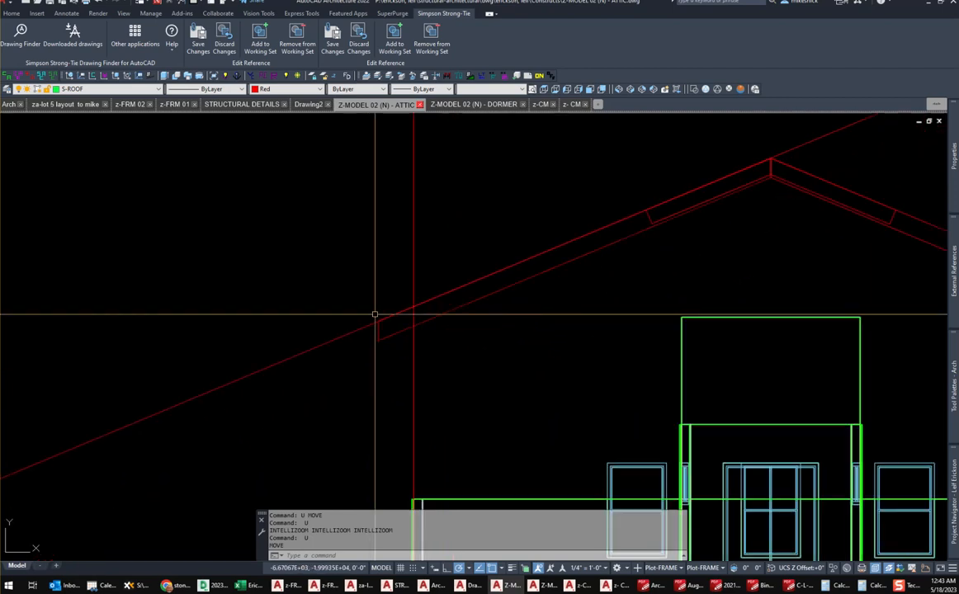
Move the sloped construction line straight down from the left roof slope's upper eave corner to its lower eave corner.
type("m")
key("Return")
left_click(377, 321)
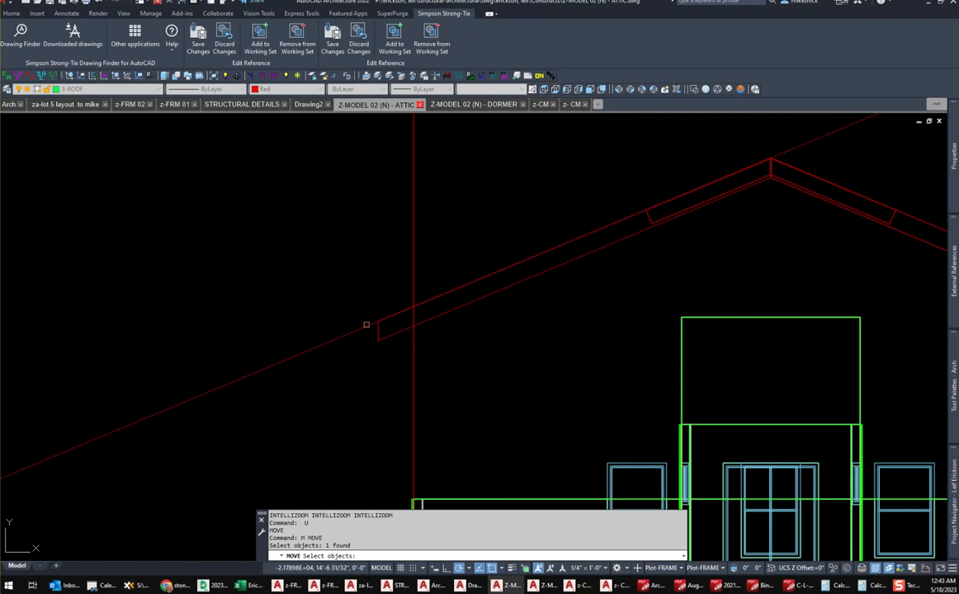
key("Return")
scroll(367, 331, "up", 3)
left_click(405, 298)
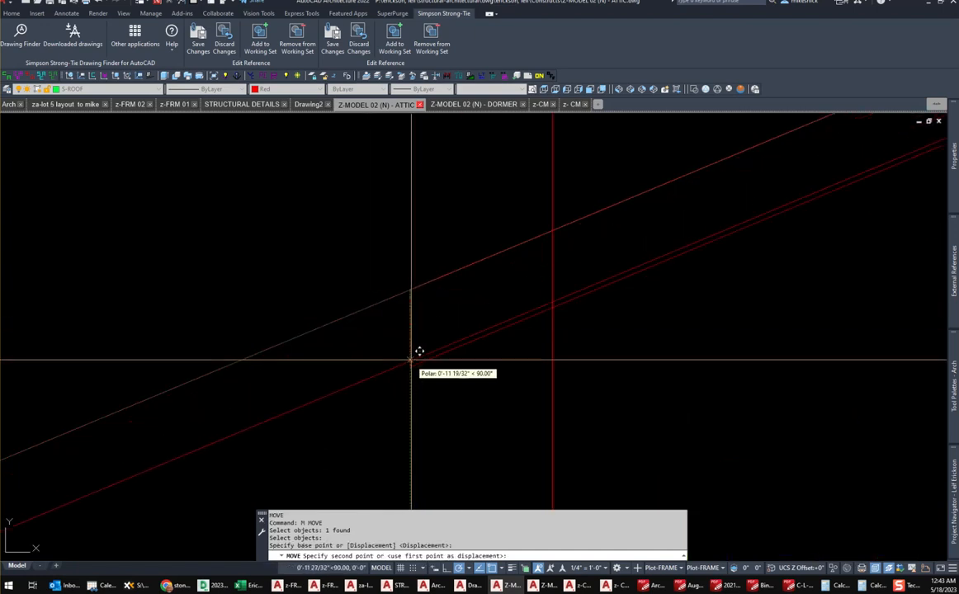
key("Escape")
key("Escape")
key("Escape")
scroll(447, 372, "down", 3)
middle_click_drag(511, 430, 493, 340)
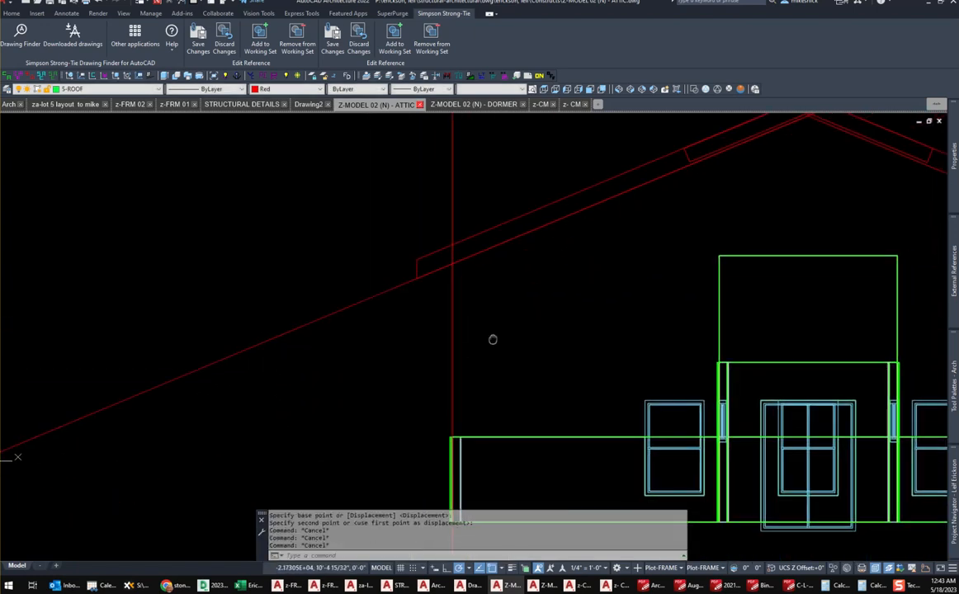
Shift the vertical construction line to the inner framing edge at the top of the left attic wall.
left_click(451, 354)
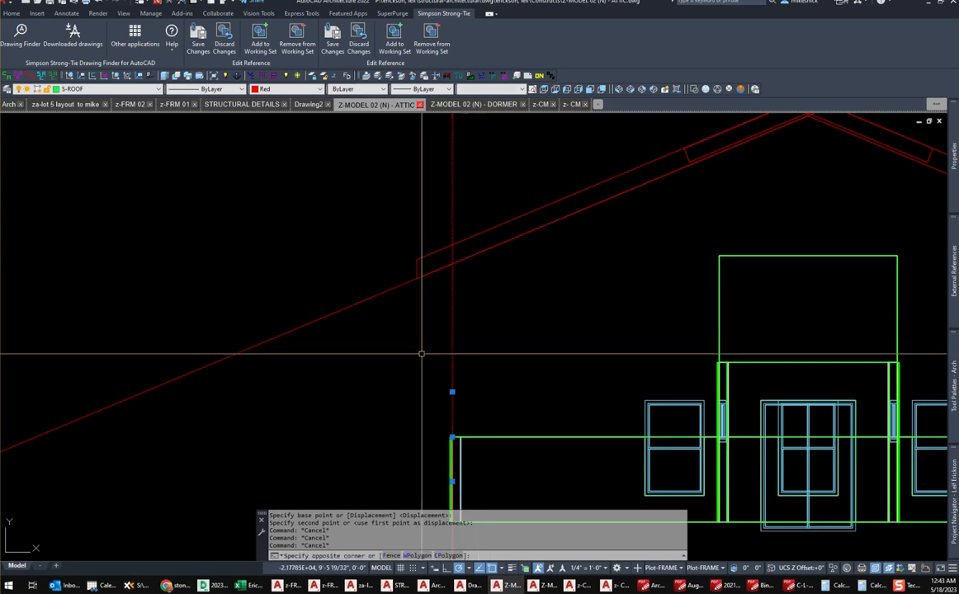
left_click(451, 407)
left_click(452, 436)
scroll(461, 437, "up", 5)
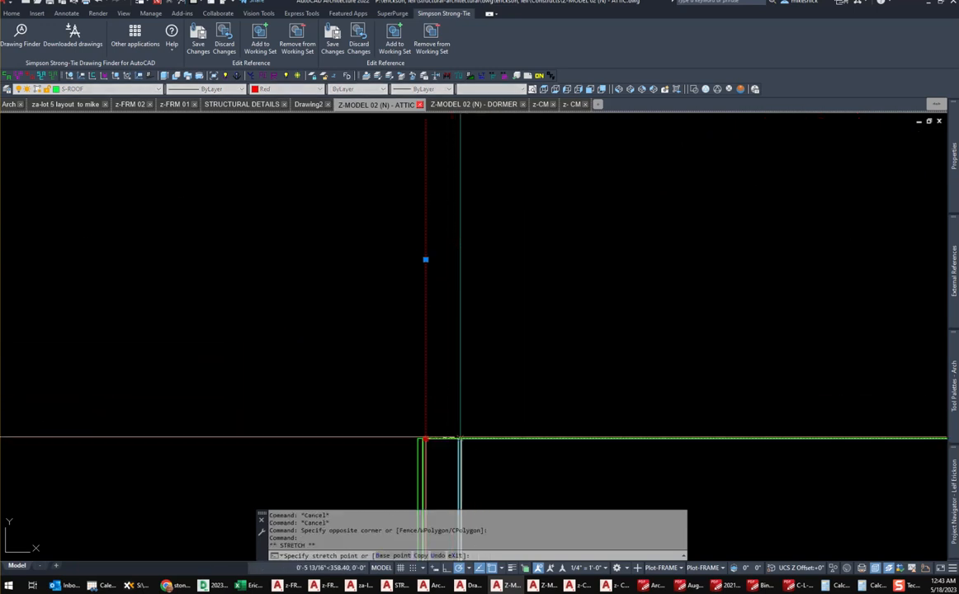
left_click(455, 440)
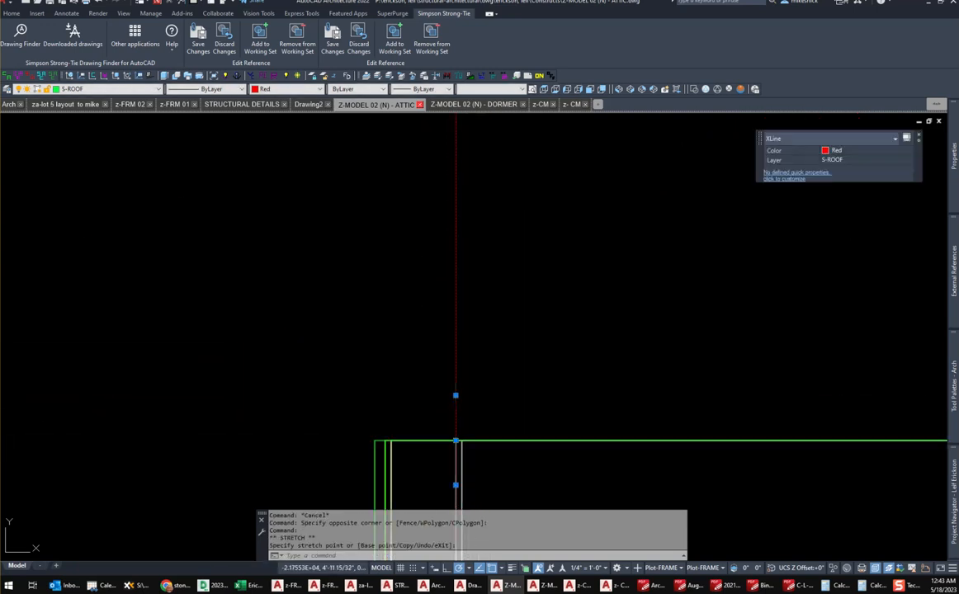
key("Escape")
key("Escape")
key("Escape")
key("Escape")
key("Escape")
scroll(389, 417, "down", 2)
scroll(464, 320, "down", 2)
middle_click_drag(465, 320, 425, 423)
scroll(422, 324, "up", 2)
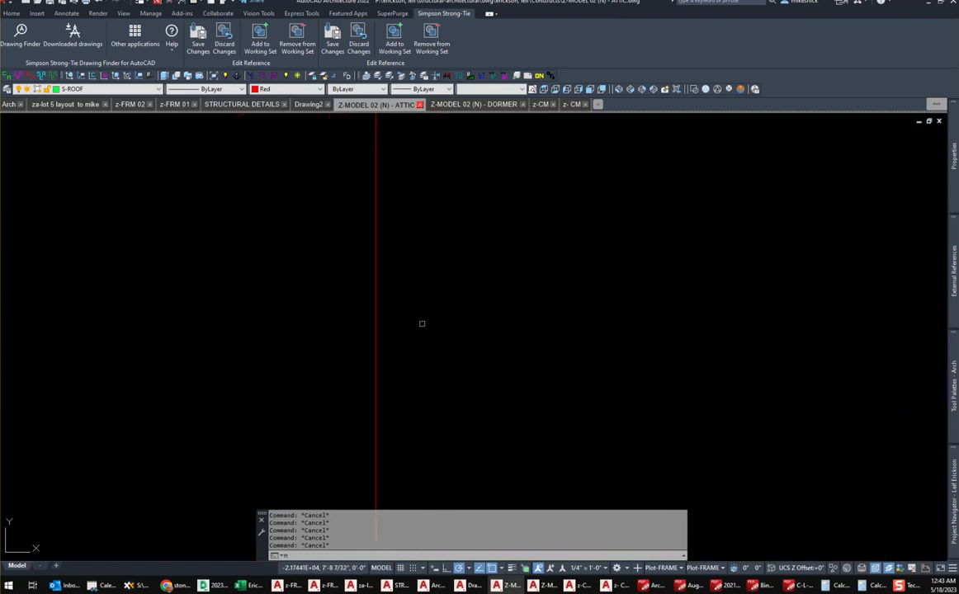
Move the four roof objects from the apparent intersection of the underside and vertical construction lines to the left wall's upper inner framing corner.
type("m")
key("space")
middle_click_drag(422, 323, 420, 445)
scroll(420, 445, "down", 3)
left_click(653, 231)
left_click(723, 165)
left_click(756, 188)
left_click(818, 207)
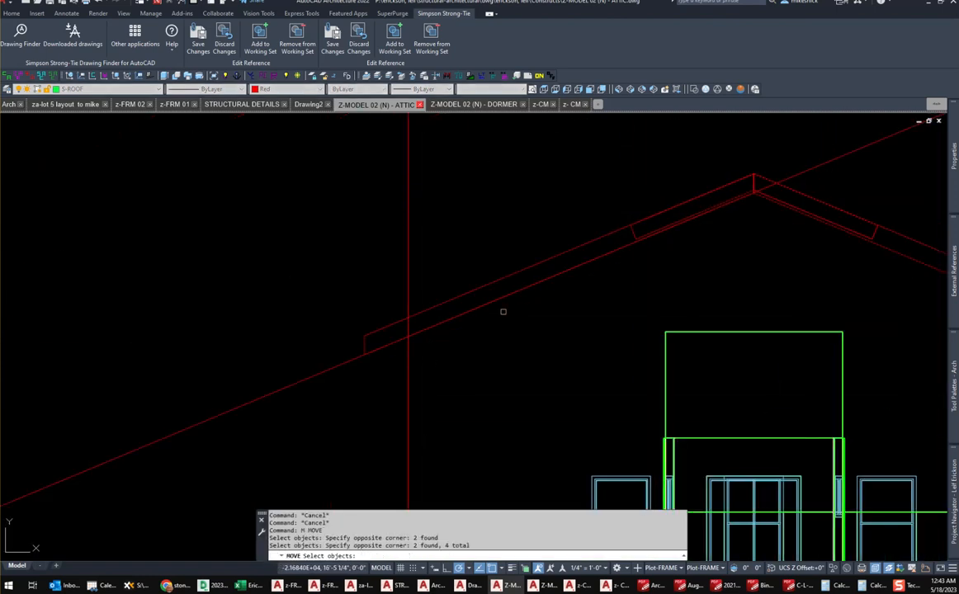
key("space")
right_click(368, 391, "shift")
left_click(316, 376)
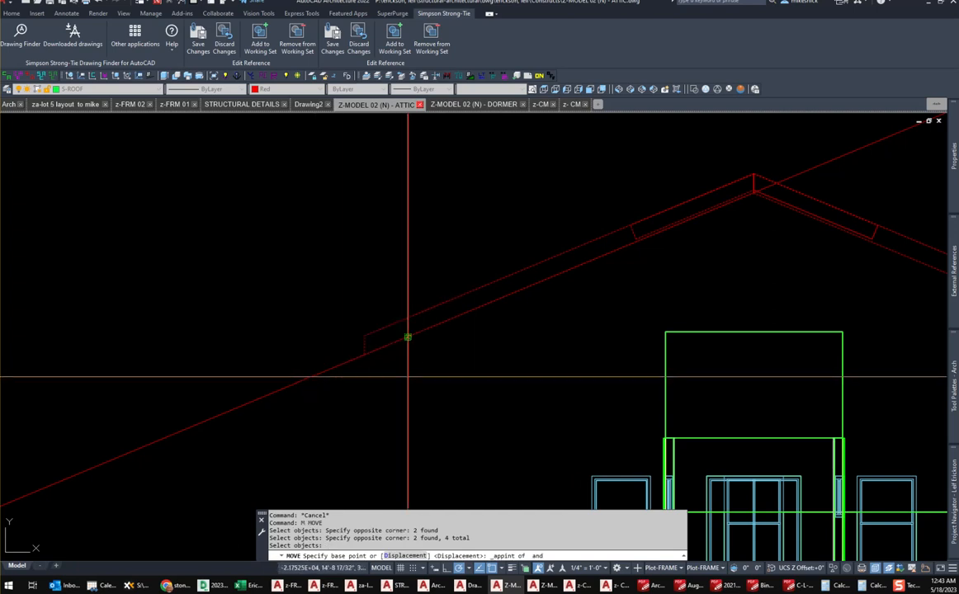
left_click(408, 337)
middle_click_drag(440, 446, 390, 241)
scroll(371, 271, "up", 6)
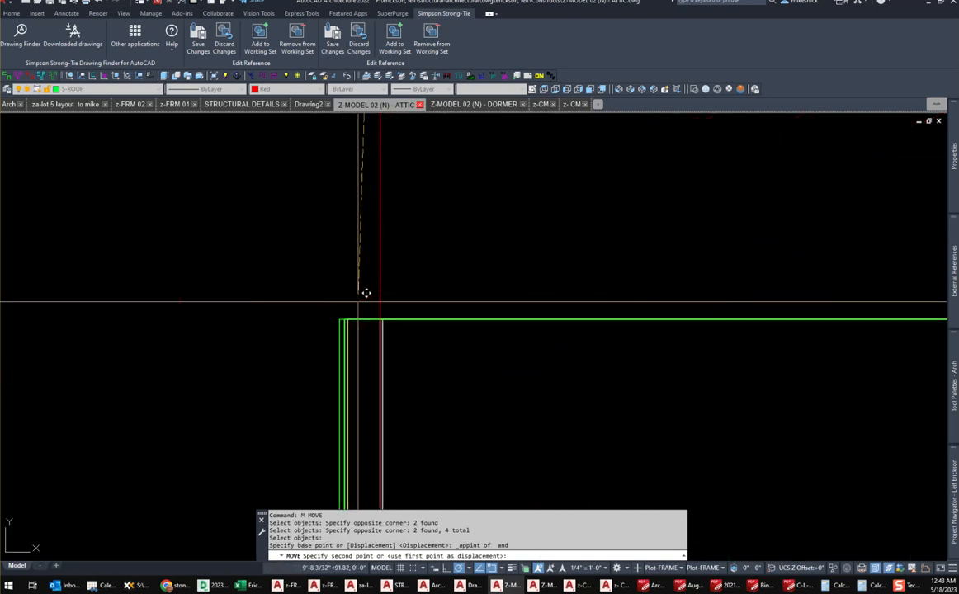
scroll(372, 273, "down", 5)
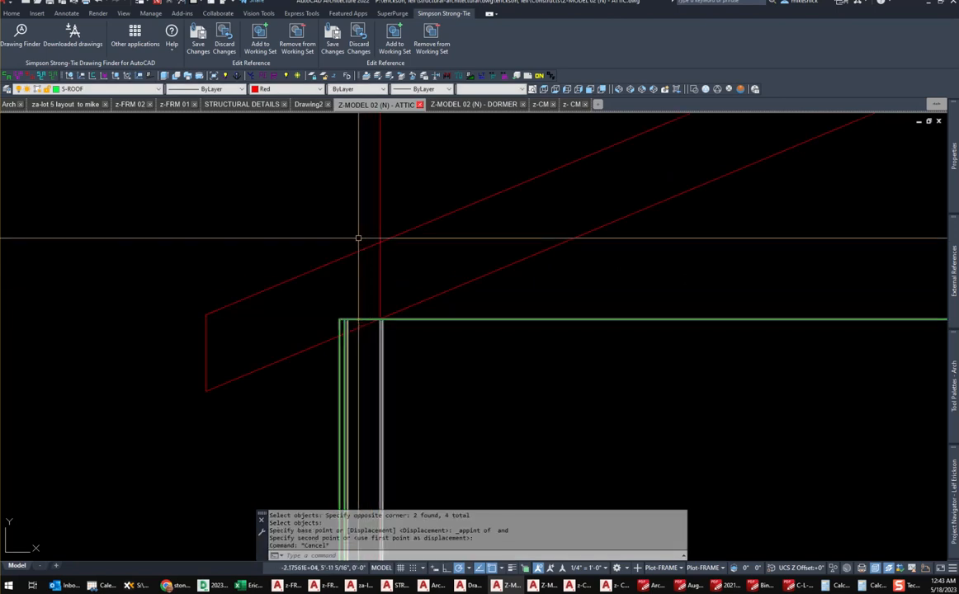
key("Escape")
key("Escape")
key("Escape")
Check the moved roof's position in 3D by orbiting the model and switching to the southwest isometric view.
right_click(352, 269)
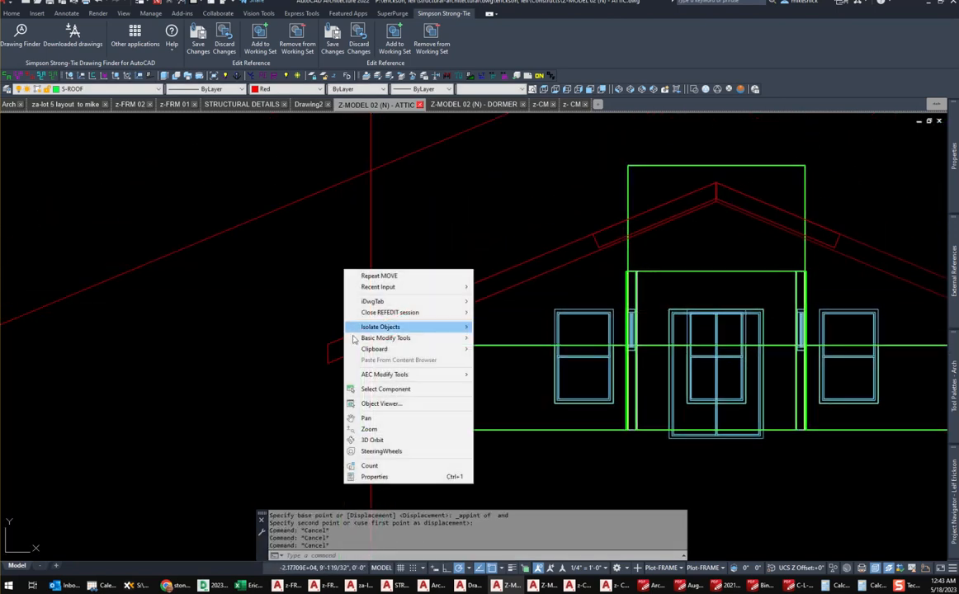
left_click(371, 440)
left_click_drag(399, 369, 440, 329)
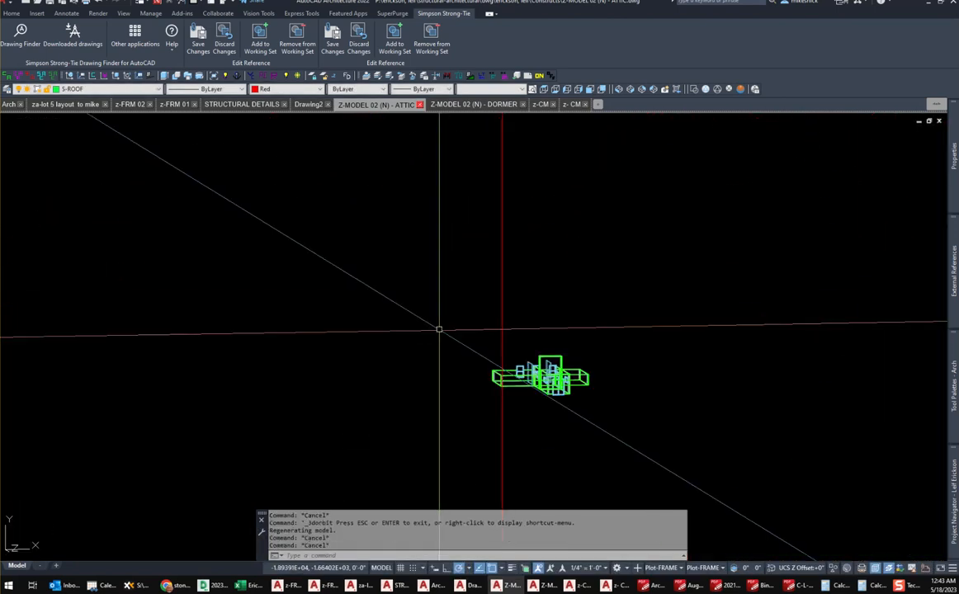
left_click(630, 89)
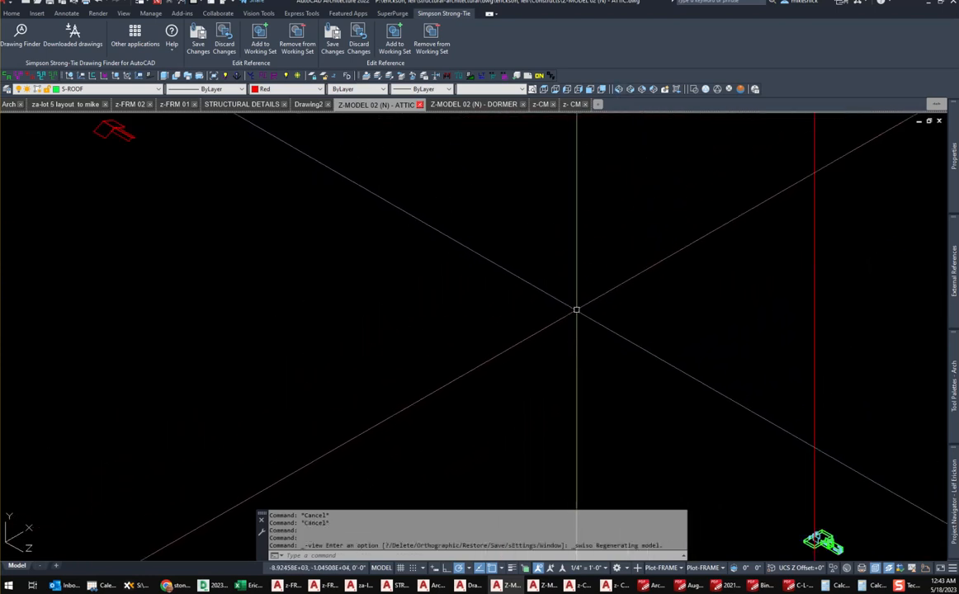
Undo the view changes, the roof move and the construction lines, back to the roof's original position.
type("u")
key("Return")
type("u")
key("Return")
type("u")
key("Return")
type("u")
key("Return")
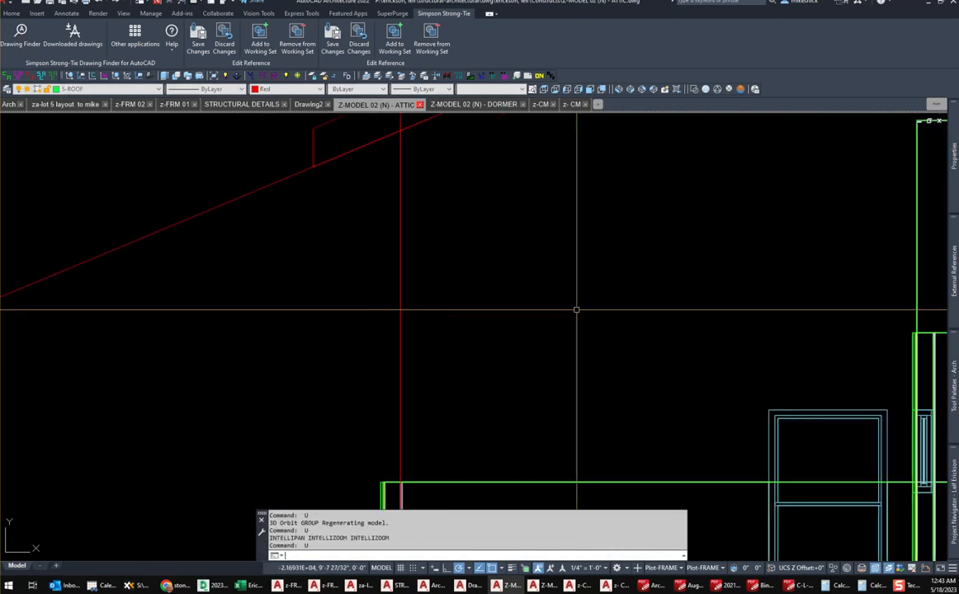
key("Return")
key("Return")
key("Return")
key("Return")
key("Return")
key("Return")
key("Return")
key("Return")
key("Return")
key("Return")
right_click(267, 166)
key("Escape")
key("Escape")
Inspect the roof in a southwest isometric view with Conceptual shading and return to a 2D wireframe front view.
left_click(619, 89)
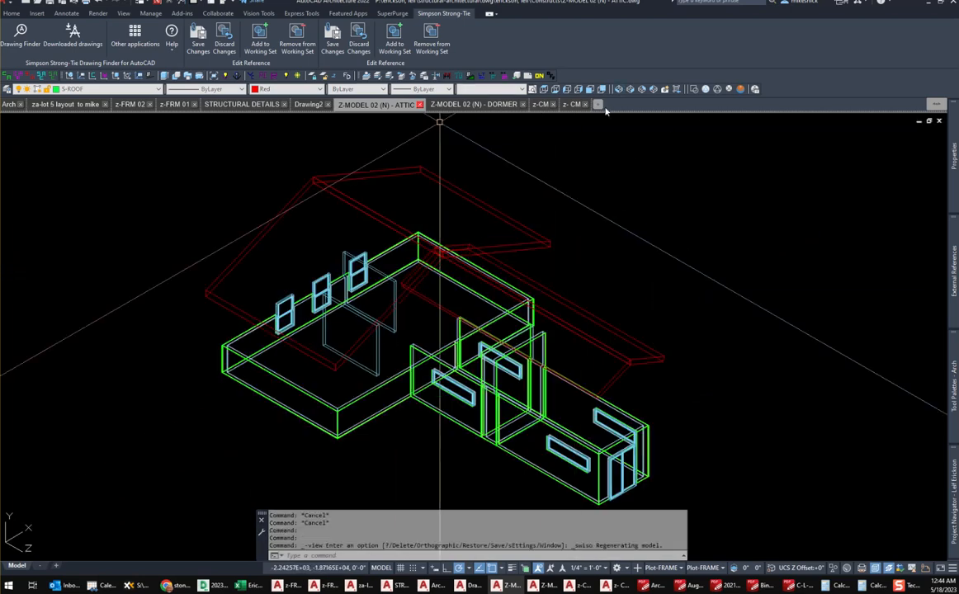
left_click(741, 89)
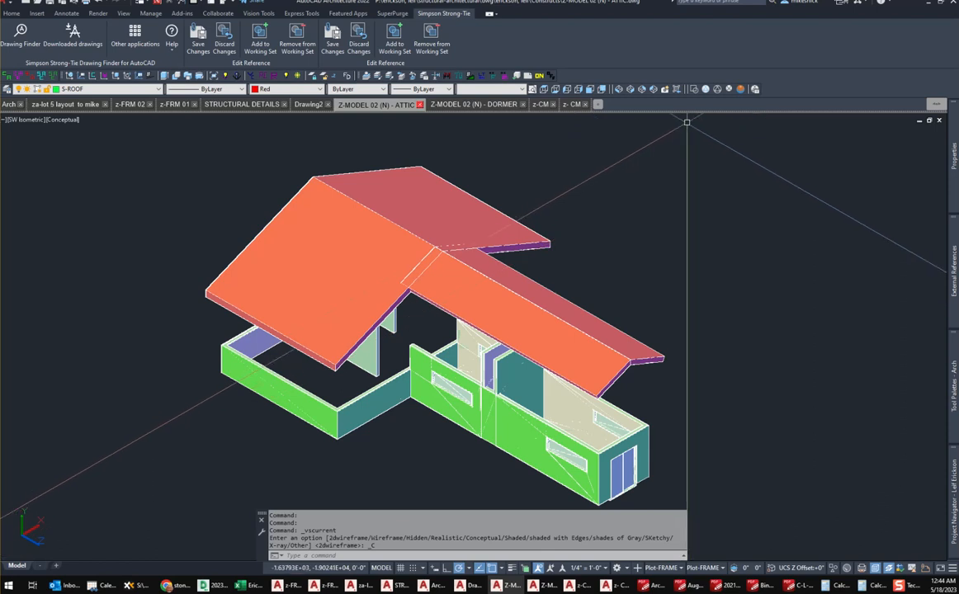
left_click(587, 90)
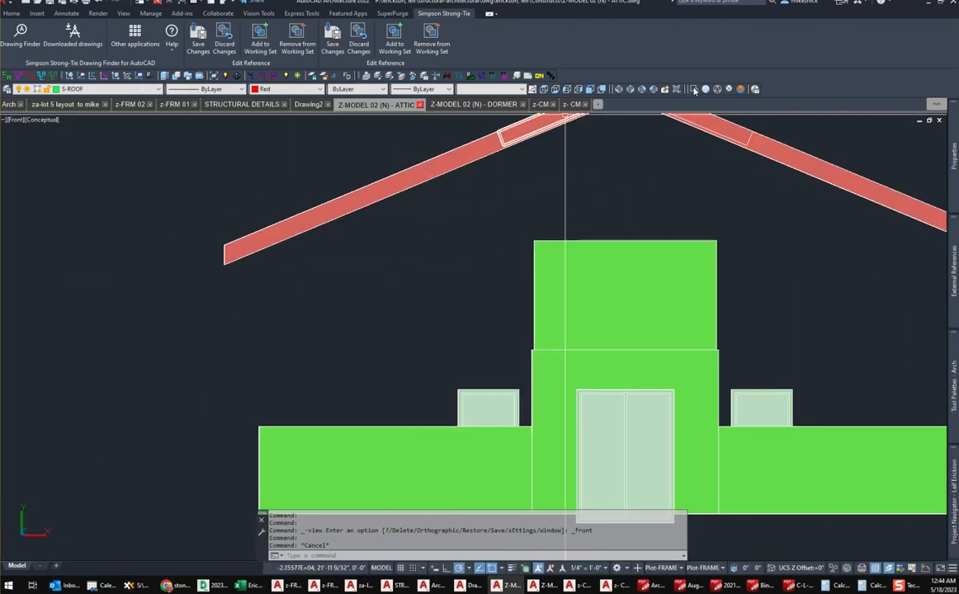
left_click(695, 89)
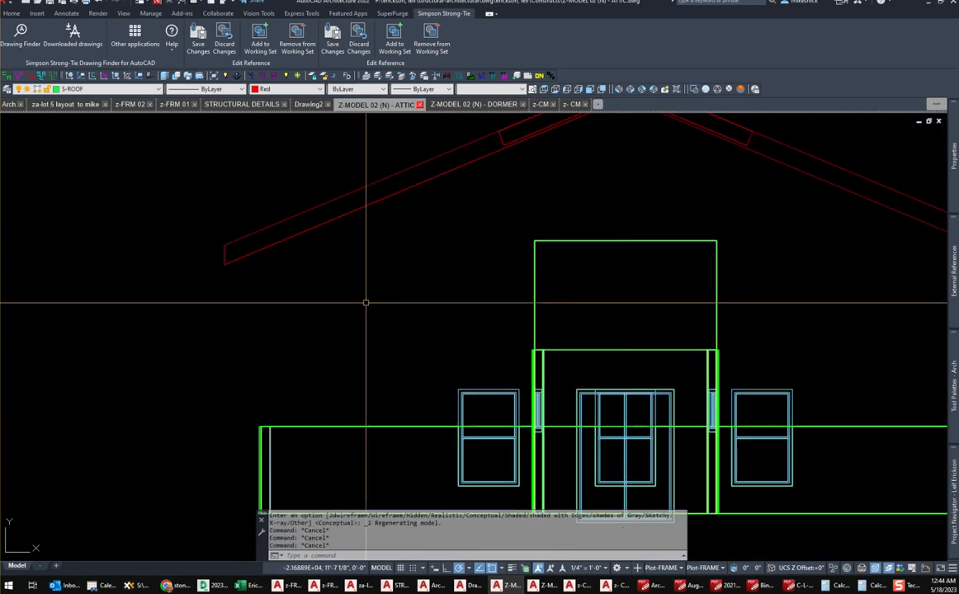
Draw a vertical construction line from the upper inner framing corner of the left attic wall.
type("xl")
key("Return")
scroll(199, 429, "up", 6)
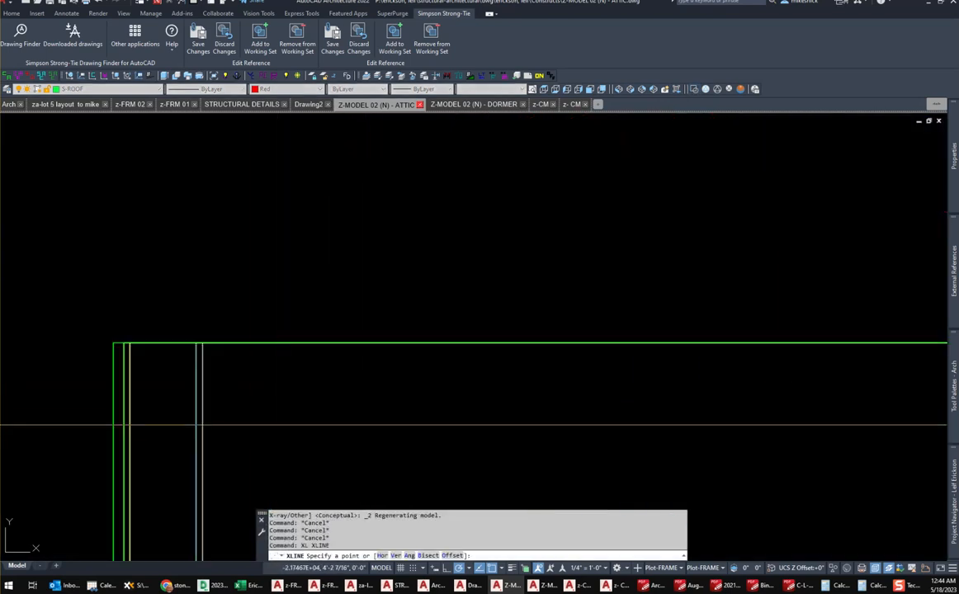
left_click(196, 344)
left_click(198, 315)
key("Return")
scroll(276, 320, "down", 5)
middle_click_drag(268, 232, 285, 401)
scroll(285, 401, "down", 3)
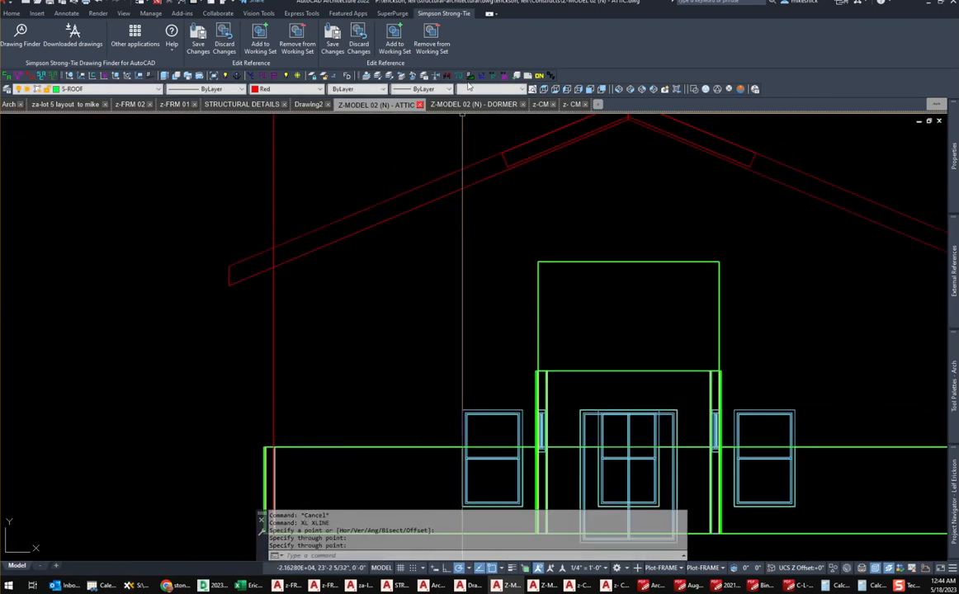
Set object snapping to zero elevation and draw a construction line along the left roof slope's underside from its lower eave corner.
left_click(335, 78)
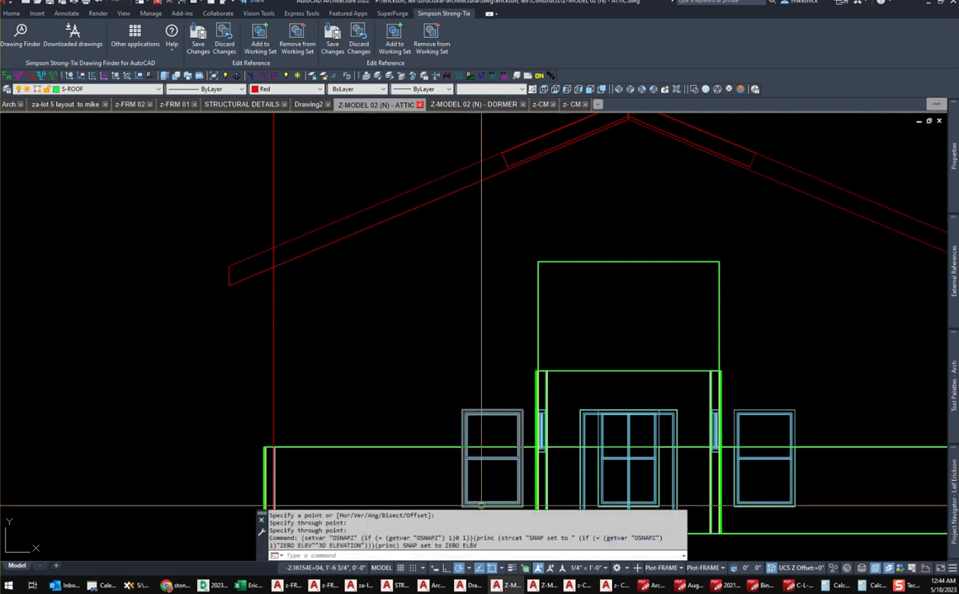
type("xl")
key("space")
left_click(230, 286)
right_click(363, 263, "shift")
key("r")
left_click(360, 232)
key("Escape")
key("Escape")
key("Escape")
Move the four roof objects at zero elevation from the construction lines' apparent intersection to the left attic wall's upper inner framing corner.
middle_click_drag(431, 233, 357, 359)
type("m")
key("space")
left_click(644, 242)
left_click(621, 261)
middle_click_drag(342, 392, 481, 268)
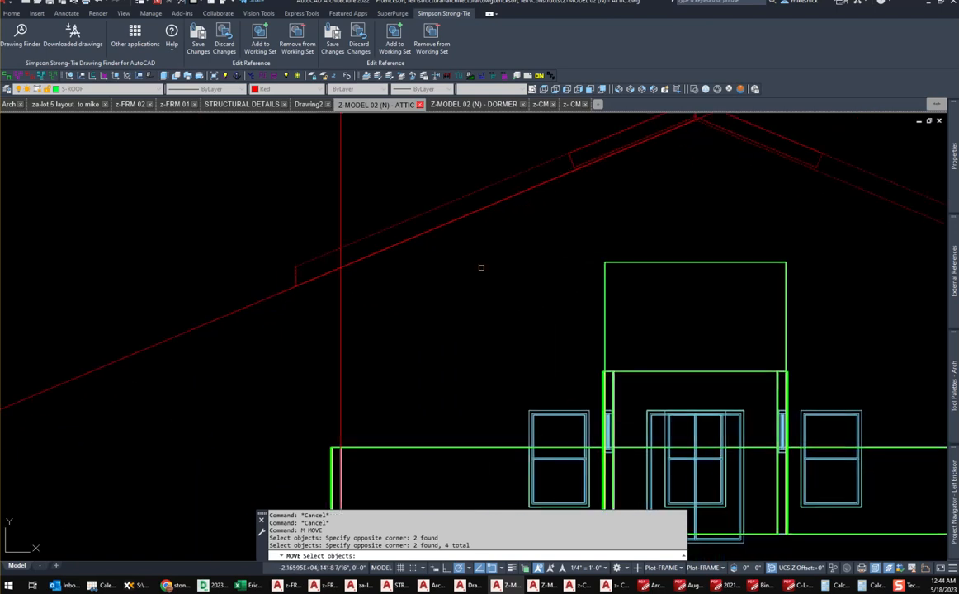
key("space")
right_click(289, 329, "shift")
key("a")
left_click(268, 297)
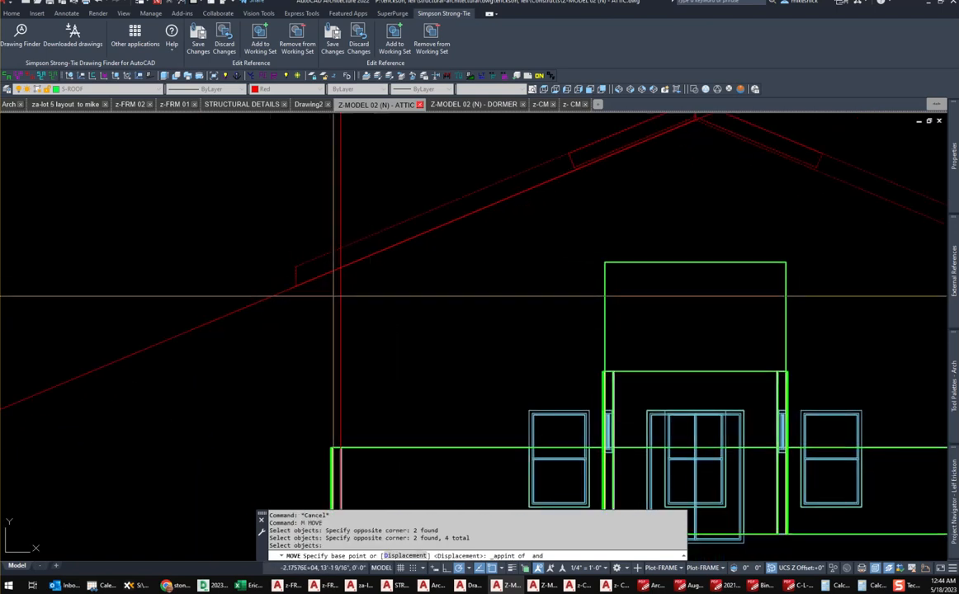
left_click(339, 268)
scroll(317, 299, "up", 10)
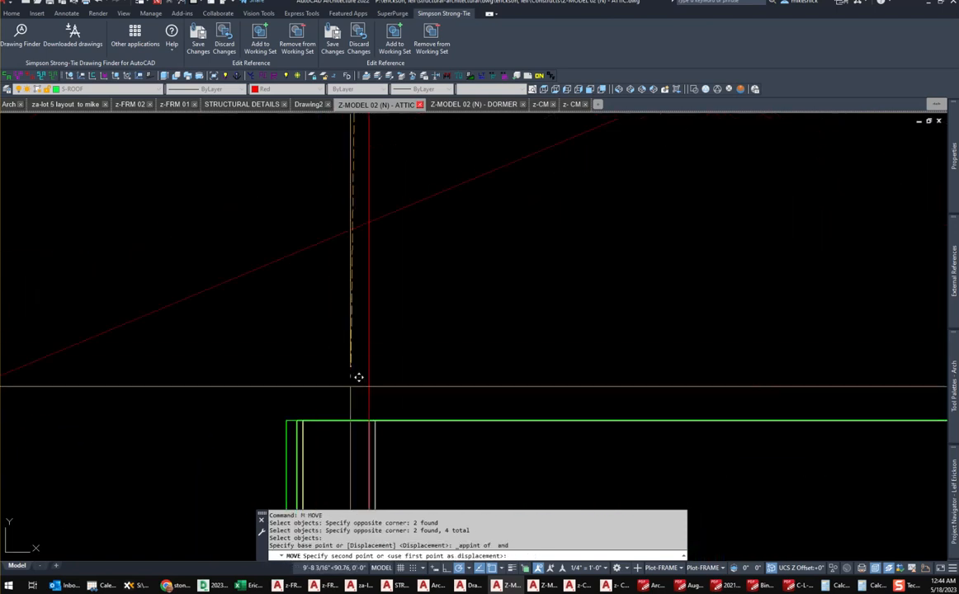
left_click(376, 411)
scroll(349, 336, "down", 10)
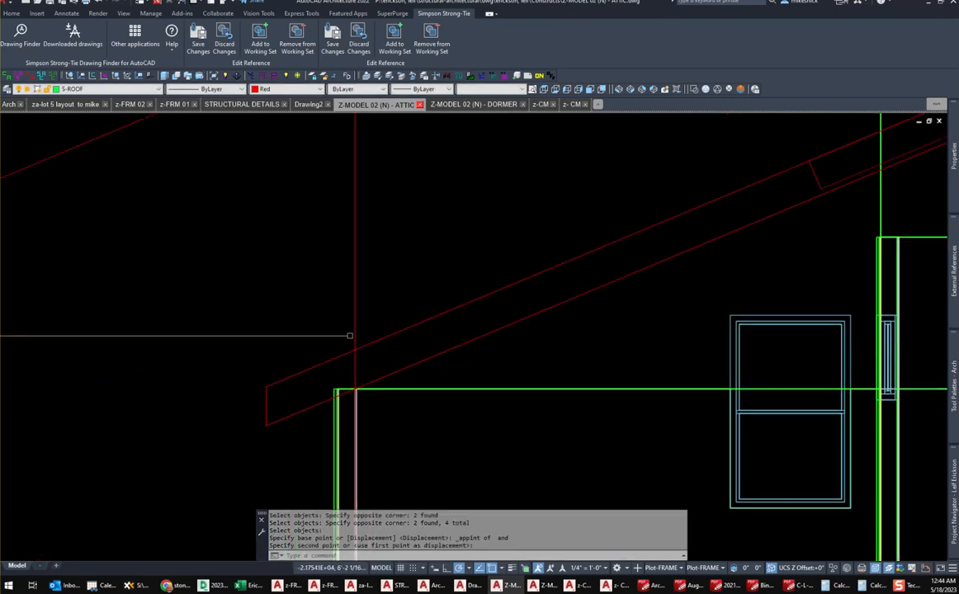
Switch to a southwest isometric view with Conceptual shading and orbit to examine the gable end with three windows.
key("Escape")
key("Escape")
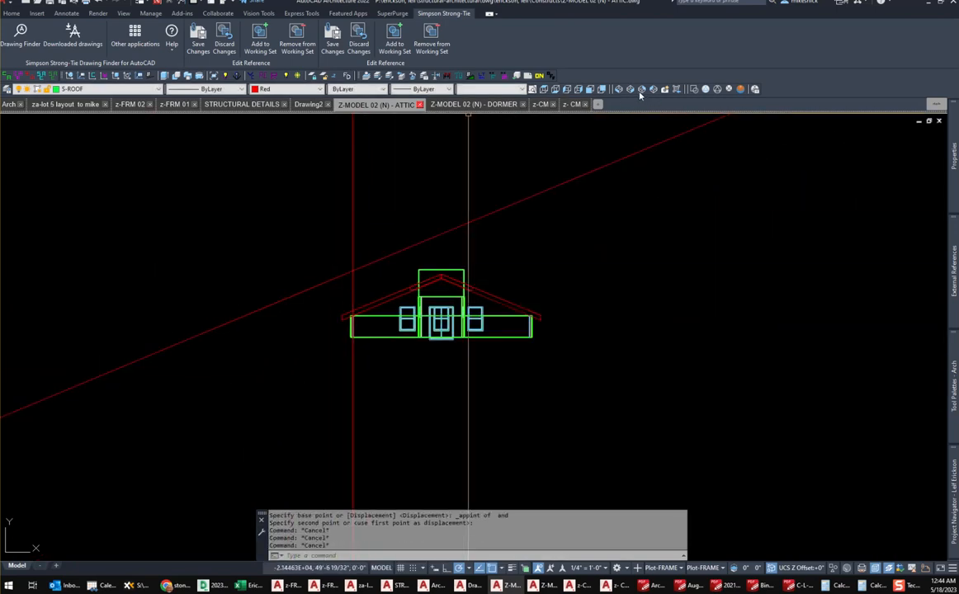
left_click(621, 89)
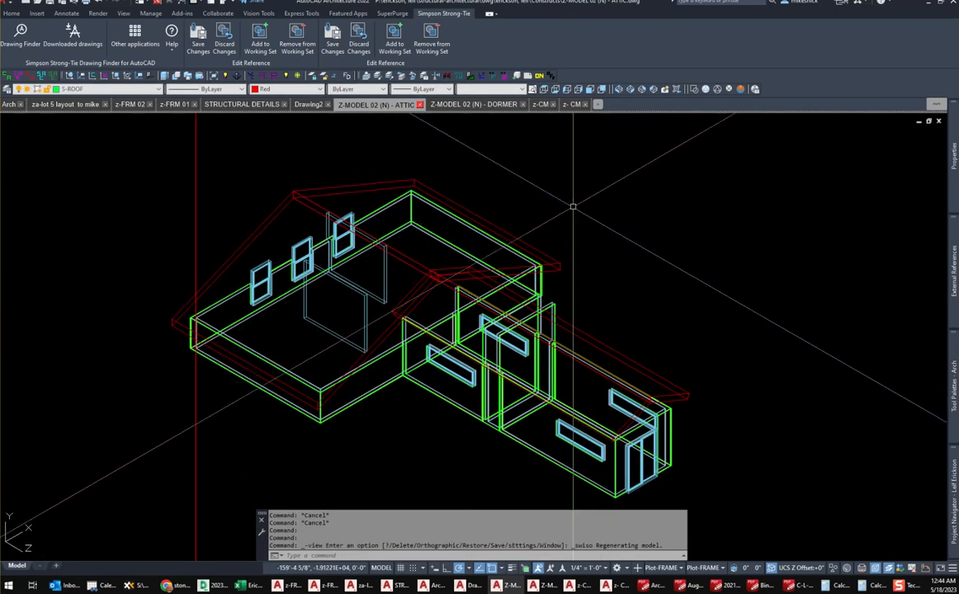
left_click(742, 89)
right_click(699, 240)
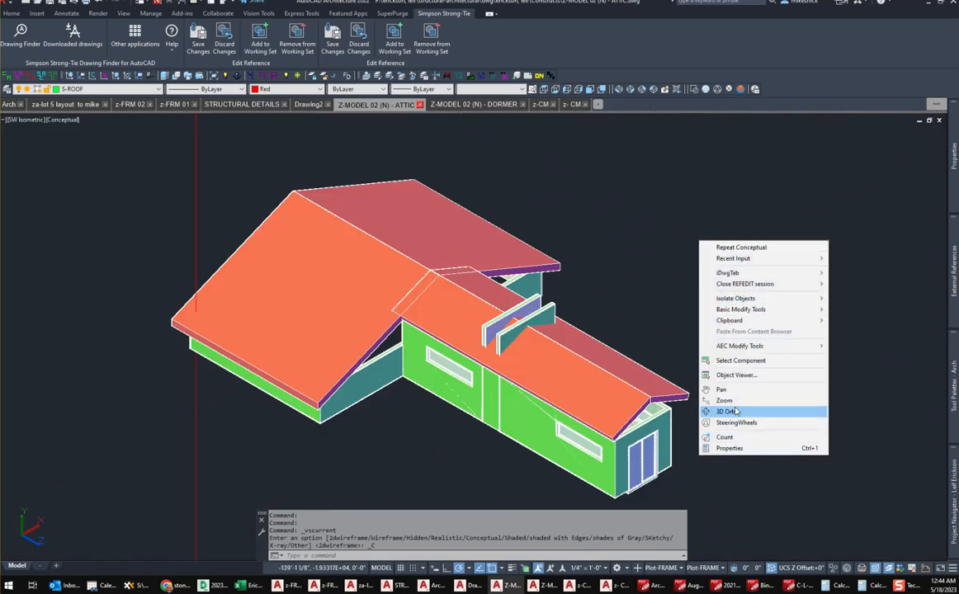
left_click(727, 411)
left_click_drag(707, 411, 628, 332)
key("Escape")
key("Escape")
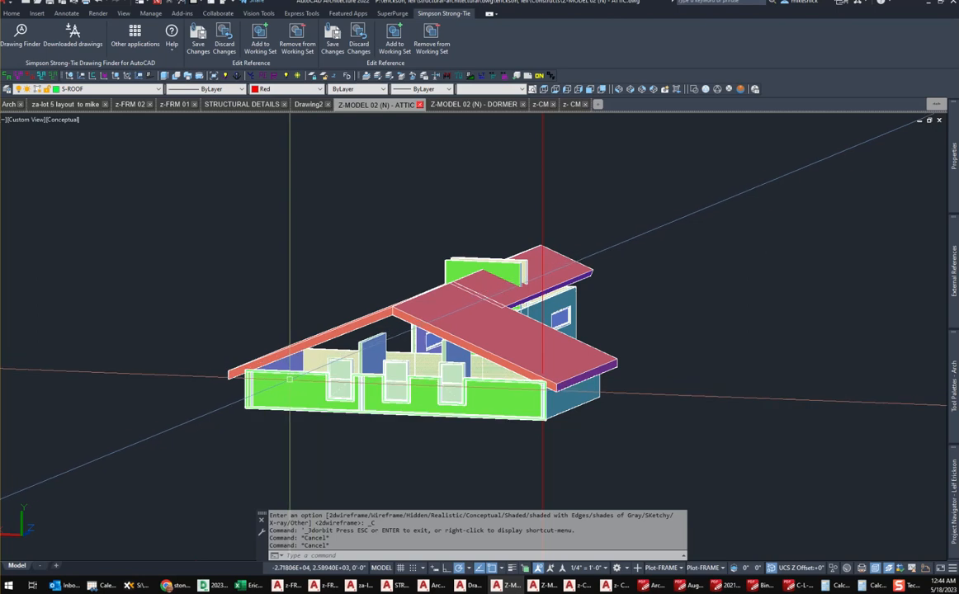
Auto-project the roof lines of the two attic gable end walls to the main roof's two slabs.
left_click(322, 355)
left_click(270, 385)
right_click(287, 458)
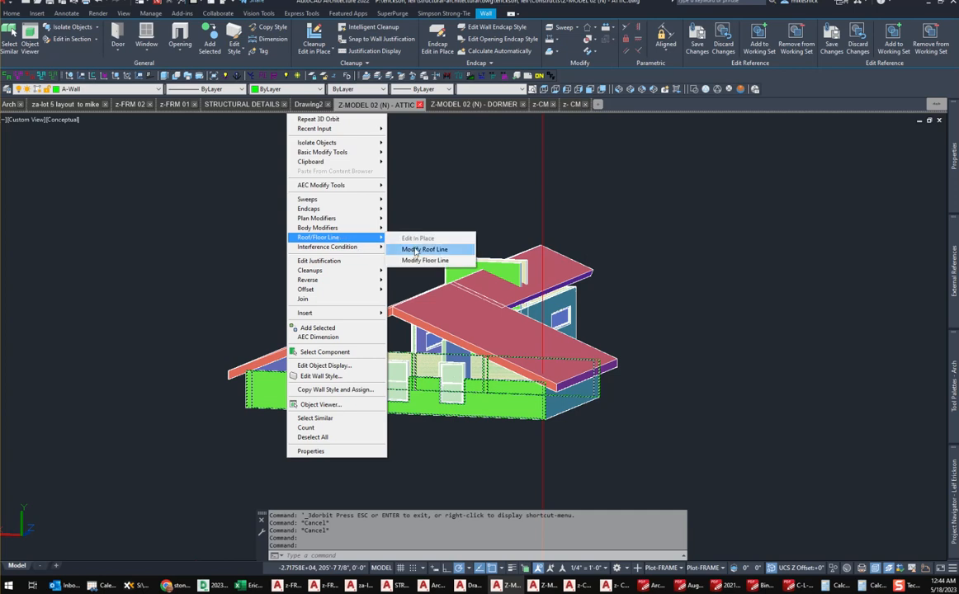
left_click(424, 250)
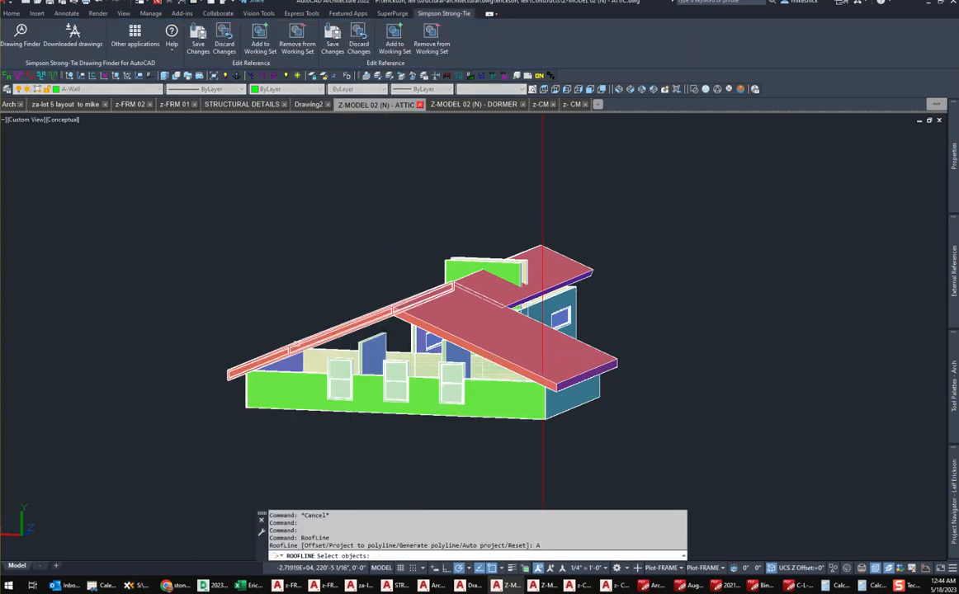
left_click(387, 299)
left_click(387, 299)
key("Return")
right_click(760, 290)
key("Escape")
key("Escape")
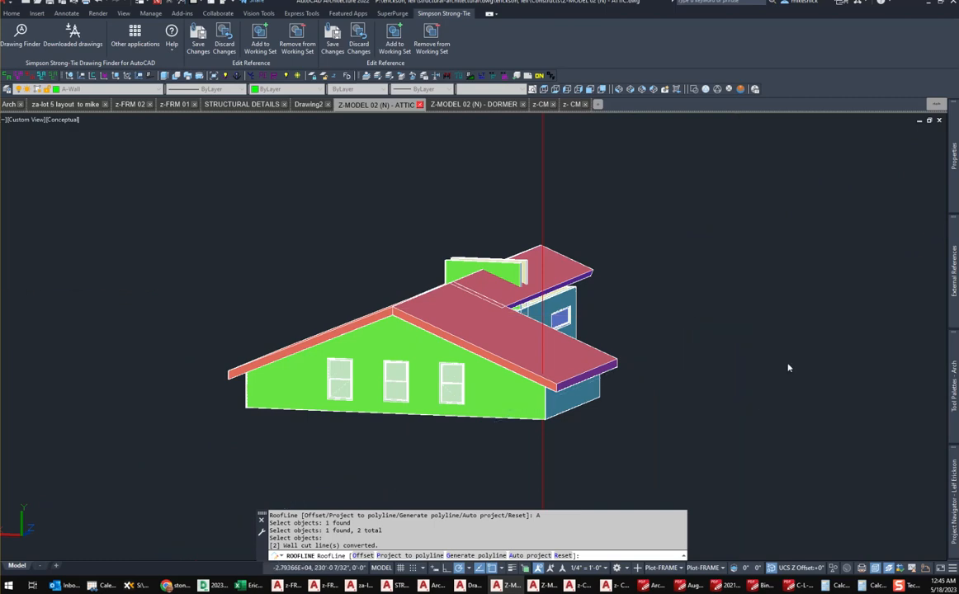
Orbit to the sliding-door end and examine how the walls meet the main roof and the smaller projecting roof.
right_click(714, 338)
left_click(750, 507)
left_click_drag(758, 462, 437, 367)
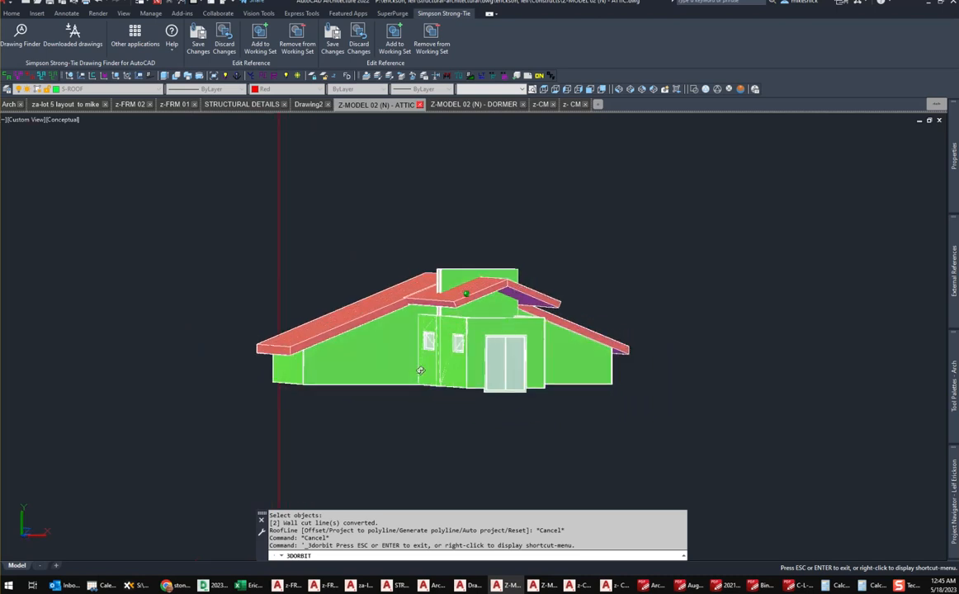
key("Escape")
key("Escape")
scroll(444, 366, "up", 3)
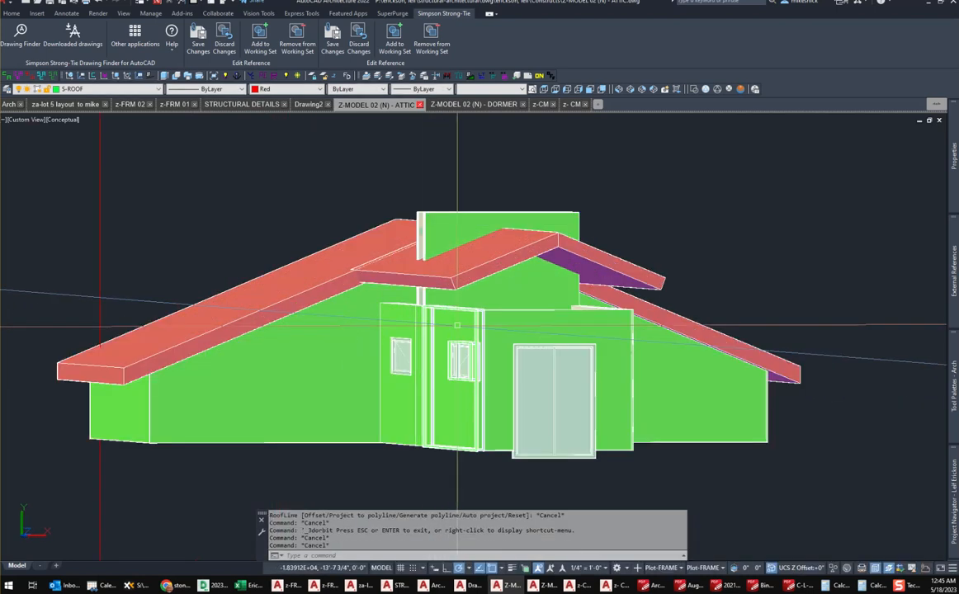
scroll(458, 357, "down", 3)
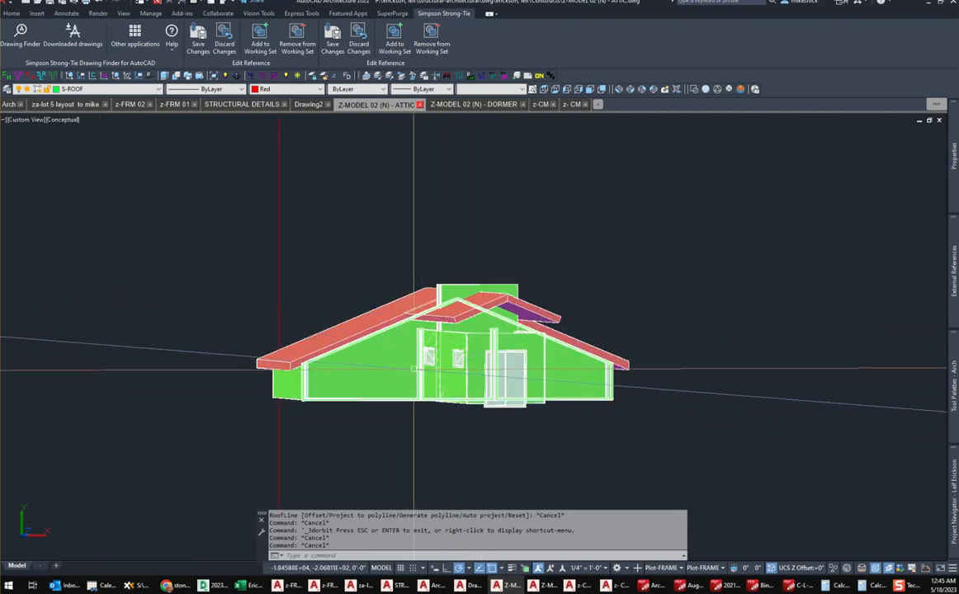
scroll(427, 343, "up", 6)
left_click(523, 336)
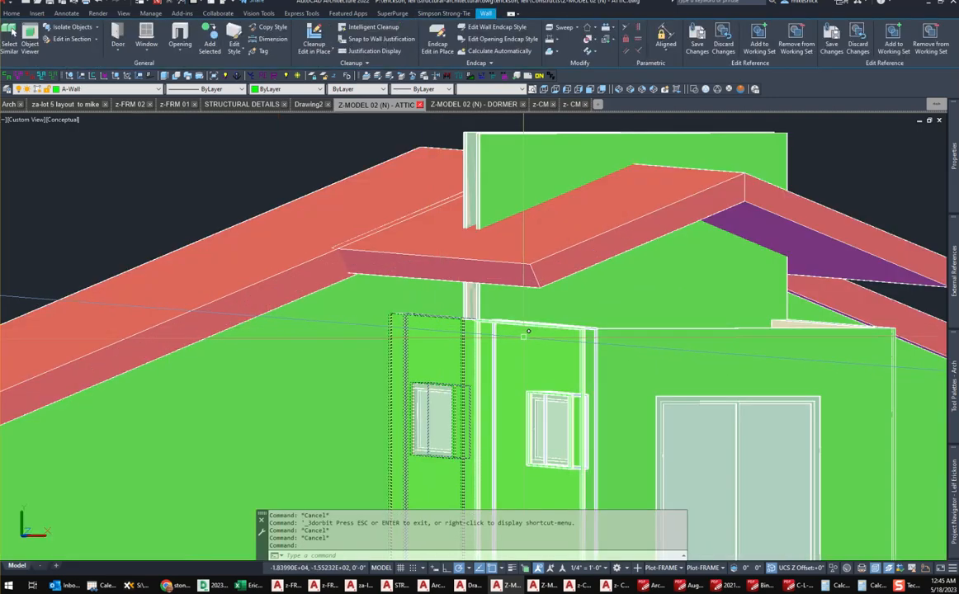
left_click(541, 335)
scroll(546, 335, "down", 4)
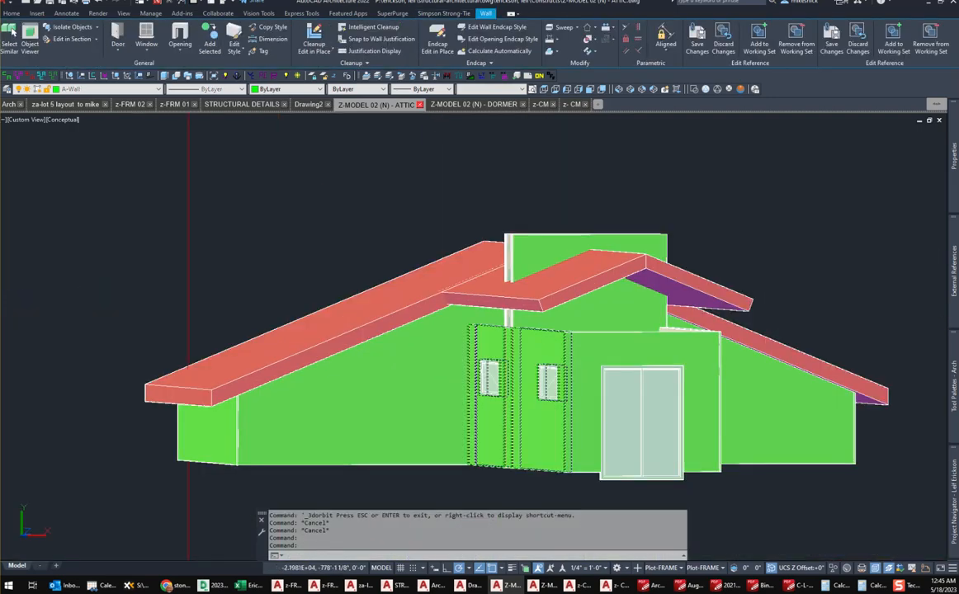
middle_click_drag(559, 345, 559, 346, "shift")
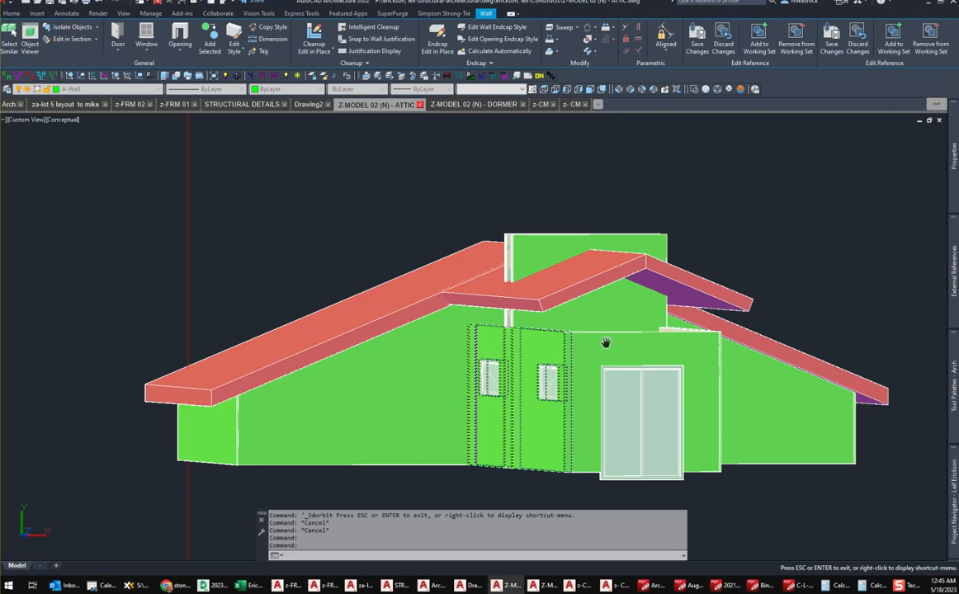
key("Escape")
key("Escape")
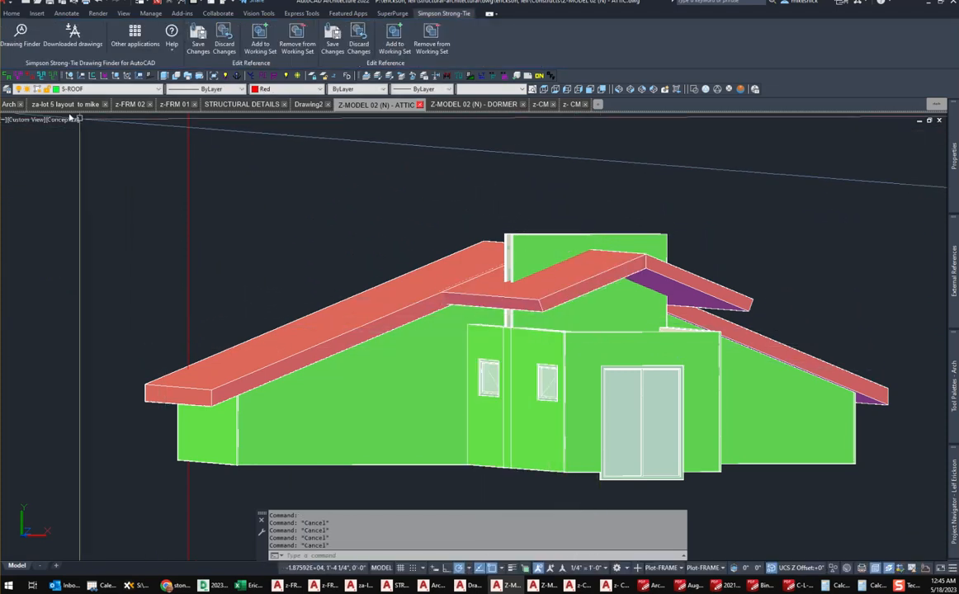
Try to measure the left dormer wall's height above the floor line in the za-lot 5 layout to mike section, and return to the attic model.
left_click(67, 104)
scroll(455, 333, "down", 5)
scroll(178, 224, "up", 2)
scroll(446, 252, "up", 6)
middle_click_drag(431, 263, 431, 189)
type("d")
key("Return")
right_click(417, 360, "shift")
left_click(471, 187)
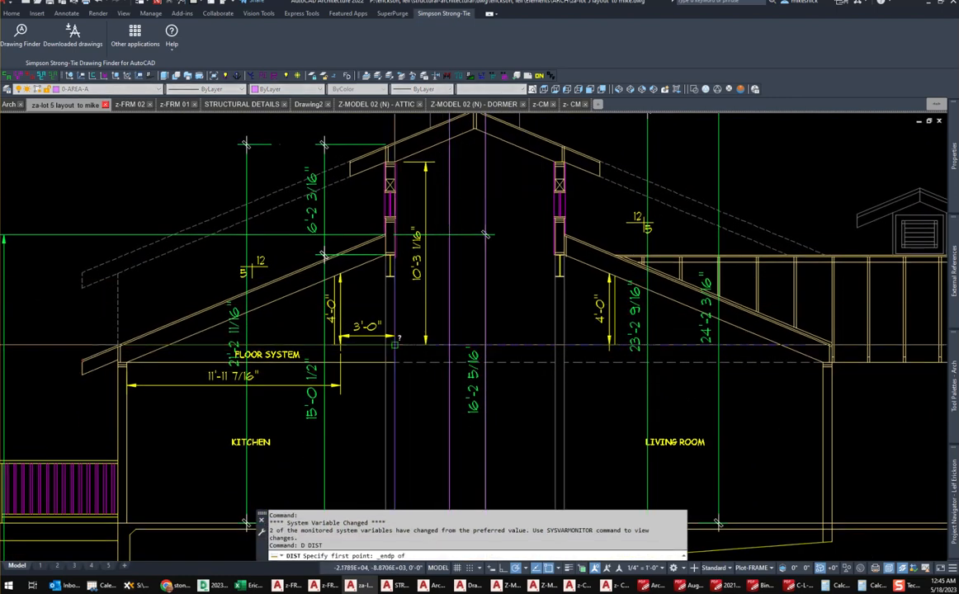
left_click(424, 167)
middle_click_drag(395, 338, 394, 384)
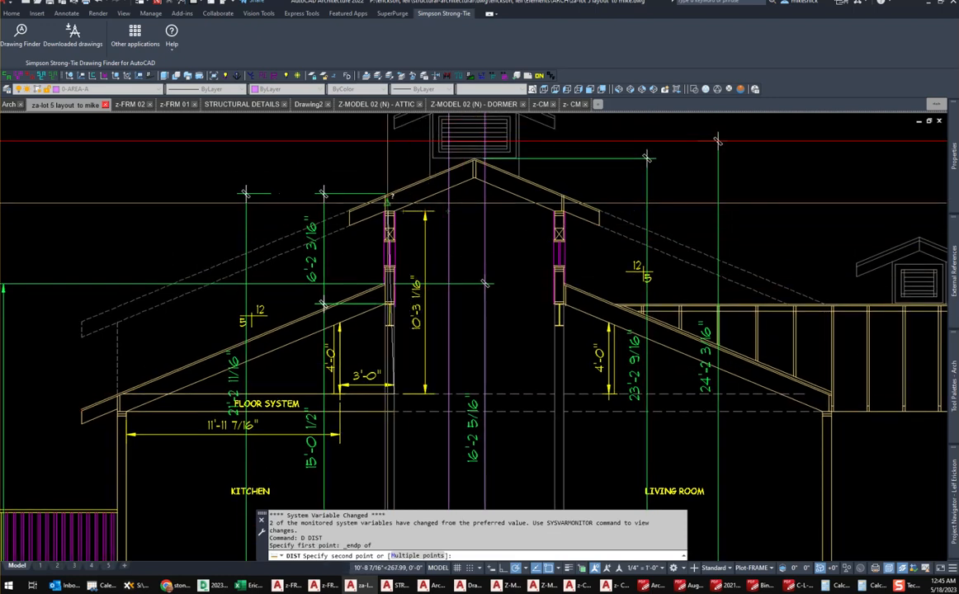
key("Escape")
key("Escape")
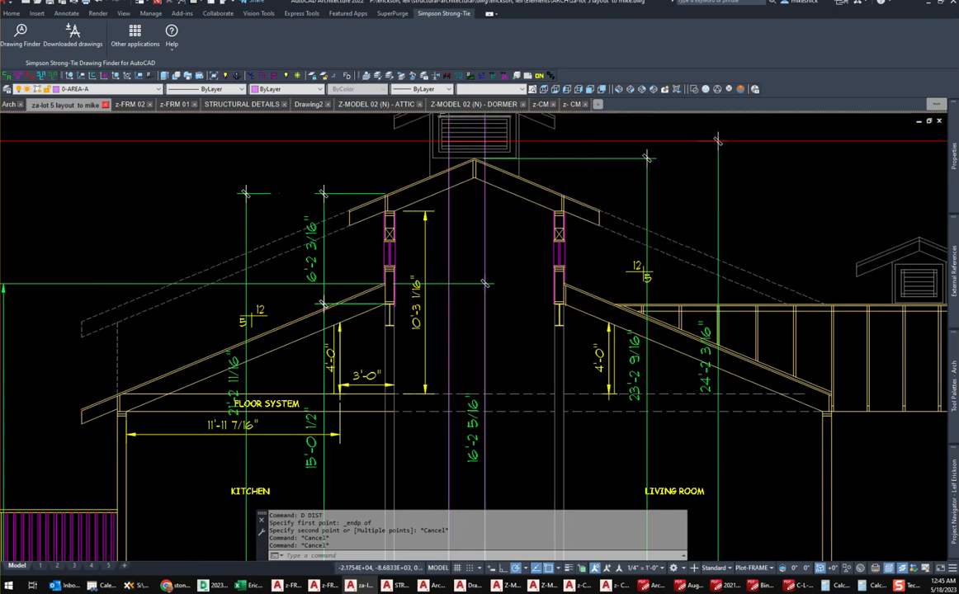
left_click(376, 104)
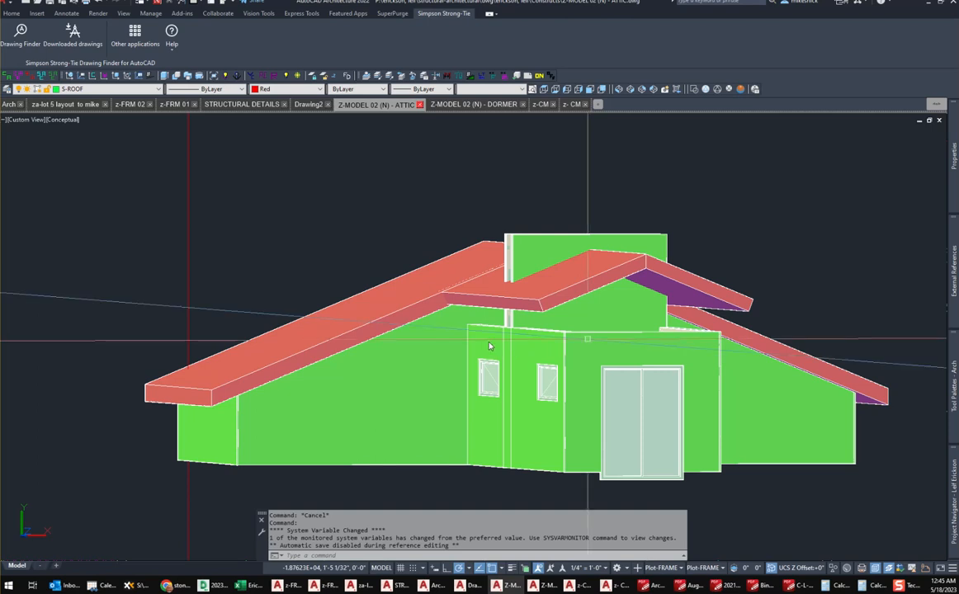
left_click(490, 346)
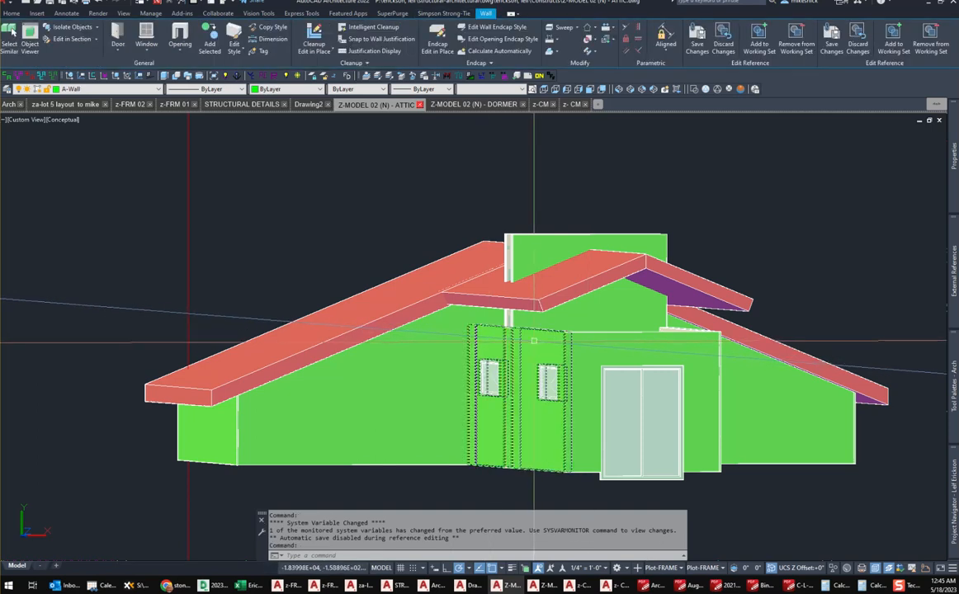
scroll(535, 340, "up", 3)
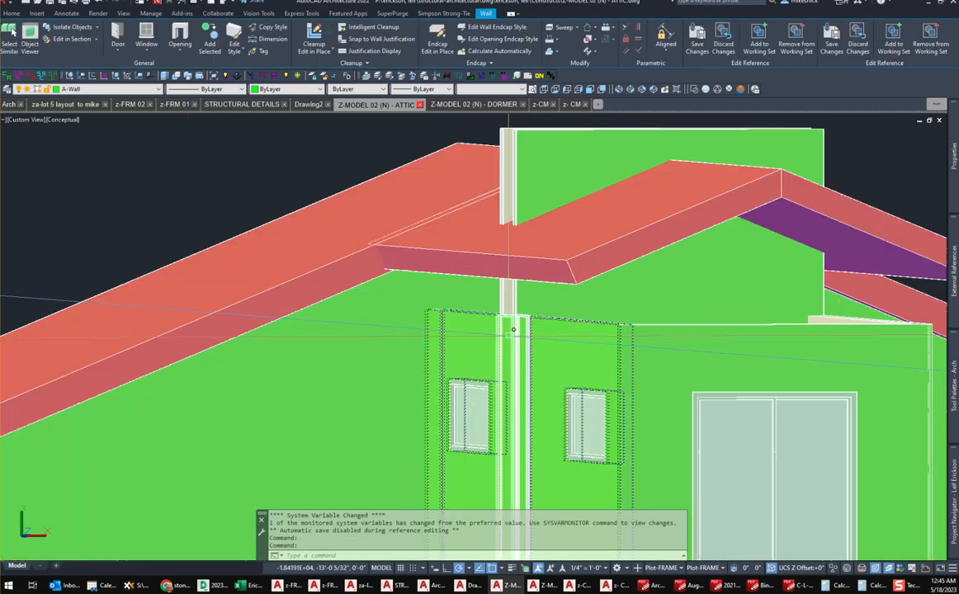
middle_click_drag(690, 342, 335, 323)
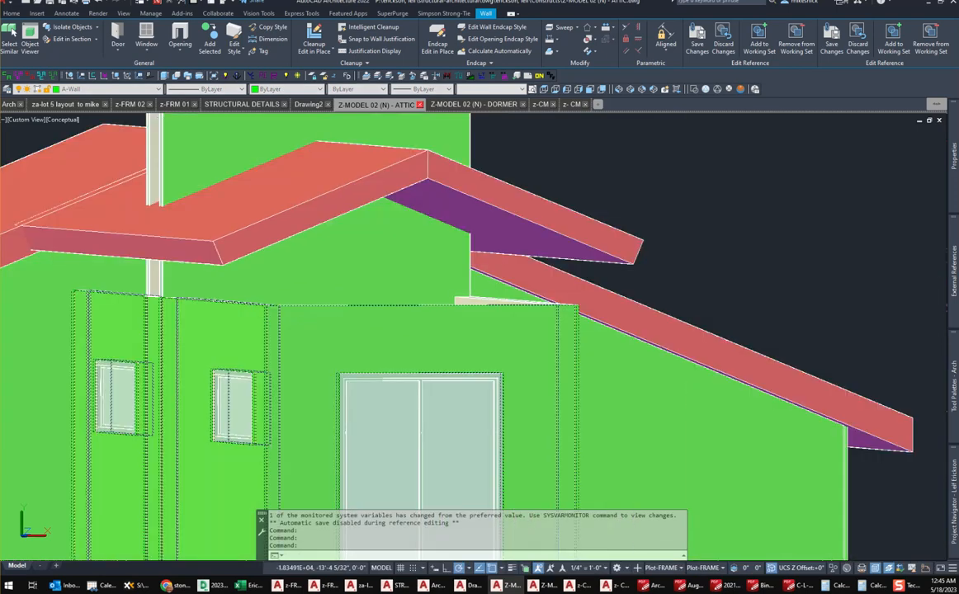
scroll(760, 242, "down", 3)
right_click(685, 233)
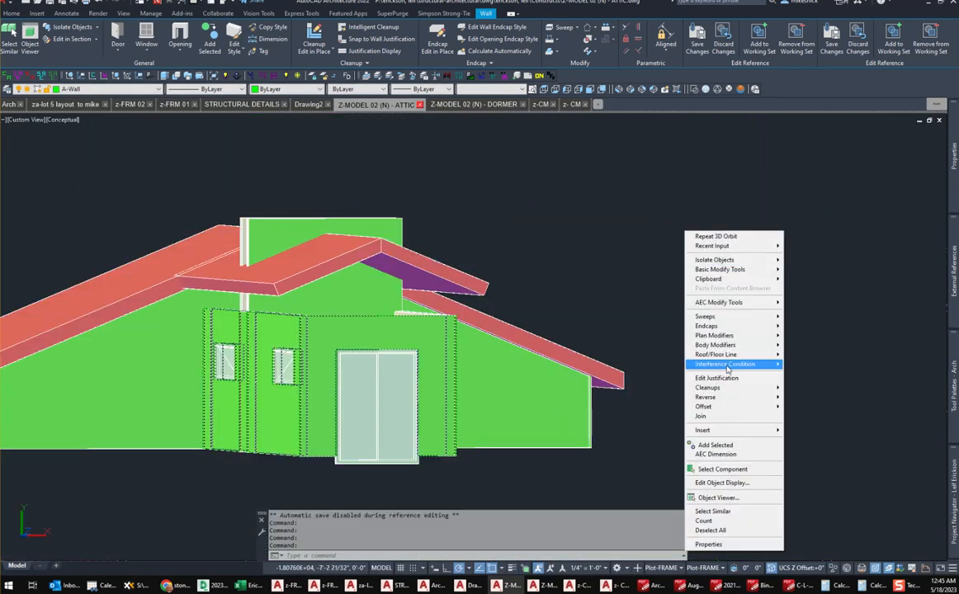
left_click(718, 499)
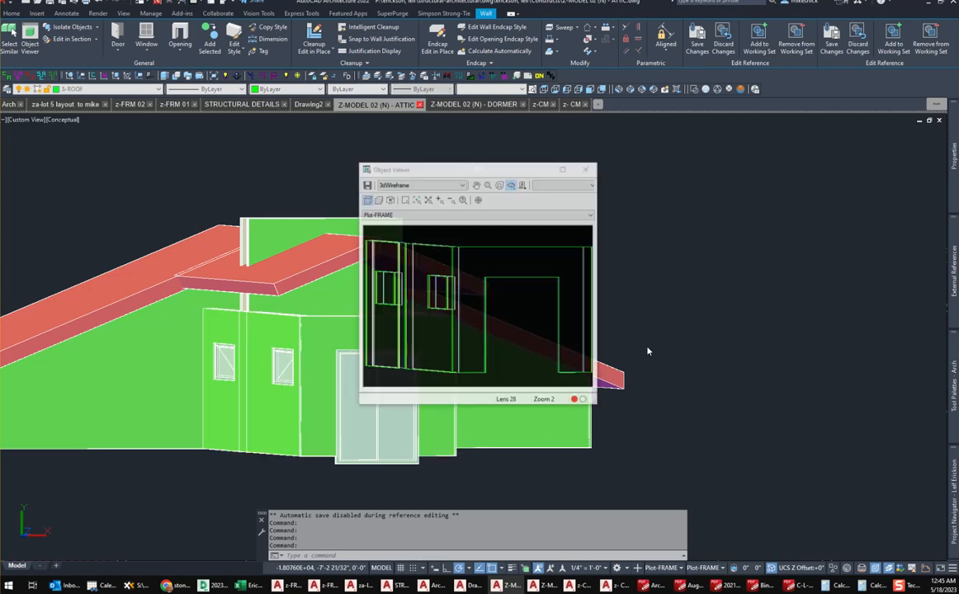
key("Escape")
right_click(660, 252)
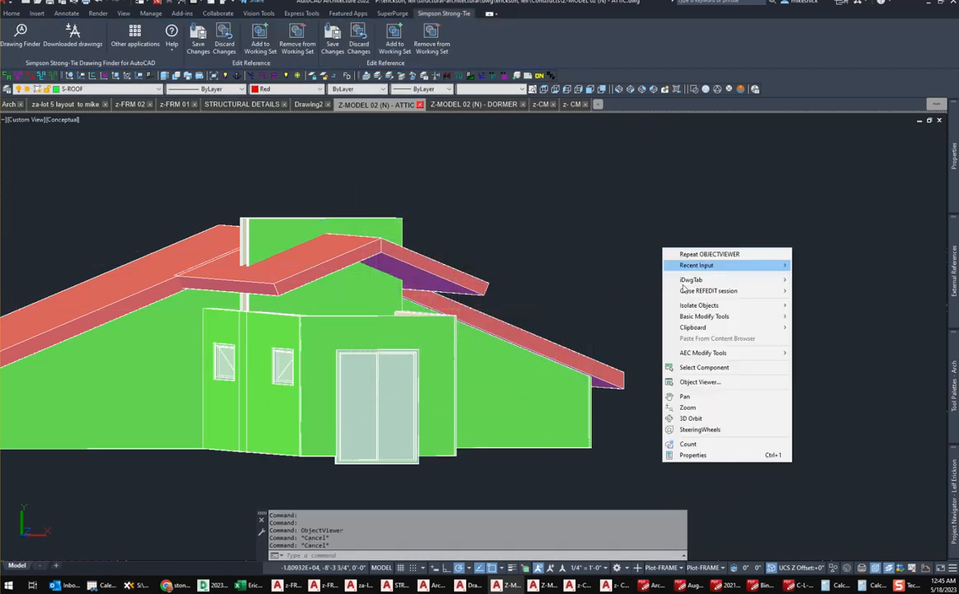
key("Escape")
key("Escape")
key("Escape")
Try to change the base height of the projecting wing's three walls holding the two small windows and the sliding door.
left_click(224, 326)
left_click(272, 324)
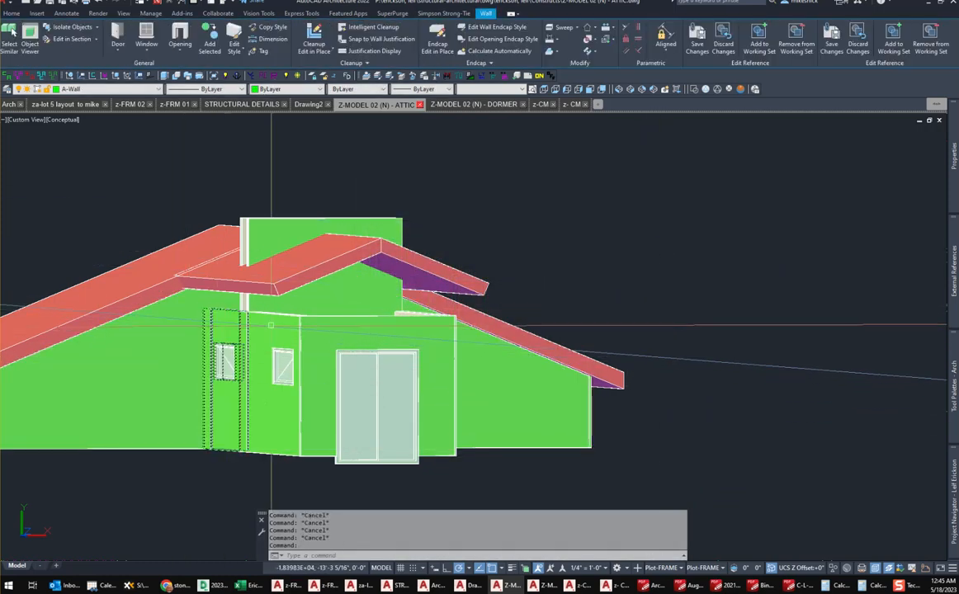
left_click(326, 330)
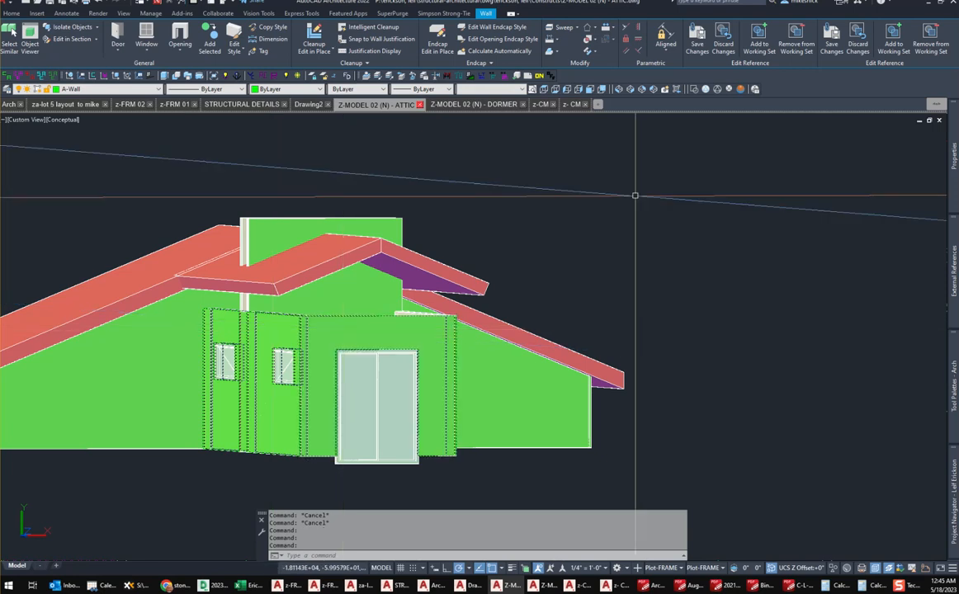
mouse_move(954, 166)
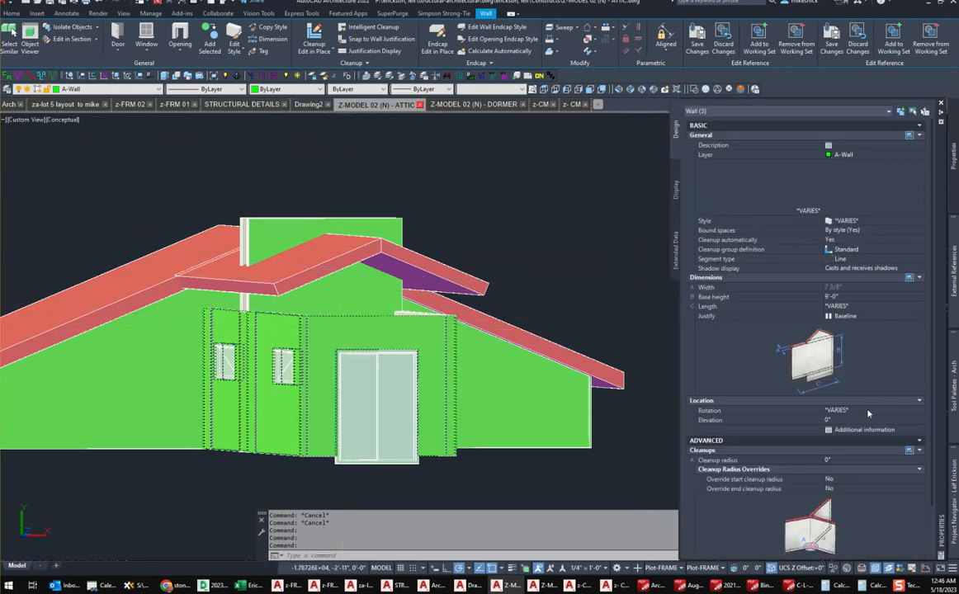
left_click(920, 297)
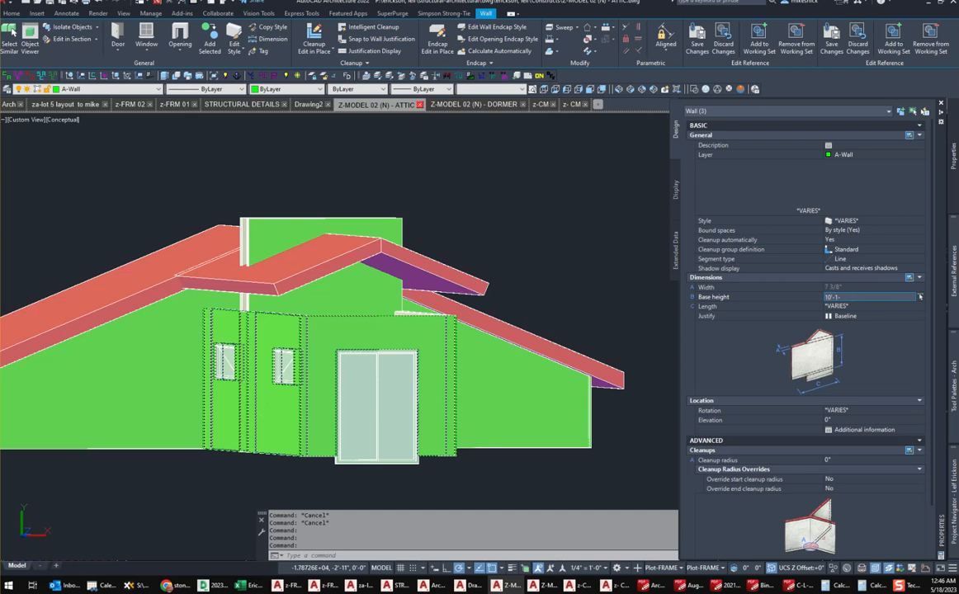
key("Return")
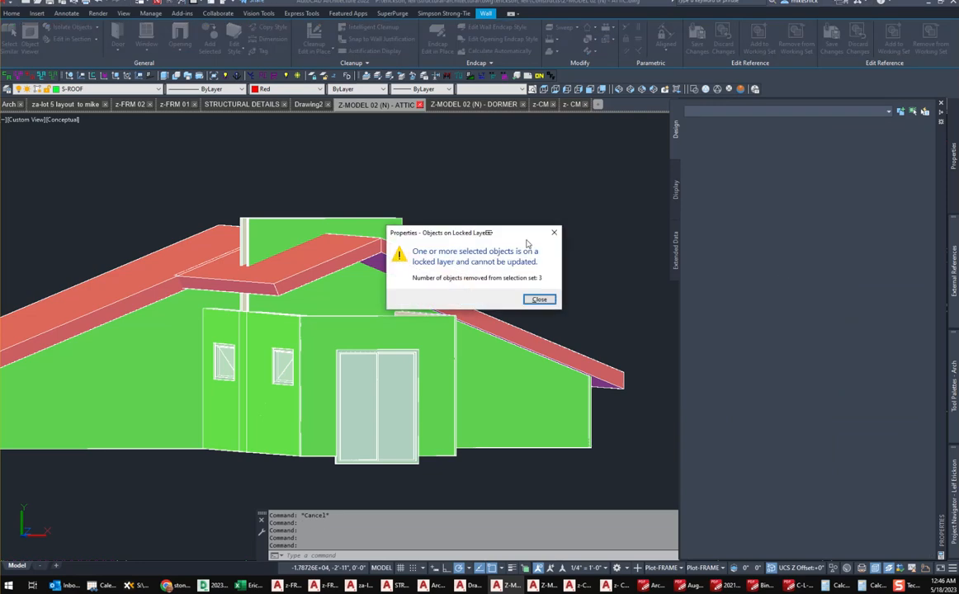
left_click(538, 299)
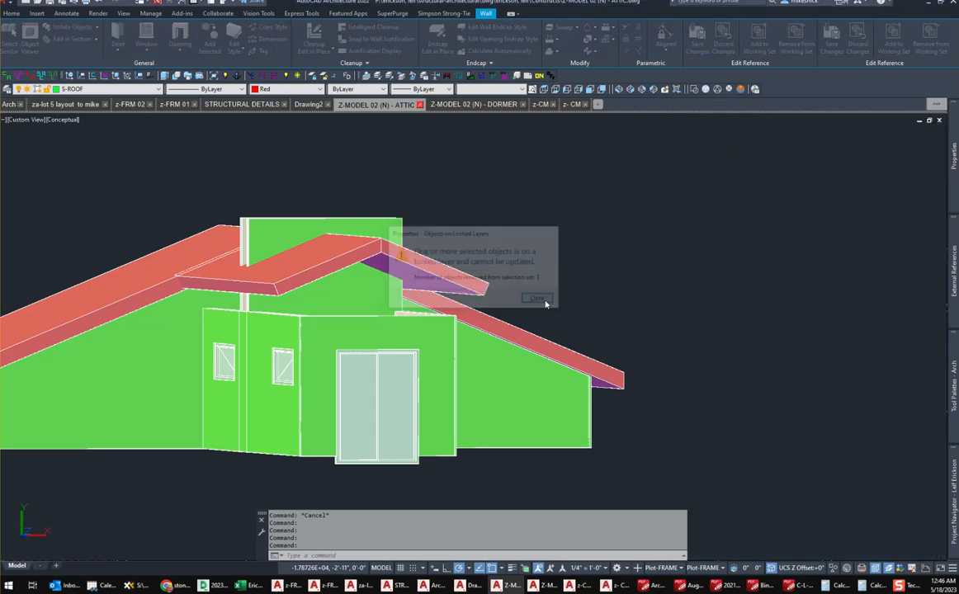
Recheck the dormer wall dimension in the layout section and try to set the wing's three walls to a 10'-3 1/16" base height.
left_click(65, 104)
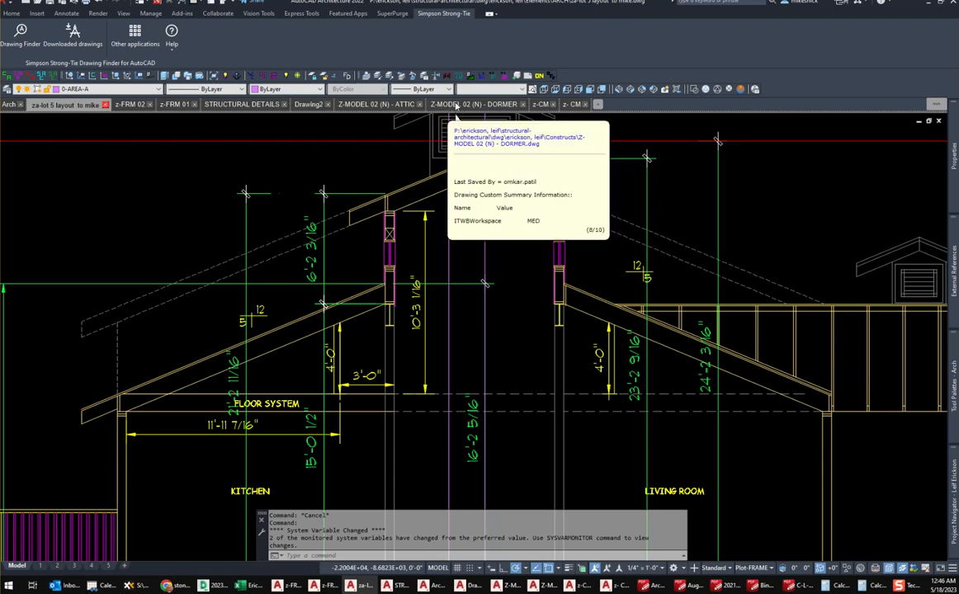
left_click(396, 101)
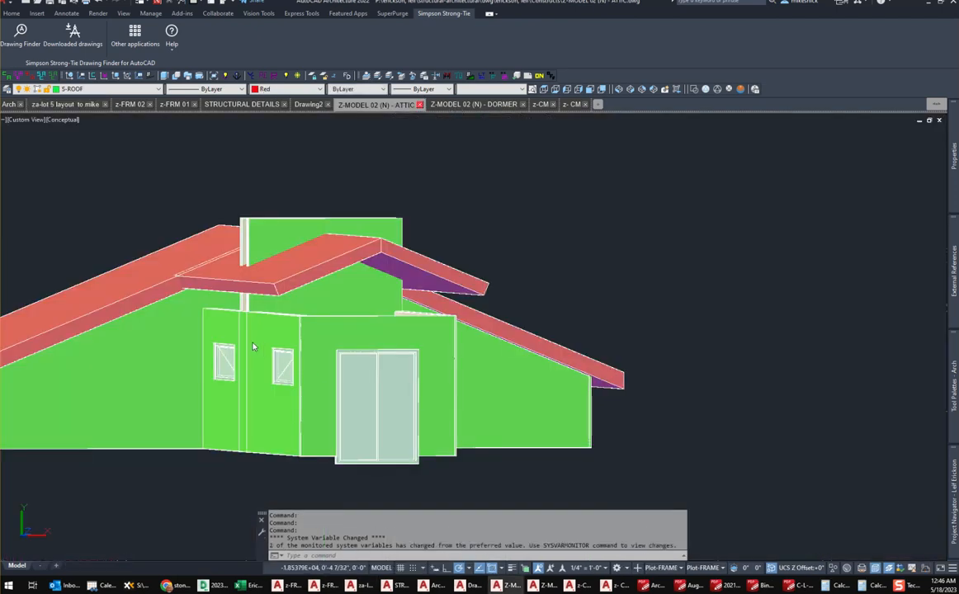
left_click(241, 334)
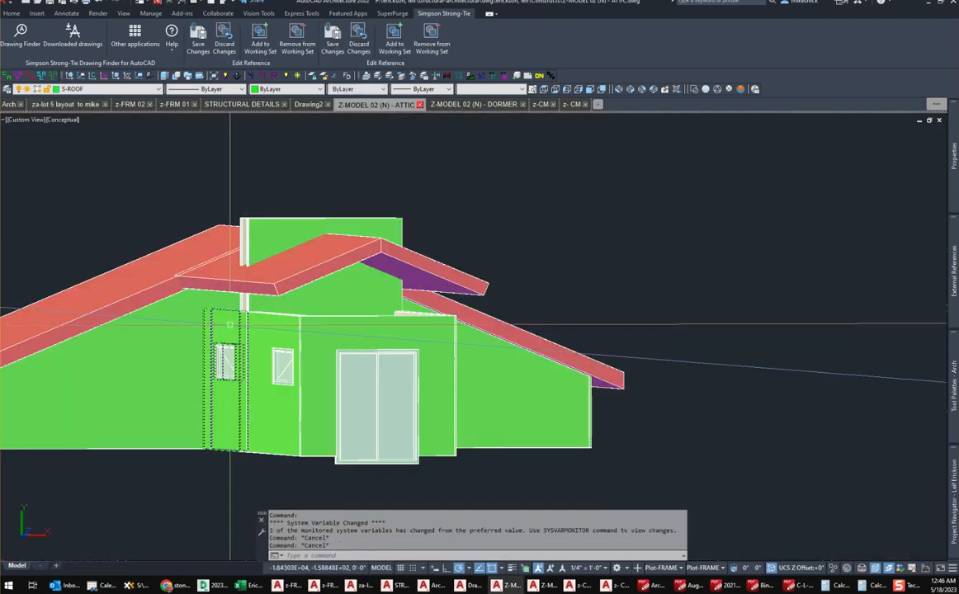
left_click(275, 325)
mouse_move(955, 184)
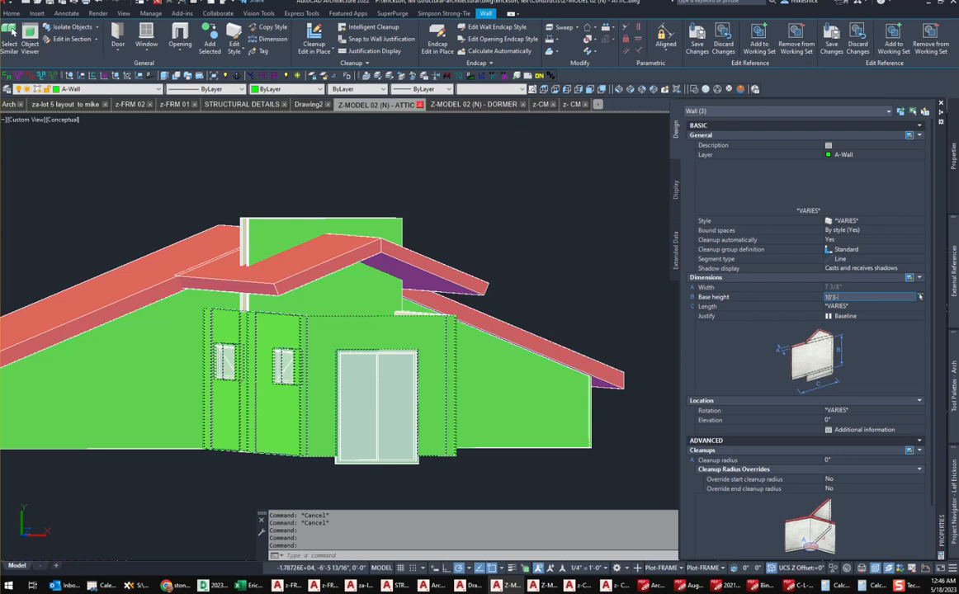
key("Return")
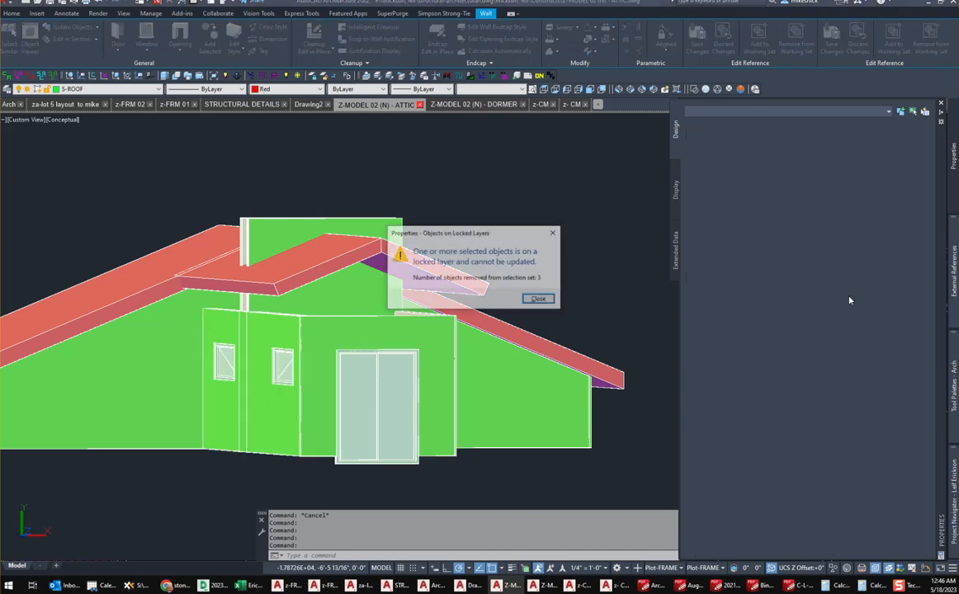
Try to set the base height of the sliding-door wall alone to 10'-3 1/16".
left_click(540, 300)
key("Escape")
key("Escape")
scroll(574, 247, "down", 3)
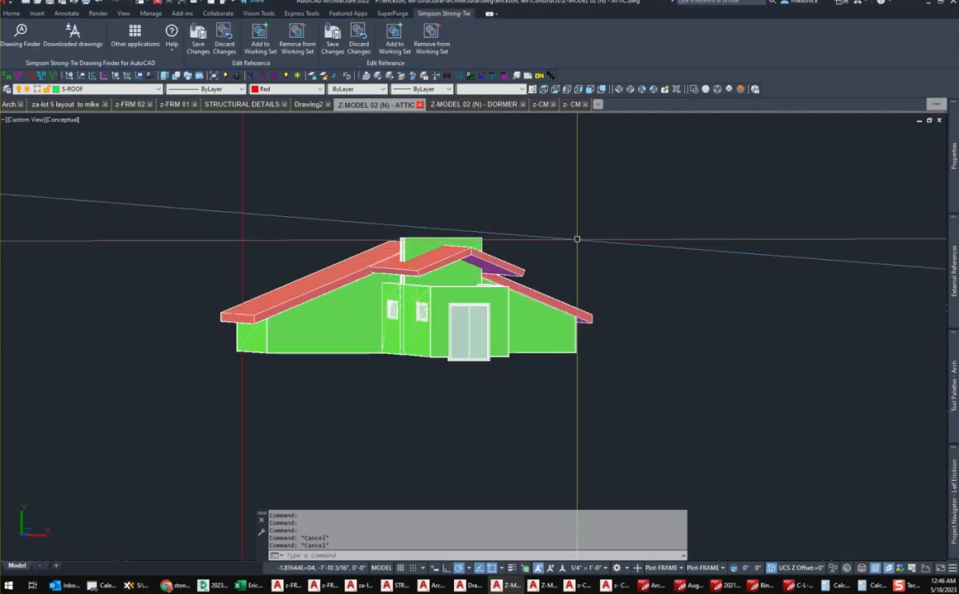
right_click(584, 240)
key("Escape")
key("Escape")
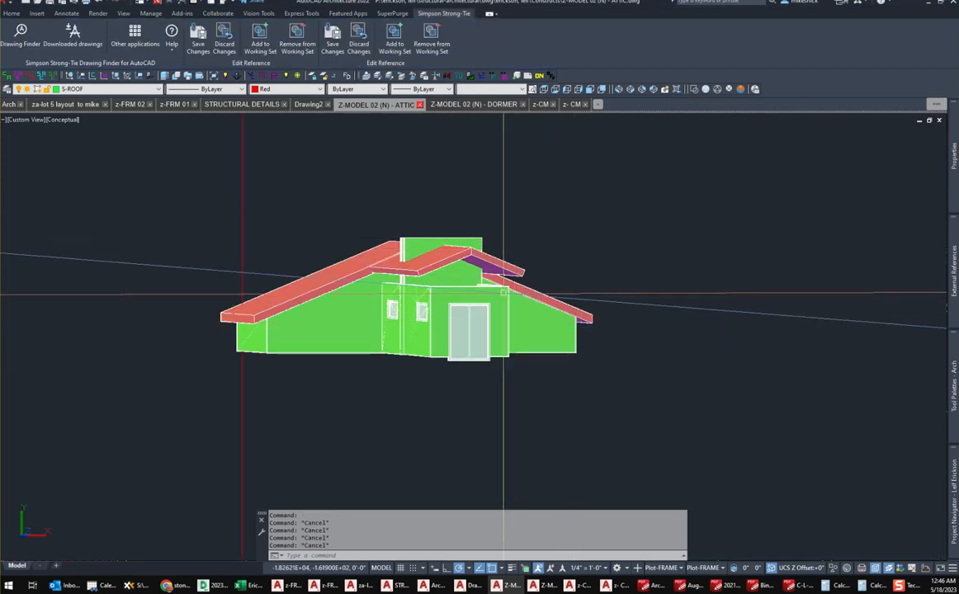
left_click(504, 293)
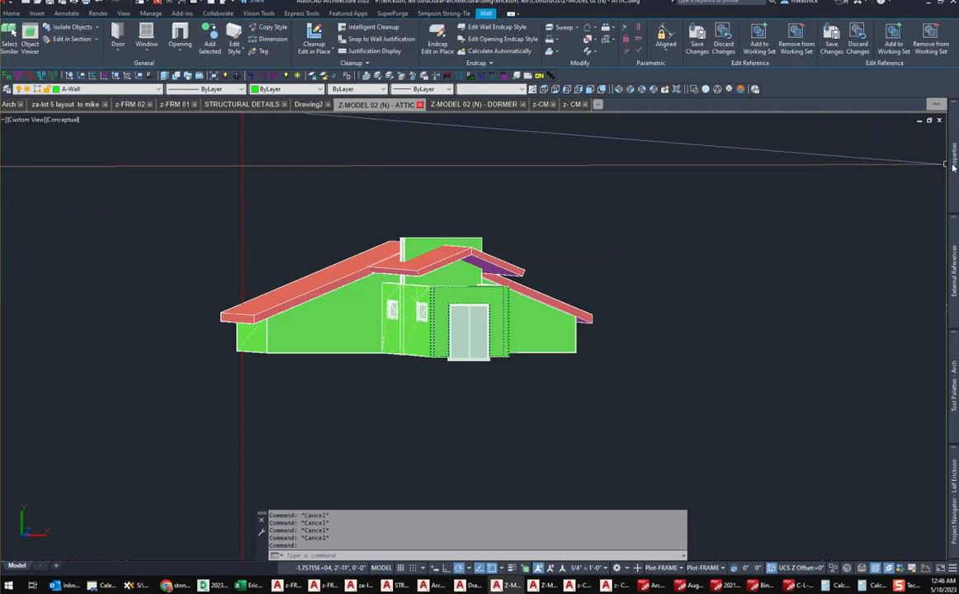
left_click(860, 299)
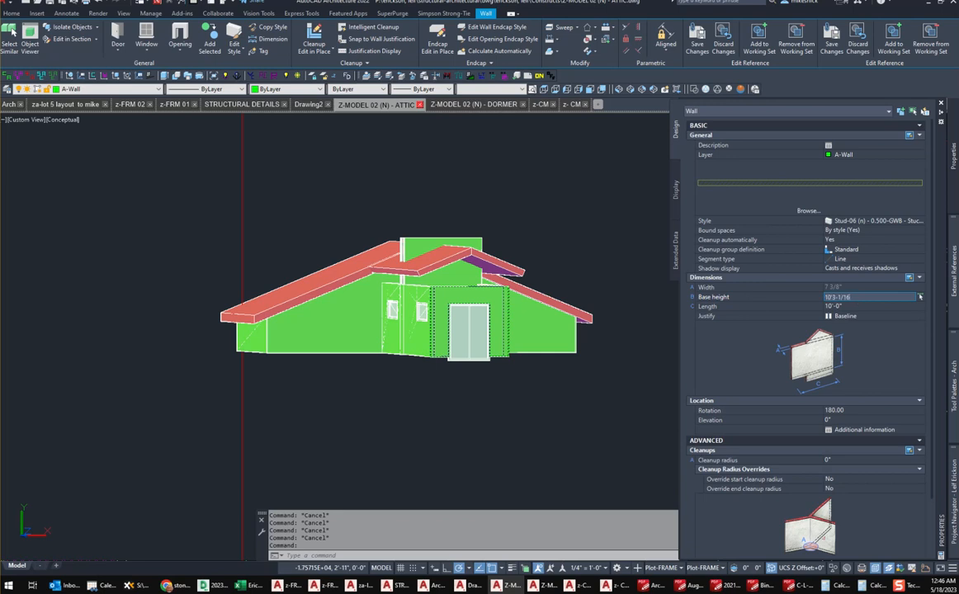
key("Return")
left_click(539, 299)
key("Escape")
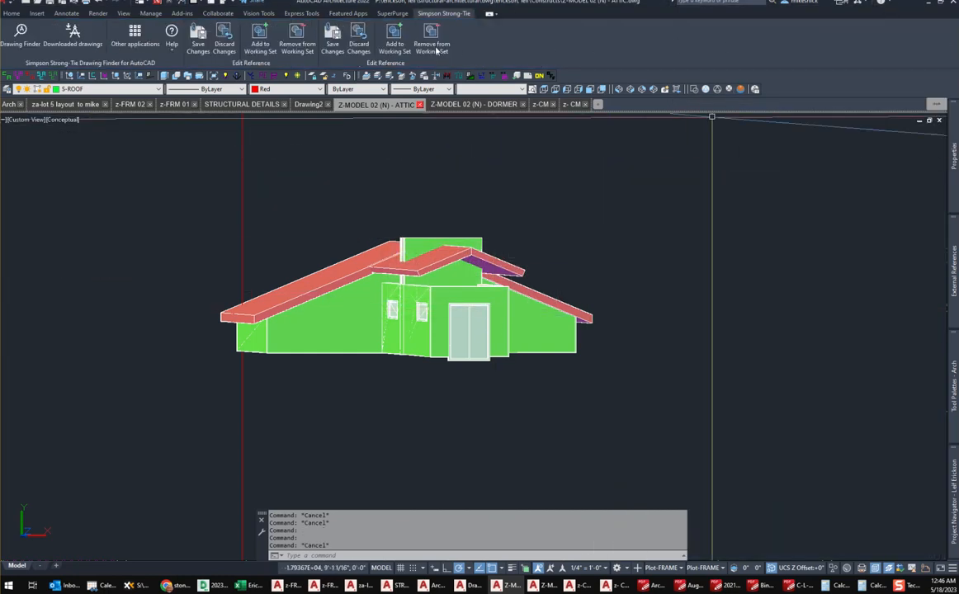
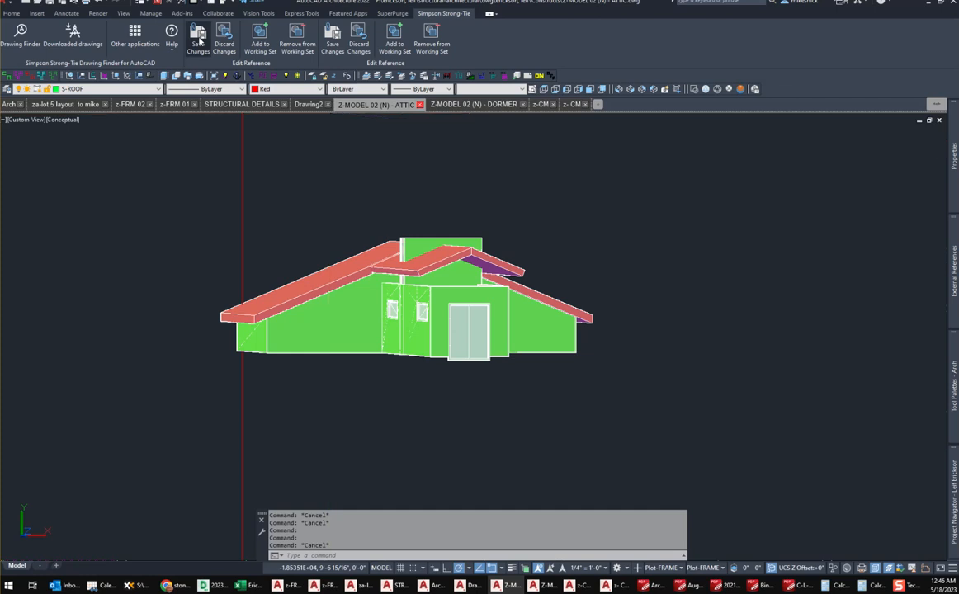
Save the in-place edits back to the Z-ROOF 02 (N) reference and end the reference editing session.
left_click(482, 316)
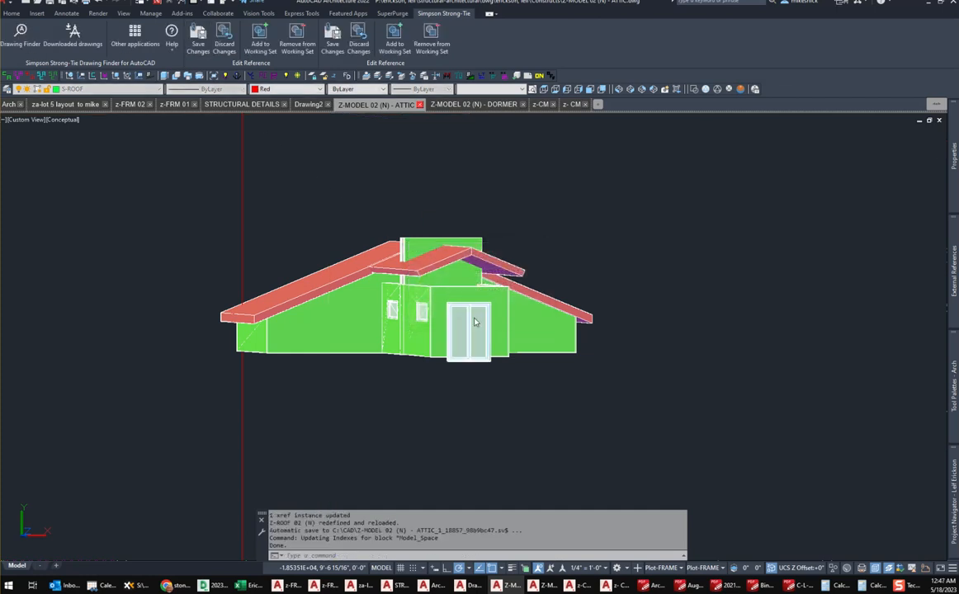
key("Escape")
key("Escape")
key("Escape")
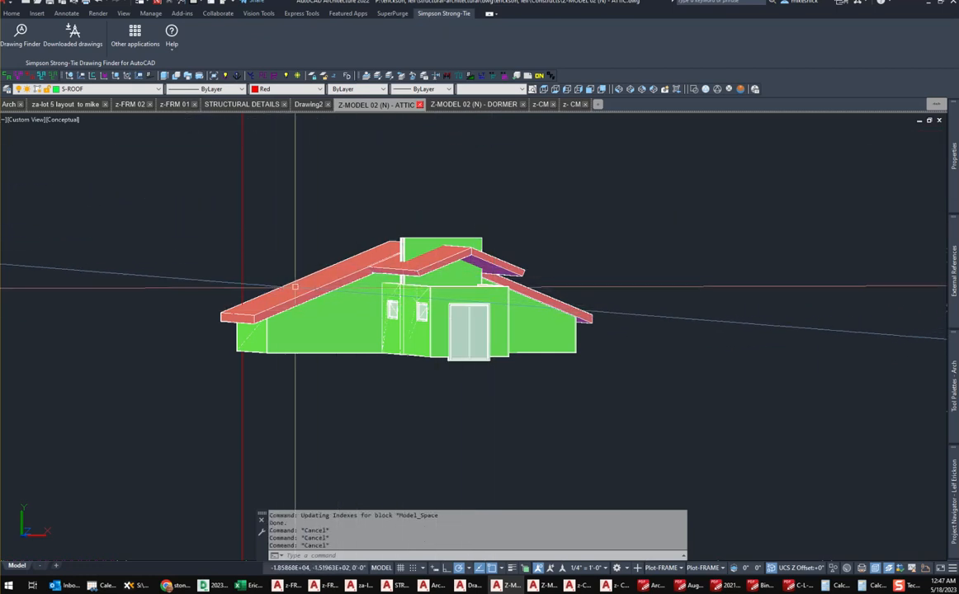
Open the roof reference Z-ROOF 02 (N) from the attic model as its own drawing.
middle_click_drag(282, 157, 271, 236)
key("Escape")
key("Escape")
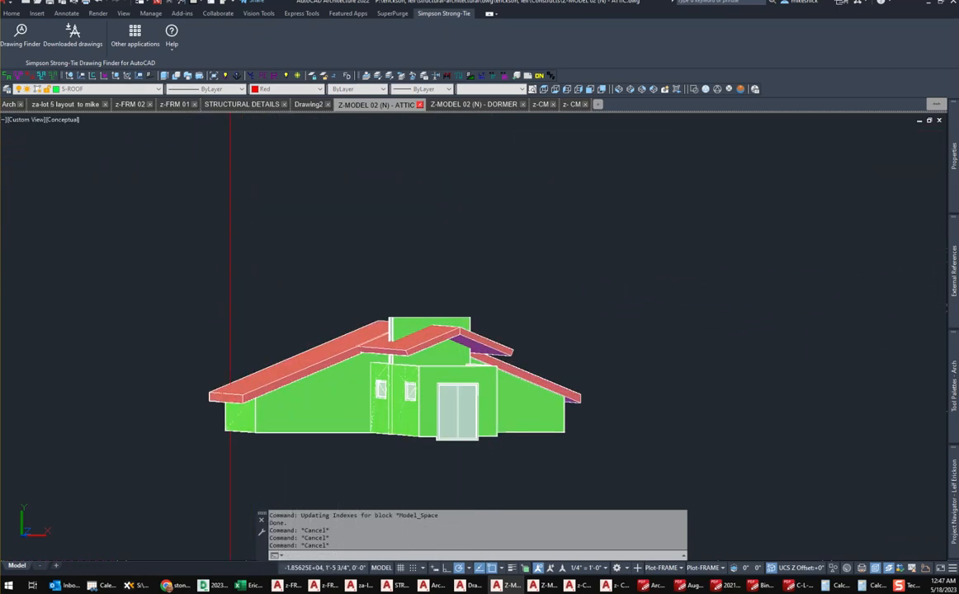
left_click(340, 337)
right_click(341, 268)
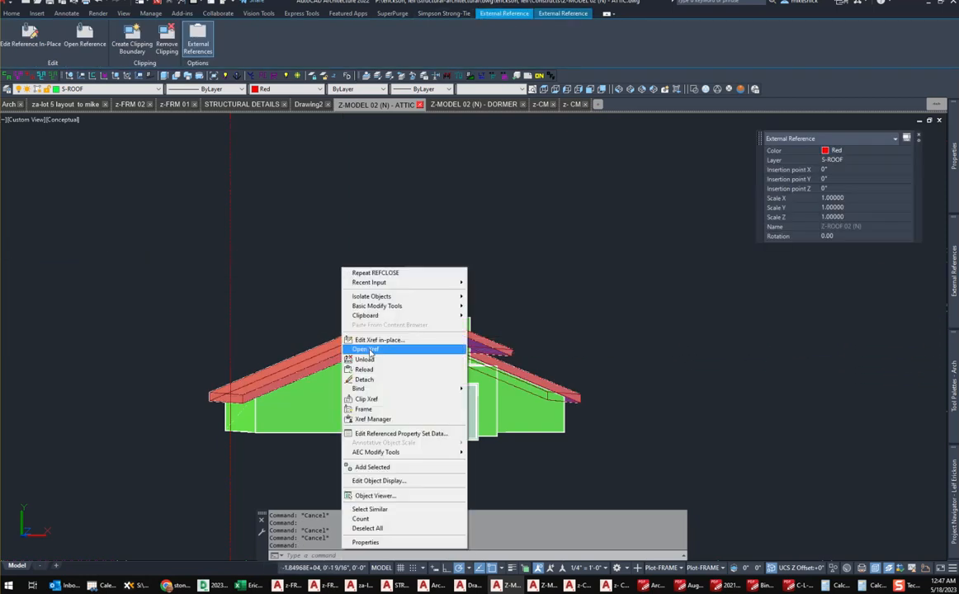
left_click(365, 369)
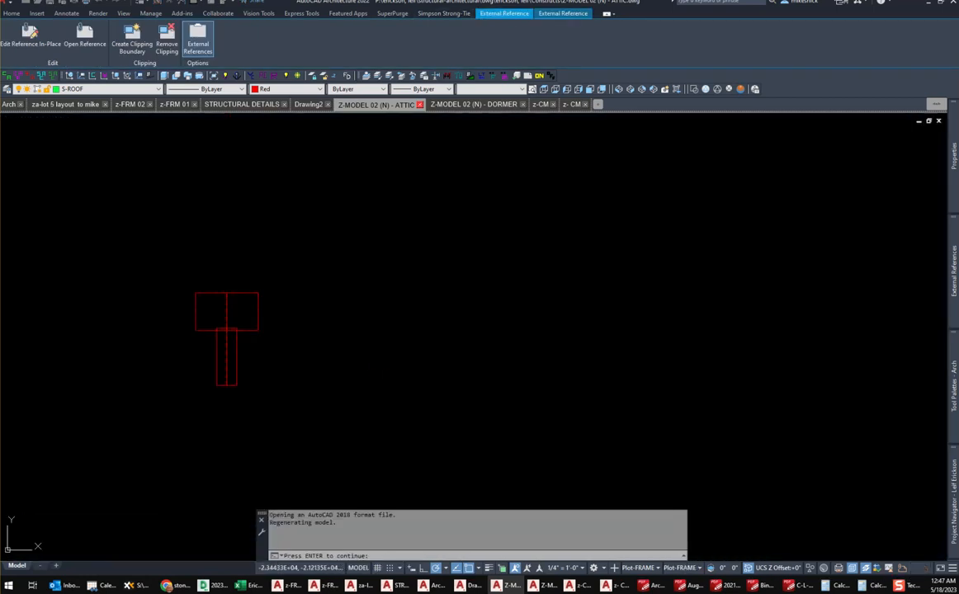
key("Return")
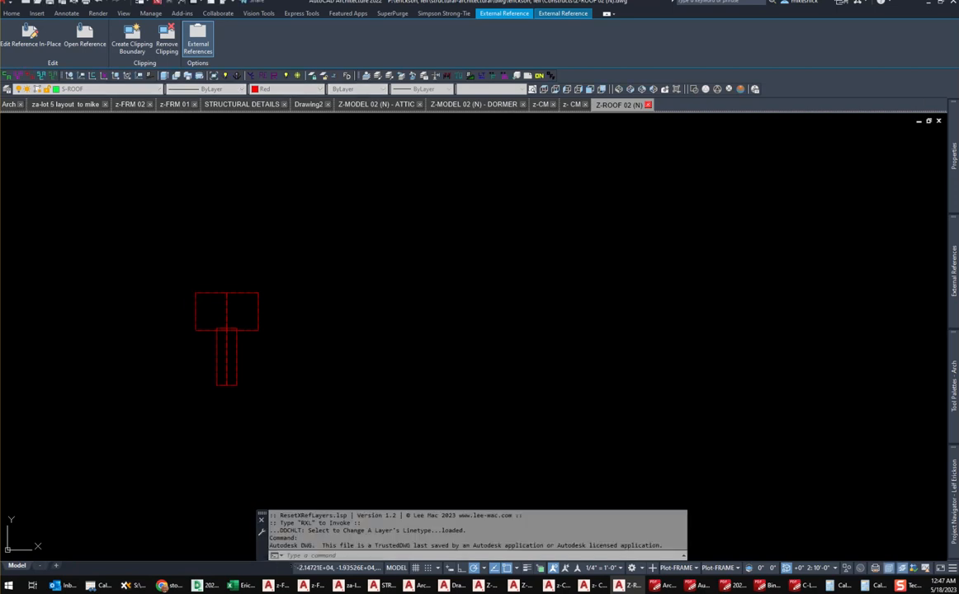
right_click(251, 175)
key("Escape")
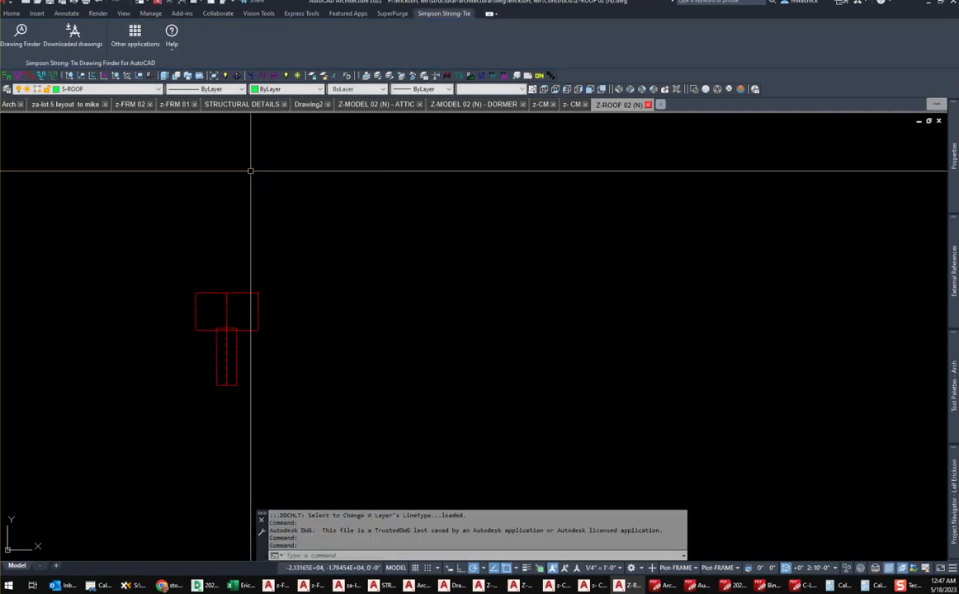
Erase the stray vertical line beside the roof in a southwest isometric view, then close Z-ROOF 02 (N) with its changes saved.
left_click(618, 90)
middle_click_drag(345, 259, 472, 241)
scroll(410, 281, "down", 2)
type("e")
key("space")
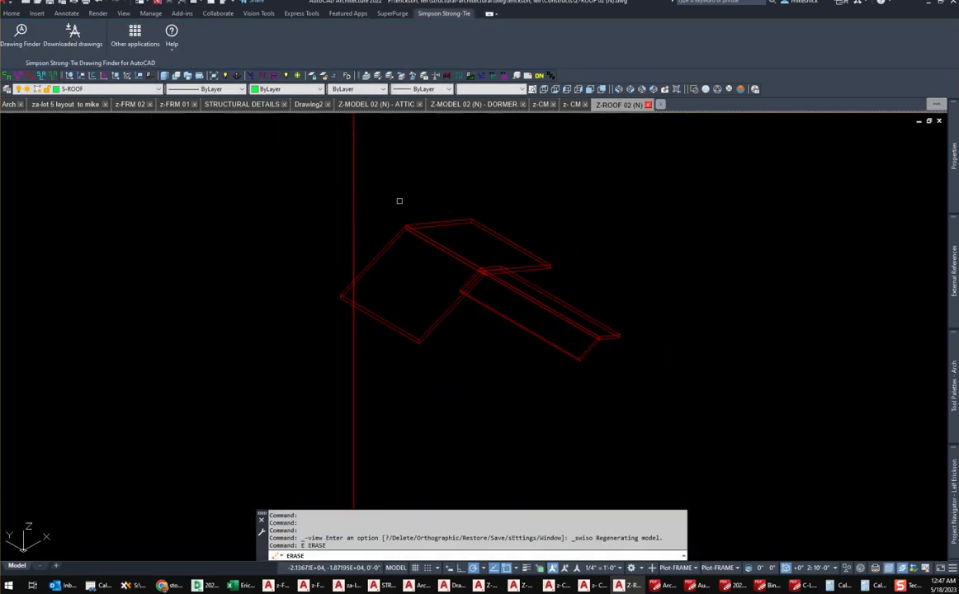
left_click(399, 201)
left_click(348, 212)
key("space")
left_click(649, 105)
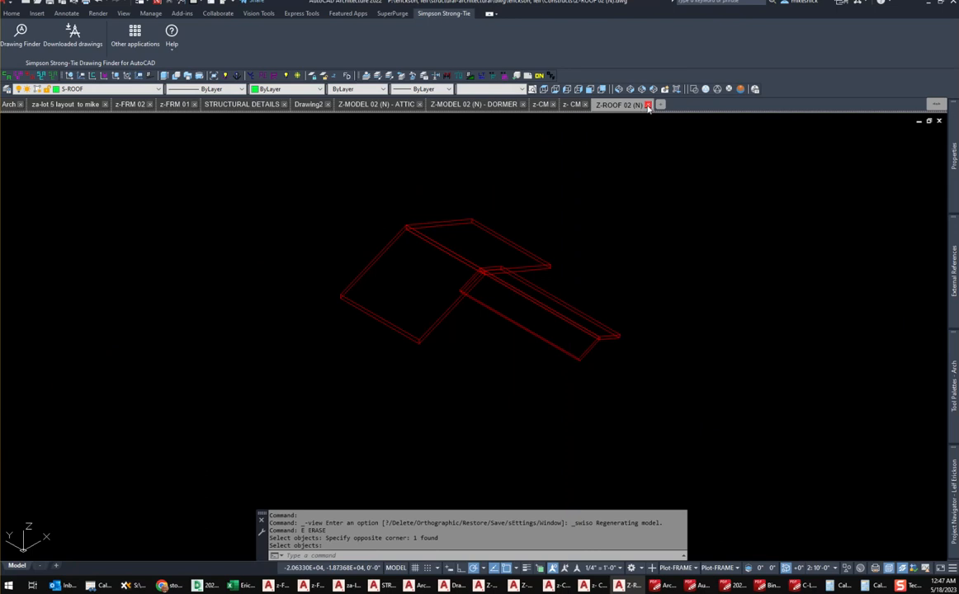
left_click(447, 312)
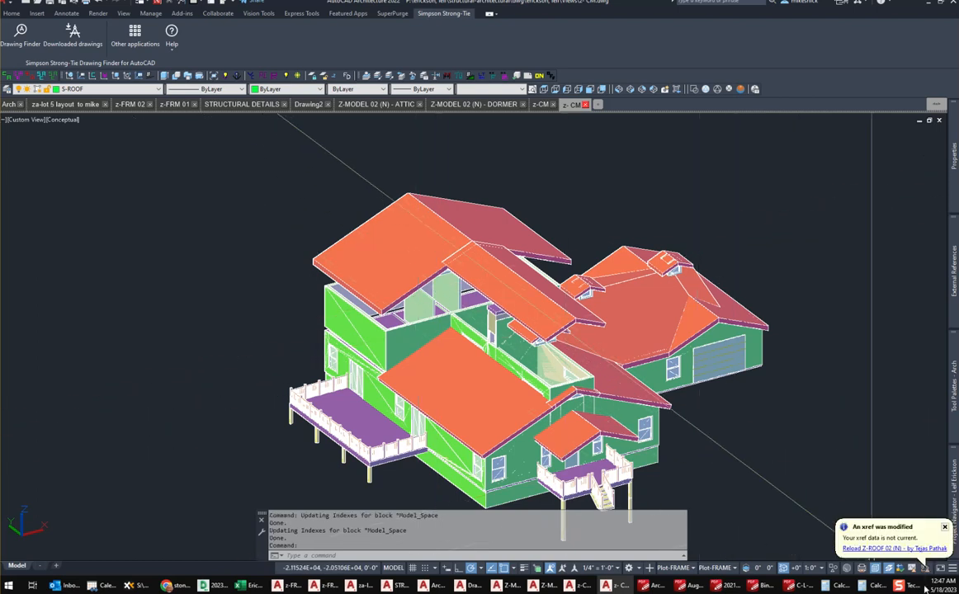
Reload the modified Z-ROOF 02 (N) reference in the z-CM composite model and in Z-MODEL 02 (N) - ATTIC.
left_click(878, 549)
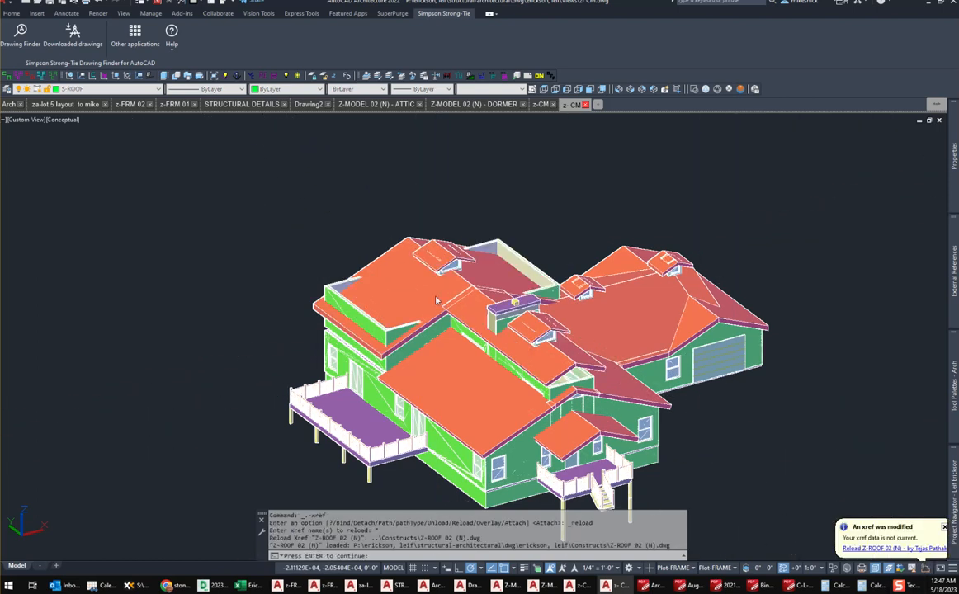
key("Return")
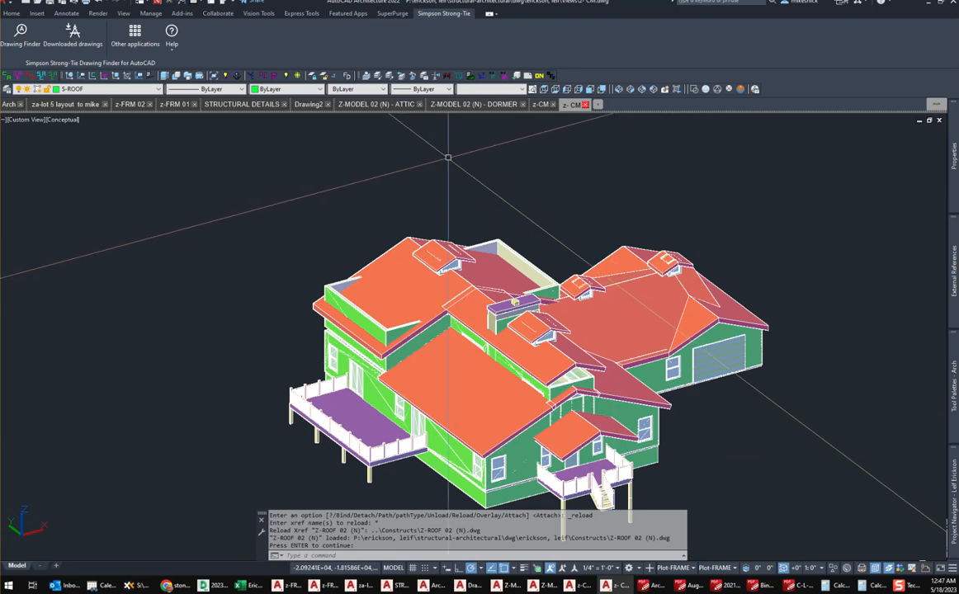
left_click(379, 105)
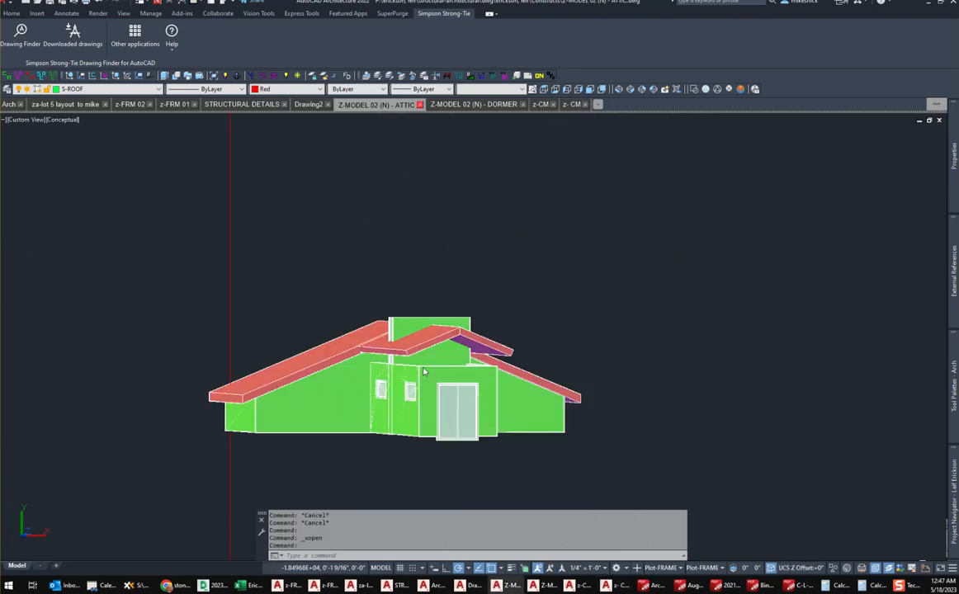
left_click(856, 550)
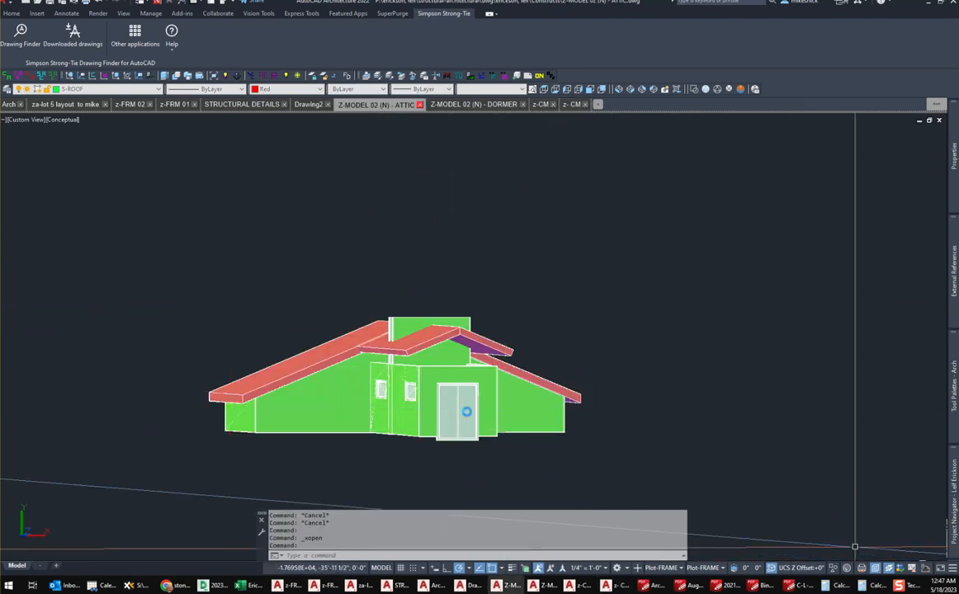
Set the base height of the projecting wing's sliding-door wall and its adjoining small-window side walls to 10'-3 1/16".
scroll(381, 370, "up", 3)
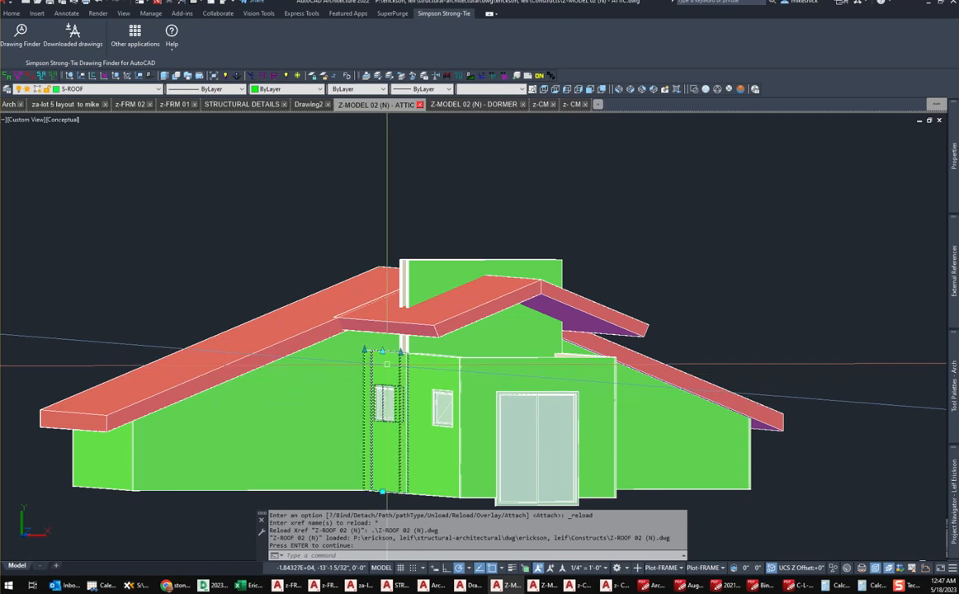
left_click(407, 364)
left_click(446, 363)
left_click(506, 369)
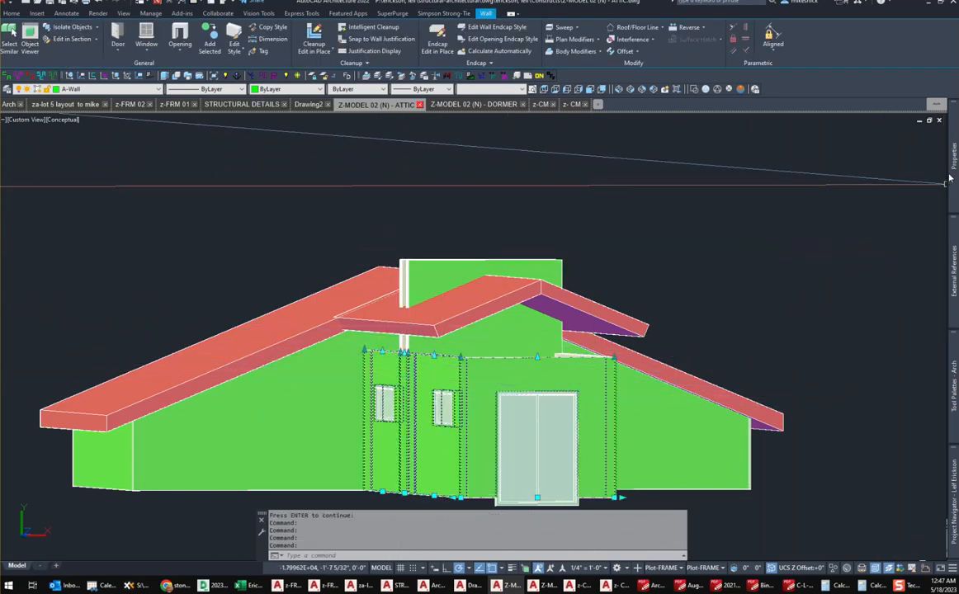
mouse_move(954, 157)
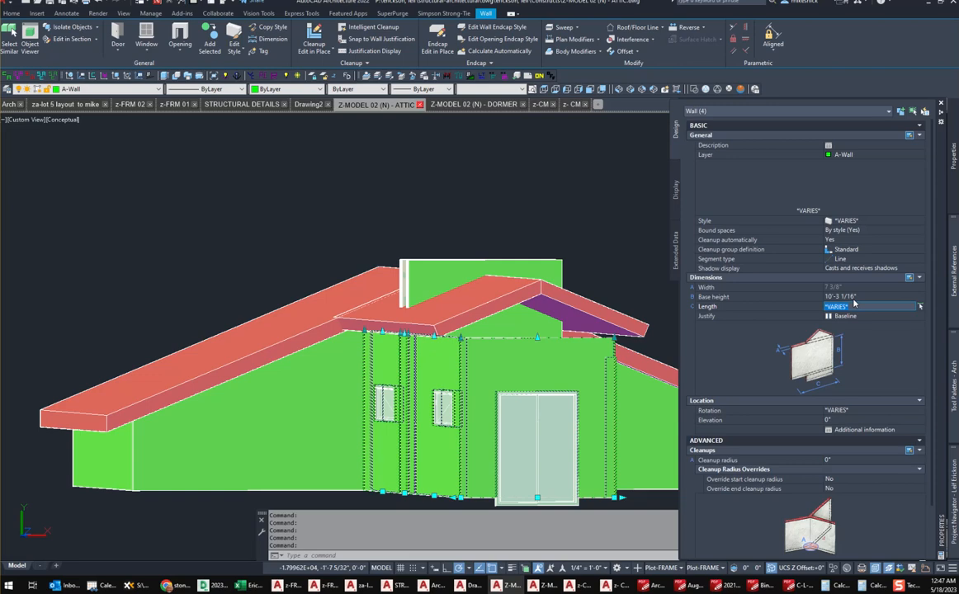
key("Escape")
key("Escape")
Orbit to the wing's other long side and set its two walls with the wide windows to a 10'-3 1/16" base height.
right_click(644, 237)
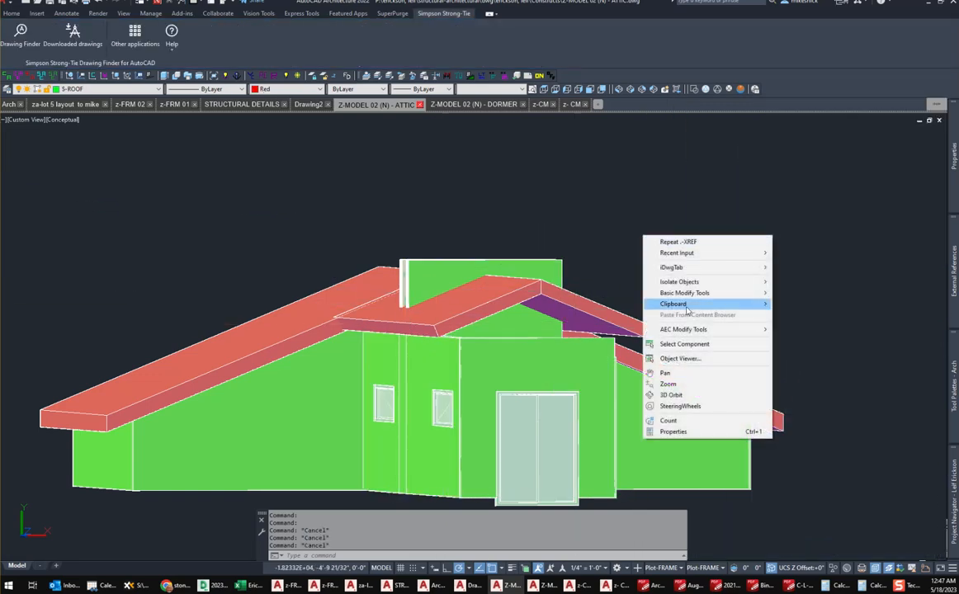
left_click(671, 395)
left_click_drag(748, 277, 381, 351)
left_click(337, 399)
left_click(435, 389)
left_click(473, 385)
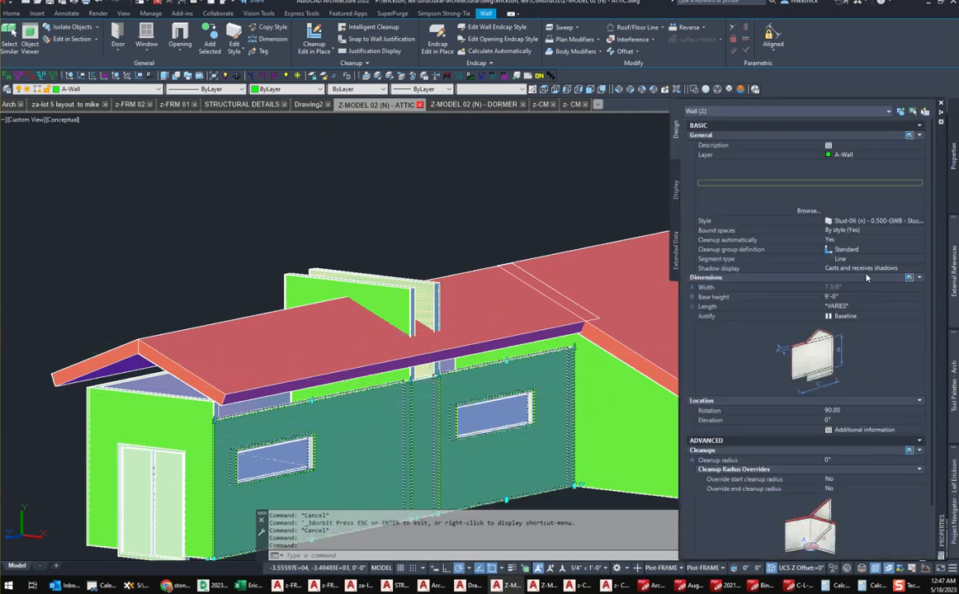
left_click(844, 297)
key("Tab")
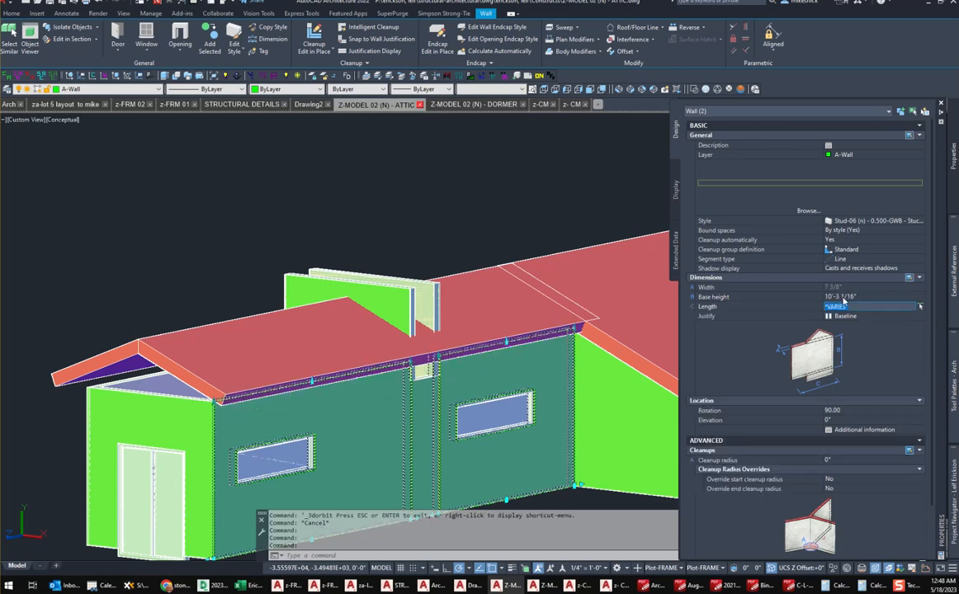
key("Escape")
key("Escape")
key("Escape")
Modify the sliding-door wall's roof line by auto-projecting it to the projecting roof above.
middle_click_drag(334, 354, 409, 310)
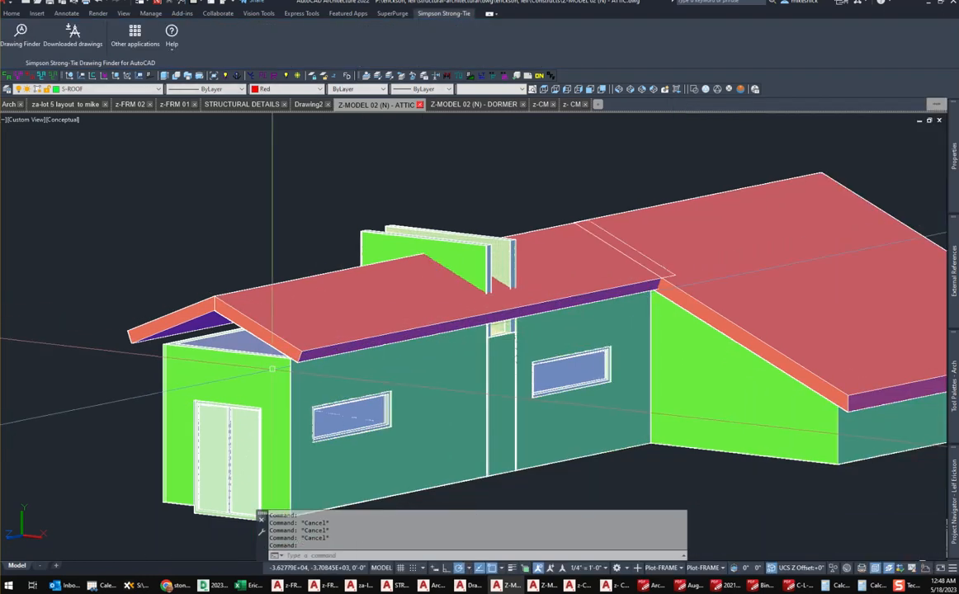
left_click(225, 377)
right_click(226, 377)
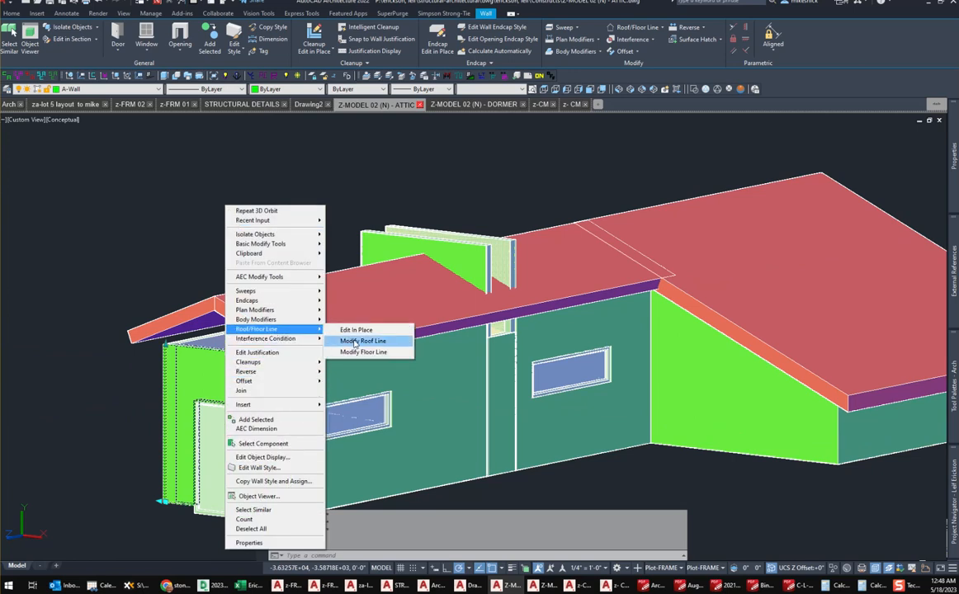
left_click(355, 341)
type("a")
key("Return")
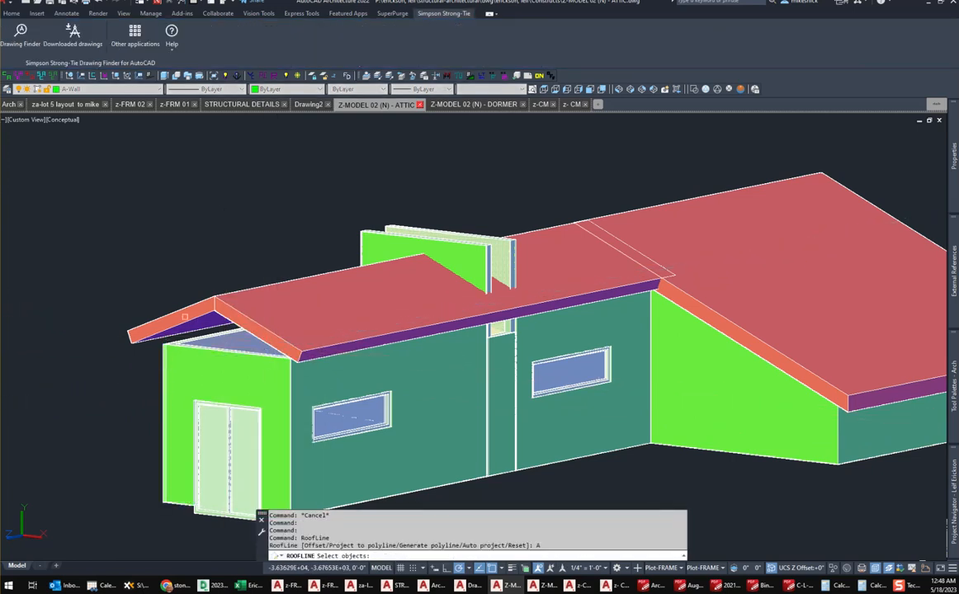
left_click(236, 314)
key("Return")
key("Escape")
key("Escape")
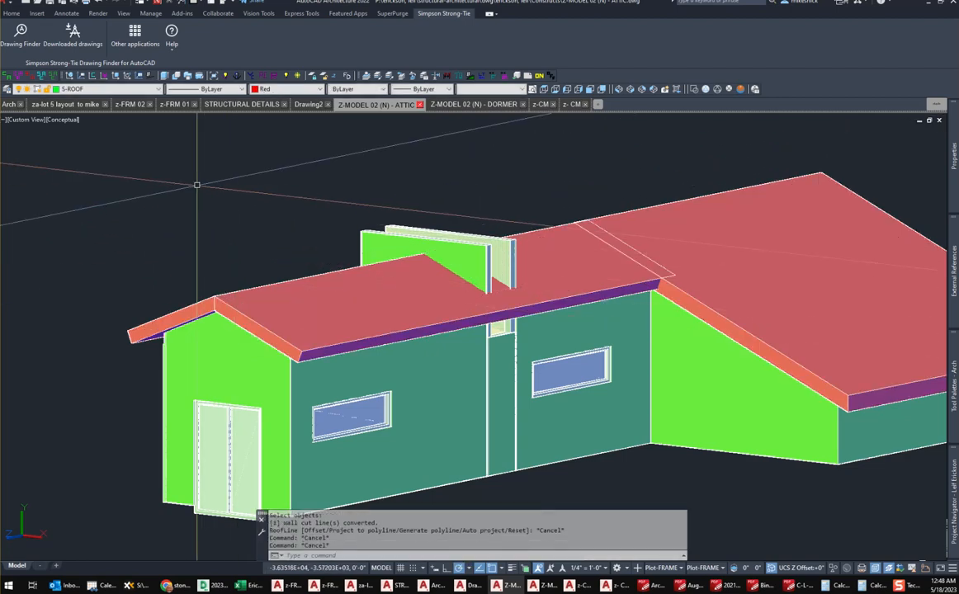
Orbit around to the wing's opposite long side and examine how its walls meet the roof.
right_click(200, 188)
left_click(227, 345)
left_click_drag(248, 339, 418, 283)
scroll(418, 283, "down", 4)
key("Escape")
key("Escape")
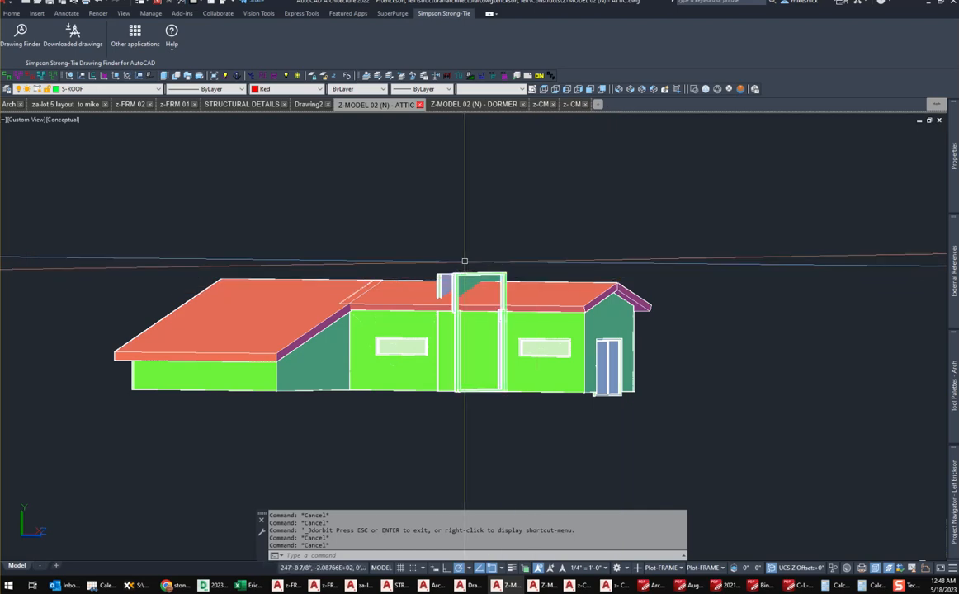
In the za-lot 5 layout drawing, place a horizontal construction line along the main floor level of the bedrooms section.
left_click(64, 104)
scroll(446, 380, "down", 3)
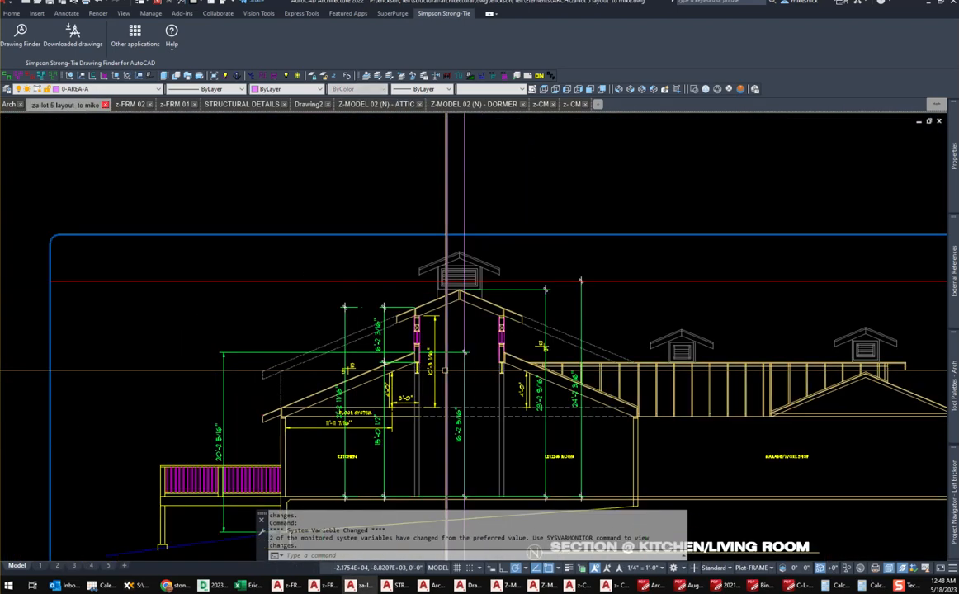
scroll(411, 363, "down", 5)
middle_click_drag(454, 249, 434, 159)
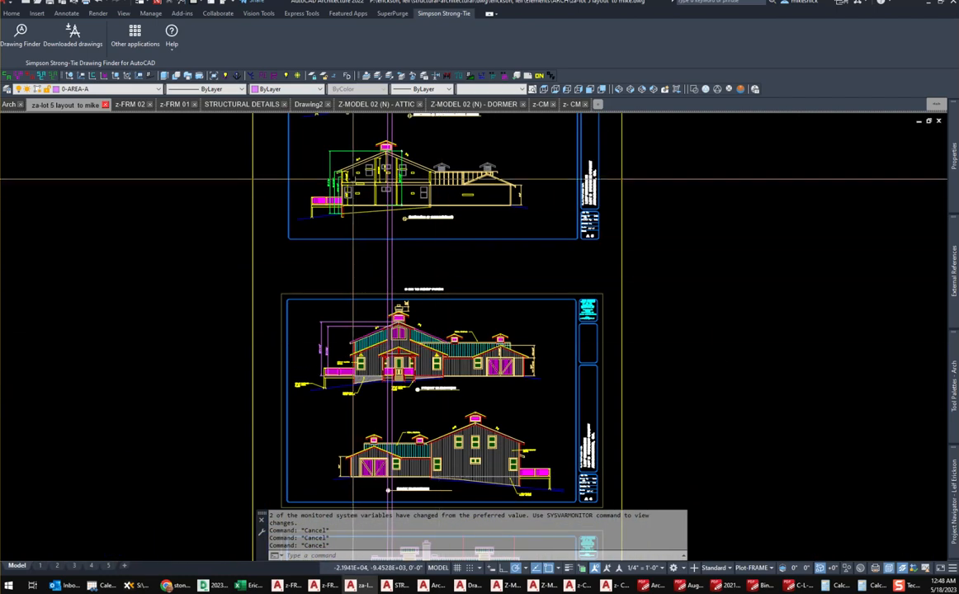
scroll(353, 188, "up", 6)
middle_click_drag(374, 191, 374, 274)
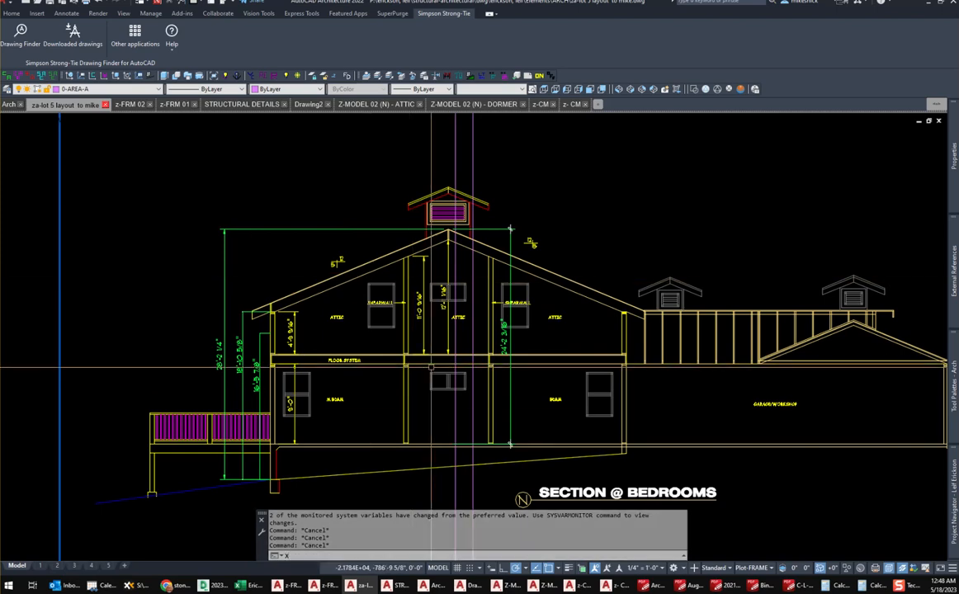
type("xl")
key("Return")
scroll(273, 456, "up", 5)
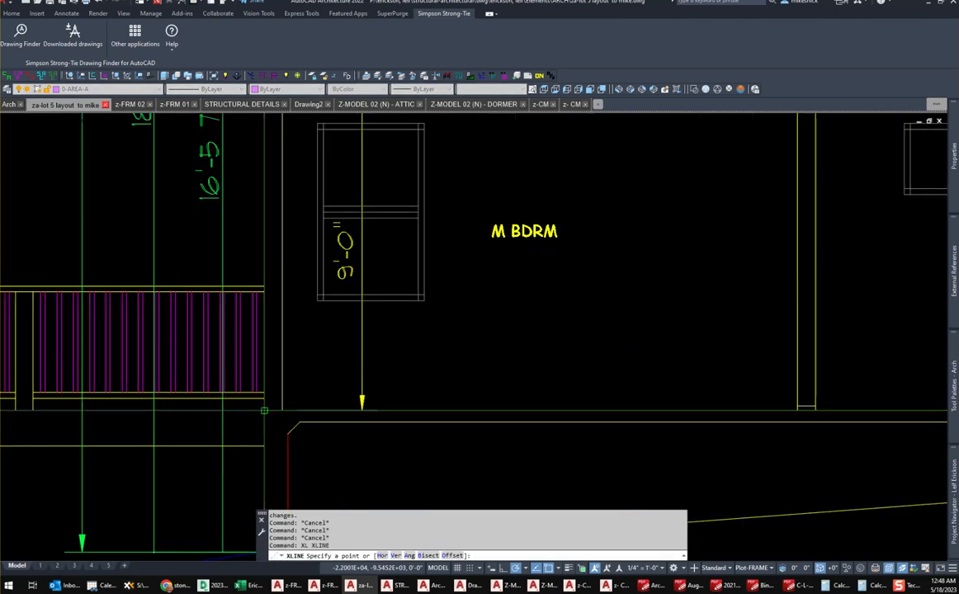
left_click(264, 410)
scroll(247, 396, "down", 5)
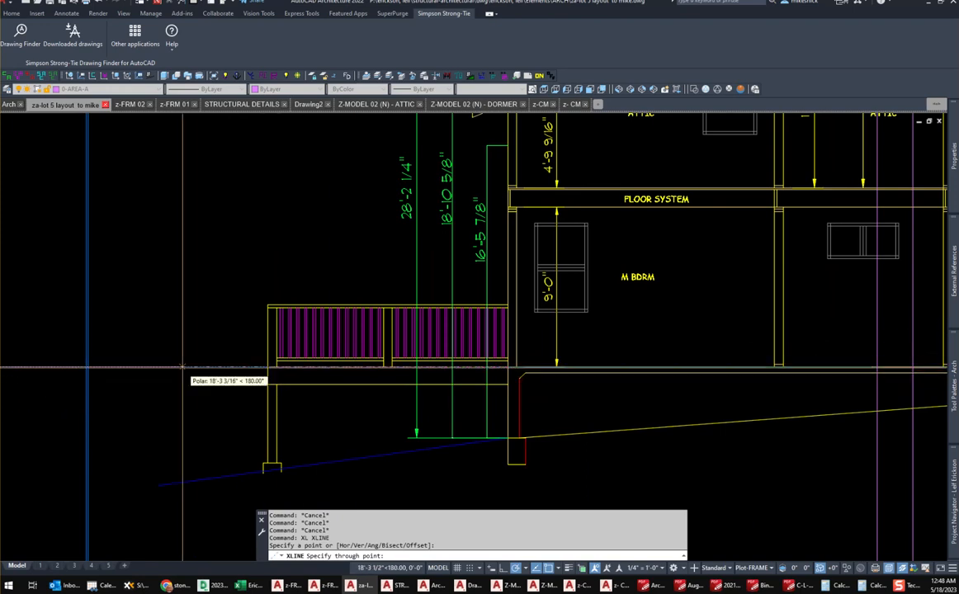
left_click(182, 367)
scroll(289, 388, "down", 5)
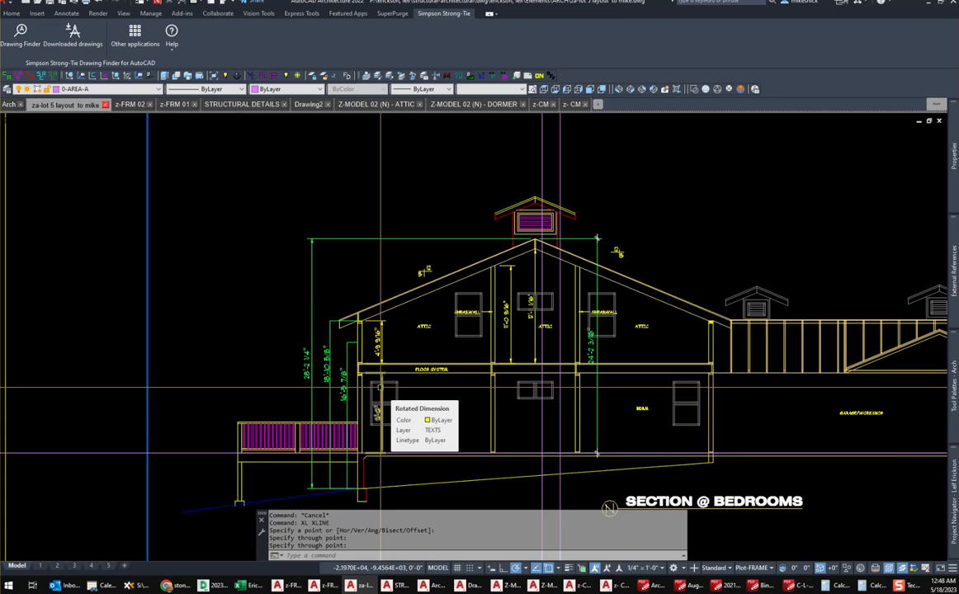
Add a horizontal construction line at the attic floor level of the bedrooms section and erase the stray slanted one.
scroll(380, 387, "down", 3)
middle_click_drag(379, 387, 380, 377)
type("xl")
key("space")
scroll(362, 340, "up", 6)
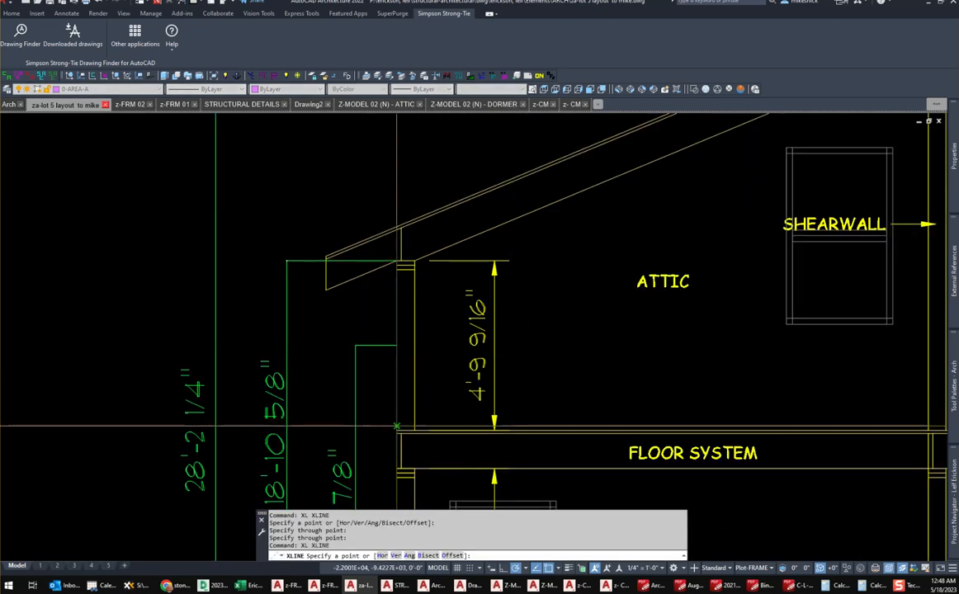
scroll(399, 452, "up", 4)
left_click(400, 453)
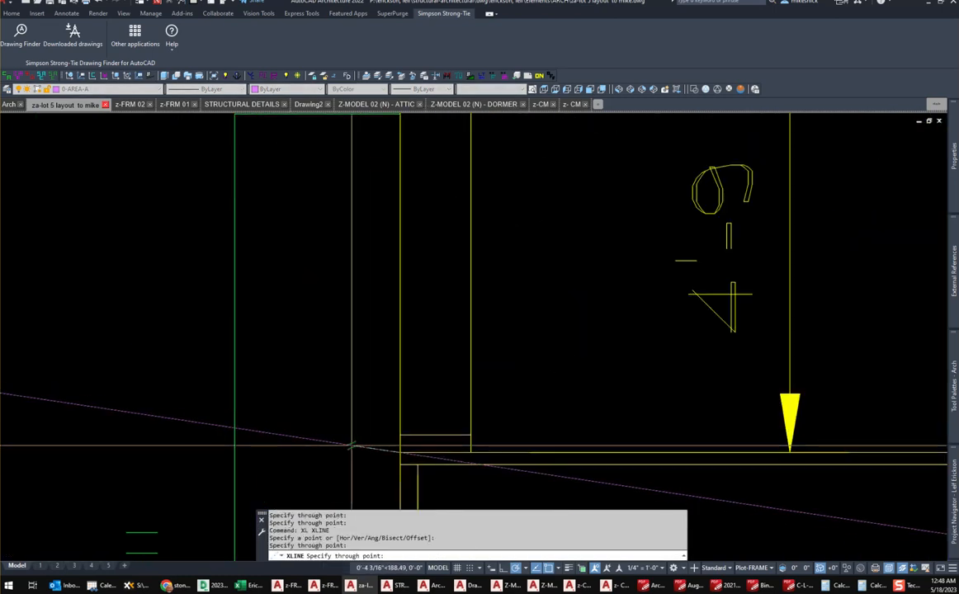
left_click(315, 442)
key("Return")
type("e")
key("space")
left_click(316, 442)
scroll(316, 441, "down", 8)
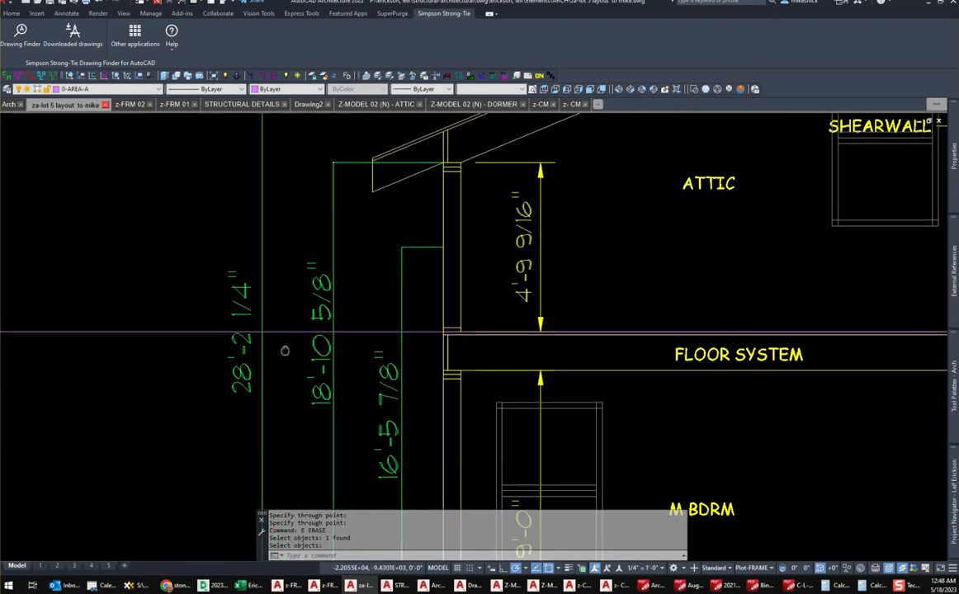
key("ctrl+c")
left_click(247, 348)
left_click(221, 255)
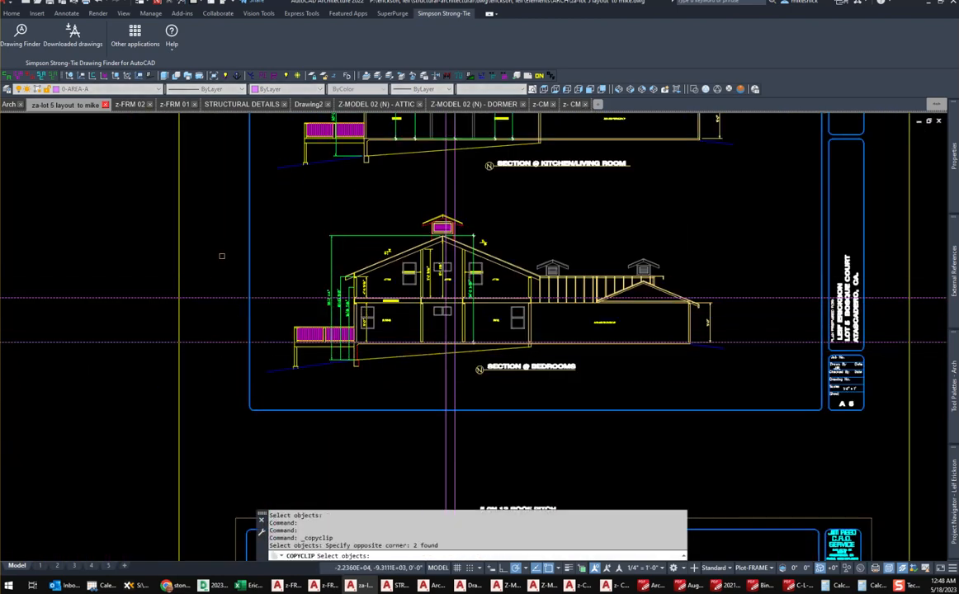
key("Return")
key("Escape")
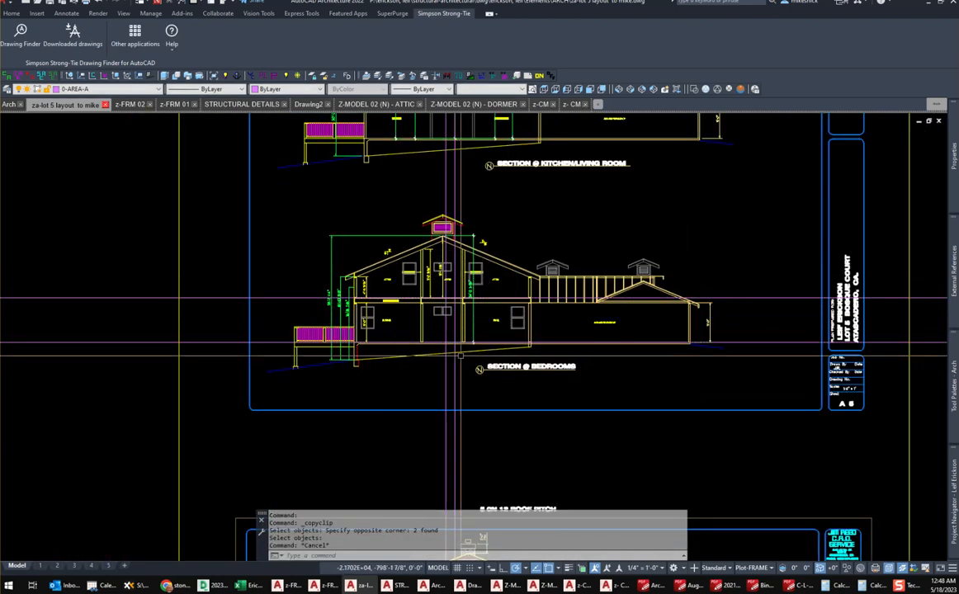
Copy both floor-level construction lines from the bedrooms section to the front elevation, aligning the lower one with the main floor at the deck-side wall corner.
type("c")
key("space")
left_click(235, 354)
left_click(208, 262)
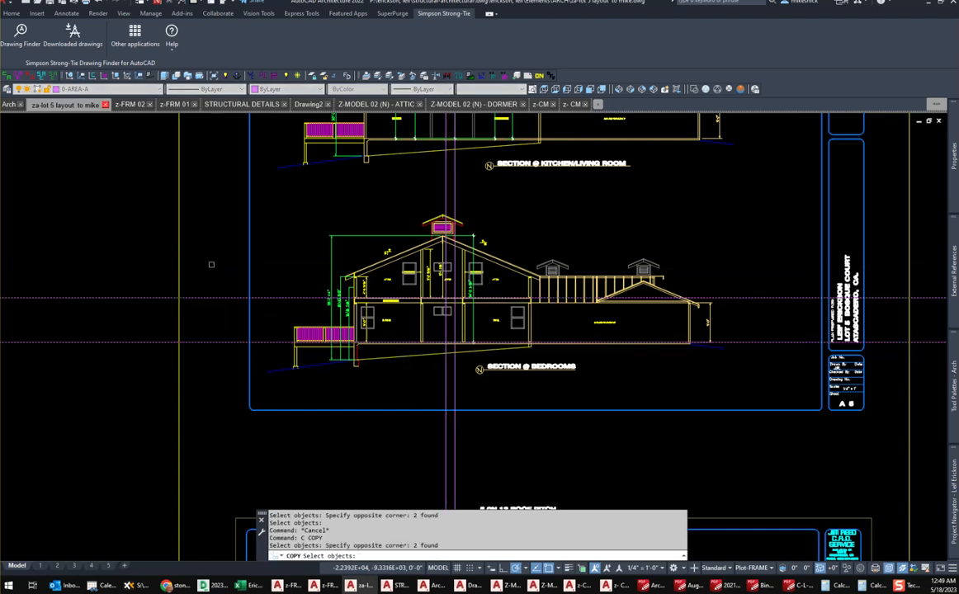
key("Return")
scroll(363, 353, "up", 5)
left_click(329, 310)
scroll(399, 430, "down", 7)
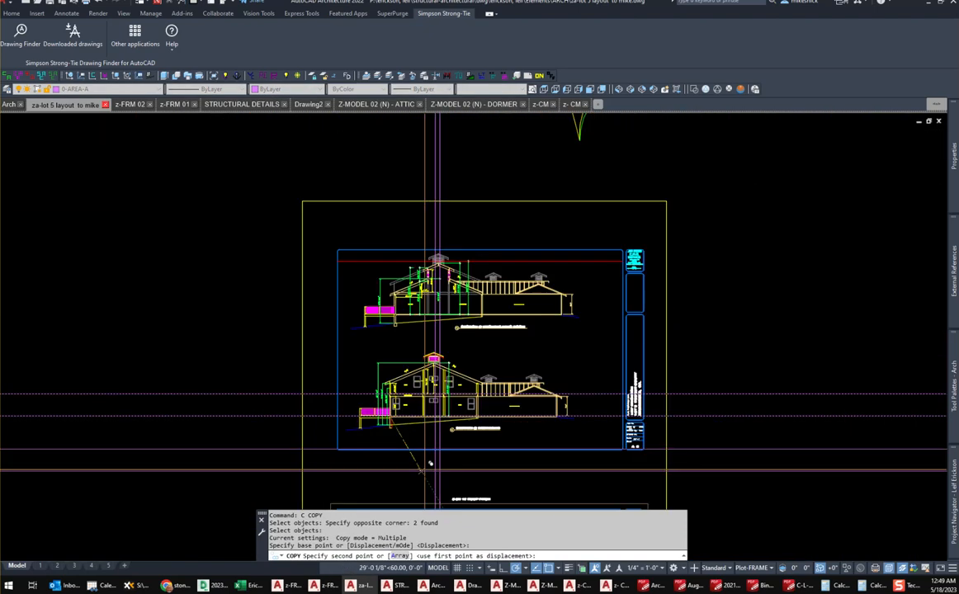
middle_click_drag(432, 403, 418, 163)
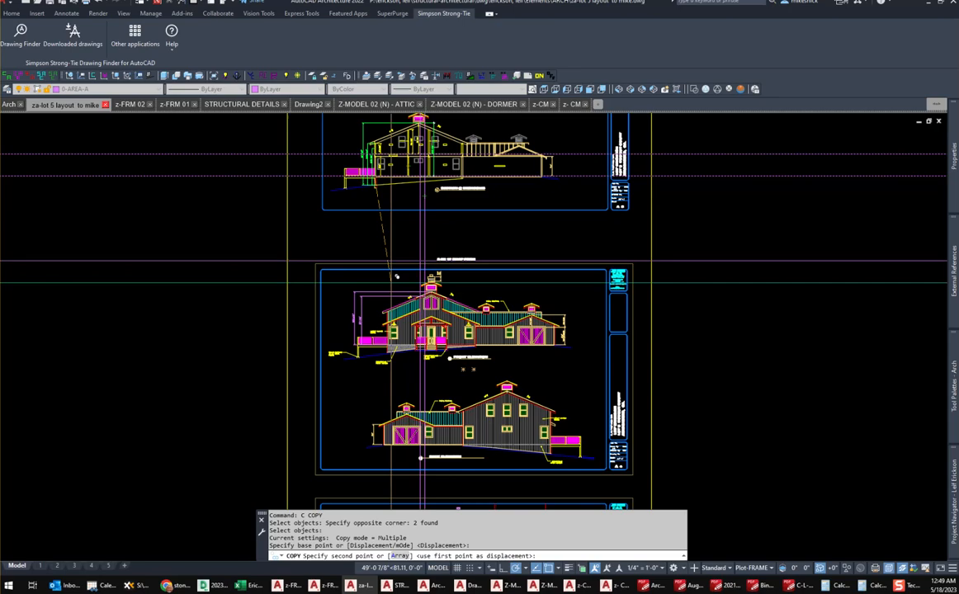
scroll(397, 295, "up", 8)
middle_click_drag(376, 364, 372, 244)
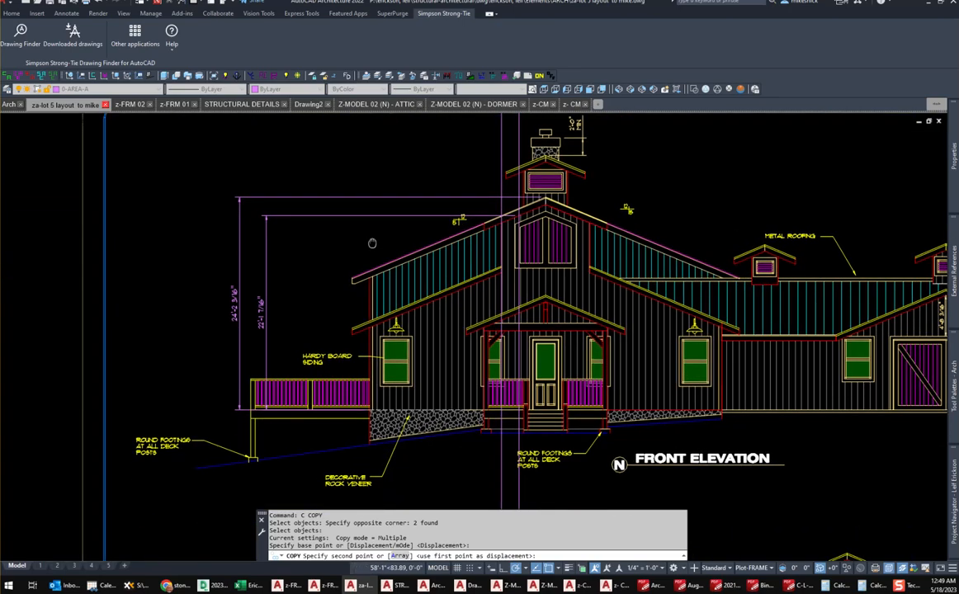
scroll(370, 401, "up", 6)
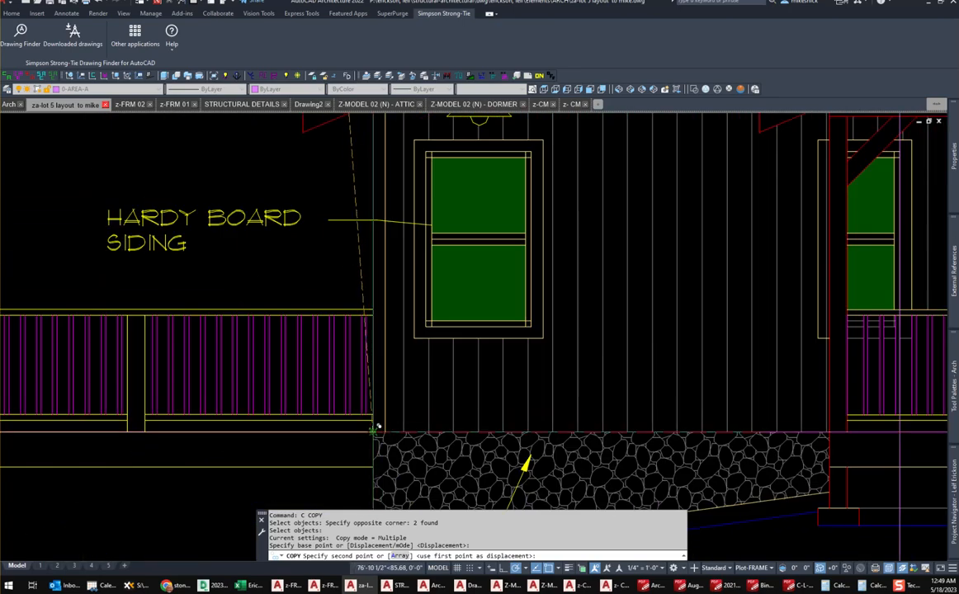
left_click(381, 419)
scroll(413, 376, "down", 5)
key("Escape")
key("Escape")
key("Escape")
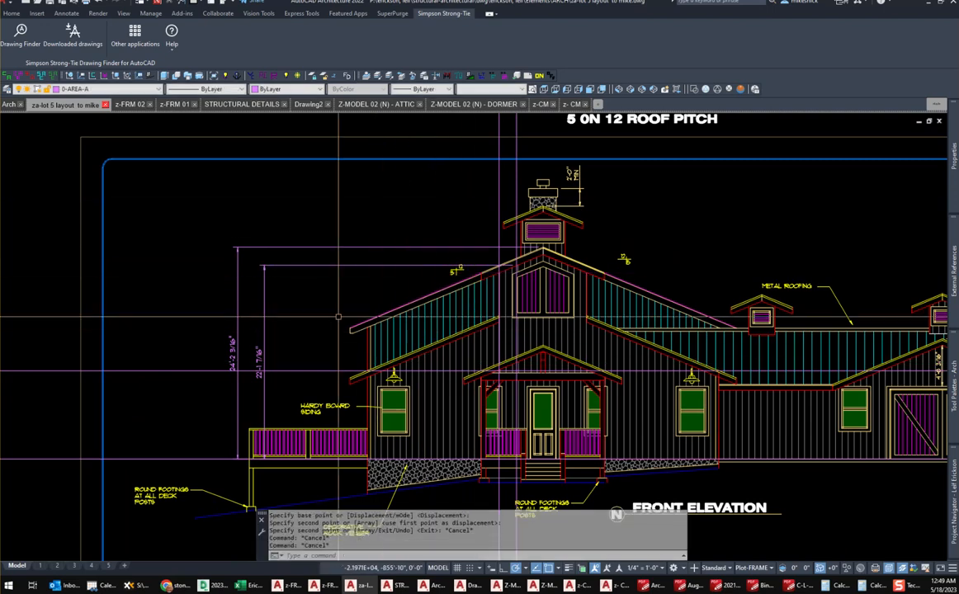
Measure the vertical distance from the attic floor construction line to the upper edge of the chimney cap in the front elevation.
middle_click_drag(333, 307, 371, 289)
type("d")
key("space")
right_click(337, 294, "shift")
key("r")
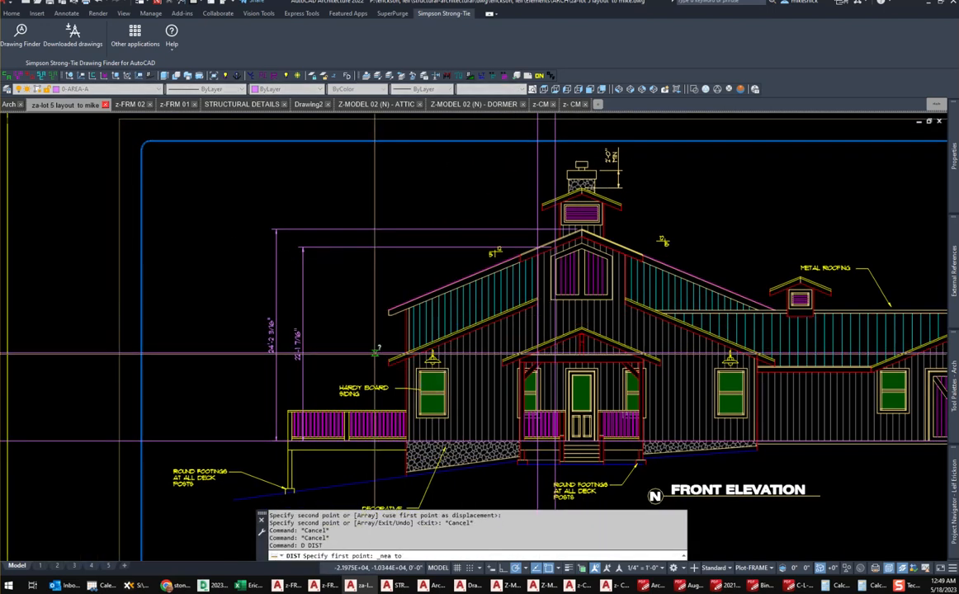
left_click(376, 354)
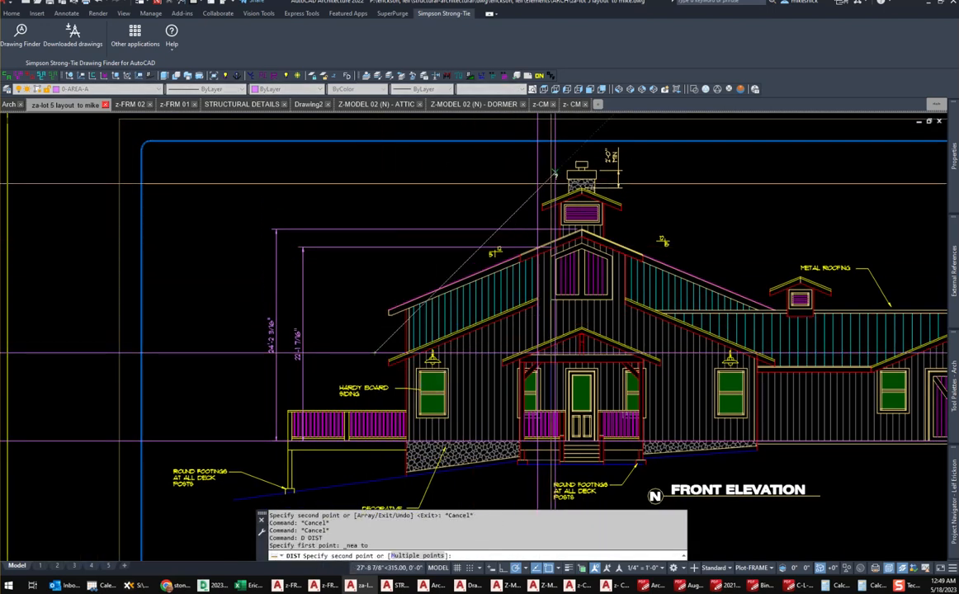
scroll(574, 167, "up", 6)
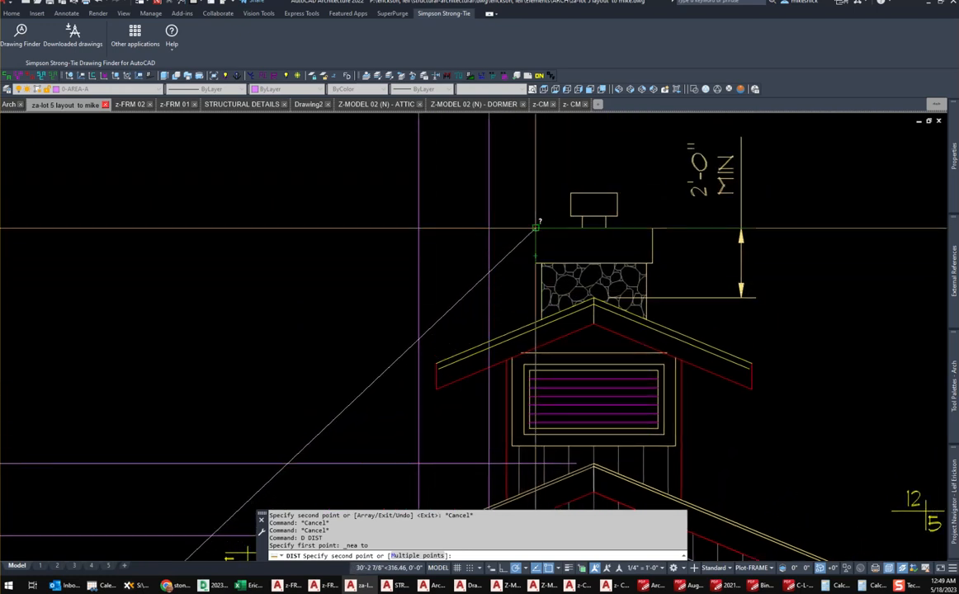
left_click(535, 228)
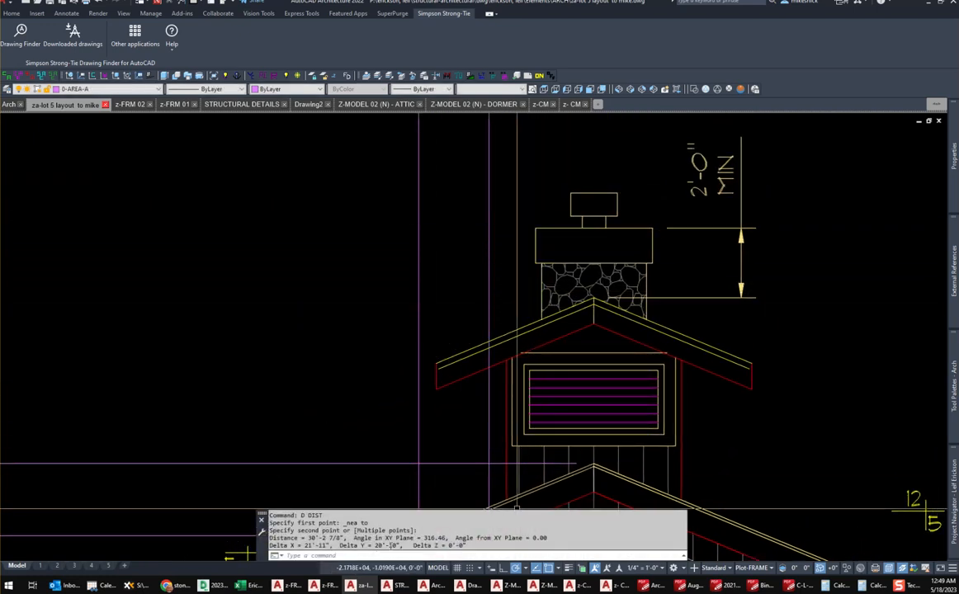
scroll(400, 355, "down", 10)
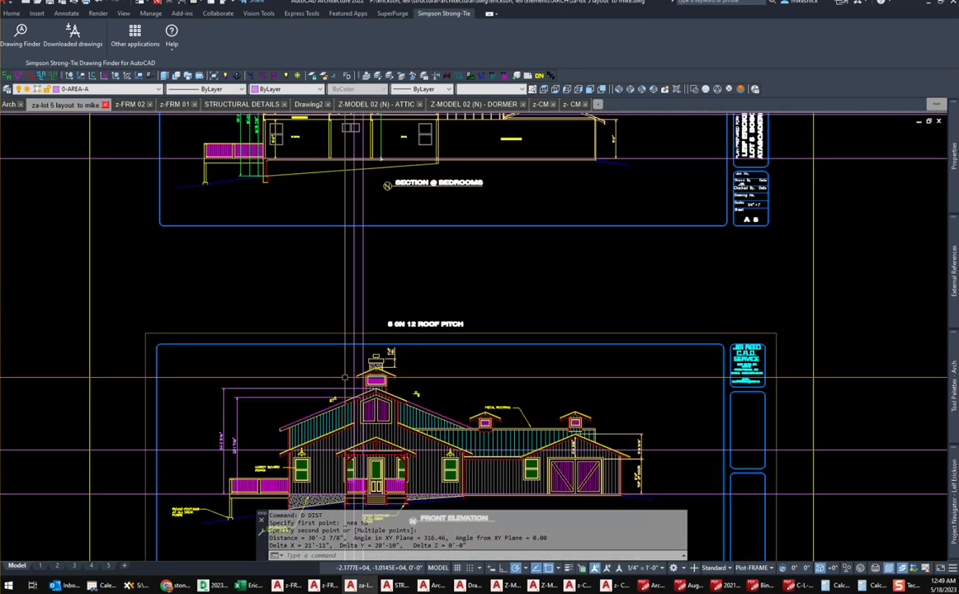
scroll(400, 355, "up", 4)
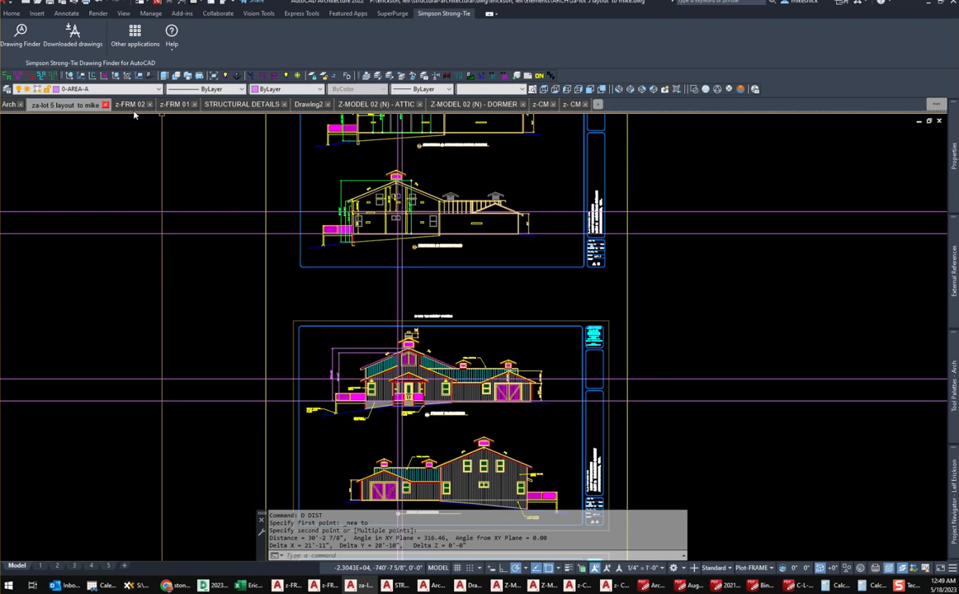
Return to the Z-MODEL 02 (N) - ATTIC drawing and set the base height of the two already raised chimney walls to 20'-10".
left_click(366, 105)
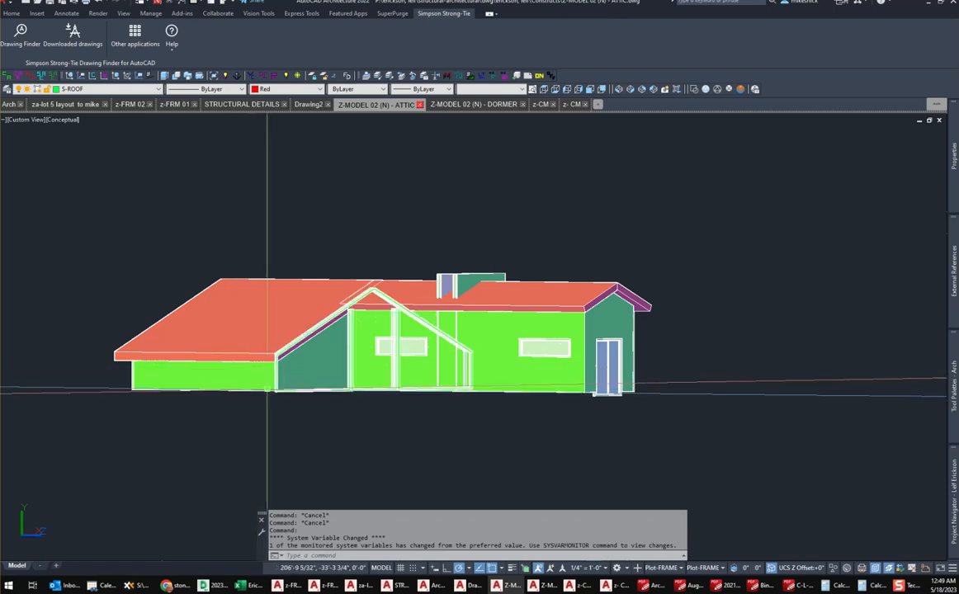
left_click(464, 280)
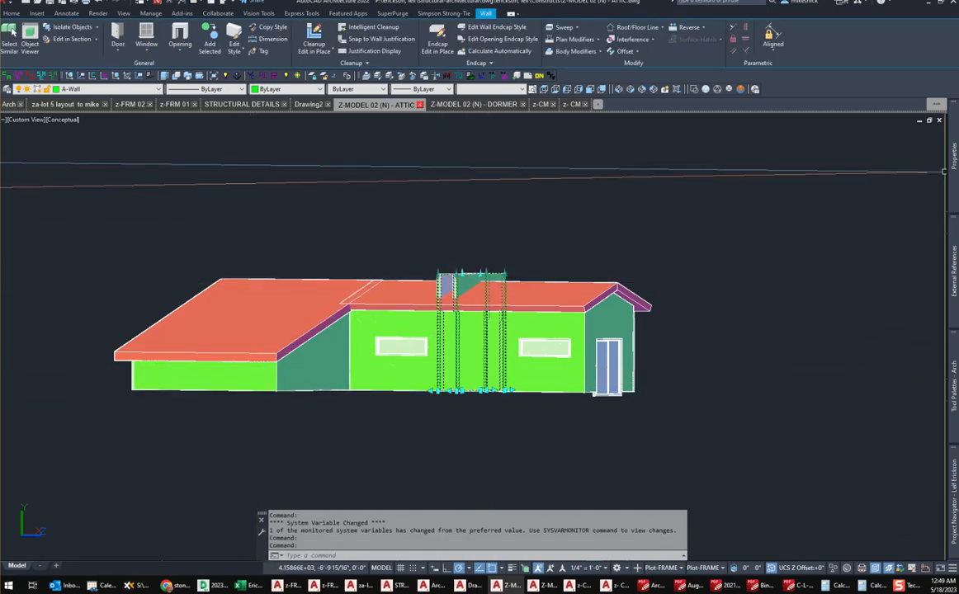
mouse_move(951, 173)
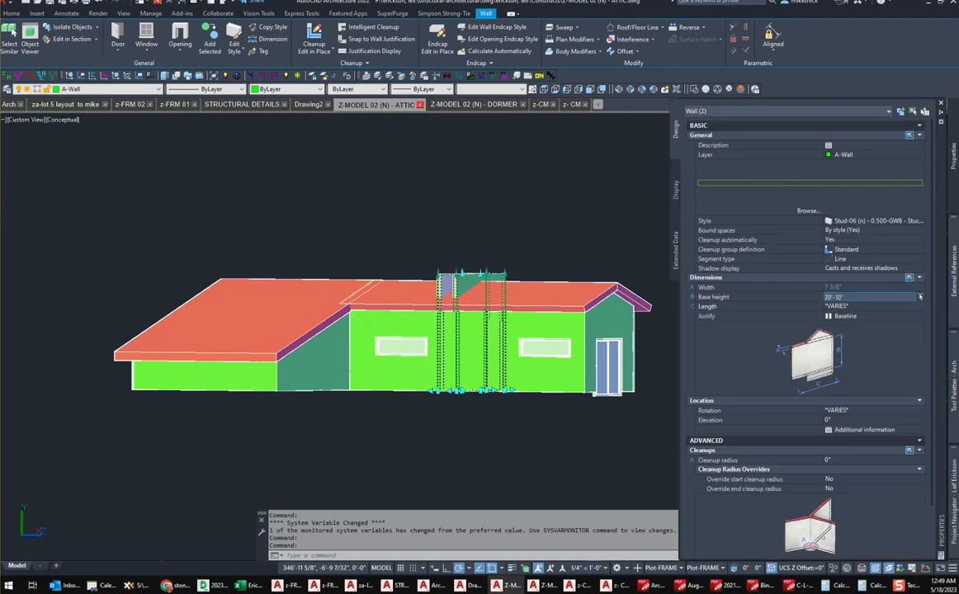
key("Escape")
key("Escape")
Stretch the narrow chimney end wall on this side up to the top of the raised chimney walls.
left_click(447, 347)
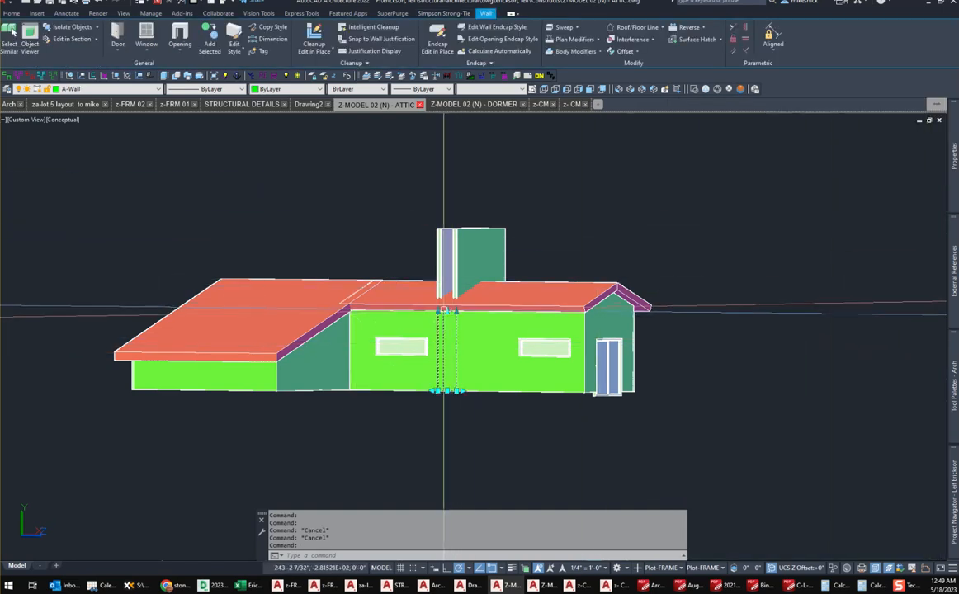
left_click(447, 287)
left_click(448, 289)
scroll(460, 300, "up", 10)
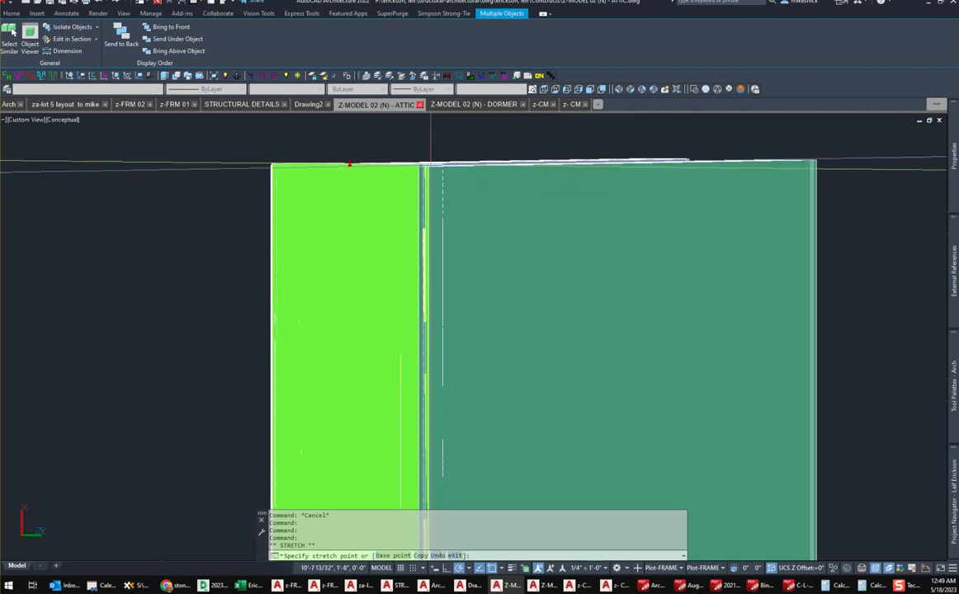
key("Escape")
key("Escape")
key("Escape")
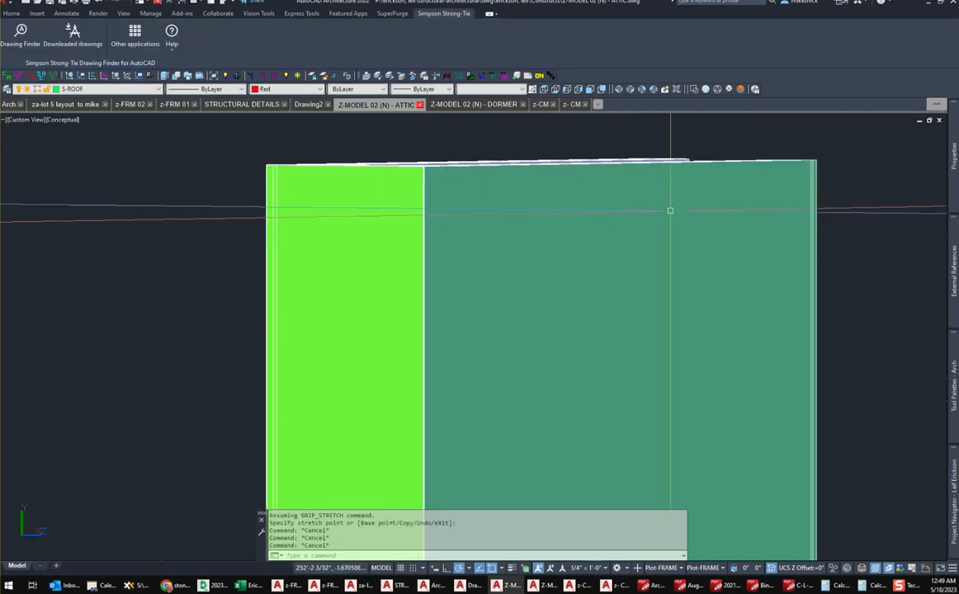
Orbit to the chimney's opposite end and stretch its narrow wall up to the top endpoint of the adjoining chimney wall.
scroll(682, 233, "down", 3)
right_click(808, 219)
left_click(834, 377)
left_click_drag(776, 347, 445, 309)
key("Escape")
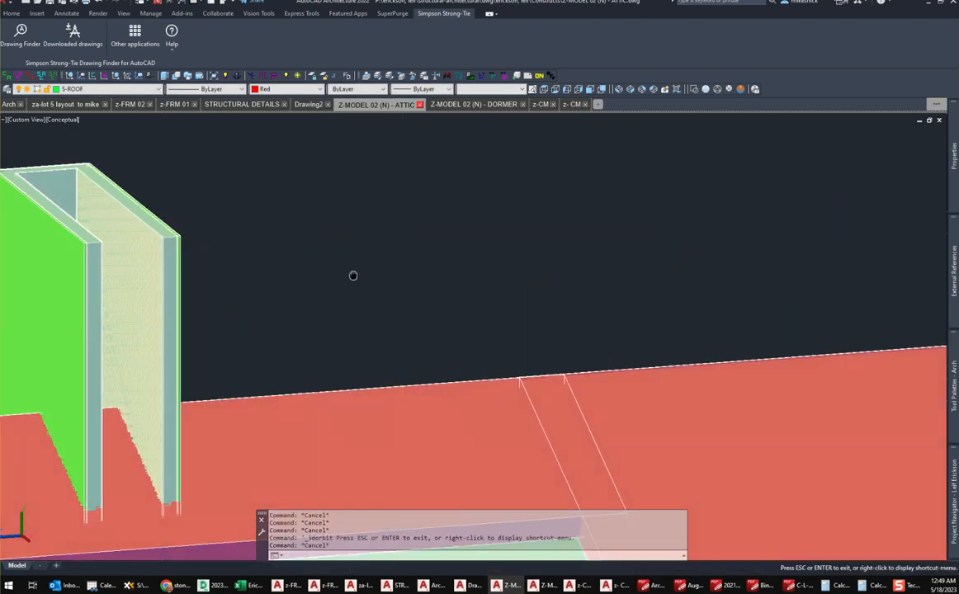
middle_click_drag(243, 467, 288, 372)
left_click(177, 499)
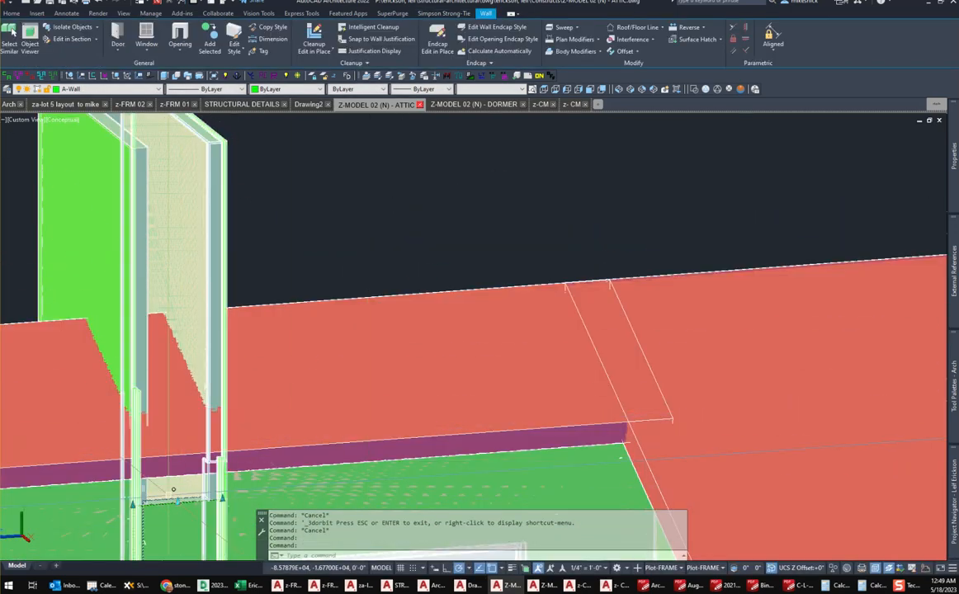
left_click(177, 502)
right_click(180, 380, "shift")
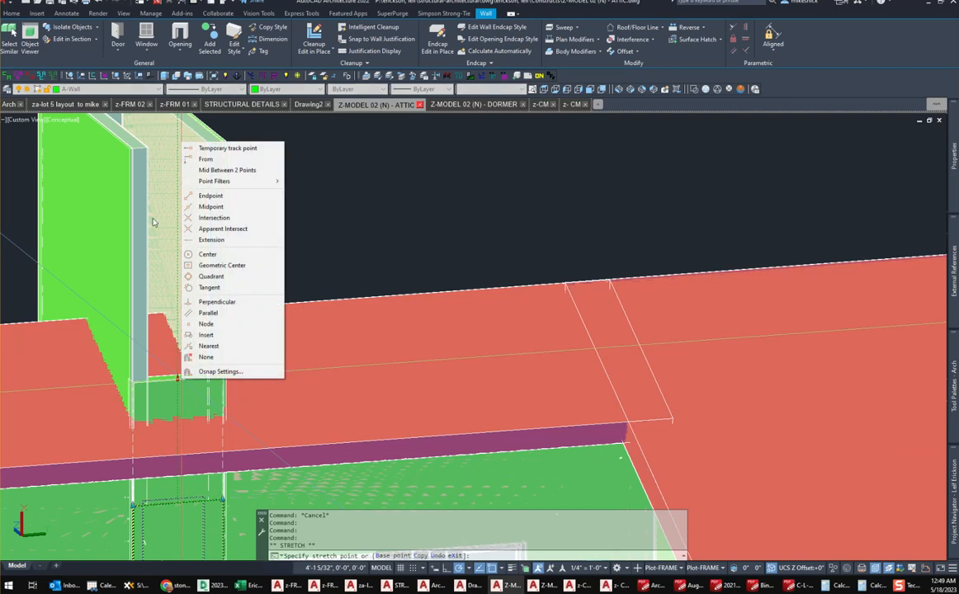
left_click(203, 197)
left_click(133, 148)
key("Escape")
key("Escape")
key("Escape")
key("Escape")
scroll(165, 269, "down", 4)
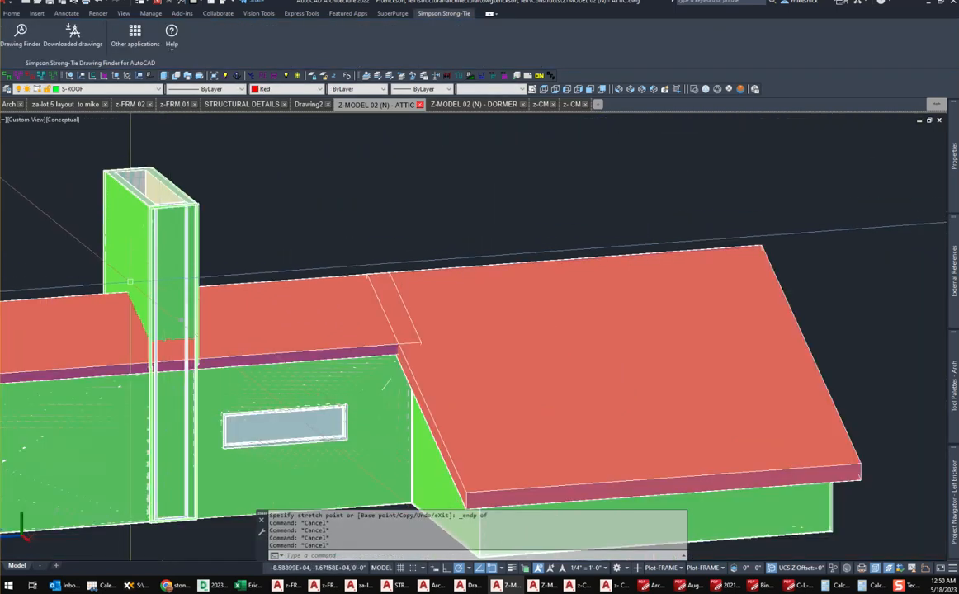
Orbit around the enclosed chimney and examine how it rises through the projecting wing's roof.
middle_click_drag(165, 269, 481, 277)
right_click(326, 270)
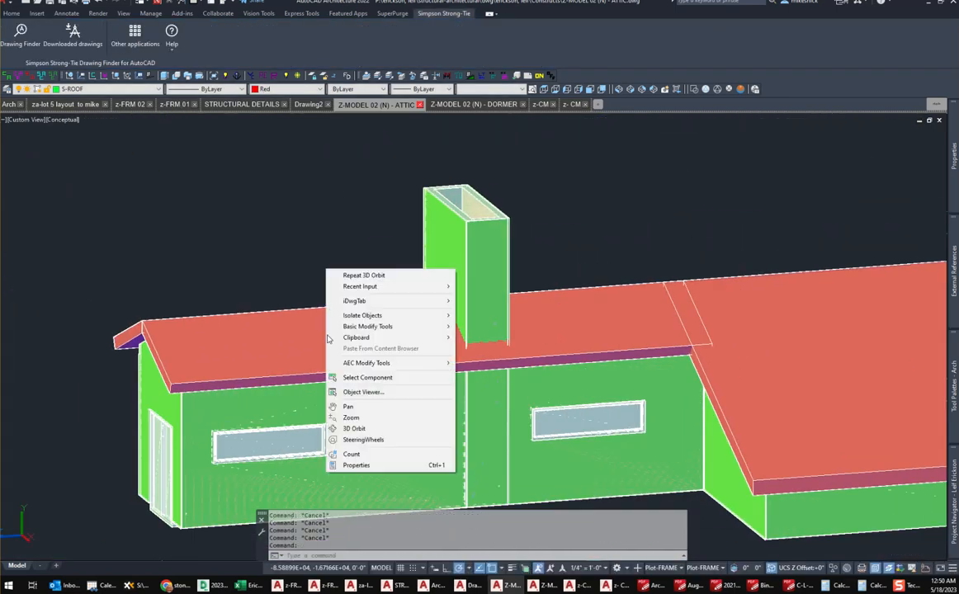
left_click(360, 429)
left_click_drag(266, 233, 487, 239)
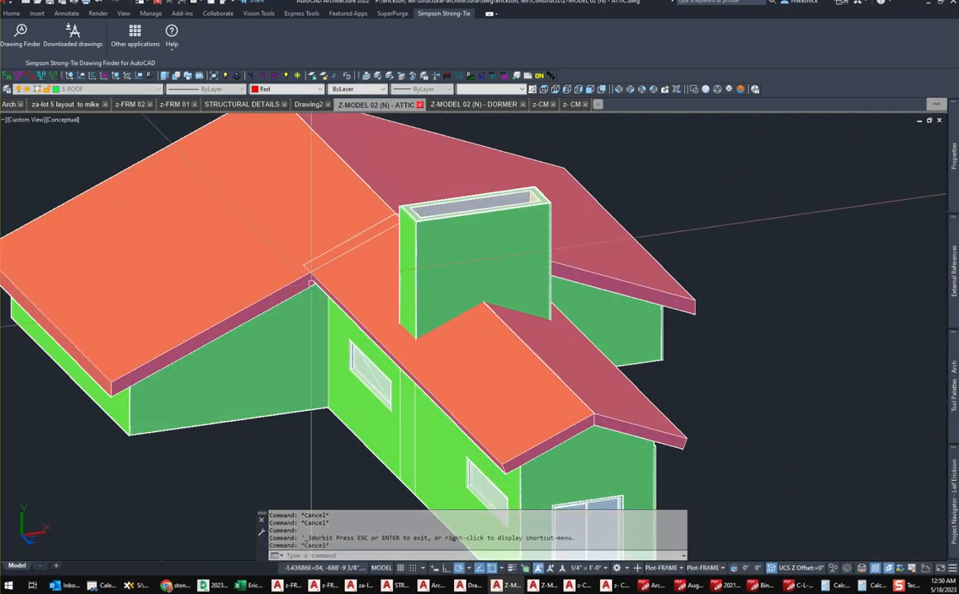
Display the attic model in the front view, looking at the base of the gable walls.
key("Escape")
middle_click_drag(252, 283, 329, 156)
scroll(330, 157, "down", 3)
key("Escape")
key("Escape")
key("Escape")
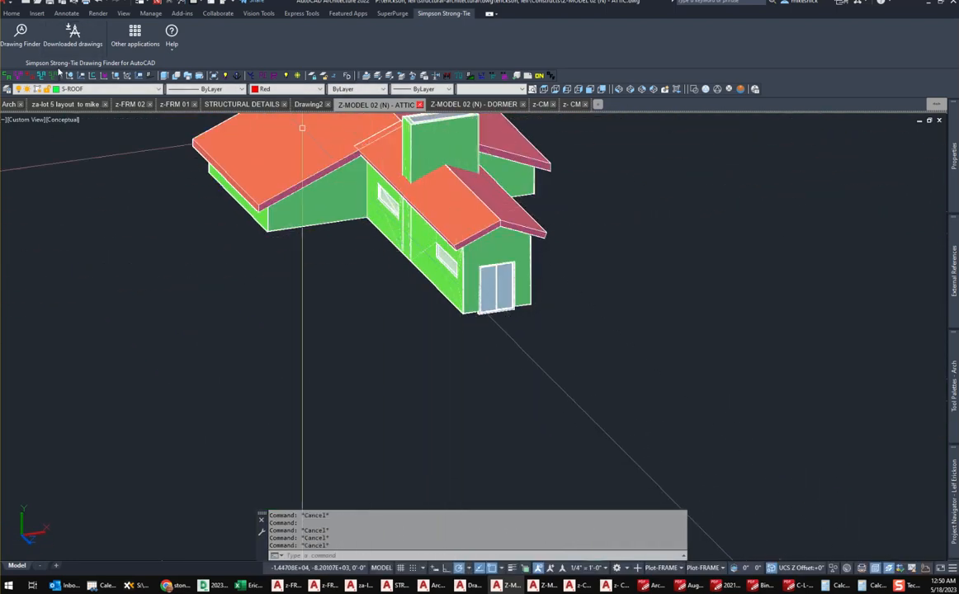
scroll(462, 316, "up", 4)
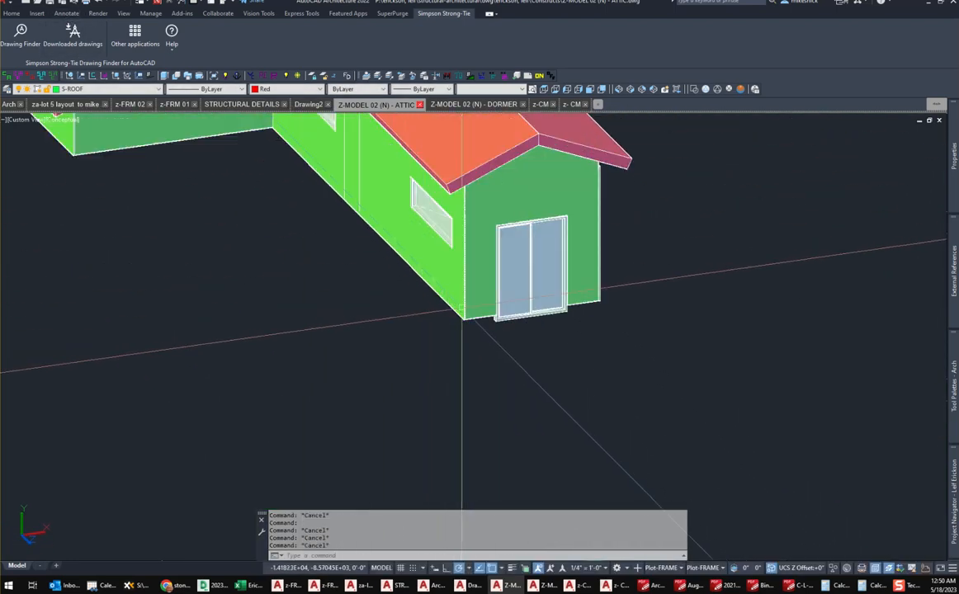
left_click(591, 89)
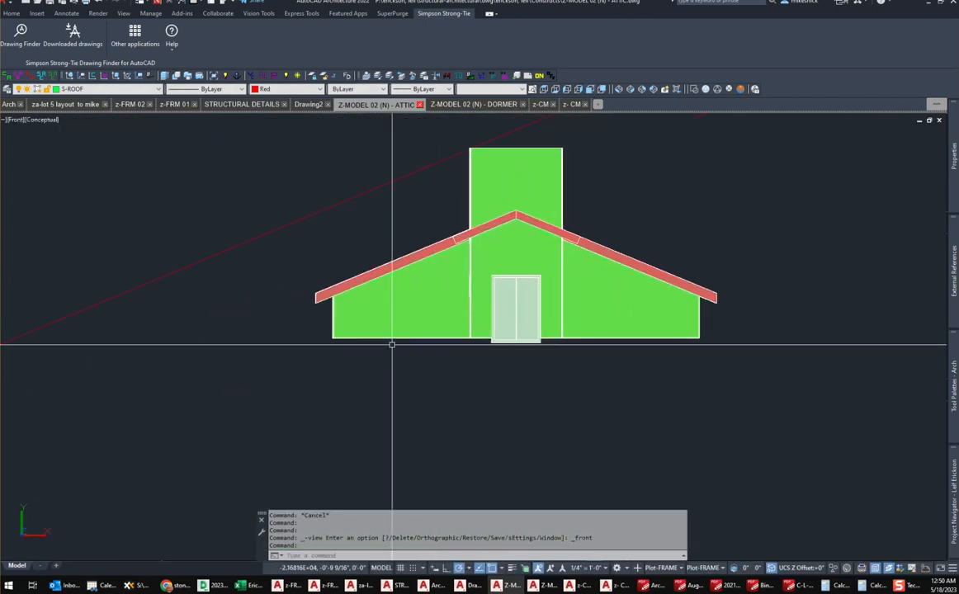
scroll(395, 344, "up", 3)
type("xl")
key("Return")
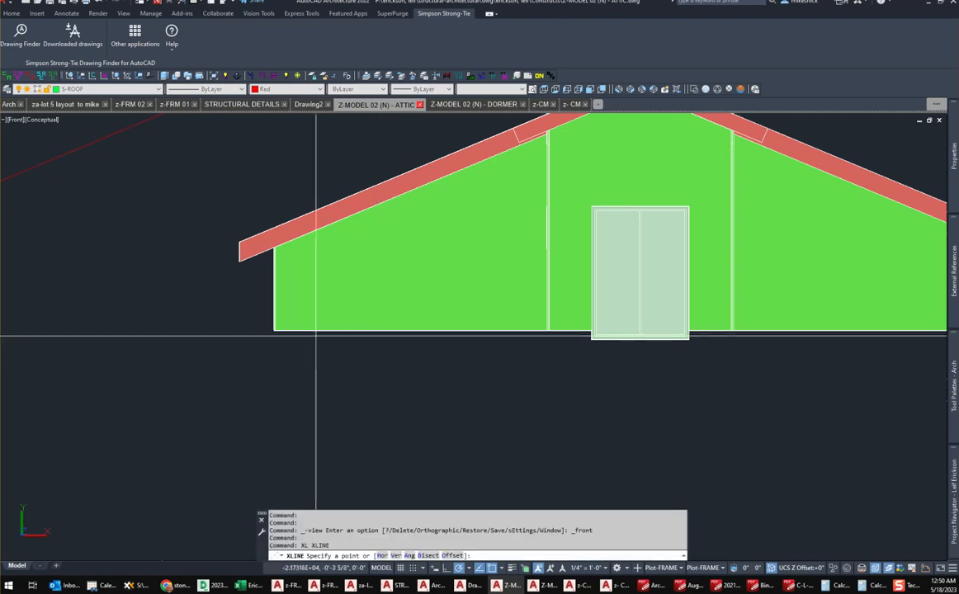
key("Escape")
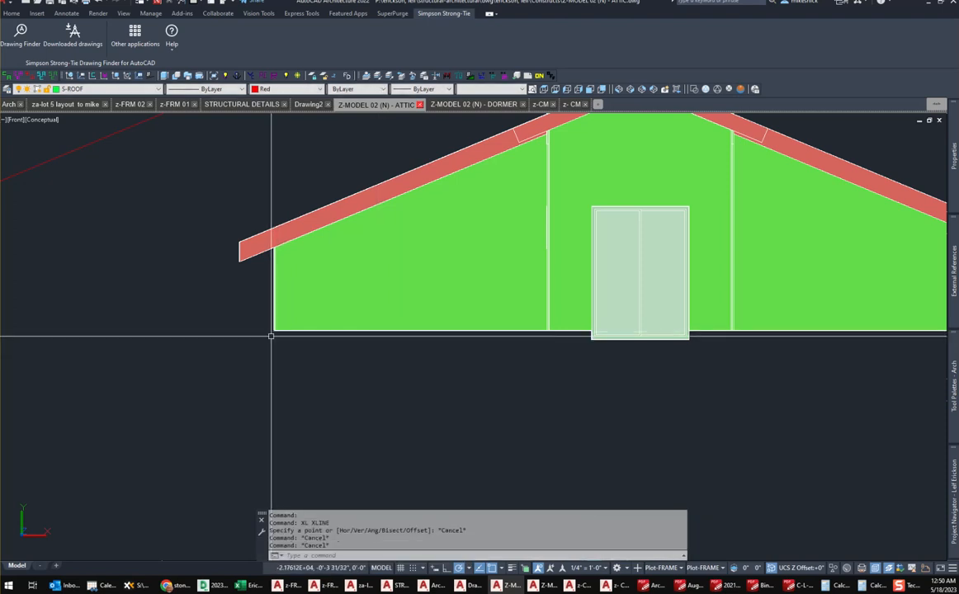
Identify the coordinates of the bottom outer endpoint of the wide gable wall with the ID command.
type("l")
right_click(275, 329, "shift")
key("e")
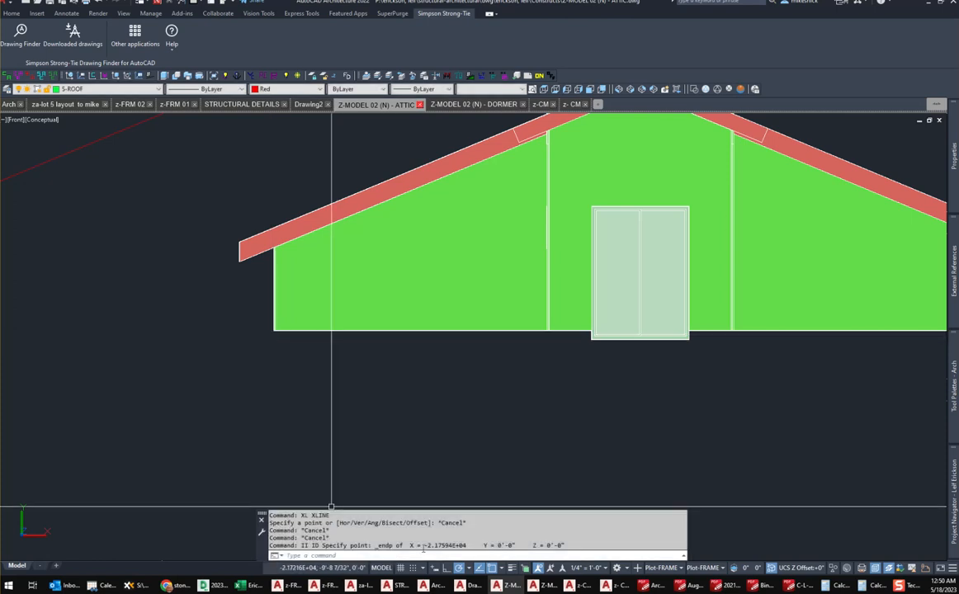
key("Escape")
key("Escape")
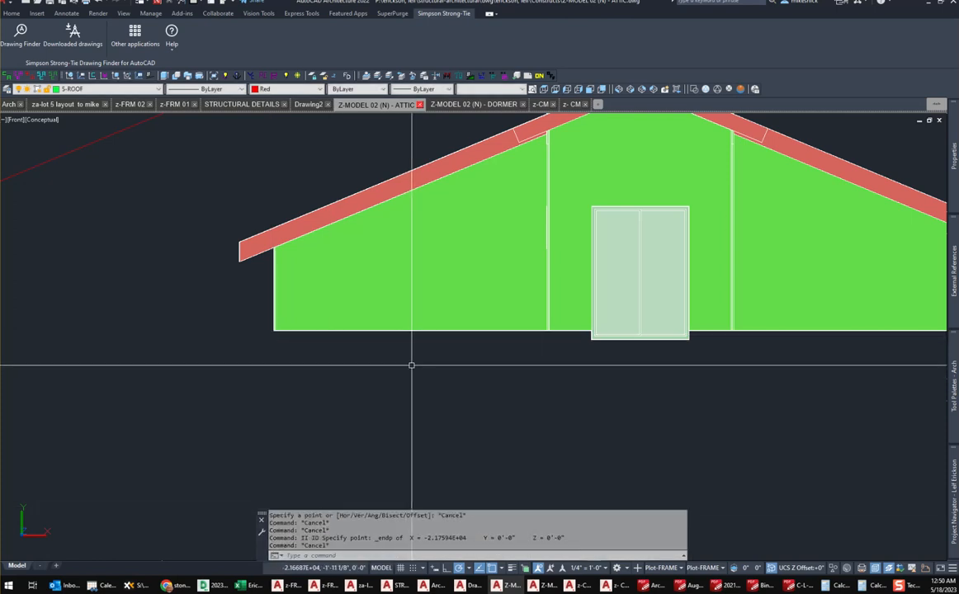
Switch to the za-lot 5 layout to mike drawing and examine the upper gable window in the front elevation.
left_click(65, 104)
scroll(399, 361, "up", 7)
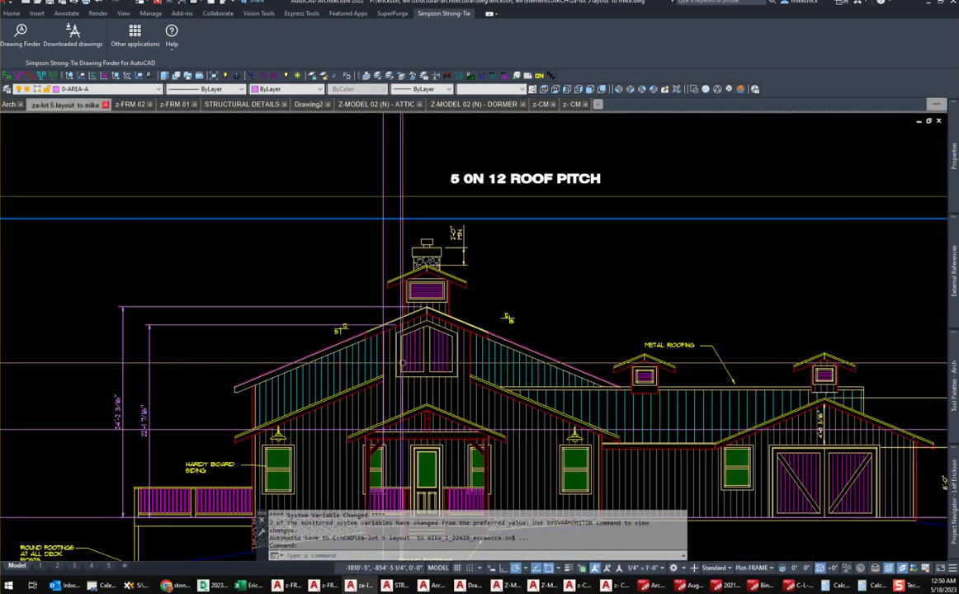
middle_click_drag(414, 370, 436, 324)
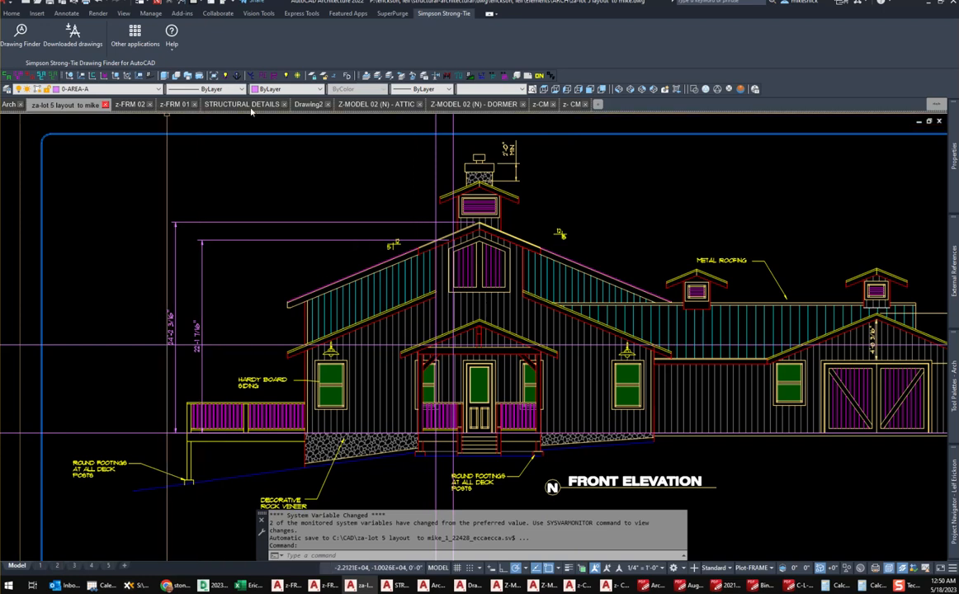
Return to the Z-MODEL 02 (N) - ATTIC drawing and set the gable's Glider window head height to 8'.
left_click(376, 104)
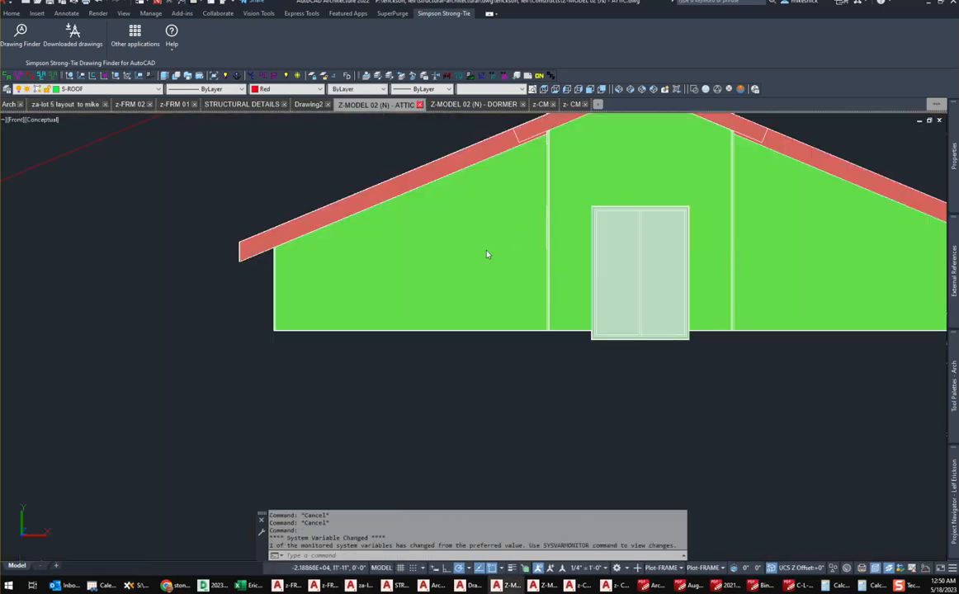
scroll(523, 261, "down", 3)
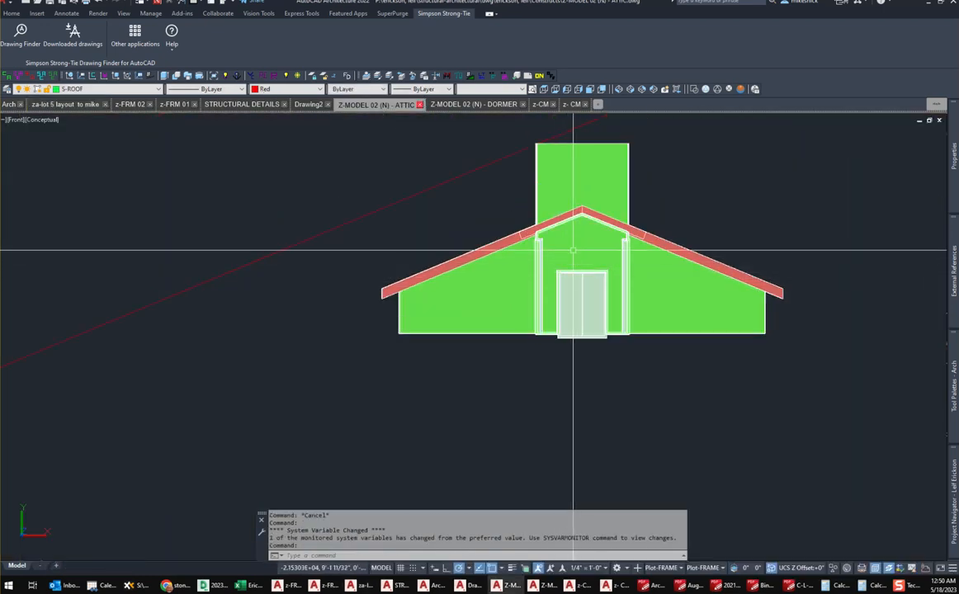
left_click(580, 281)
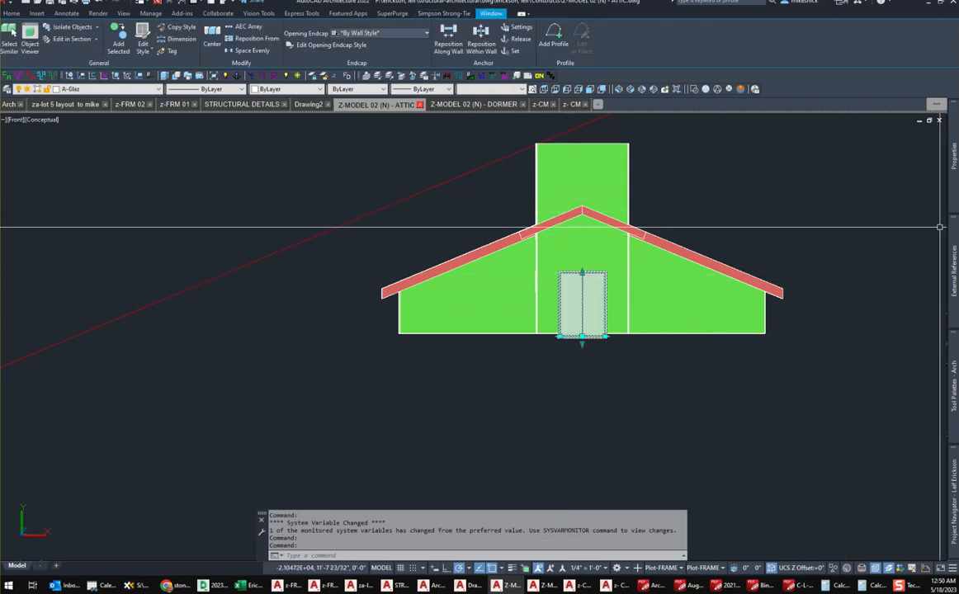
mouse_move(953, 189)
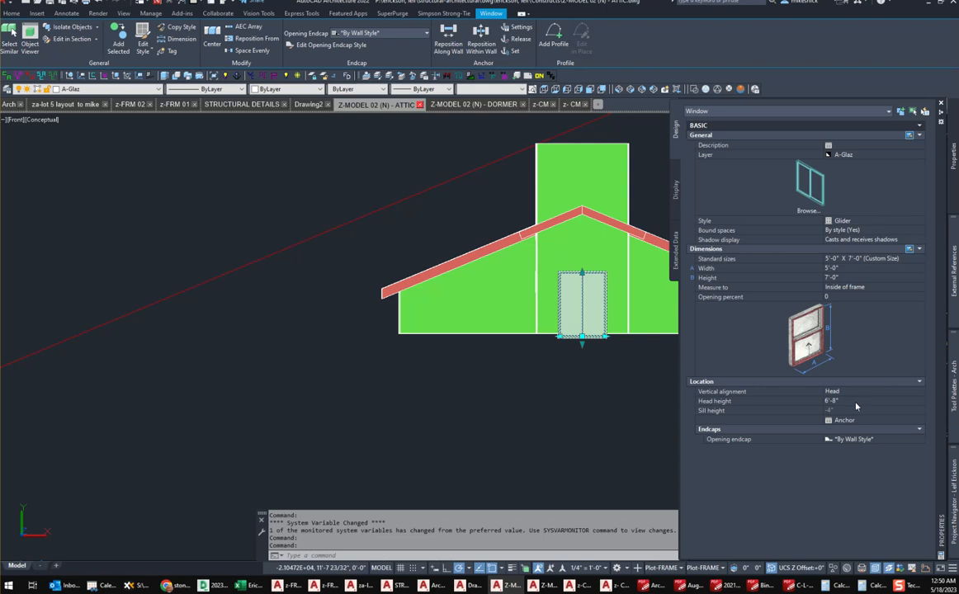
left_click(854, 404)
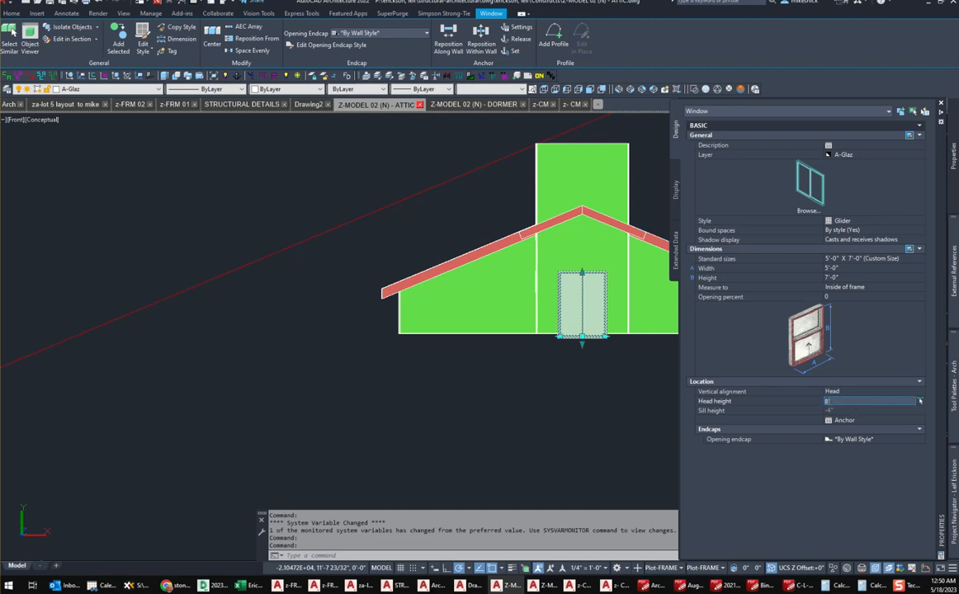
key("Return")
key("Escape")
key("Escape")
key("Escape")
key("Escape")
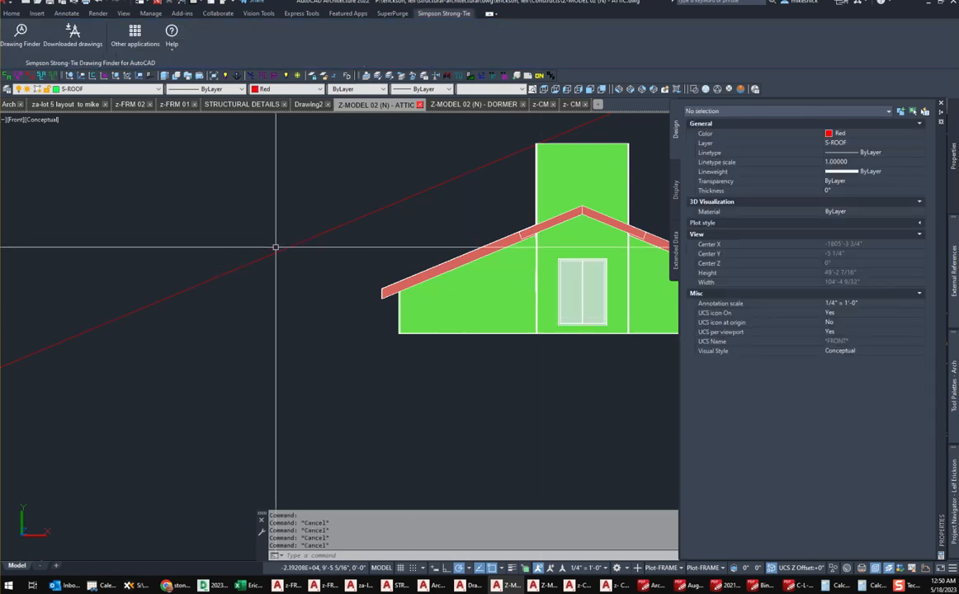
Save the attic drawing, and reload the modified Z-MODEL 02 (N) - ATTIC xref in the z-CM drawing.
left_click(50, 3)
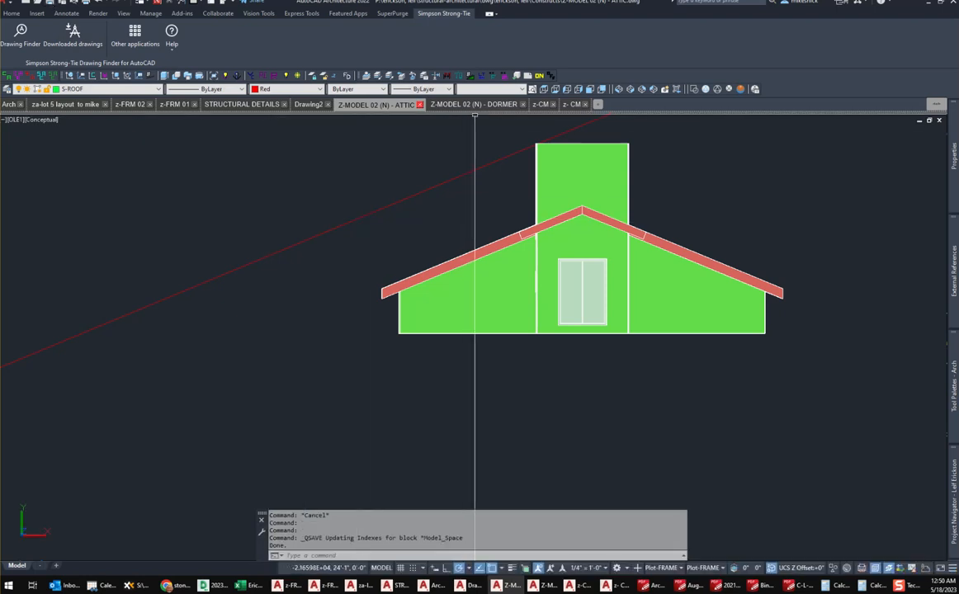
left_click(571, 104)
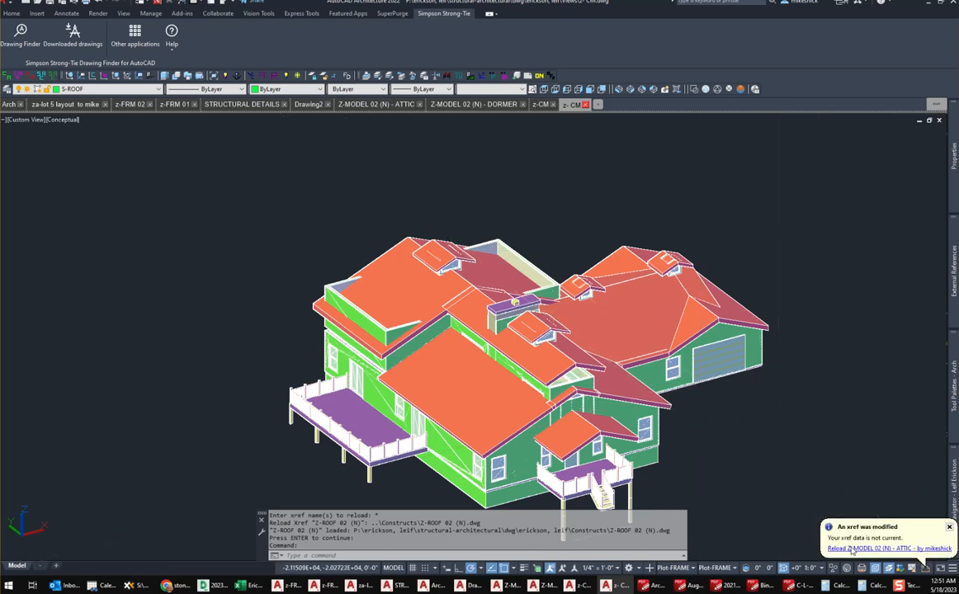
left_click(853, 549)
Orbit the combined house model towards its front and examine the chimney, cupola and roofs.
right_click(784, 419)
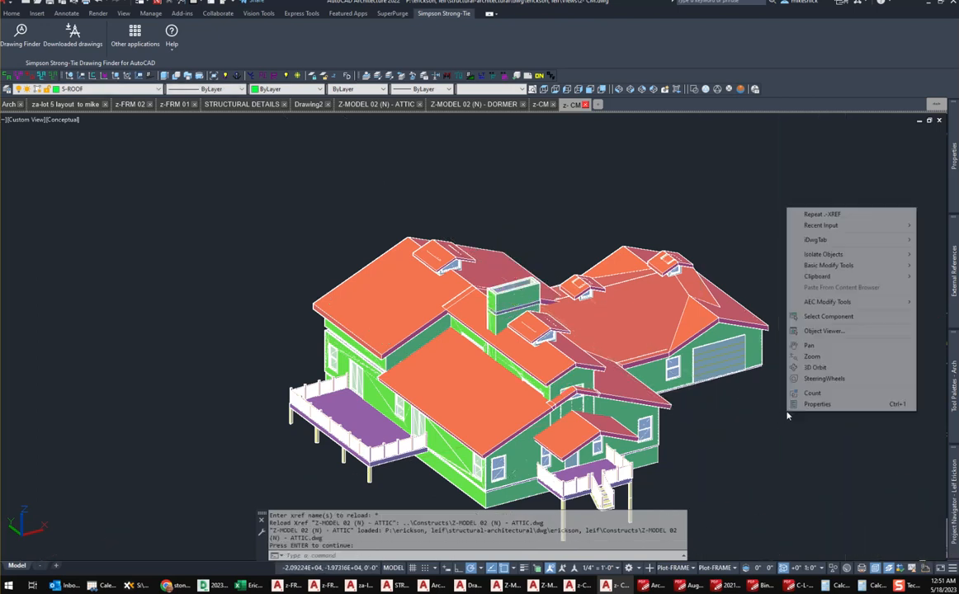
left_click(822, 367)
left_click_drag(586, 353, 529, 334)
scroll(524, 332, "up", 2)
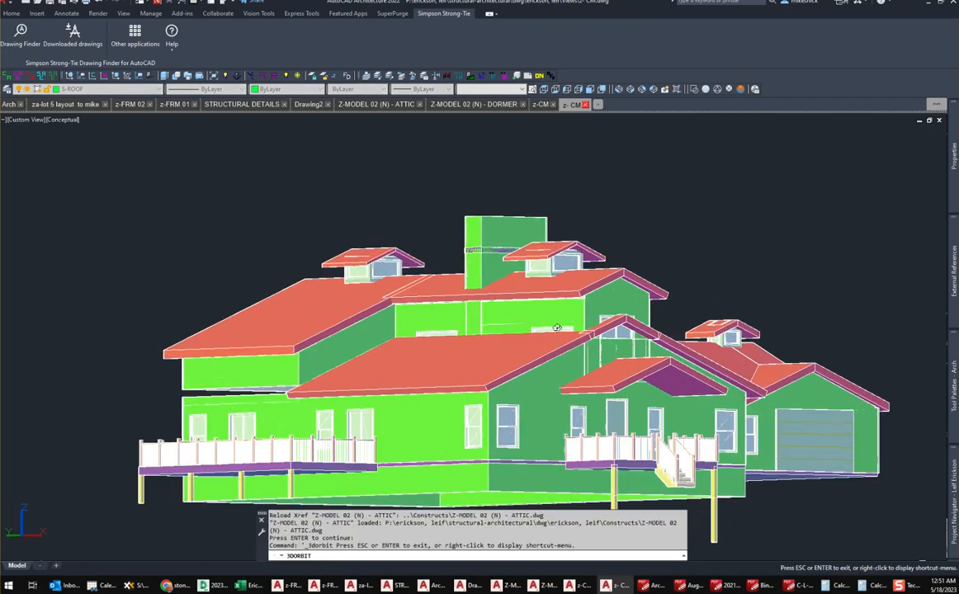
left_click_drag(526, 350, 459, 360)
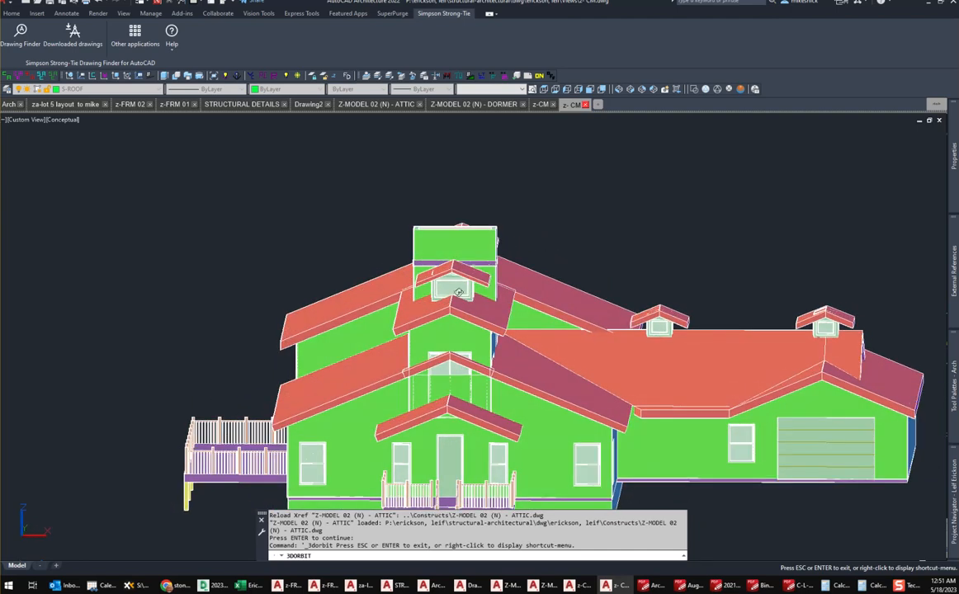
scroll(437, 298, "up", 8)
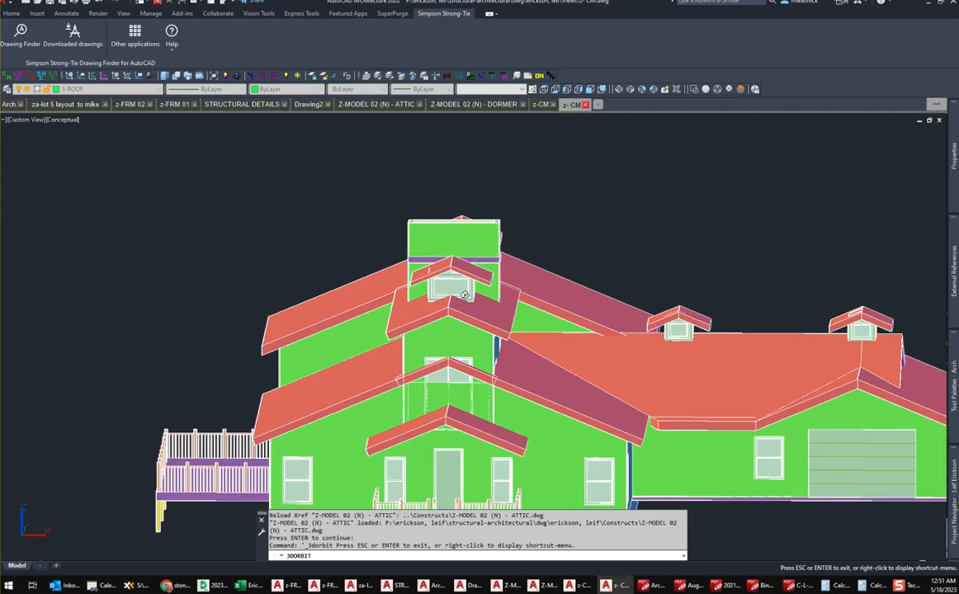
key("Escape")
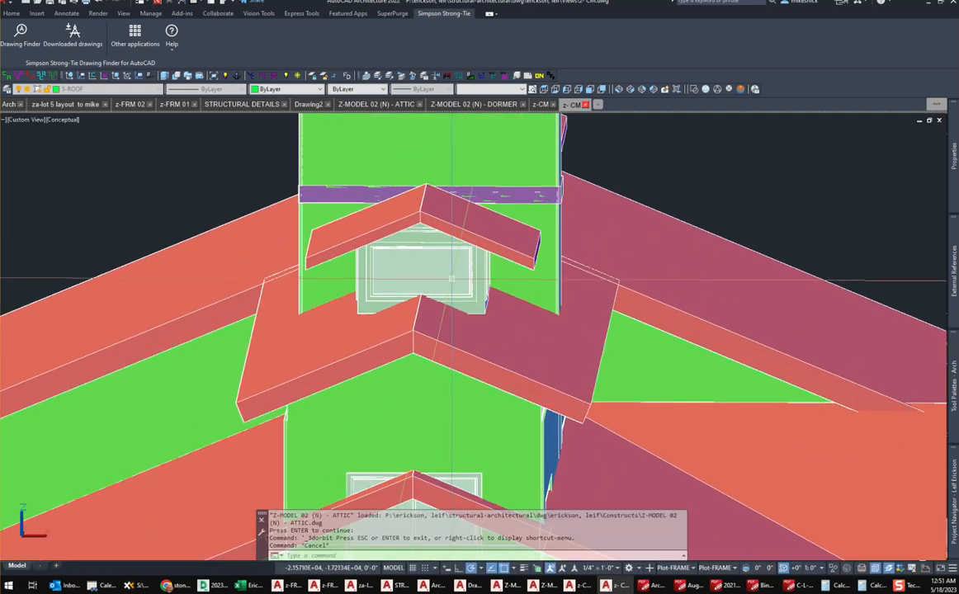
scroll(452, 281, "down", 4)
middle_click_drag(420, 310, 458, 281)
key("Escape")
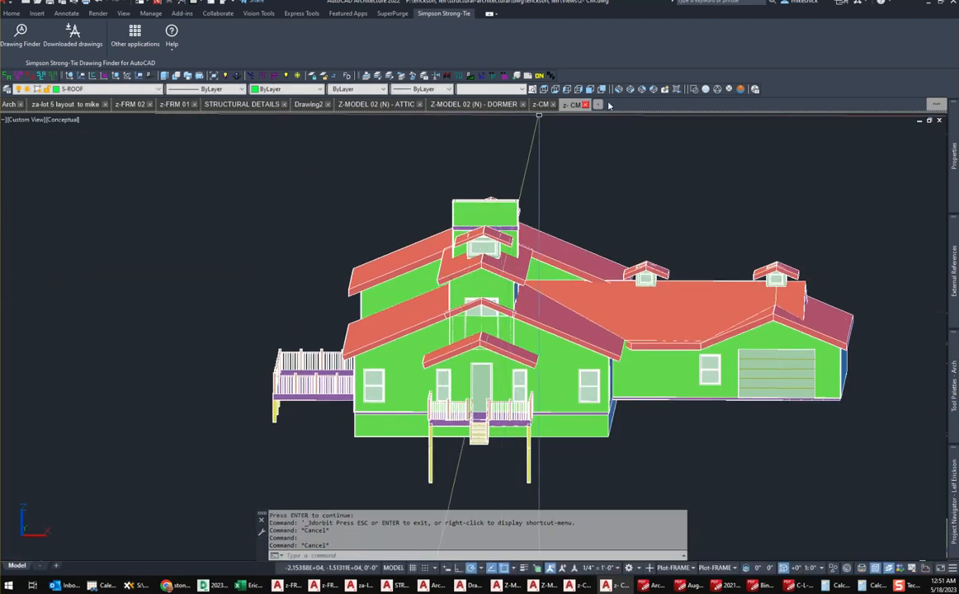
Display the combined model in the front view and identify a point on the side edge of the cupola in front of the chimney.
left_click(538, 89)
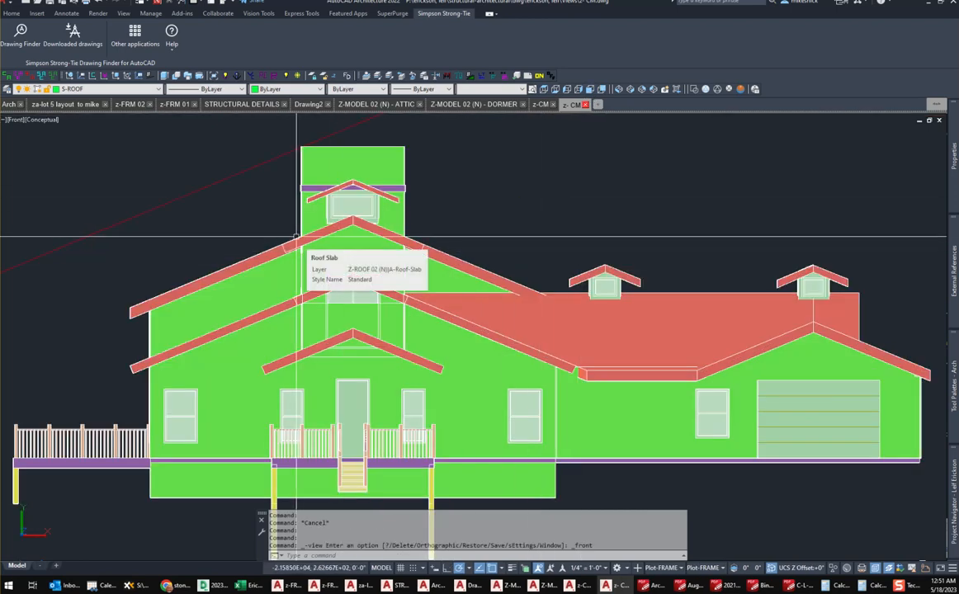
type("ii")
key("space")
scroll(315, 216, "up", 3)
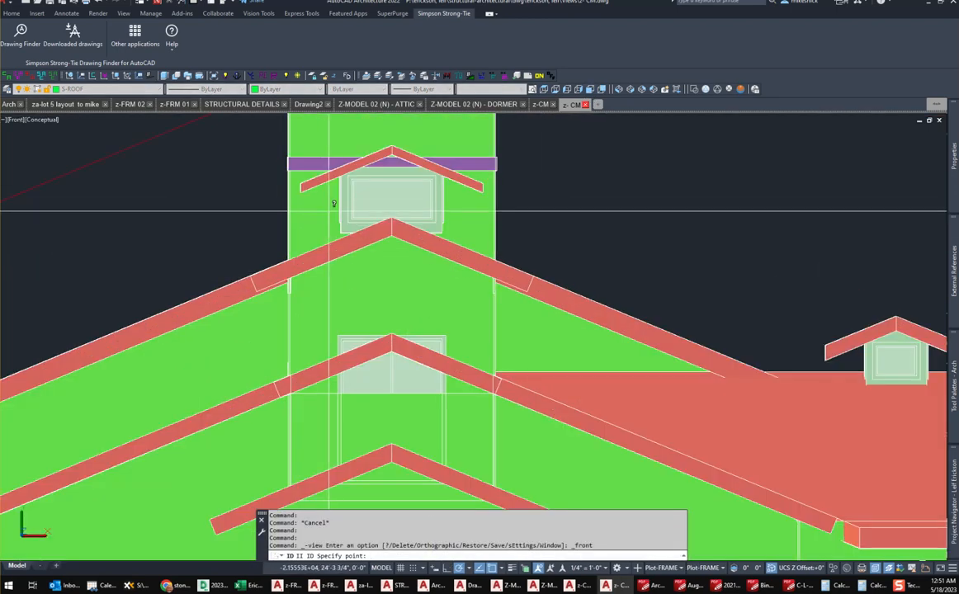
right_click(339, 199, "shift")
key("r")
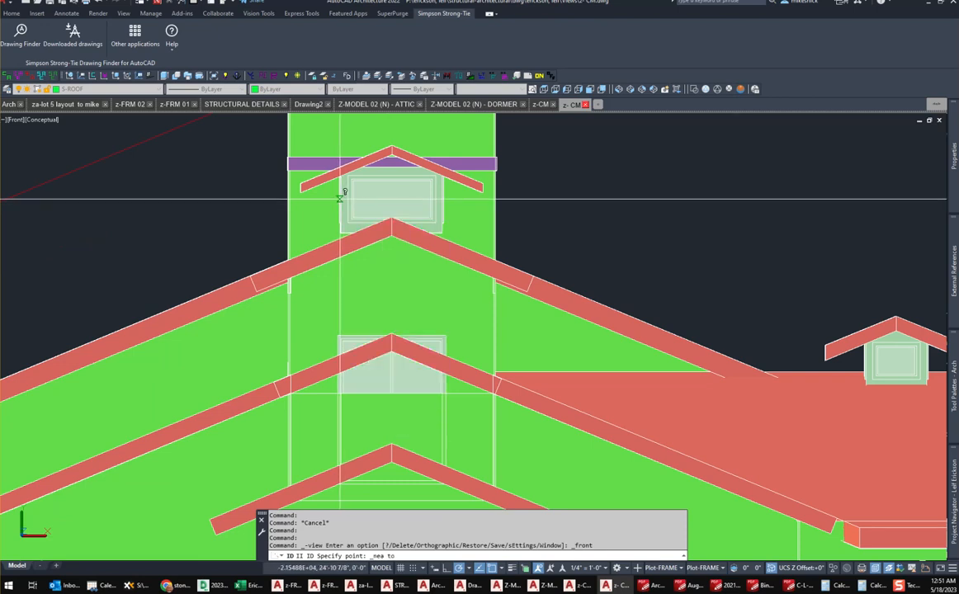
left_click(339, 199)
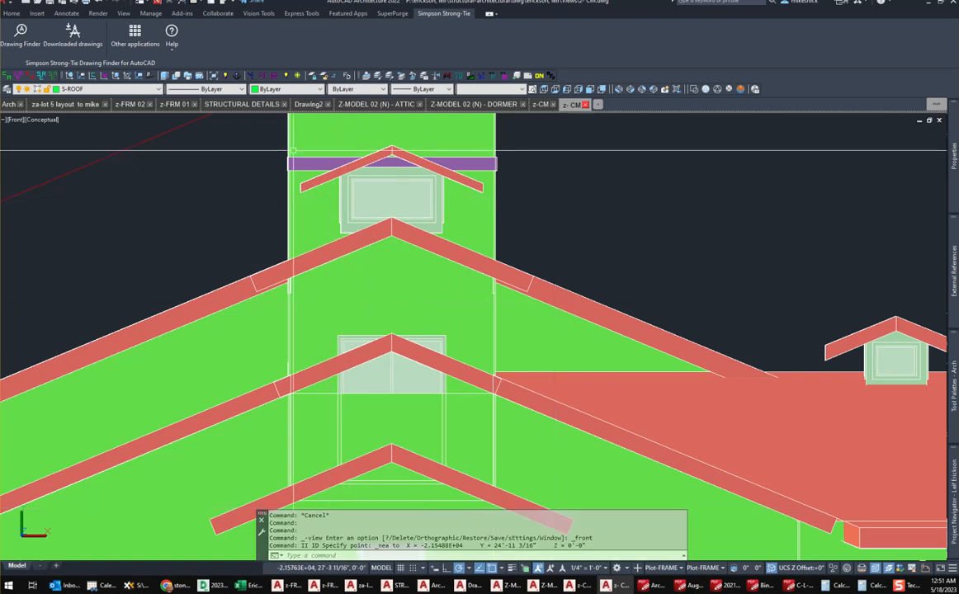
key("Escape")
key("Escape")
key("Escape")
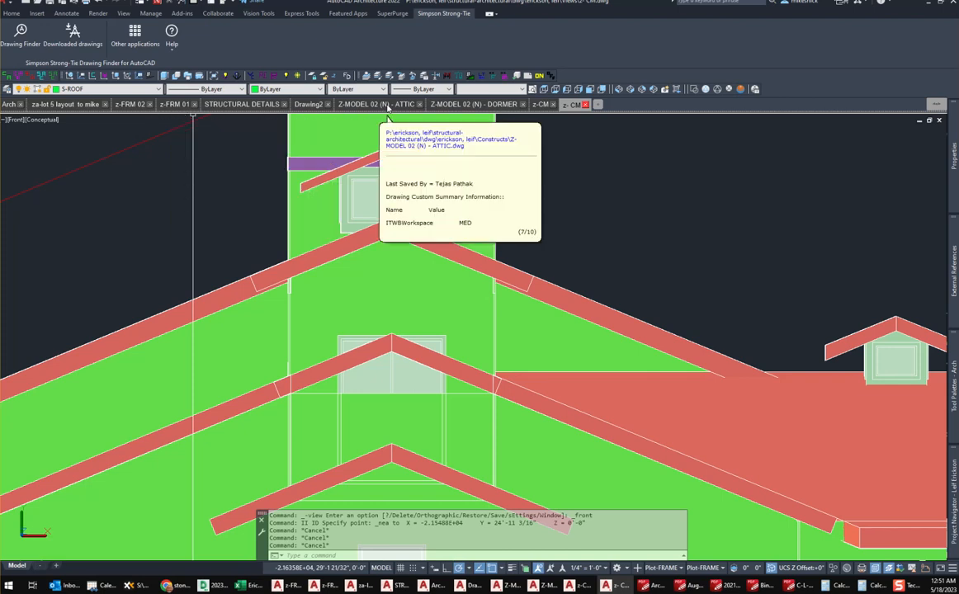
Switch to the z-FRM 02 drawing and display the level 02 framing plan around the square cupola in top view and 2D Wireframe style.
left_click(132, 105)
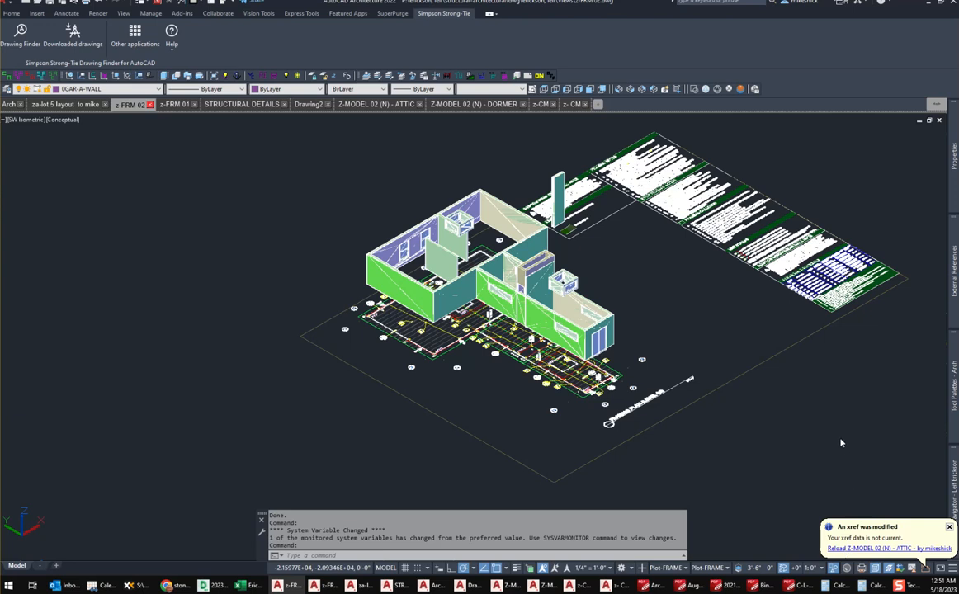
key("Escape")
key("Escape")
left_click(486, 89)
key("Escape")
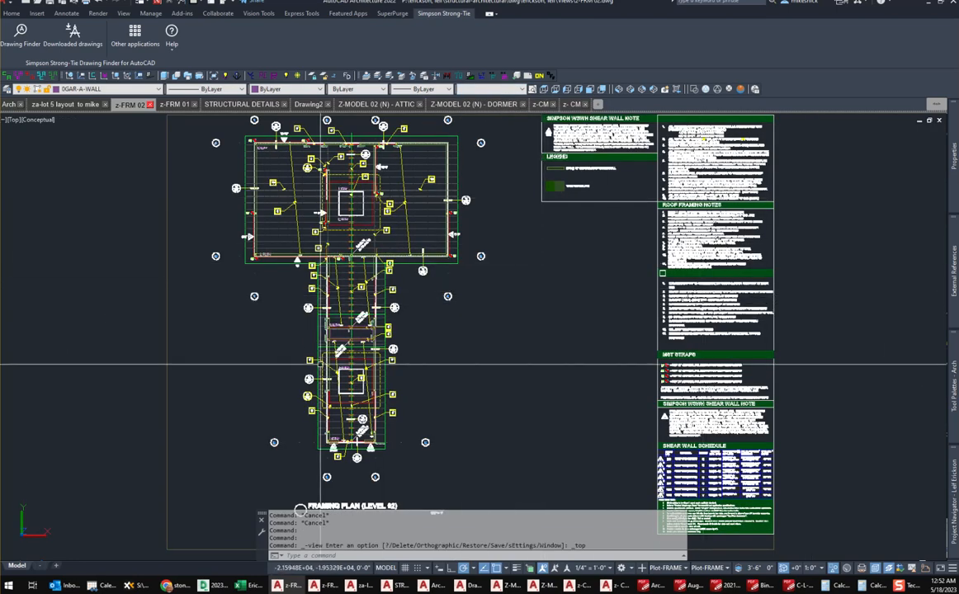
scroll(319, 364, "up", 4)
scroll(419, 404, "up", 1)
middle_click_drag(420, 404, 383, 281)
scroll(383, 281, "down", 1)
key("Escape")
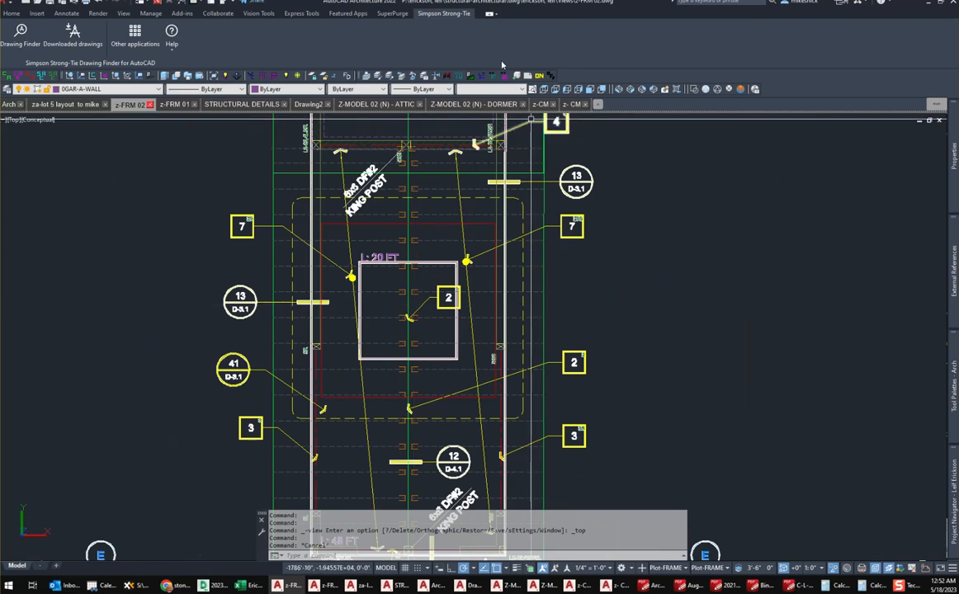
left_click(704, 89)
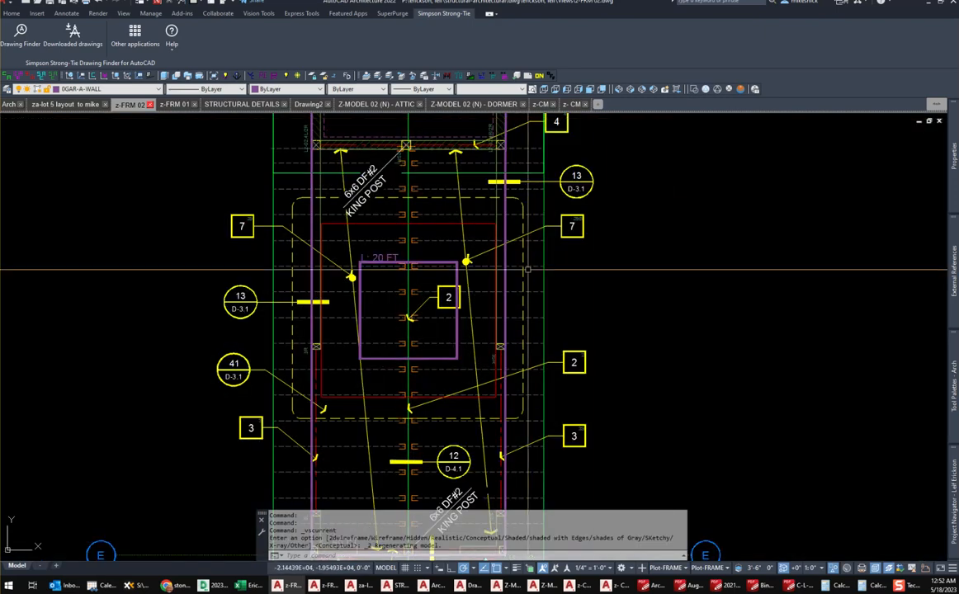
left_click(708, 569)
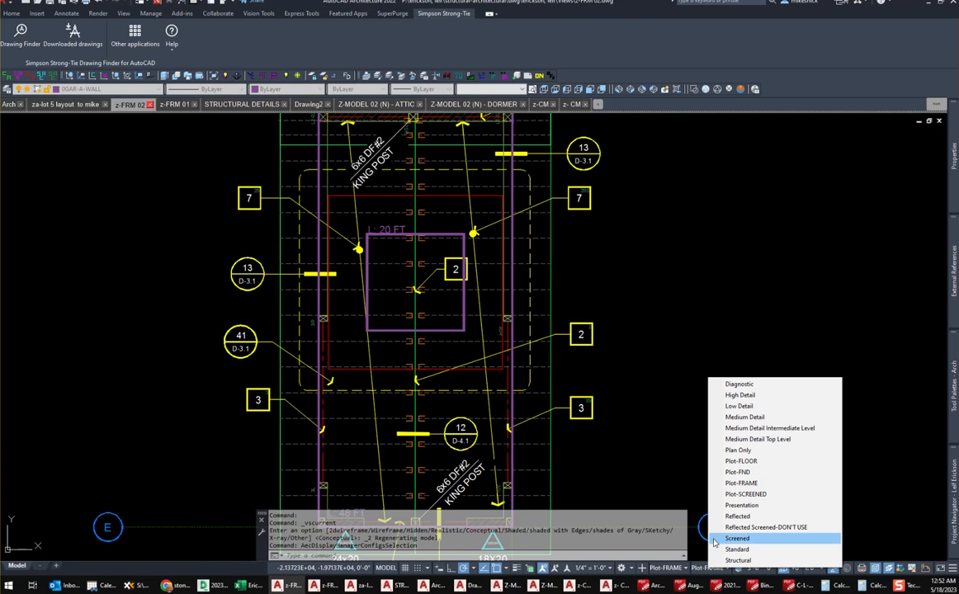
key("Escape")
key("Escape")
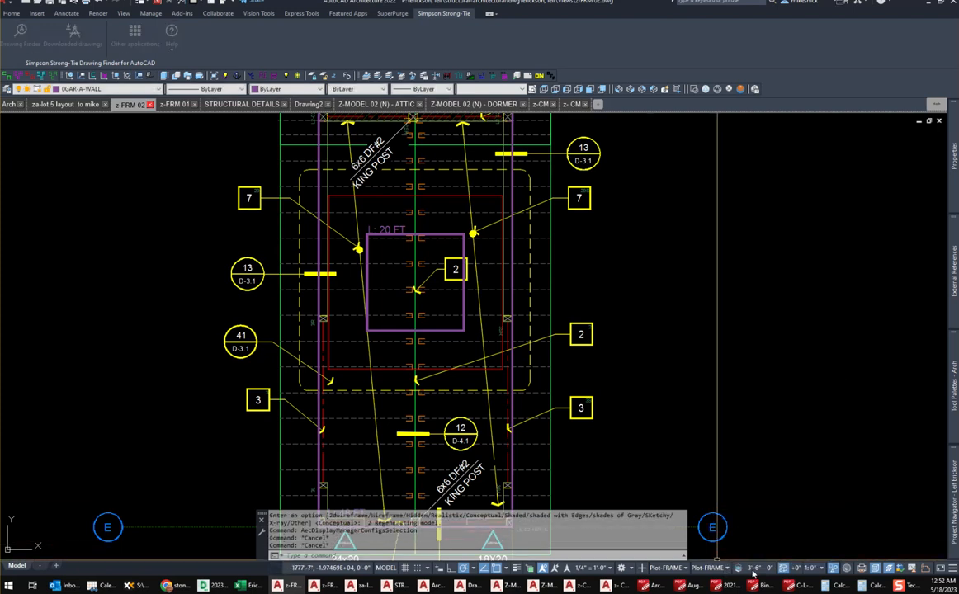
Try global cut heights of 10' and 20' for the framing plan, and regenerate the drawing.
left_click(753, 569)
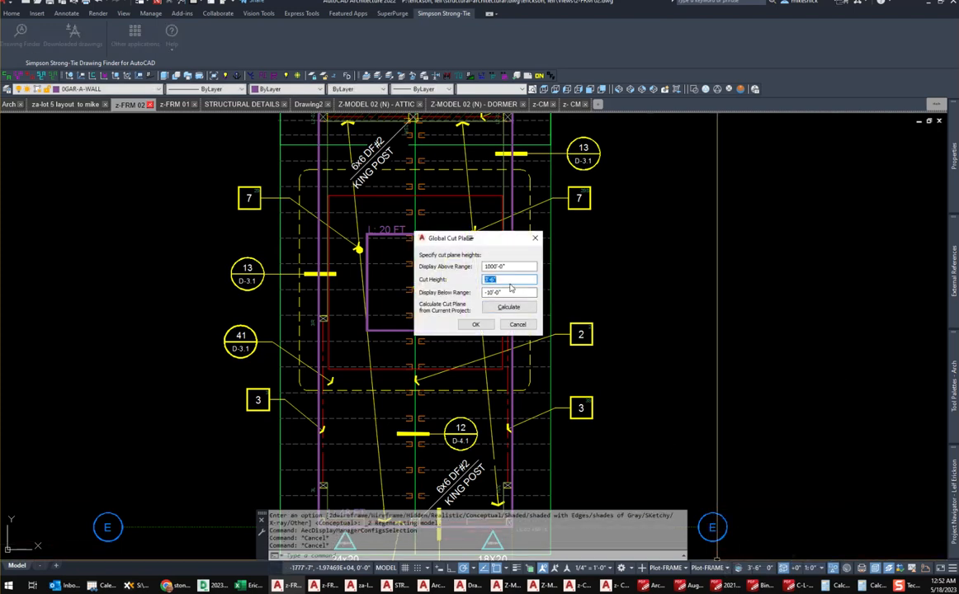
left_click(477, 325)
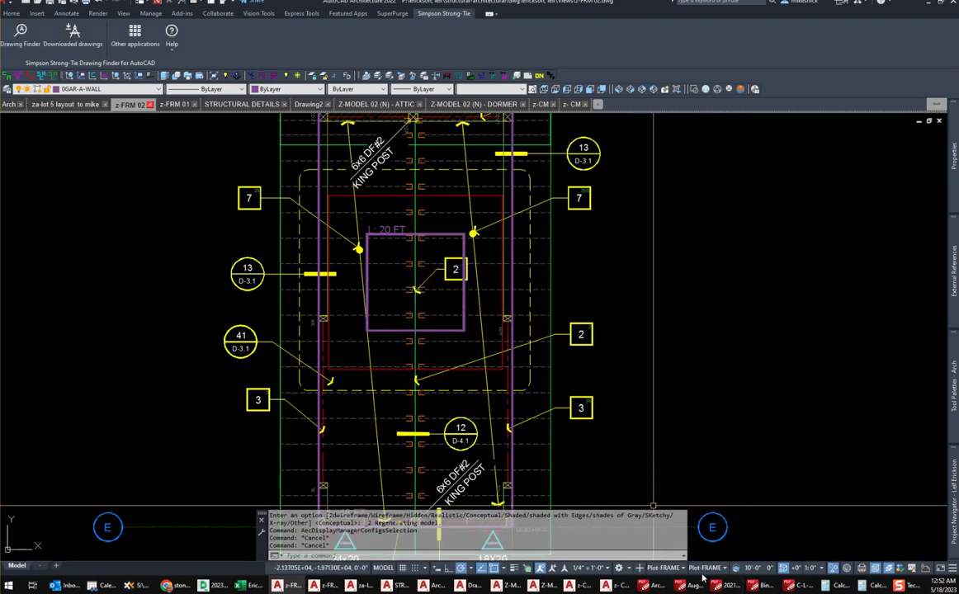
left_click(757, 570)
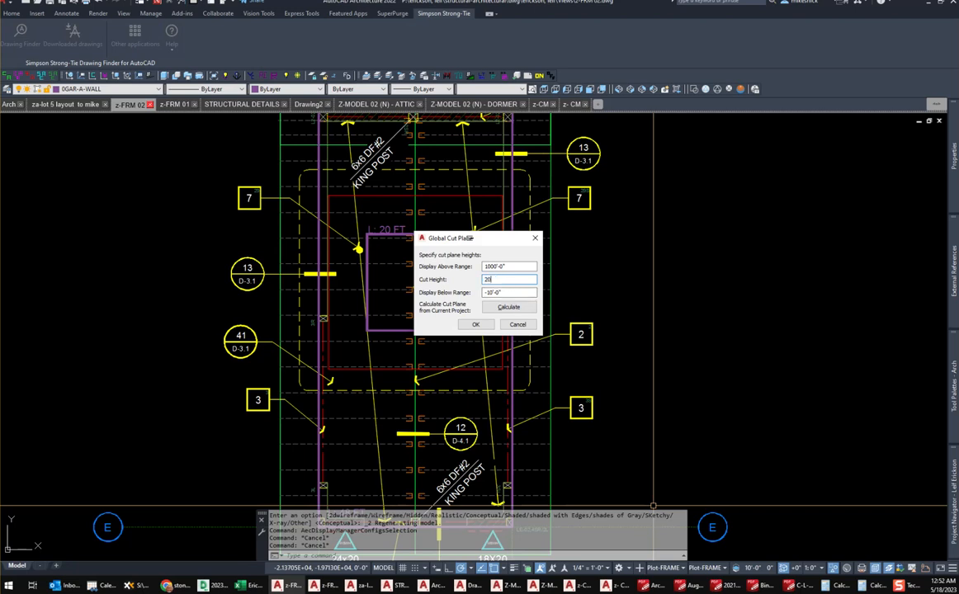
left_click(477, 325)
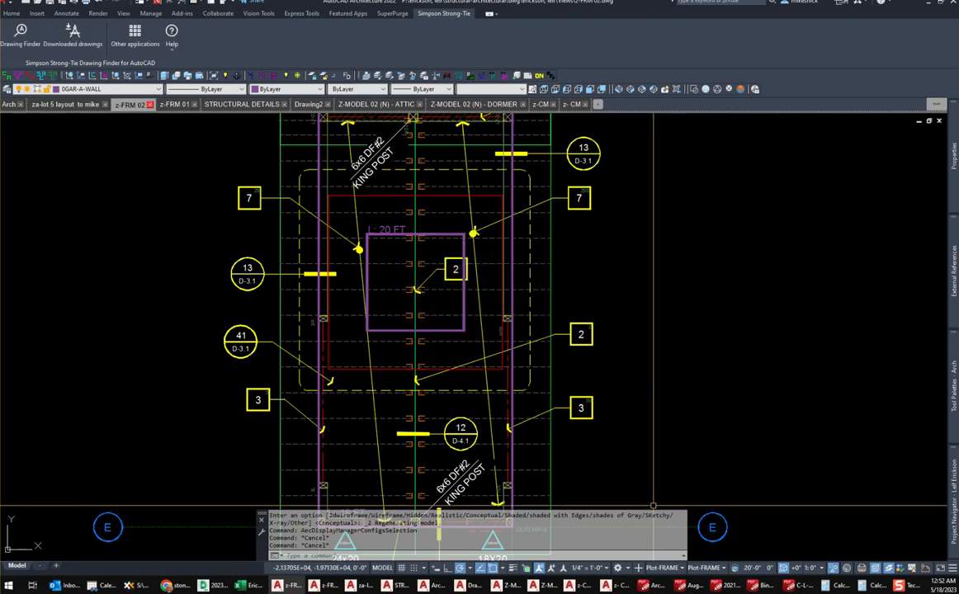
type("re")
key("Return")
key("Escape")
key("Escape")
key("Escape")
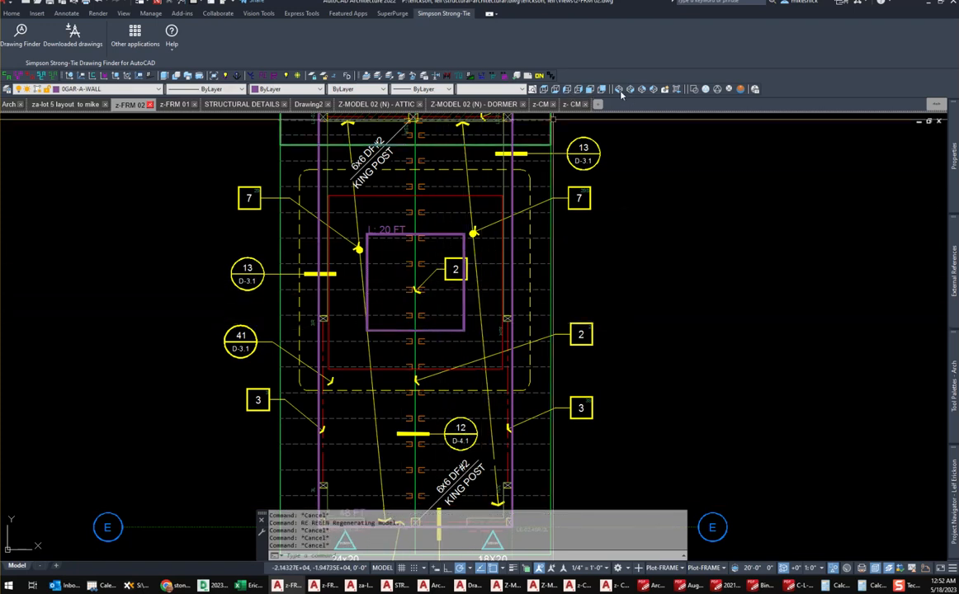
Display the drawing in the front view and identify a point on the side edge of the cupola.
left_click(589, 89)
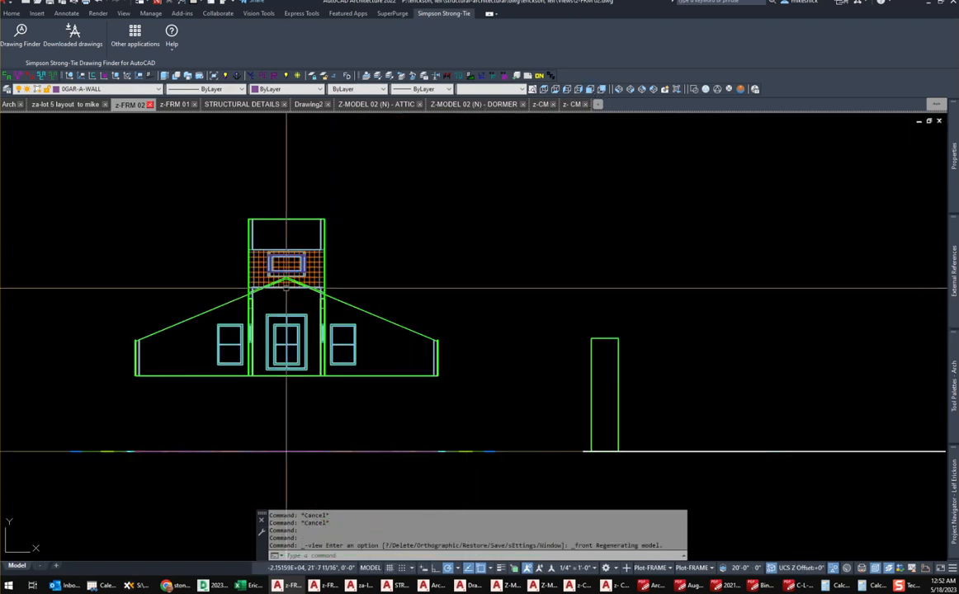
scroll(282, 264, "up", 5)
scroll(437, 260, "down", 4)
scroll(379, 259, "up", 4)
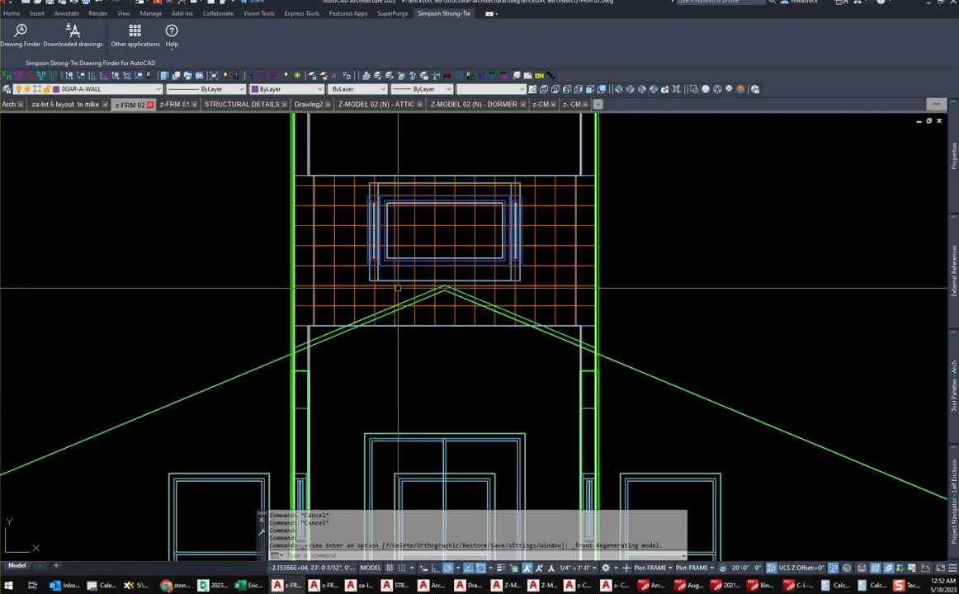
type("ii")
key("Return")
scroll(375, 243, "up", 4)
right_click(365, 222, "shift")
key("r")
left_click(363, 230)
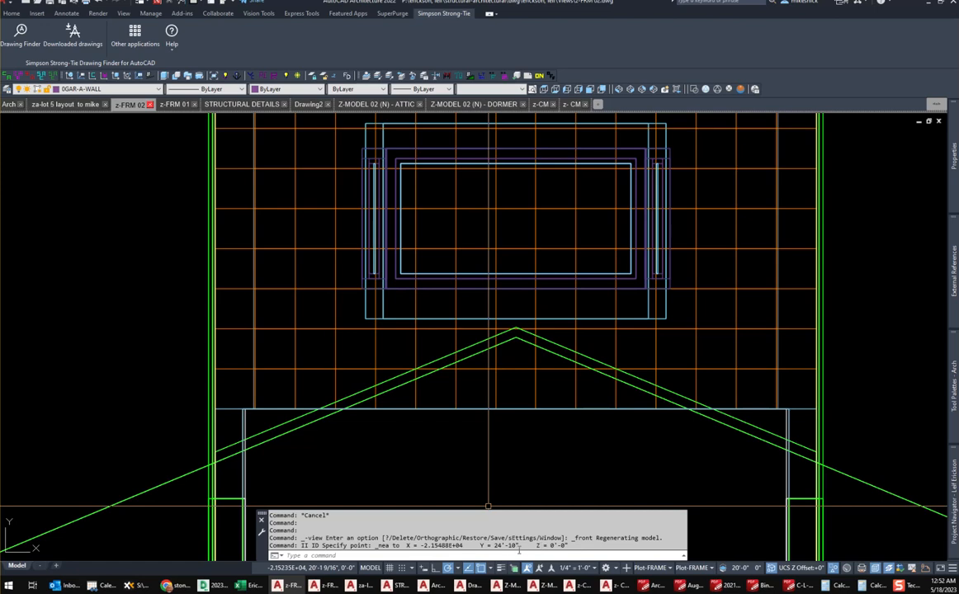
Identify the lower outer corner of the attic model in the front view.
scroll(429, 272, "down", 4)
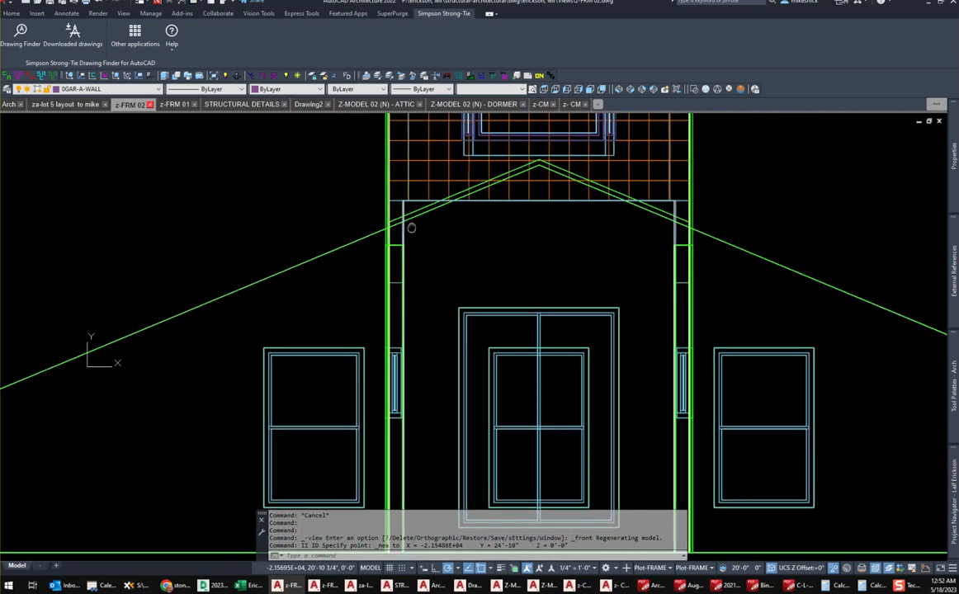
key("Return")
scroll(344, 277, "down", 5)
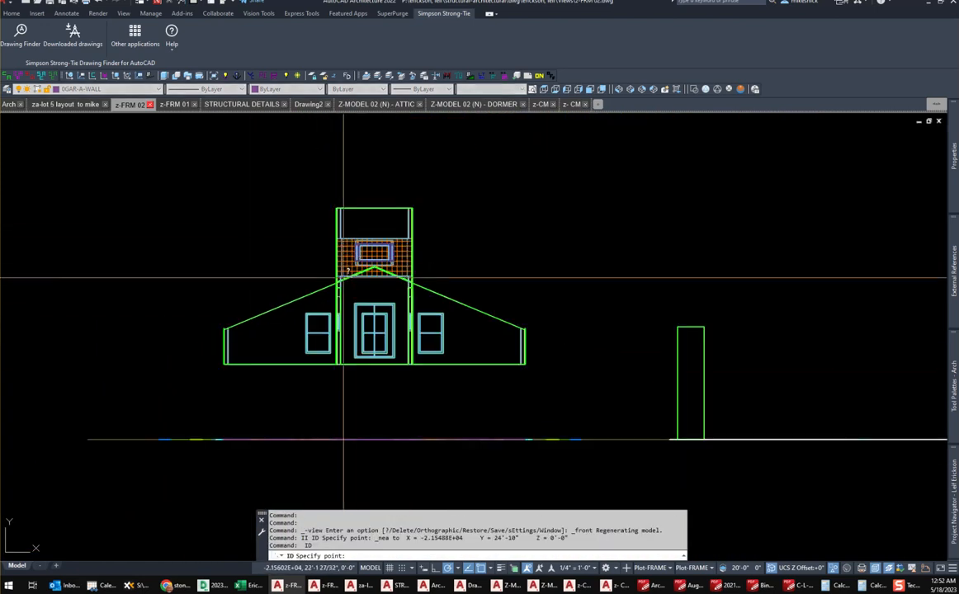
left_click(221, 364)
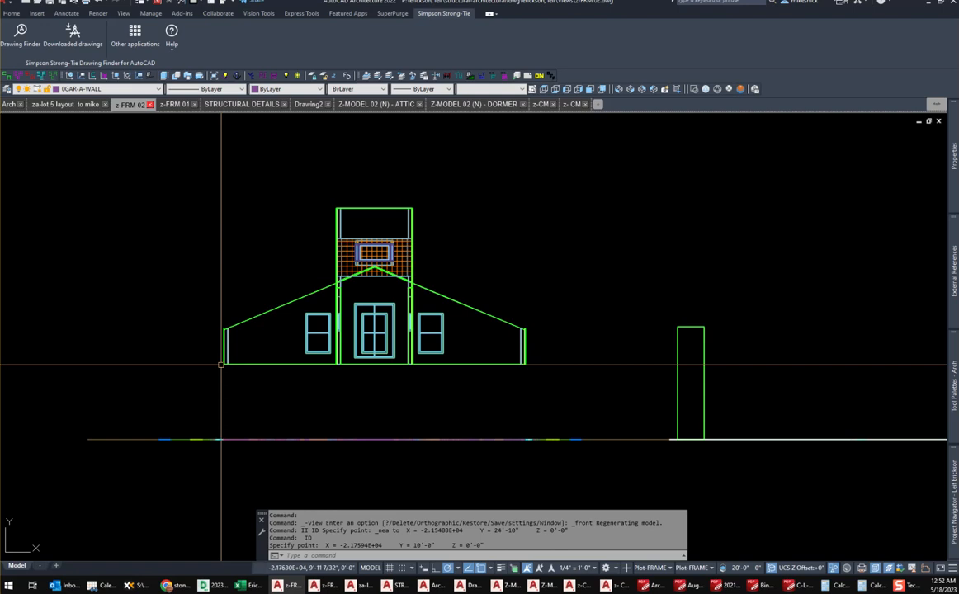
key("Escape")
key("Escape")
key("Escape")
key("Escape")
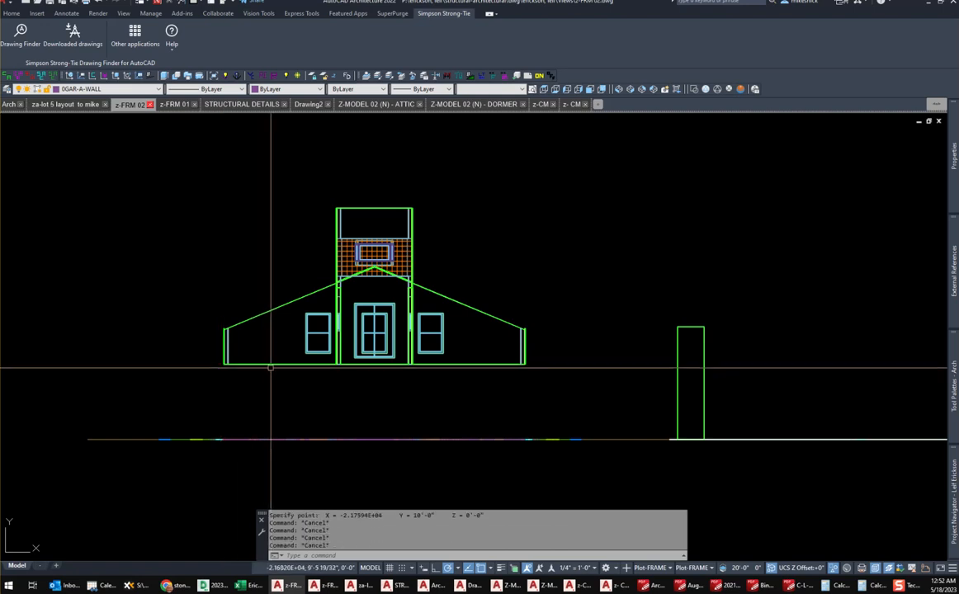
Set the insertion point Y of the attic and dormer xrefs to 0" in the front view, and regenerate the drawing.
left_click(270, 364)
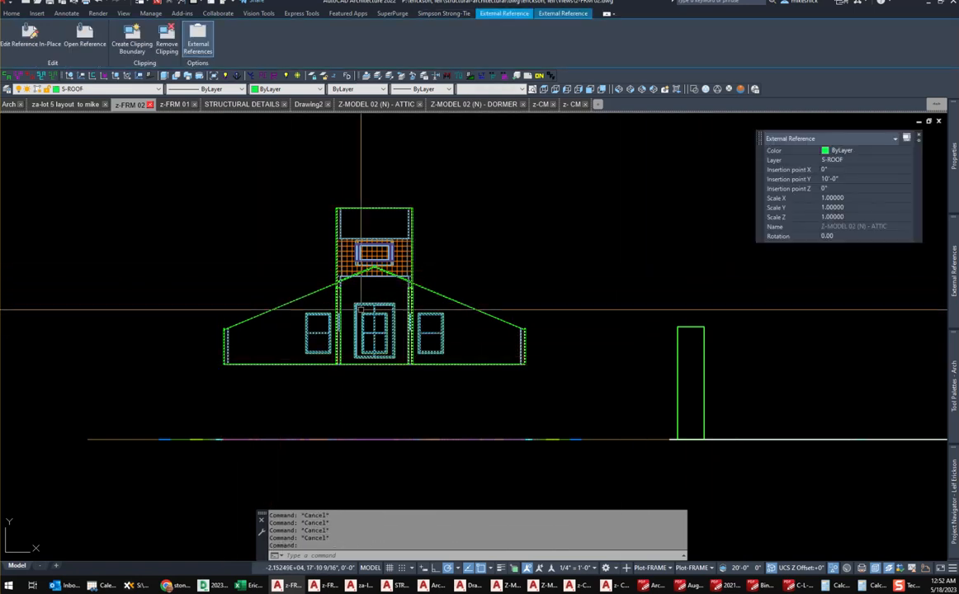
left_click(469, 283)
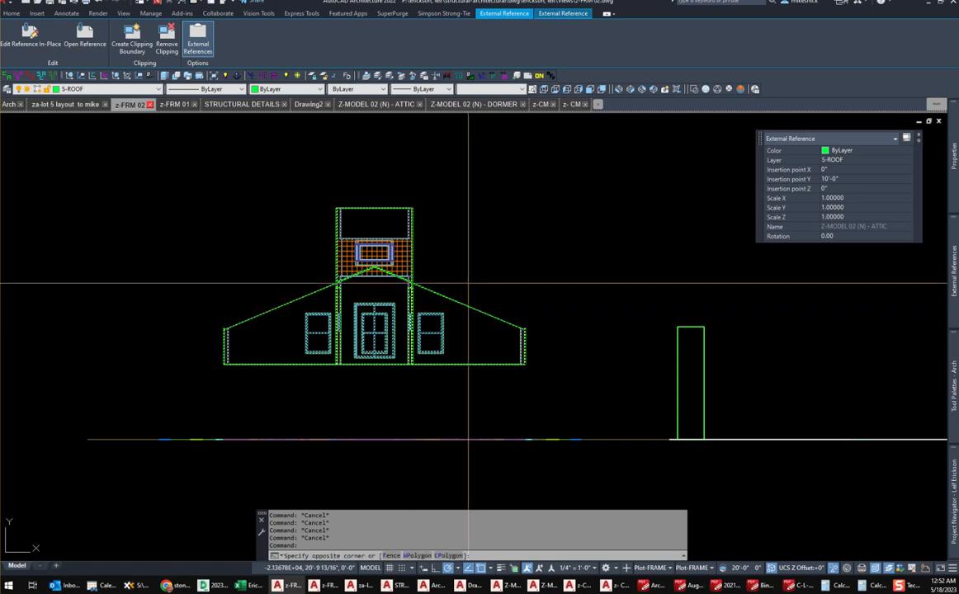
left_click(315, 179)
left_click(850, 178)
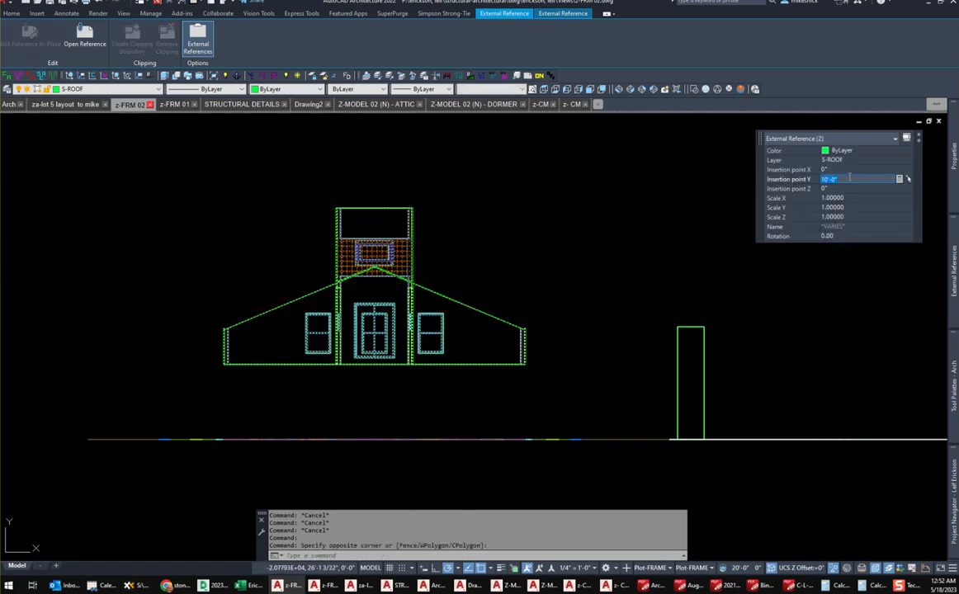
key("Return")
key("Escape")
key("Escape")
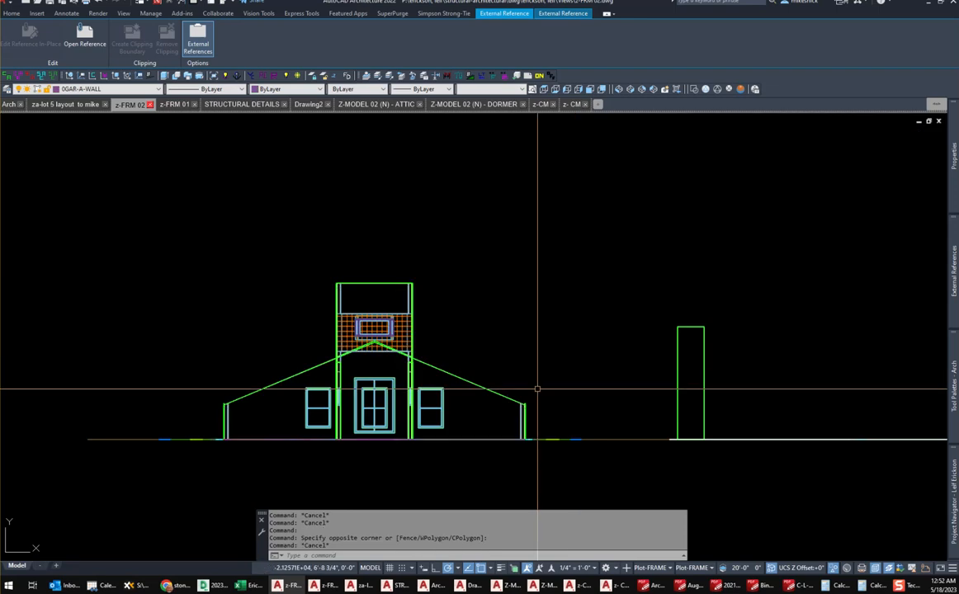
type("re")
key("Return")
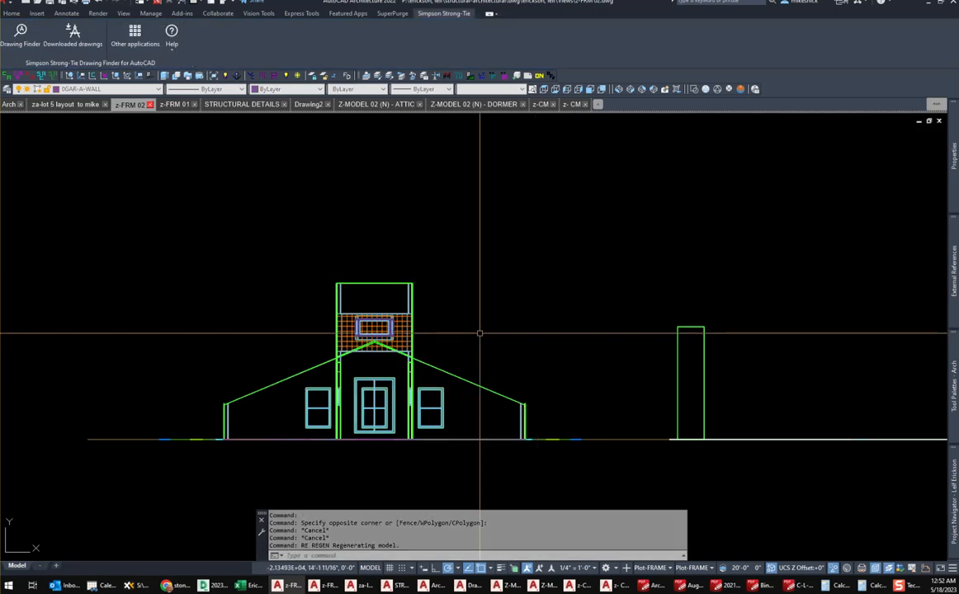
Return to the top view and examine the framing plan around both square cupola outlines.
left_click(551, 91)
scroll(357, 401, "up", 5)
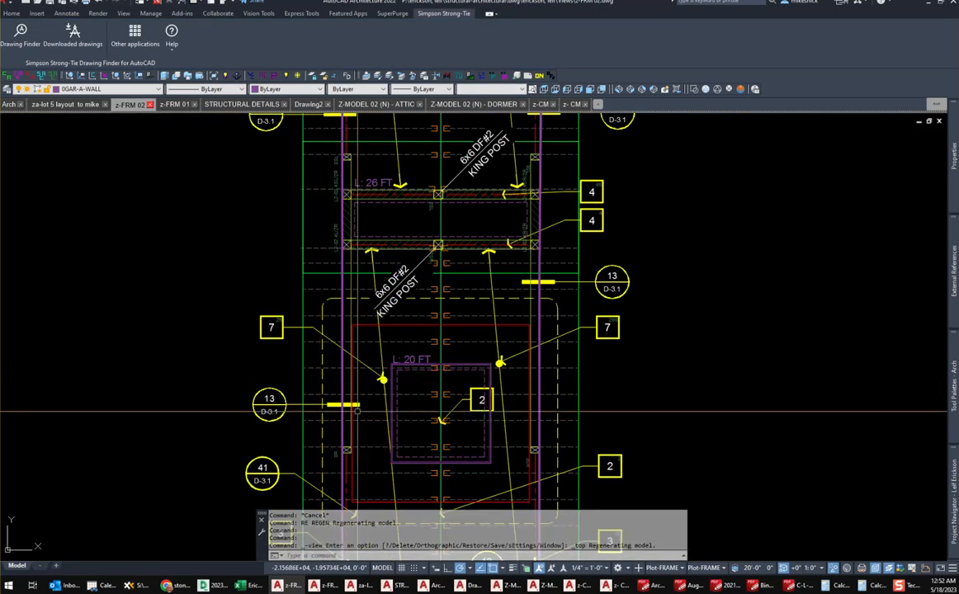
scroll(389, 393, "up", 3)
key("Escape")
key("Escape")
key("Escape")
key("Escape")
scroll(412, 362, "down", 3)
scroll(412, 361, "down", 5)
scroll(417, 328, "up", 5)
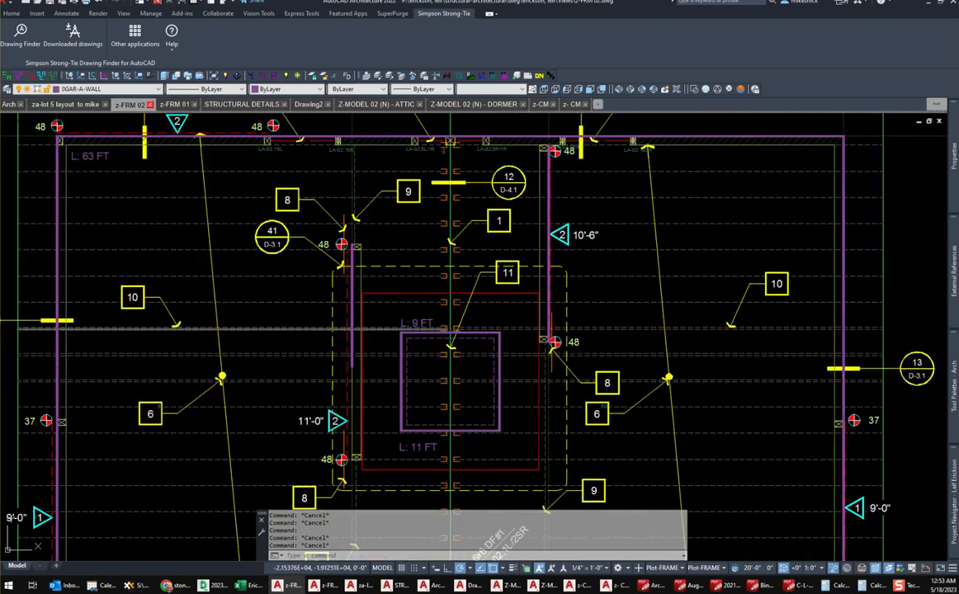
Set the global cut height to 6' and check the dormer xref's display on the framing plan.
left_click(753, 569)
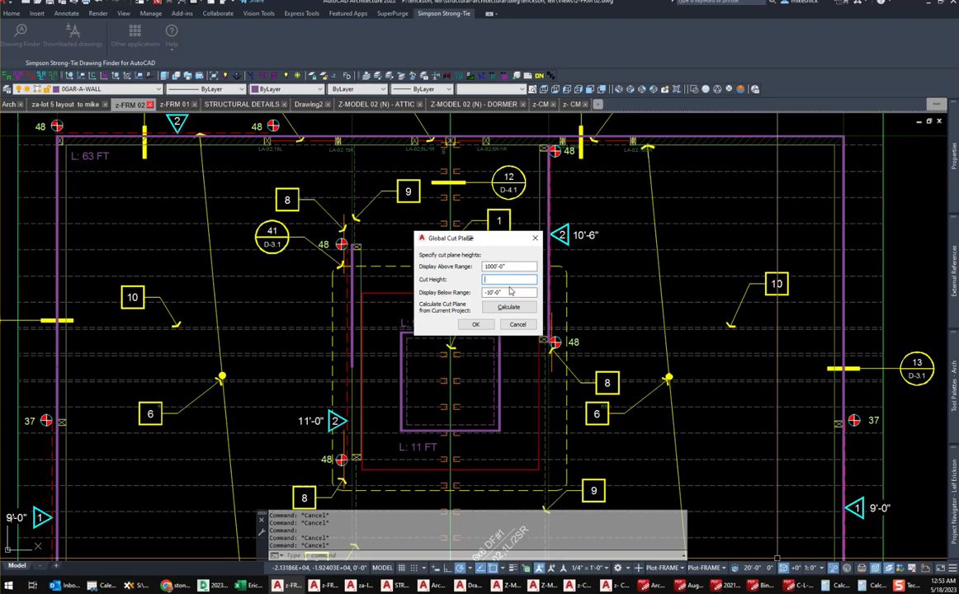
left_click(479, 326)
scroll(405, 304, "down", 3)
middle_click_drag(405, 304, 406, 227)
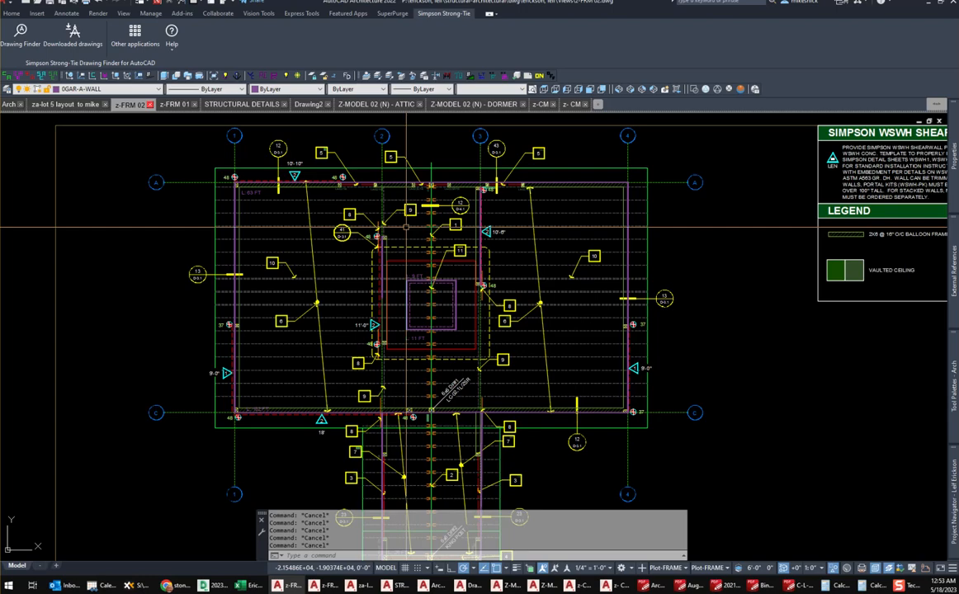
middle_click_drag(407, 462, 420, 275)
scroll(422, 275, "up", 5)
scroll(421, 231, "down", 4)
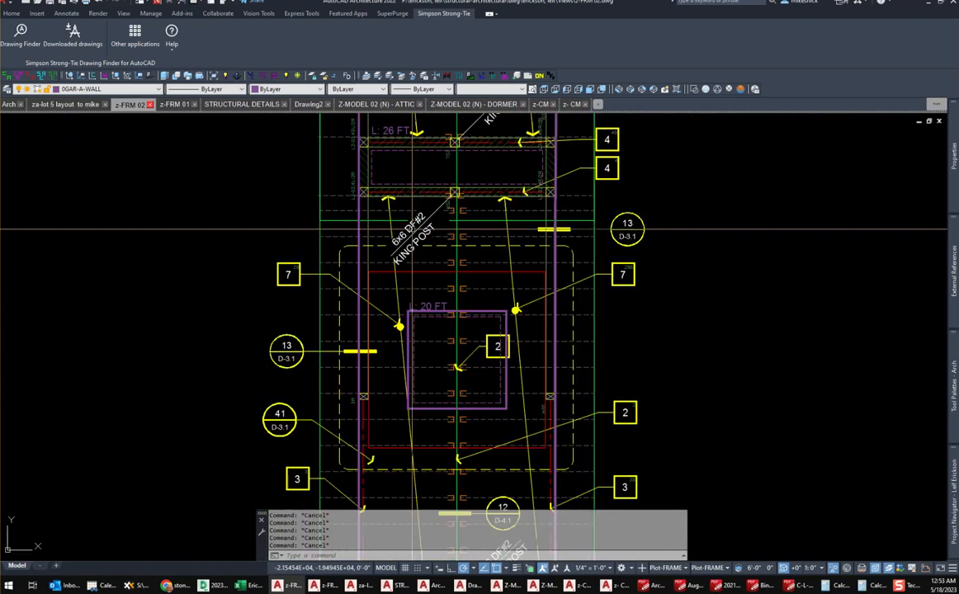
scroll(424, 401, "up", 3)
left_click(424, 400)
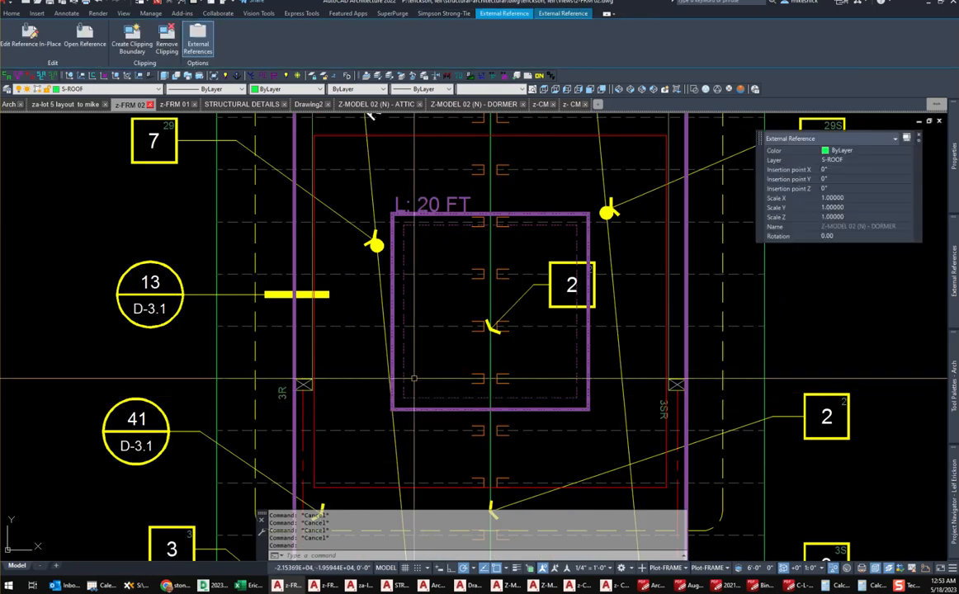
scroll(456, 367, "down", 3)
middle_click_drag(412, 486, 410, 303)
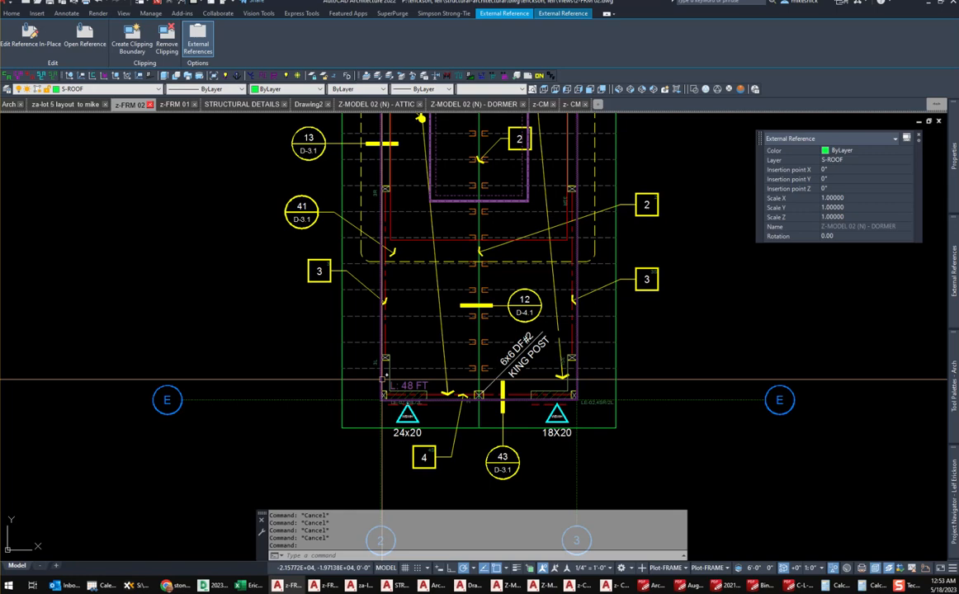
Switch the framing plan's display configuration to Plot-FLOOR and inspect the lower cupola outline.
left_click(665, 568)
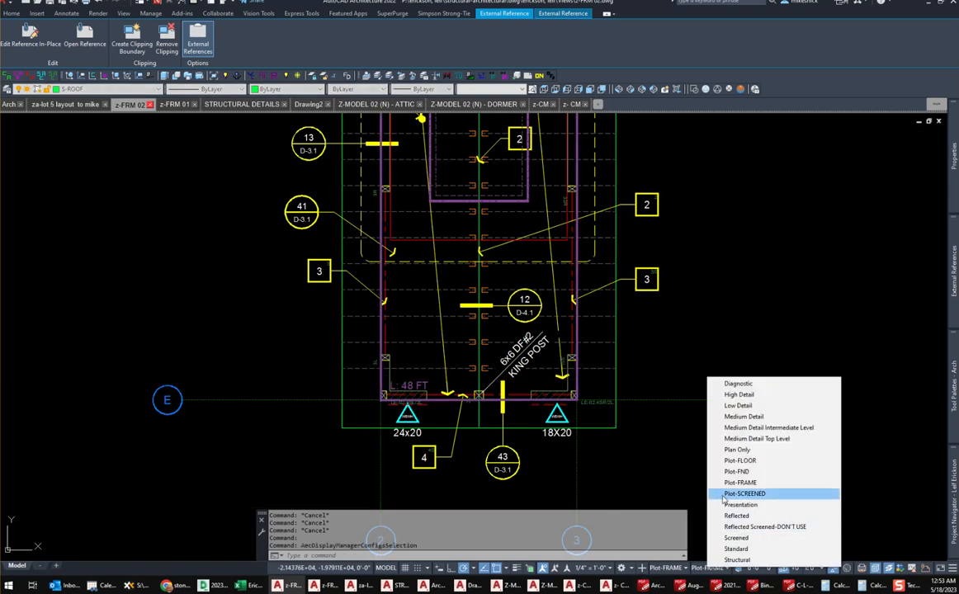
left_click(702, 419)
middle_click_drag(482, 252, 476, 335)
scroll(427, 260, "up", 3)
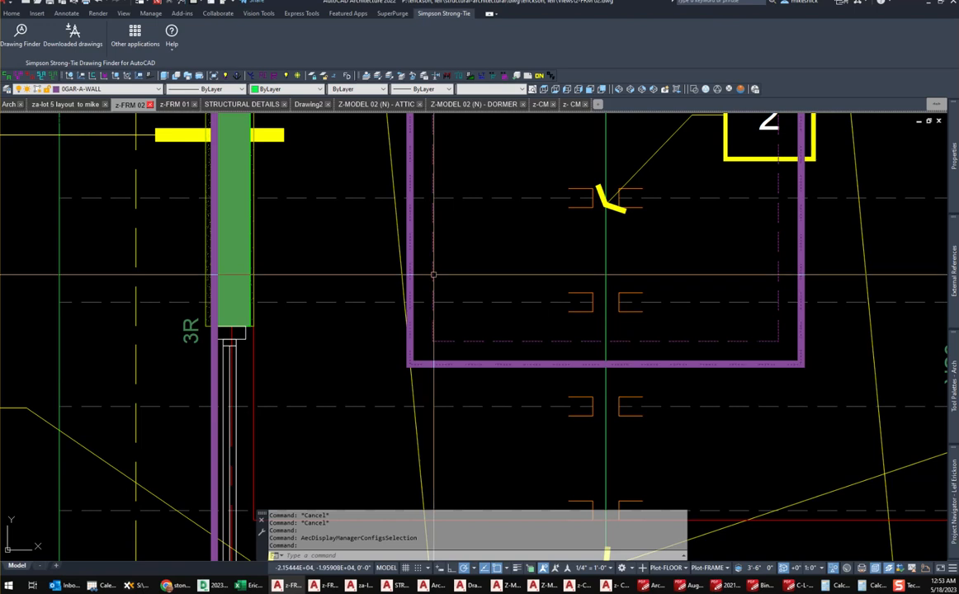
Apply Plot-SCREENED as the dormer xref's override display configuration, and check the lower cupola outline.
left_click(462, 240)
right_click(483, 238)
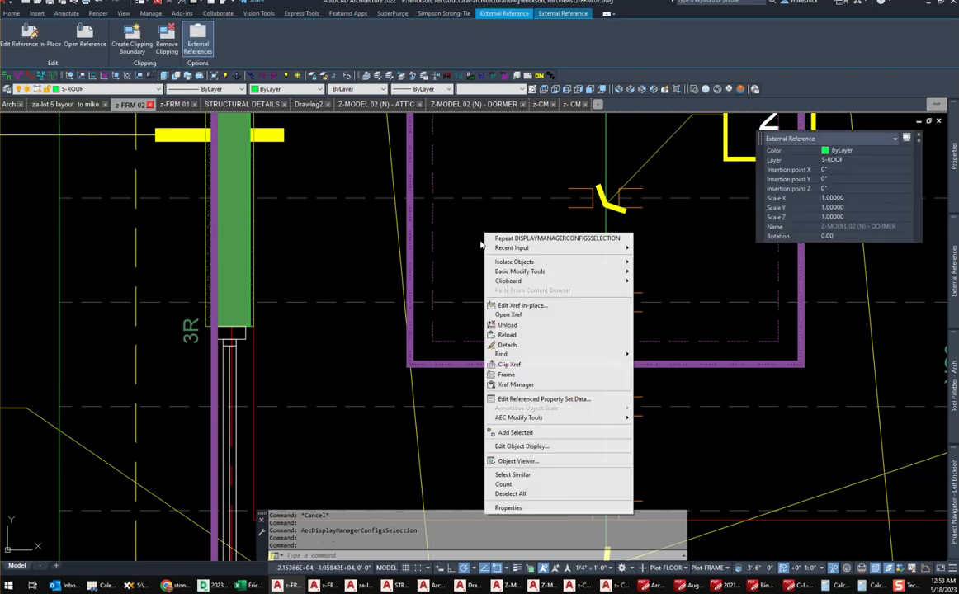
left_click(535, 450)
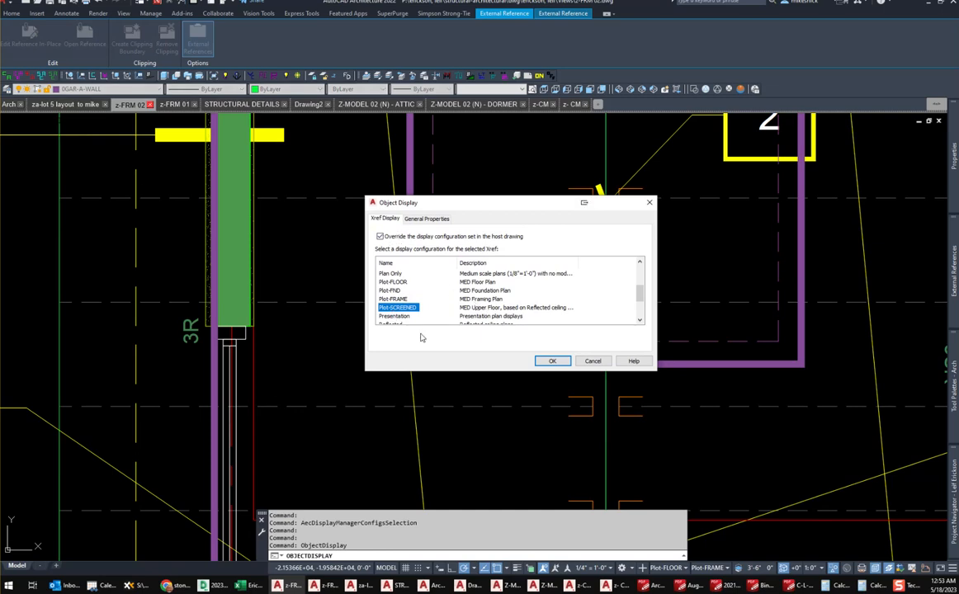
left_click(553, 360)
key("Escape")
scroll(501, 341, "down", 3)
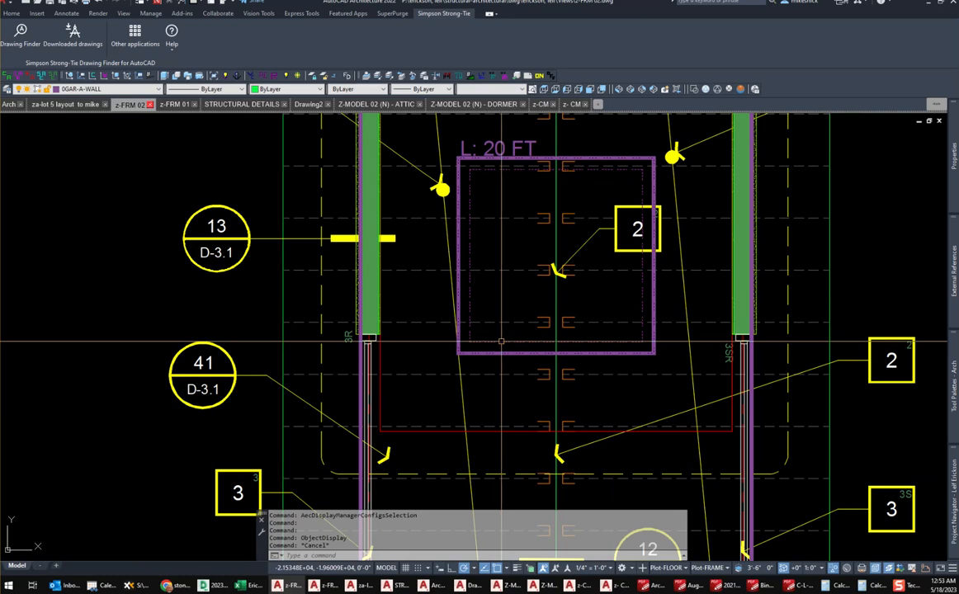
left_click(502, 341)
middle_click_drag(493, 313, 459, 384)
key("Escape")
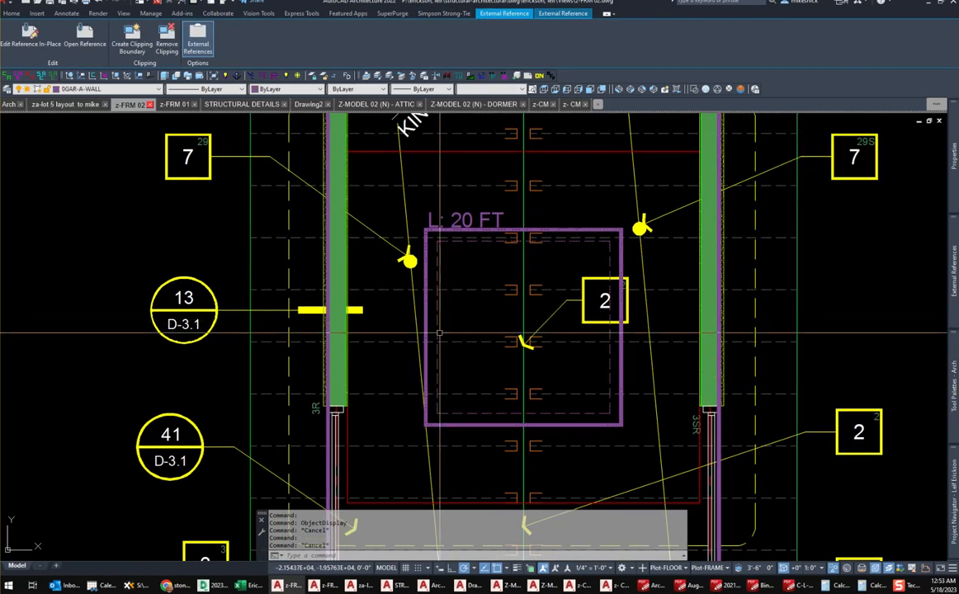
key("Escape")
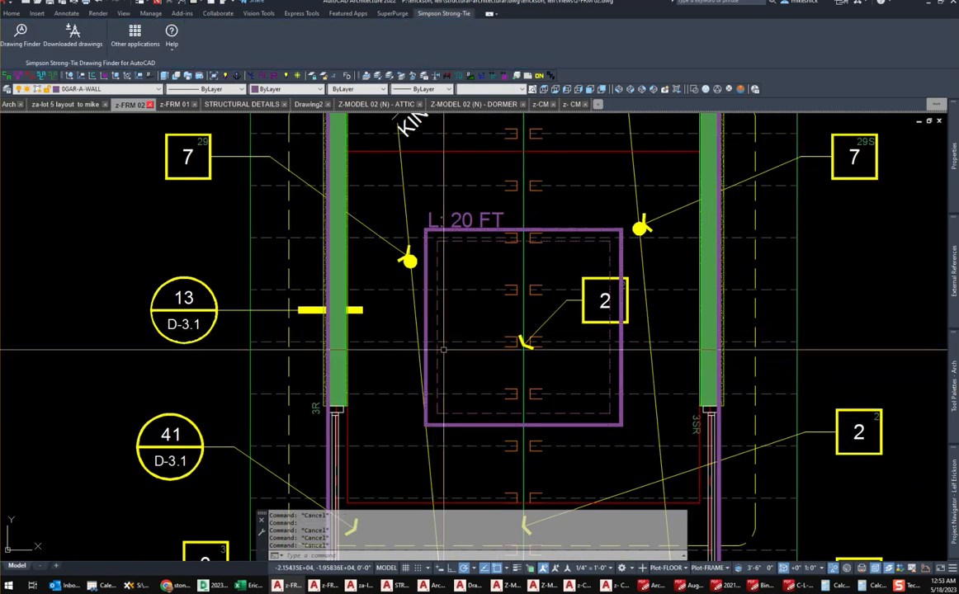
Open the list of display configurations for the framing plan.
left_click(710, 568)
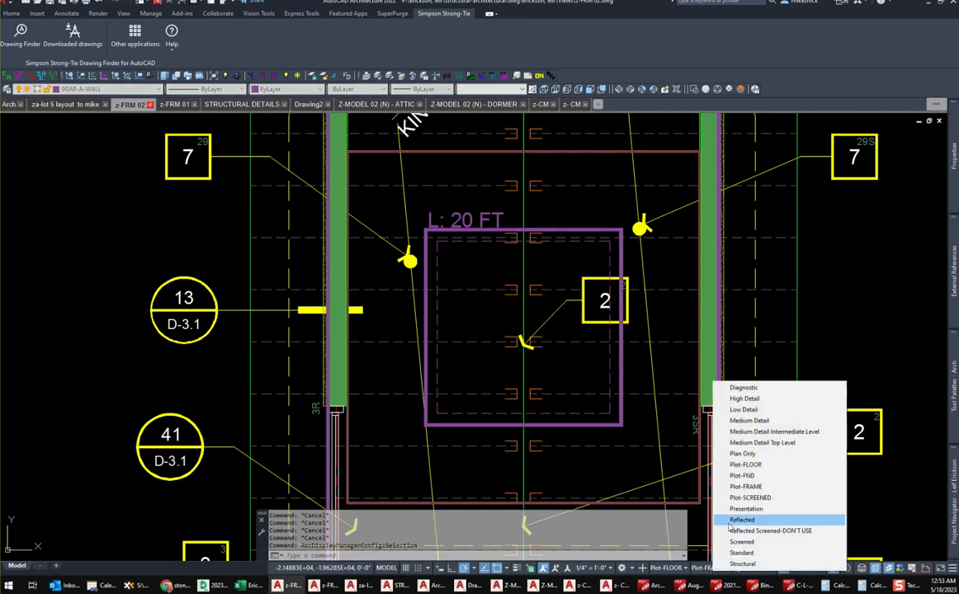